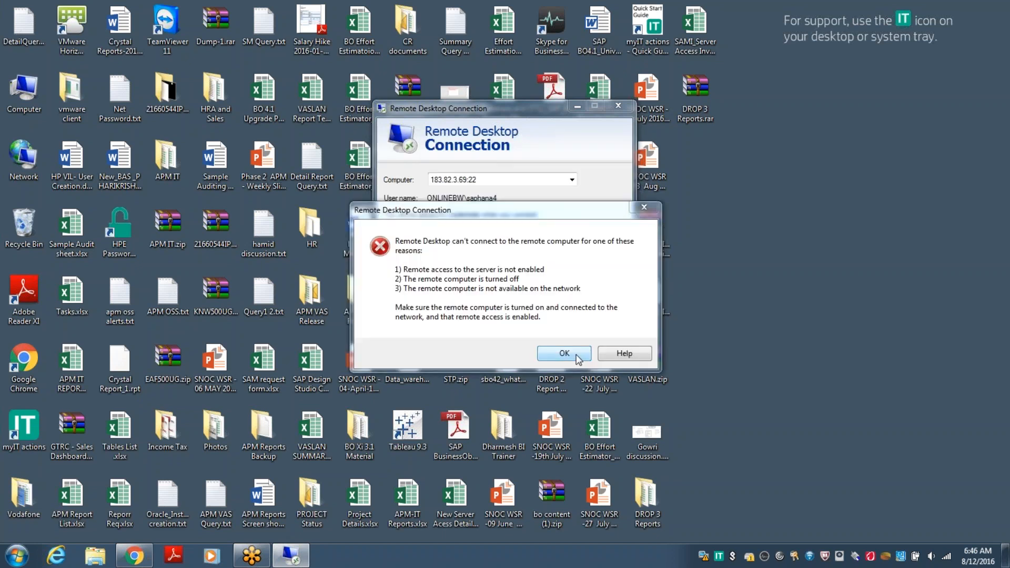
# Dismiss the can't-connect error and cancel the stalled retry.
pyautogui.click(579, 358)
pyautogui.click(556, 245)
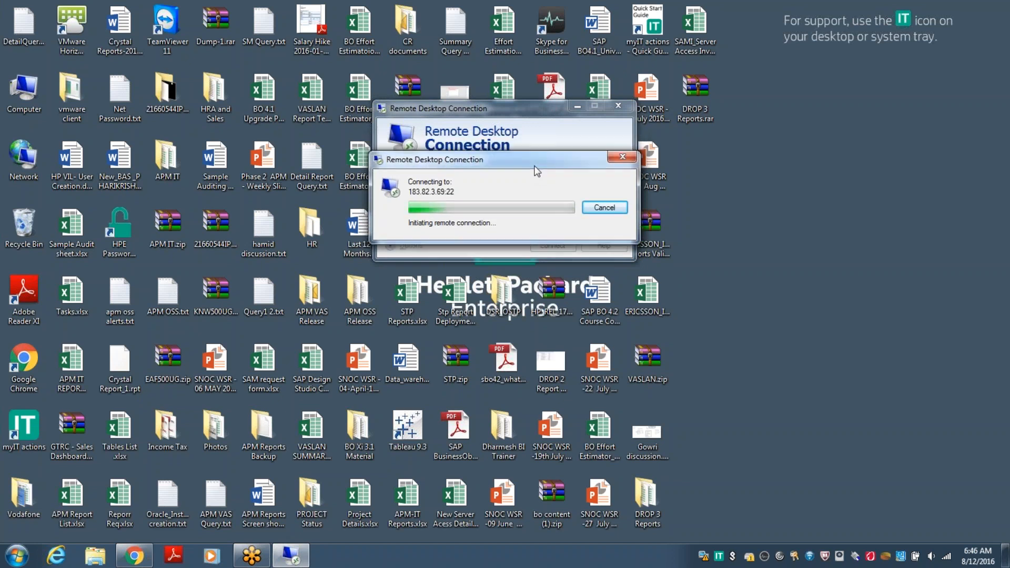
pyautogui.click(614, 236)
pyautogui.click(571, 180)
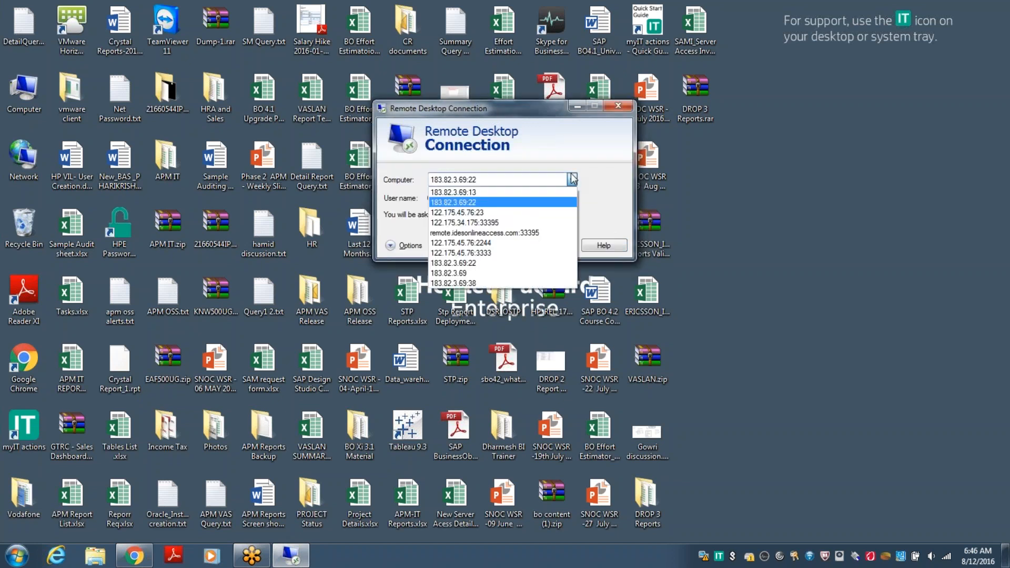
pyautogui.click(467, 192)
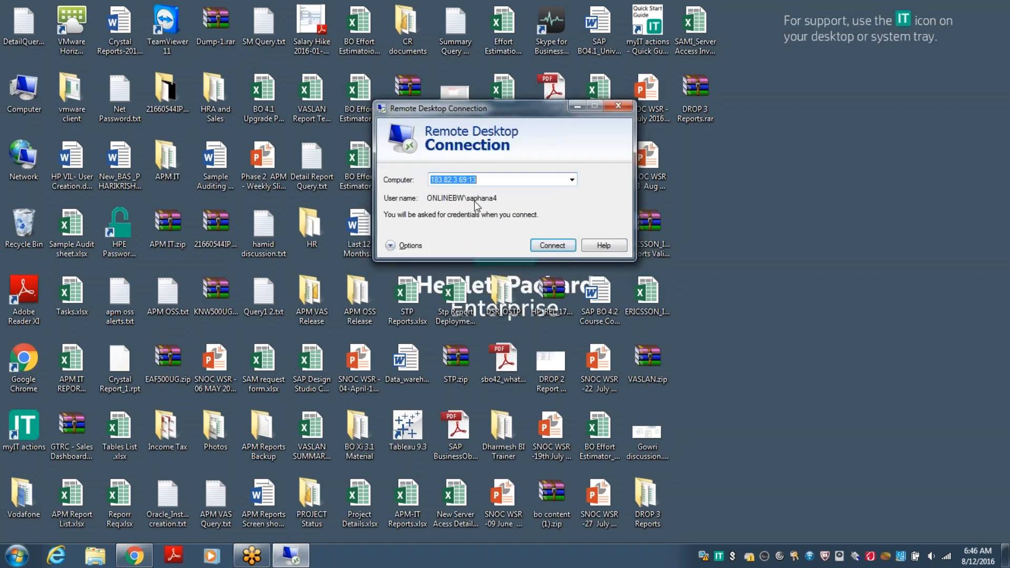
pyautogui.click(552, 246)
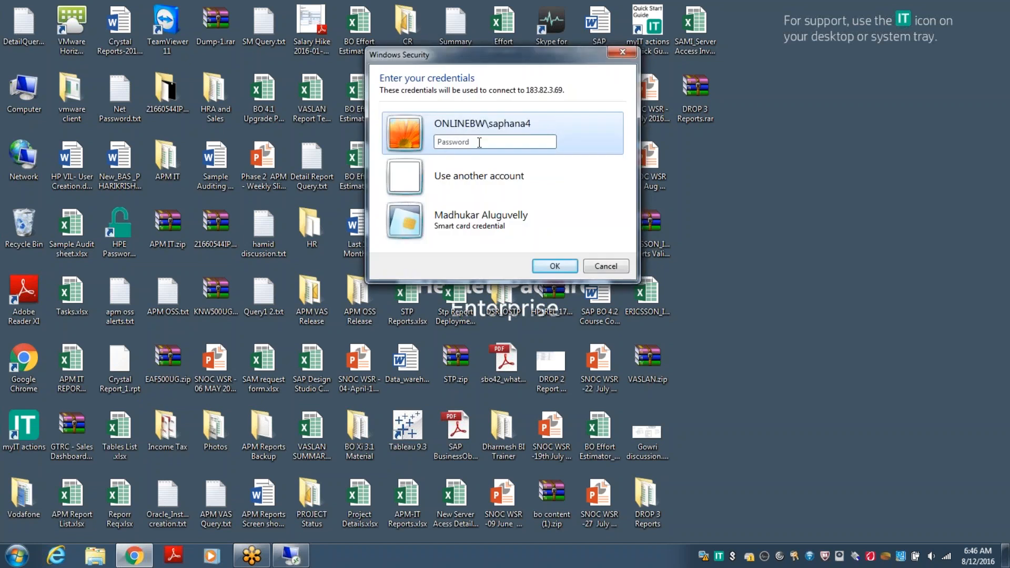
pyautogui.write('••••••')
pyautogui.press('BackSpace')
pyautogui.press('BackSpace')
pyautogui.press('BackSpace')
pyautogui.press('BackSpace')
pyautogui.press('BackSpace')
pyautogui.press('BackSpace')
pyautogui.write('••••')
pyautogui.press('Return')
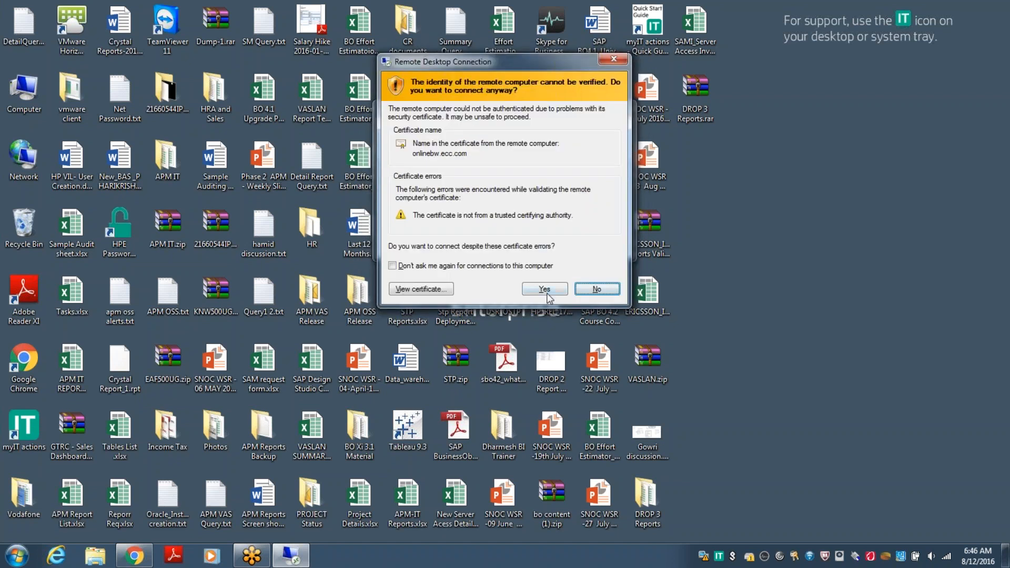
pyautogui.click(548, 294)
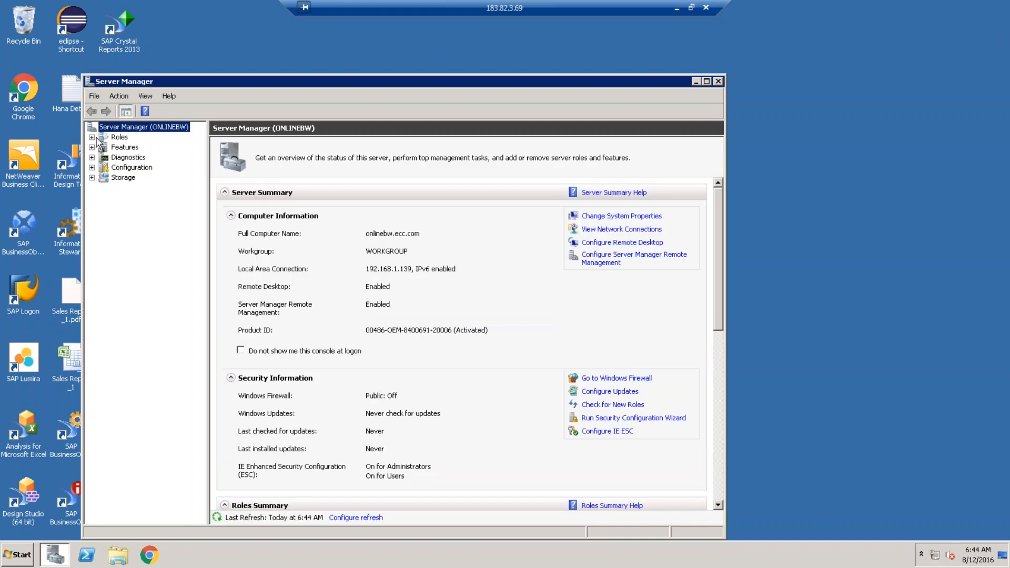
# List the 72 accounts under Configuration > Local Users and Groups > Users, then close Server Manager.
pyautogui.click(92, 137)
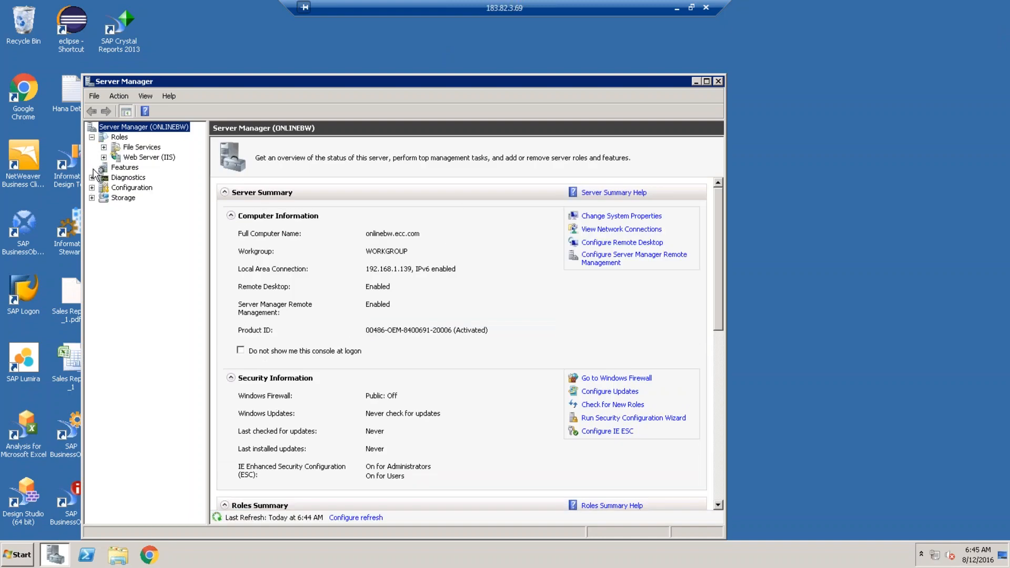
pyautogui.click(92, 177)
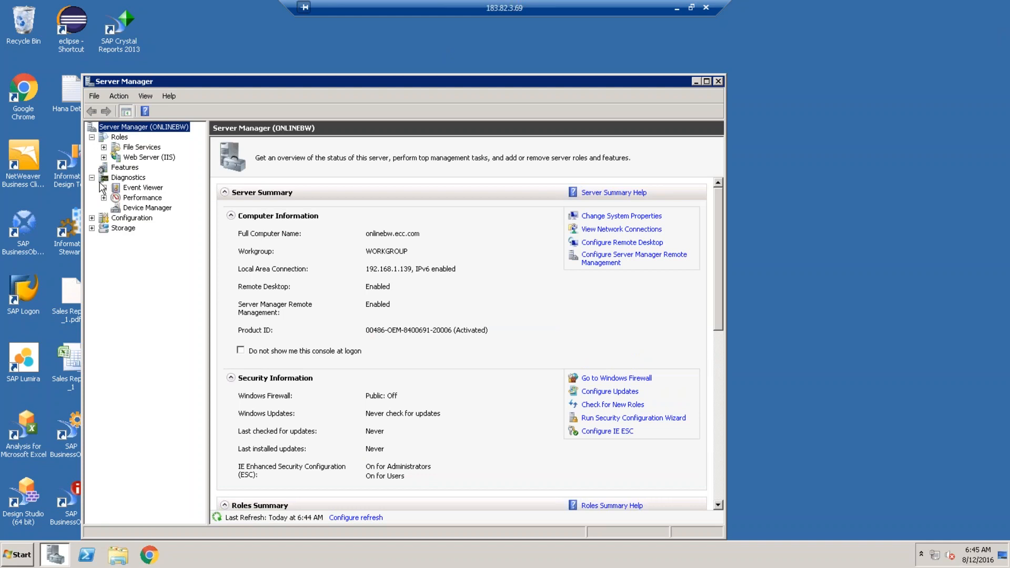
pyautogui.click(93, 219)
pyautogui.click(143, 269)
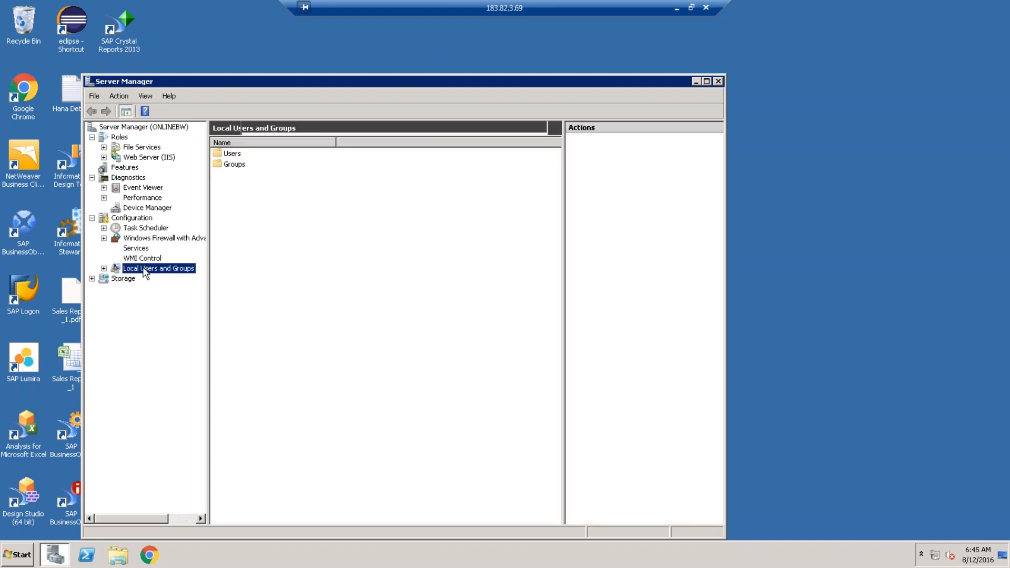
pyautogui.doubleClick(146, 272)
pyautogui.click(149, 281)
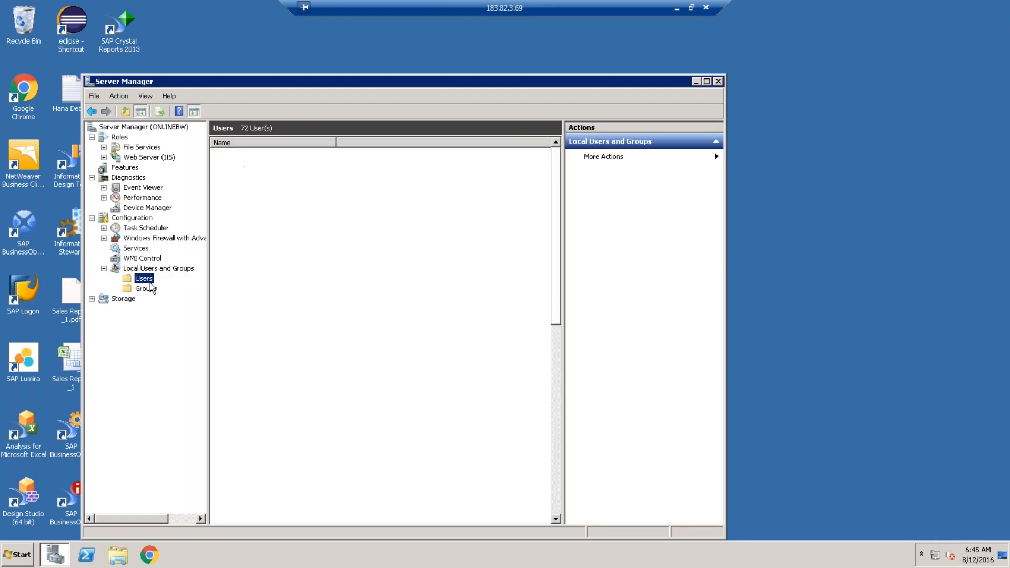
pyautogui.rightClick(149, 282)
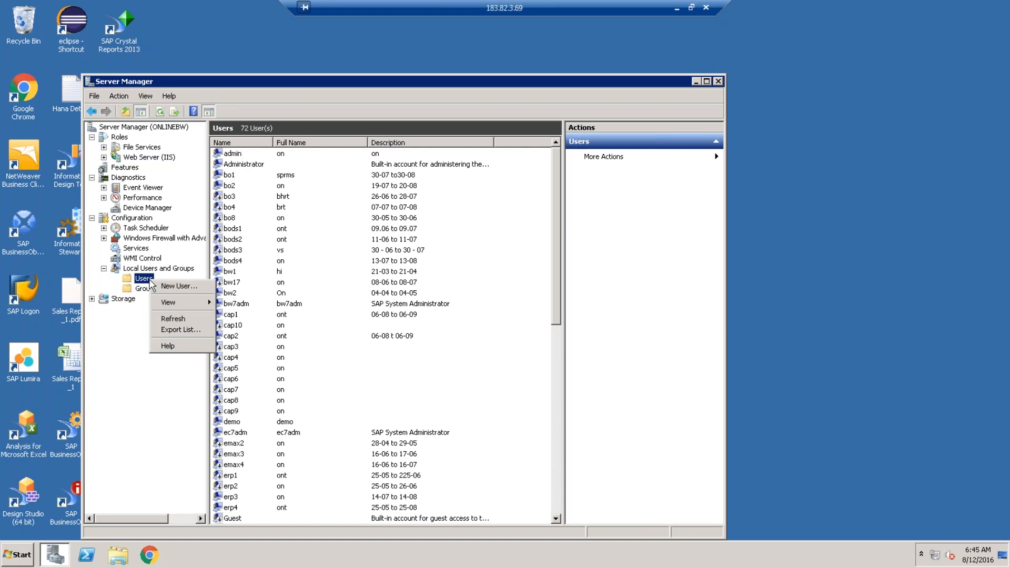
pyautogui.click(719, 82)
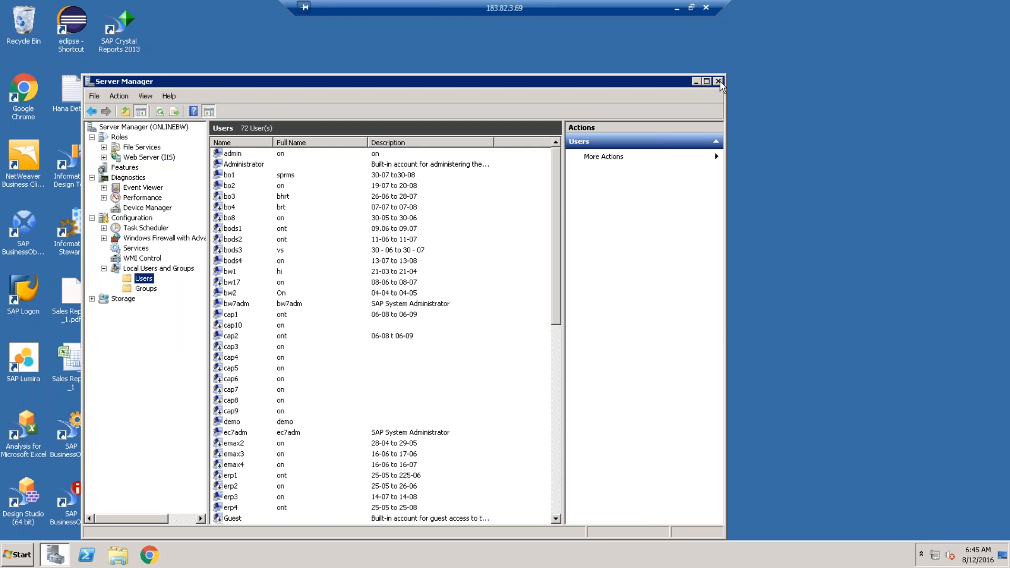
# Launch Internet Explorer from the Start menu and maximize its window.
pyautogui.click(27, 561)
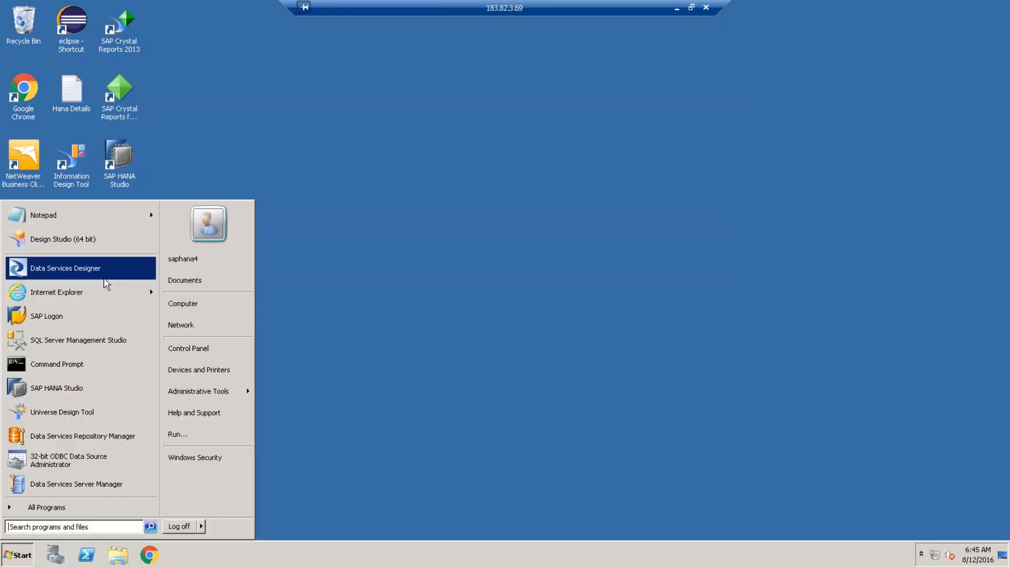
pyautogui.click(97, 295)
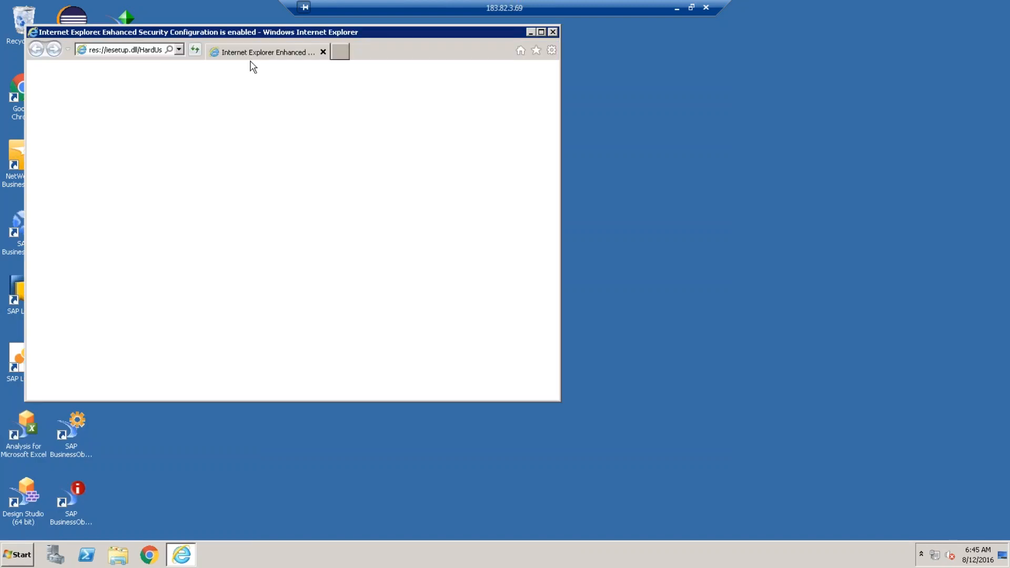
pyautogui.click(543, 33)
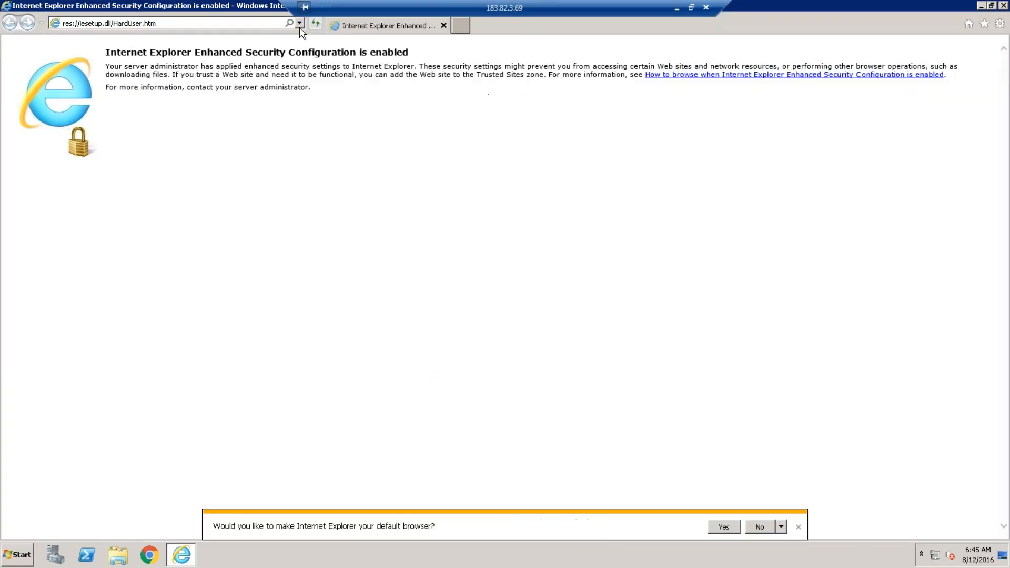
# Log on at localhost:8080/BOE/BI with the account password and dismiss the security prompt.
pyautogui.click(299, 23)
pyautogui.click(102, 34)
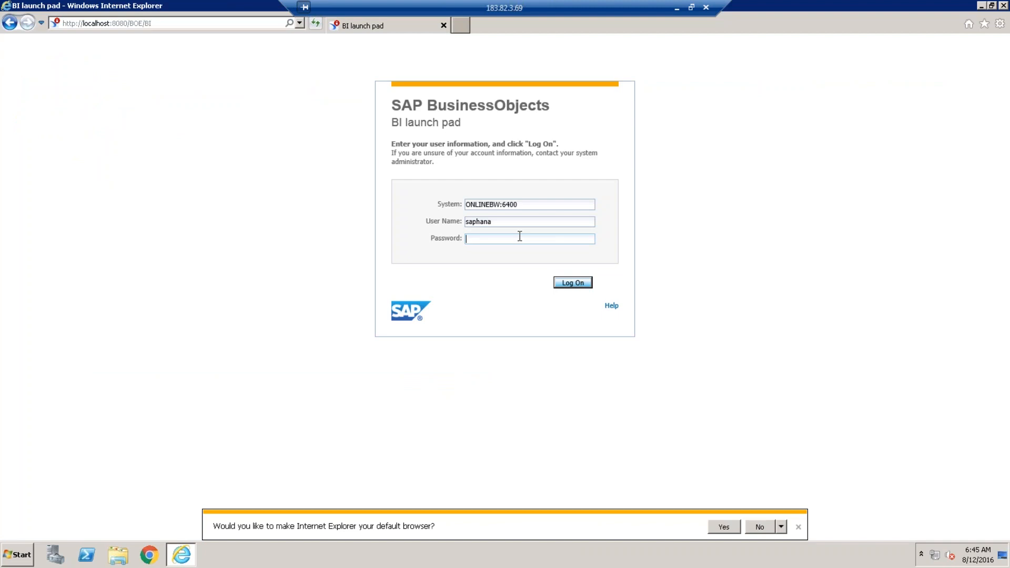
pyautogui.write('••')
pyautogui.press('BackSpace')
pyautogui.press('BackSpace')
pyautogui.write('••••••')
pyautogui.press('Return')
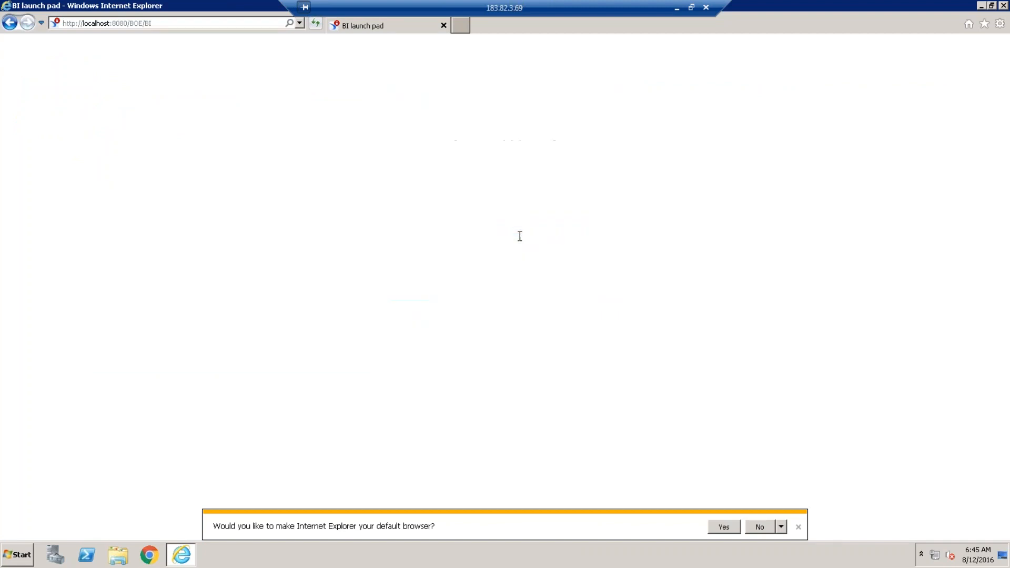
pyautogui.click(605, 192)
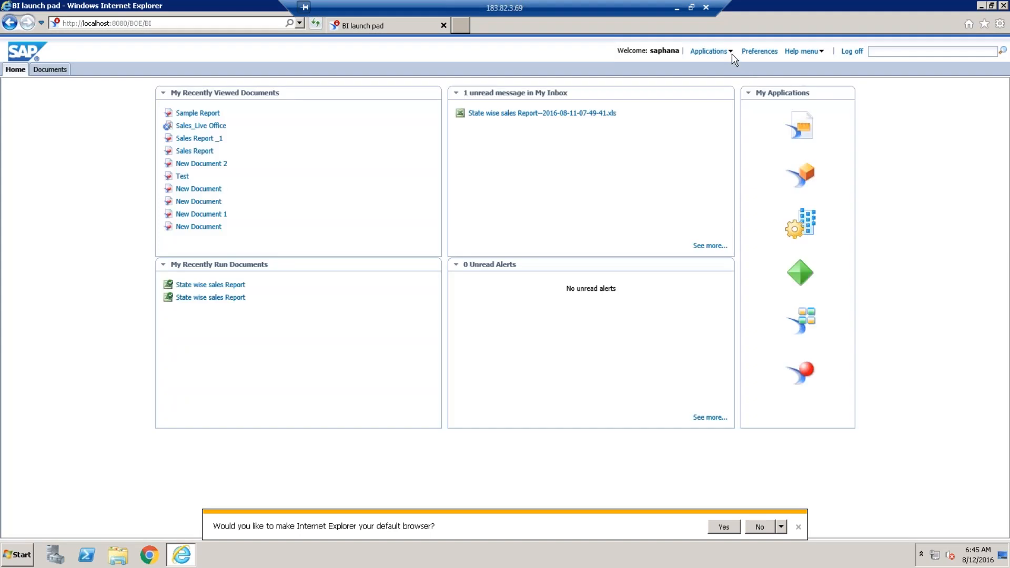
# Run Web Intelligence from Applications, accepting the security risk, and start a new document.
pyautogui.click(731, 52)
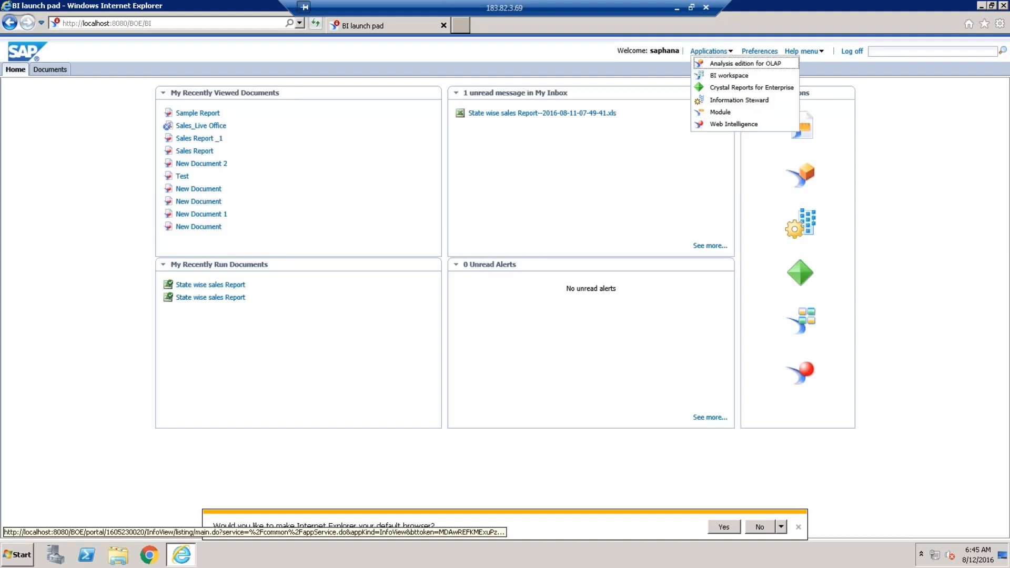
pyautogui.click(738, 125)
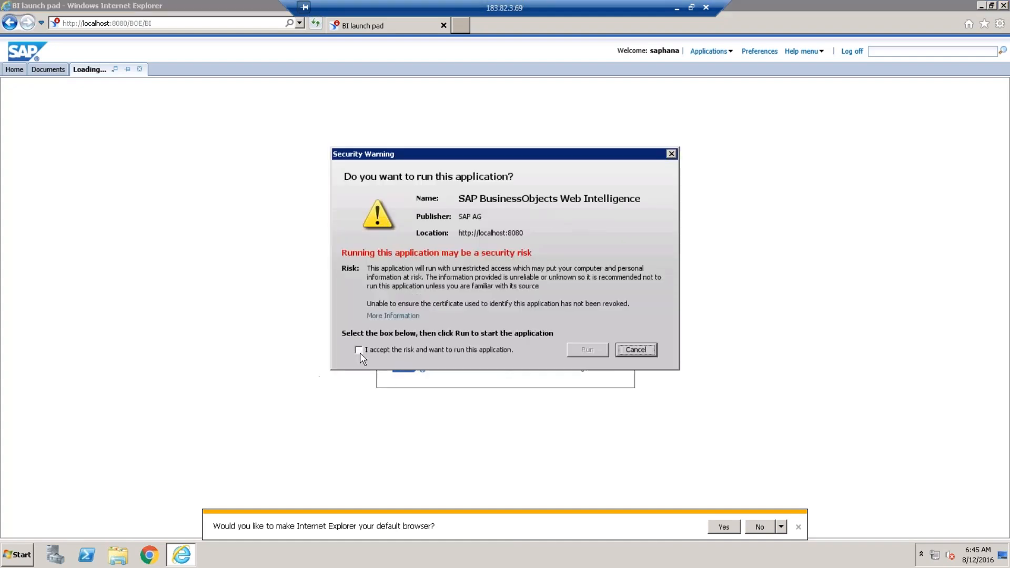
pyautogui.click(358, 351)
pyautogui.click(592, 354)
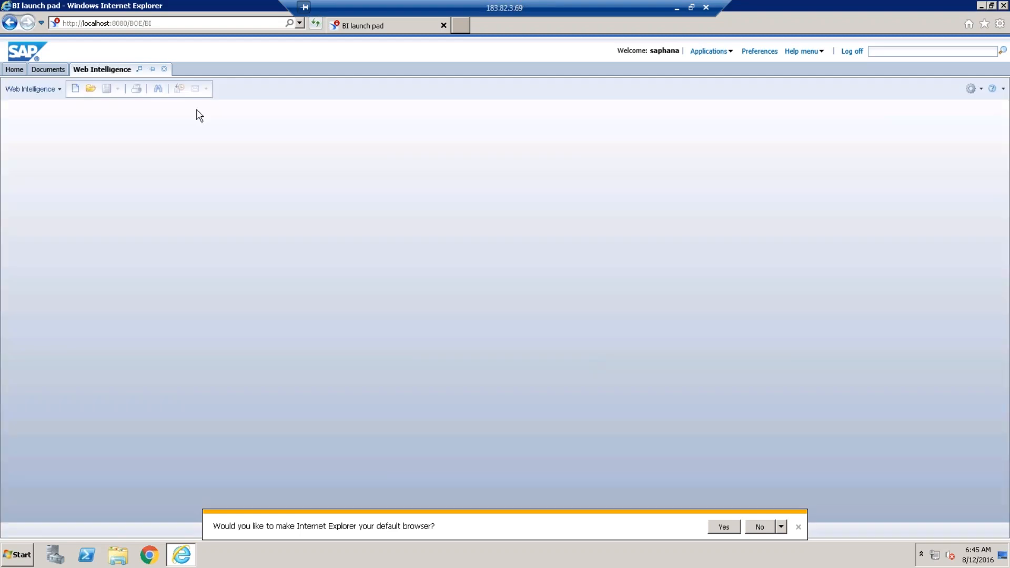
pyautogui.click(75, 88)
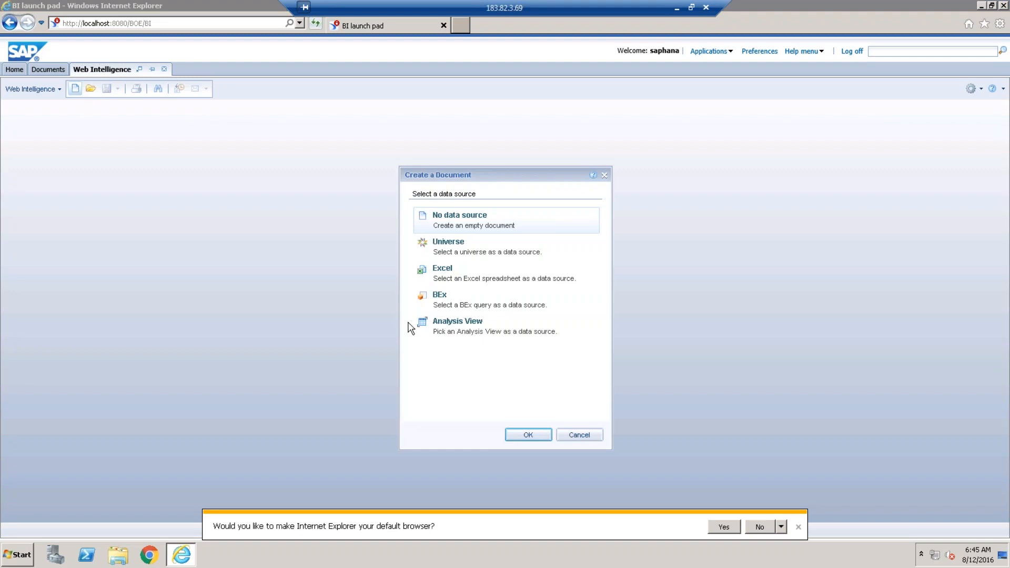
# Choose Universe as the new document's data source and minimize the remote session.
pyautogui.click(492, 252)
pyautogui.click(545, 435)
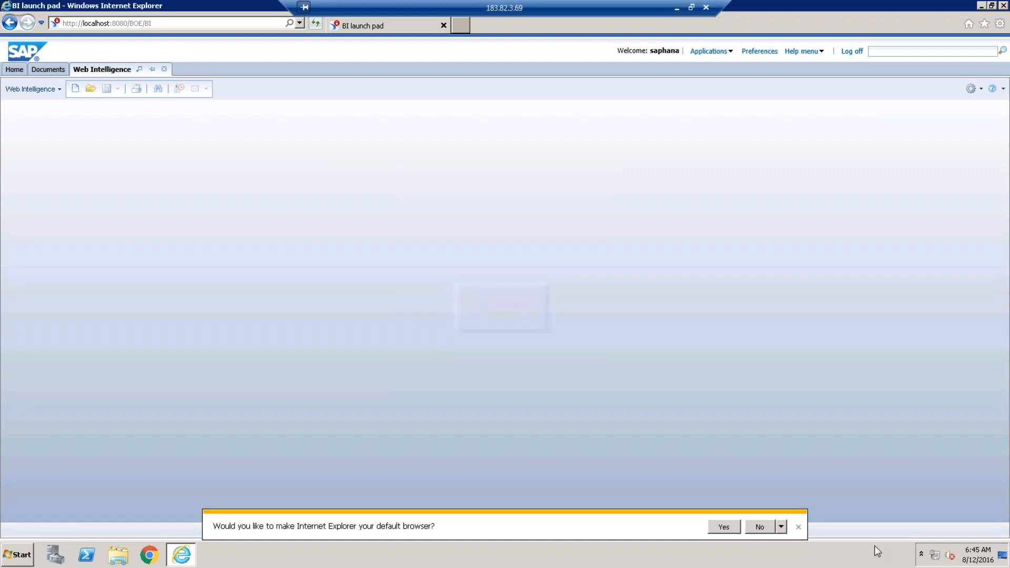
pyautogui.click(677, 8)
# Raise the local speaker volume to near maximum with the tray slider.
pyautogui.click(929, 556)
pyautogui.moveTo(950, 448); pyautogui.dragTo(950, 395)
pyautogui.click(817, 397)
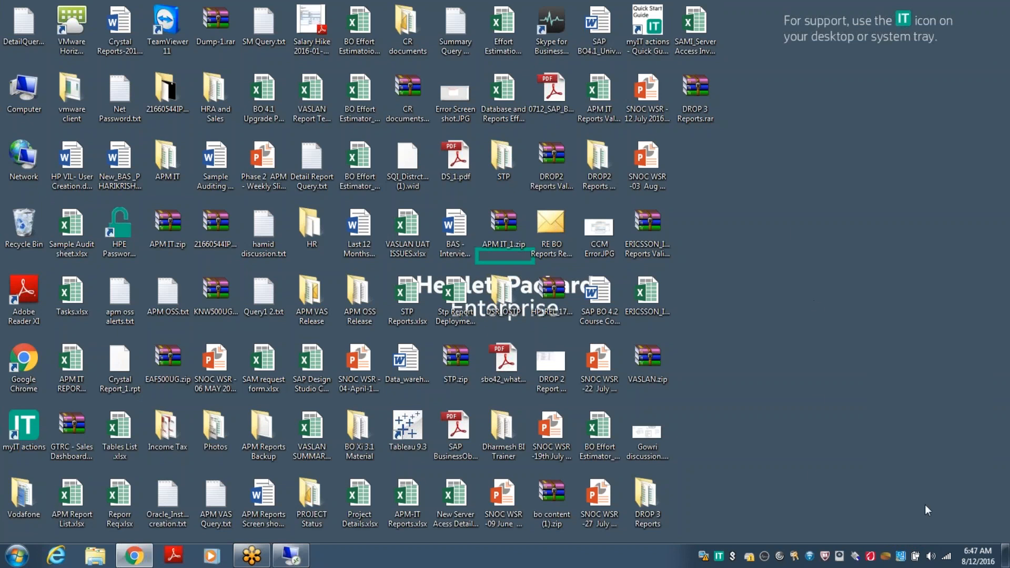
# Check the tray volume popup and the list of available wireless networks.
pyautogui.click(930, 557)
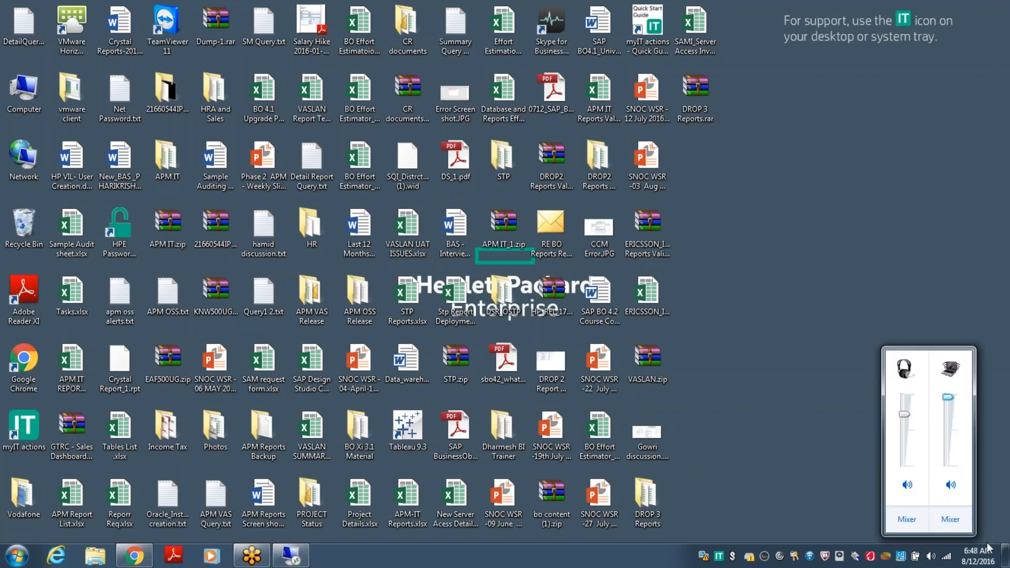
pyautogui.click(696, 393)
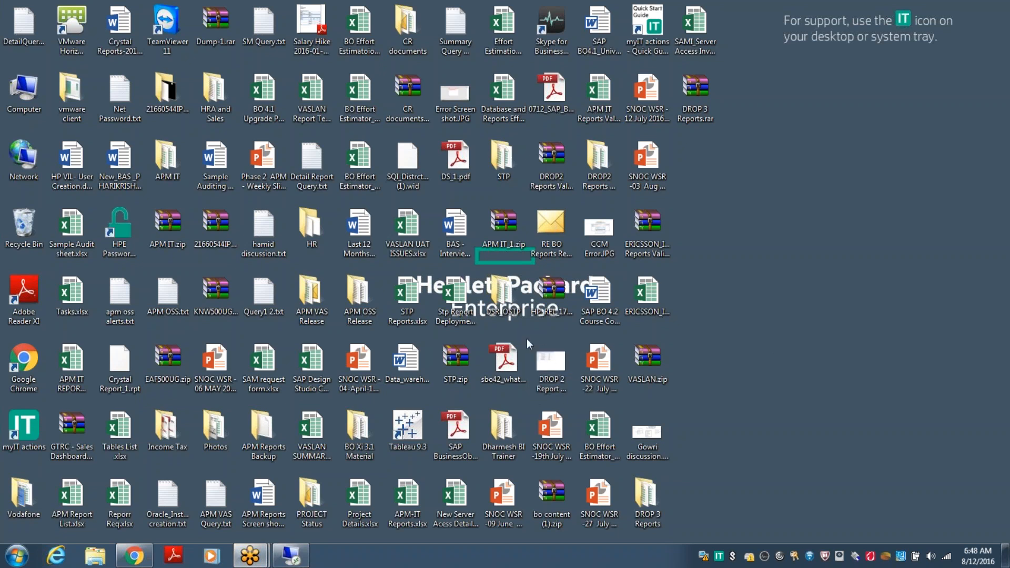
pyautogui.click(578, 341)
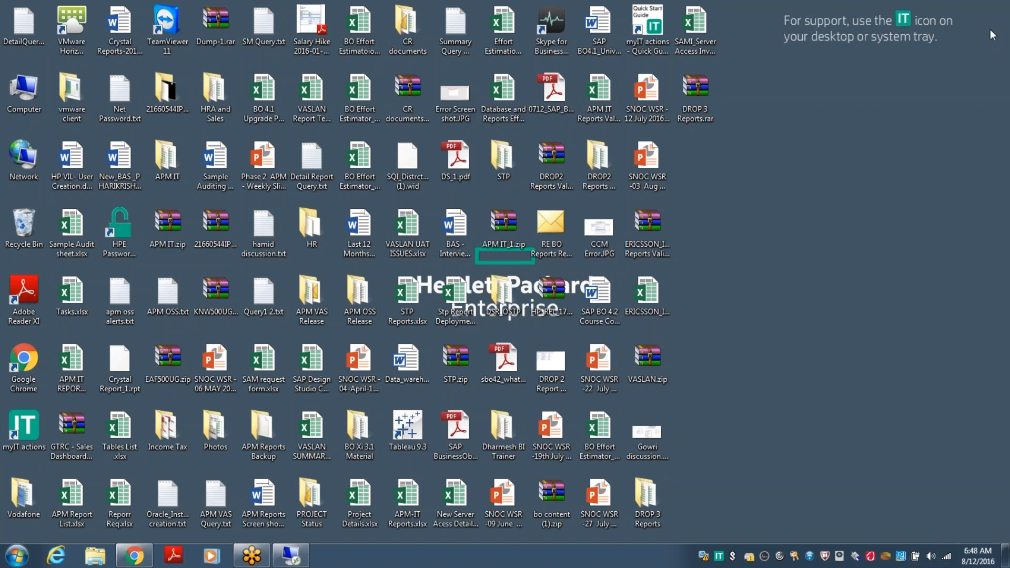
pyautogui.click(946, 558)
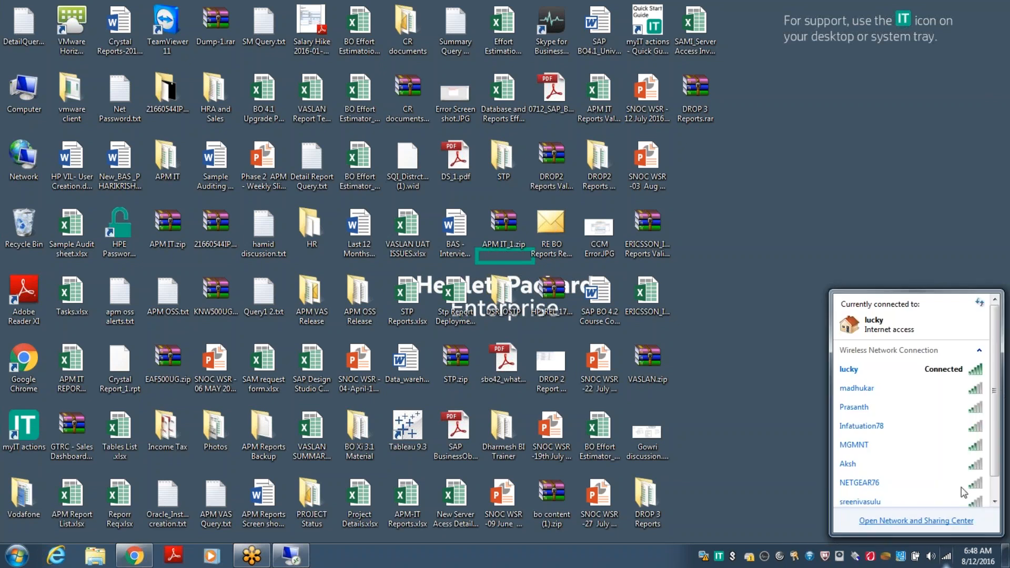
# Open the Volume Mixer, switch its device to the speakers, then close it.
pyautogui.click(931, 556)
pyautogui.click(962, 518)
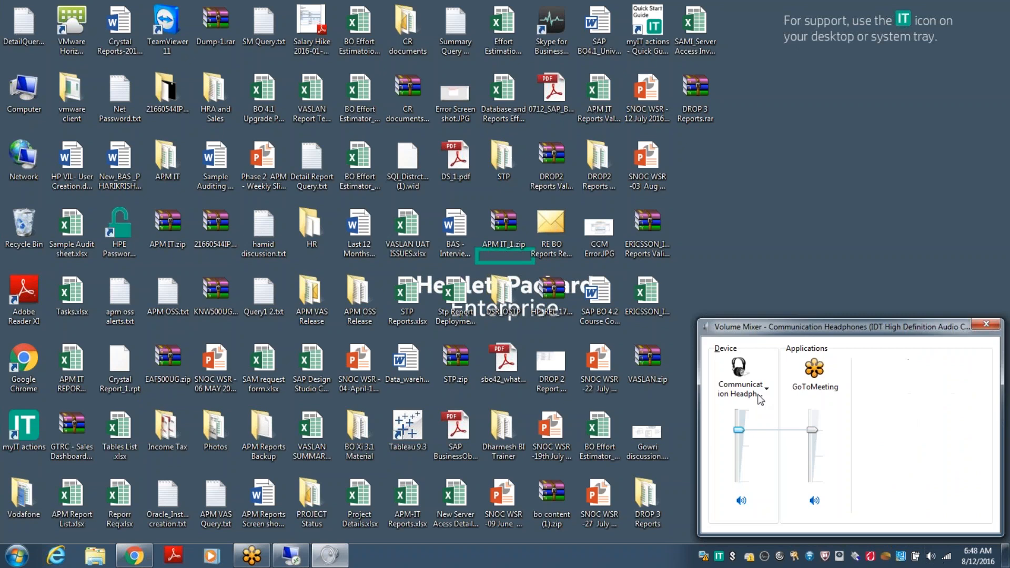
pyautogui.click(759, 400)
pyautogui.click(770, 408)
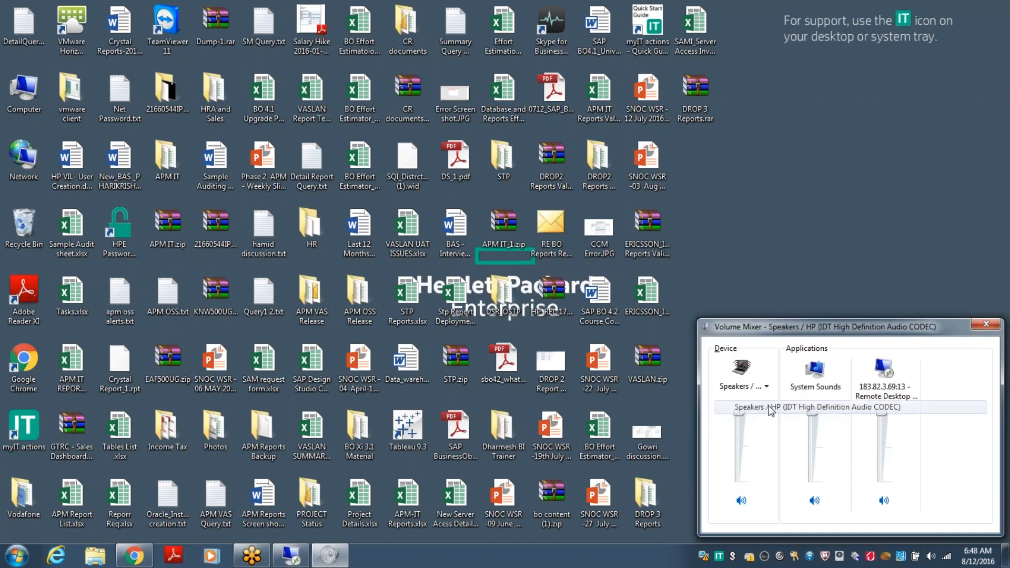
pyautogui.click(740, 193)
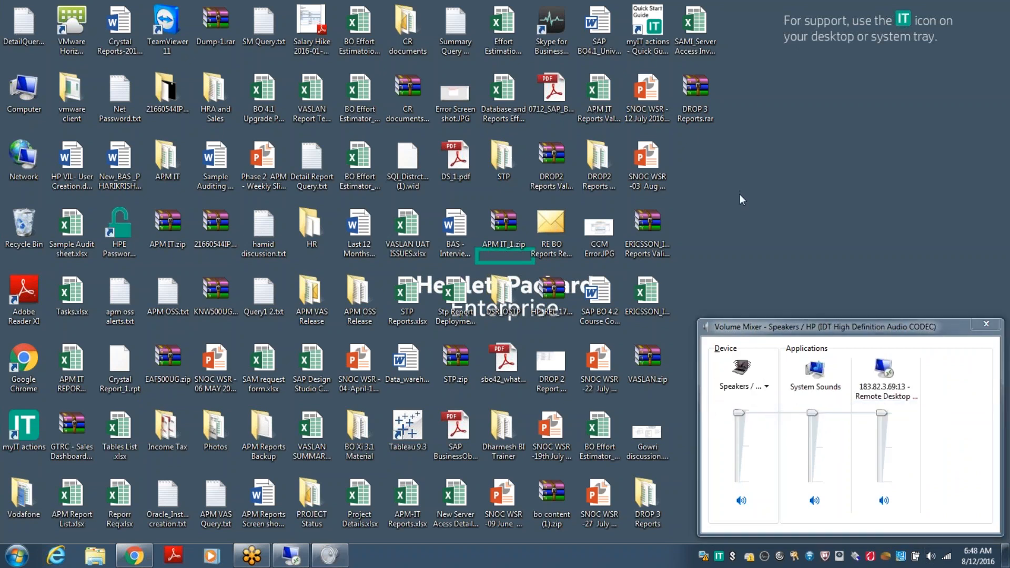
pyautogui.click(932, 559)
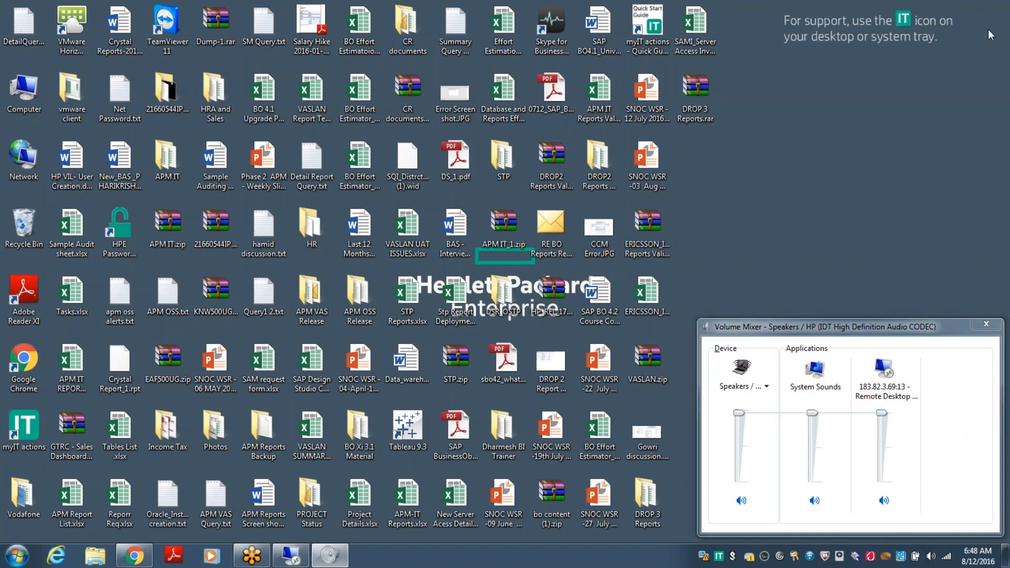
pyautogui.click(987, 324)
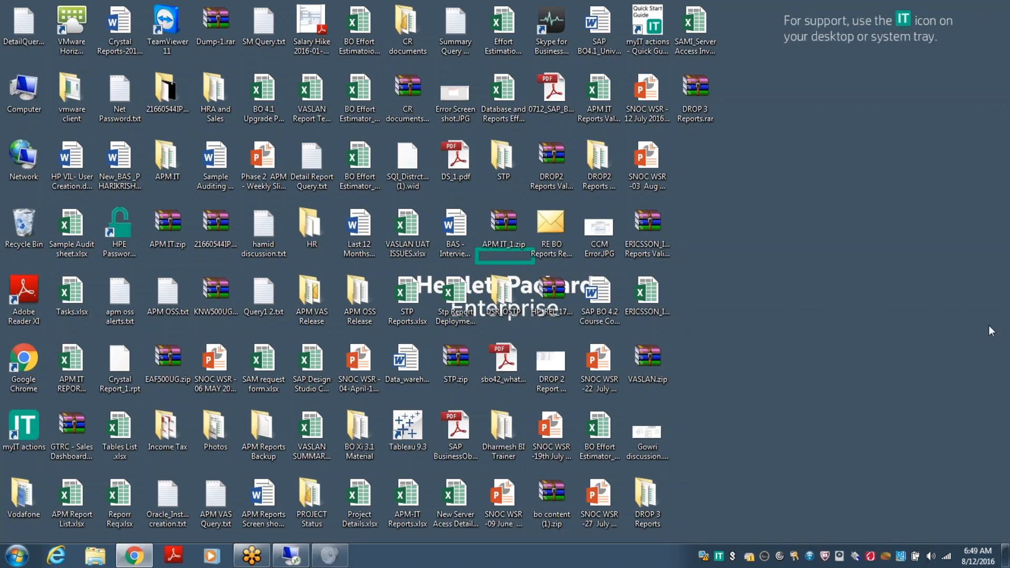
# Reopen the Volume Mixer, select Speakers / HP, and return to the remote universe list.
pyautogui.click(930, 556)
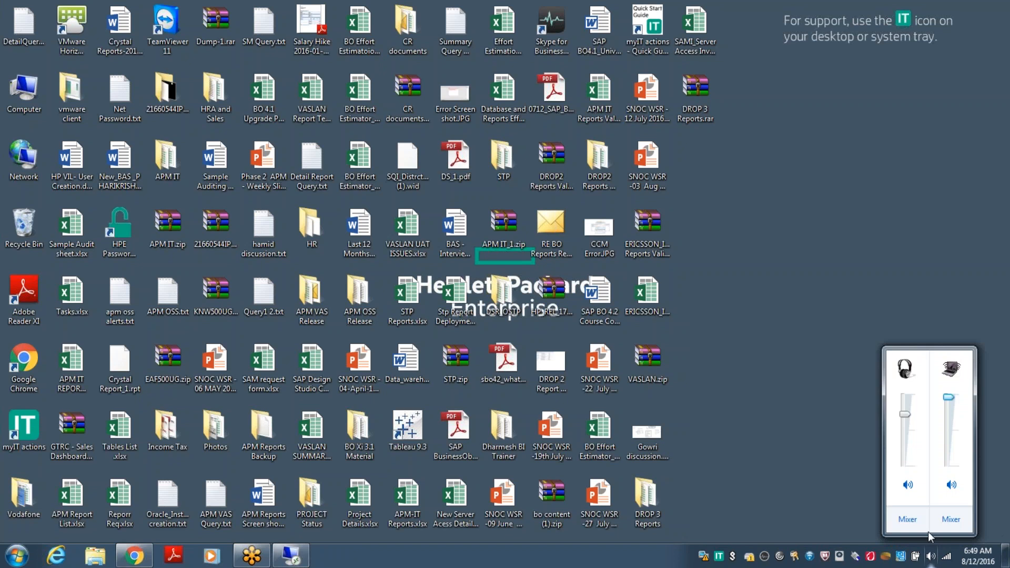
pyautogui.click(902, 517)
pyautogui.click(767, 390)
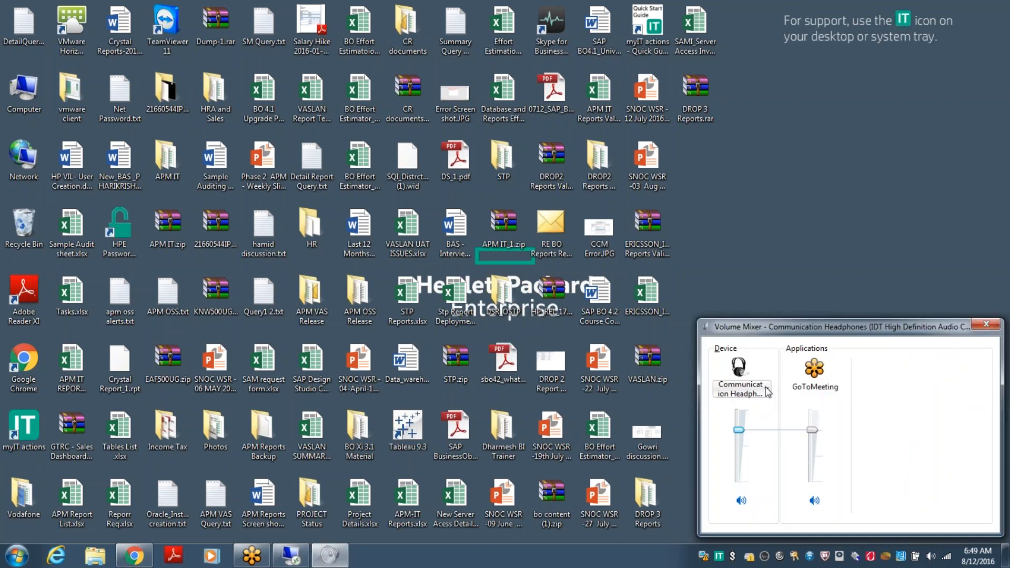
pyautogui.click(805, 407)
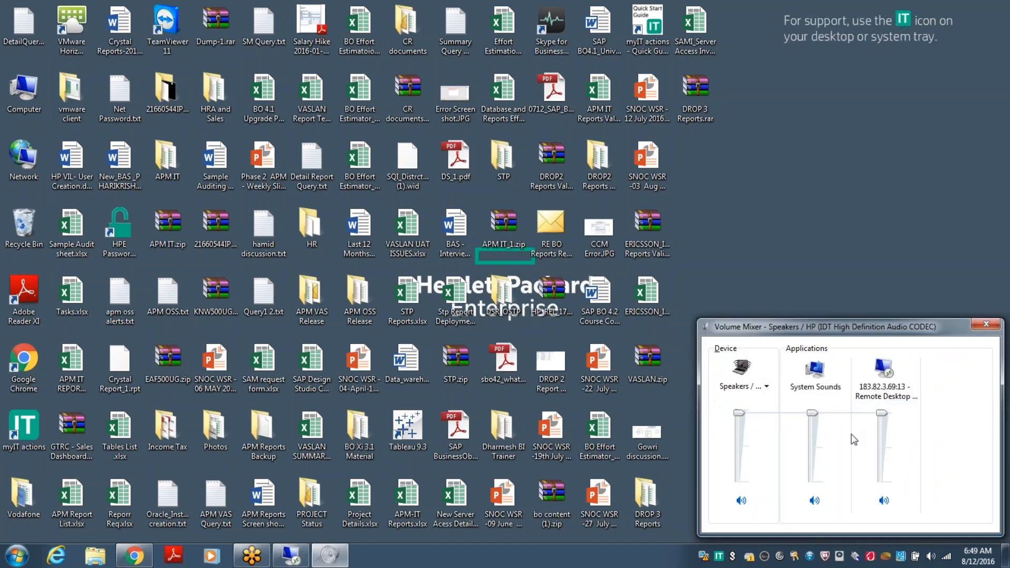
pyautogui.click(826, 226)
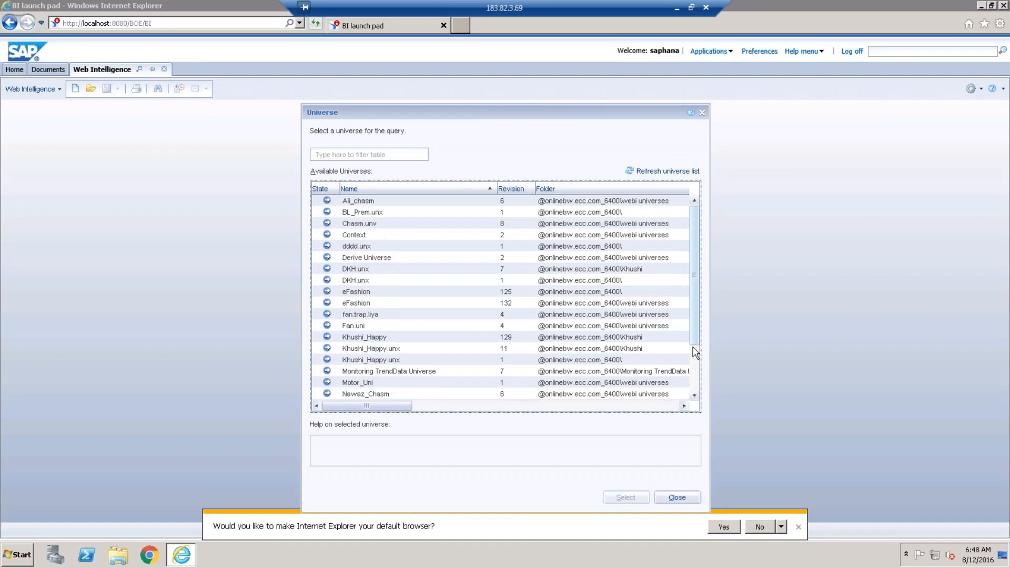
pyautogui.scroll(-3, 690, 355)
pyautogui.scroll(-3, 690, 360)
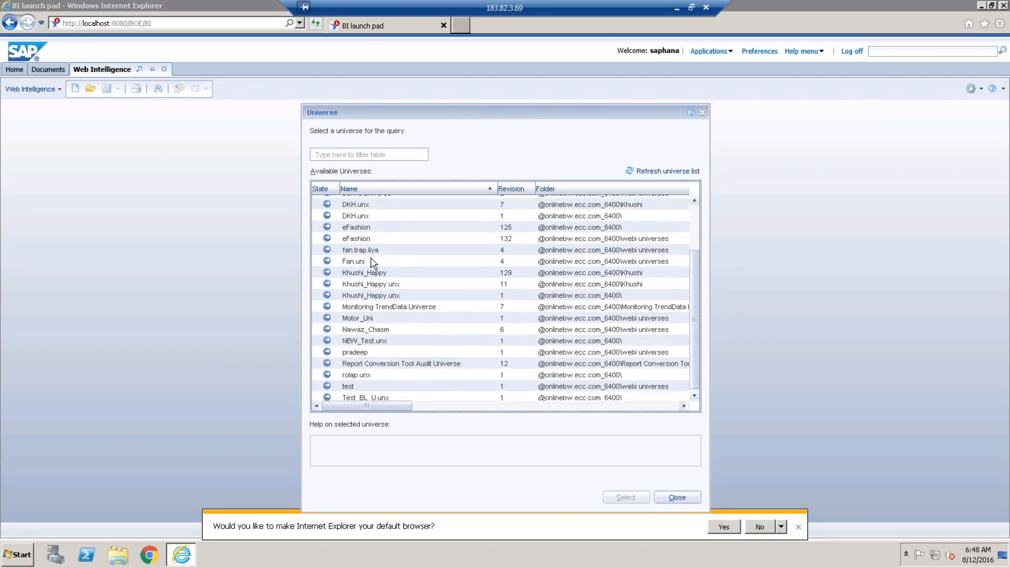
# Select the eFashion universe (revision 132) to open the Query Panel.
pyautogui.click(370, 241)
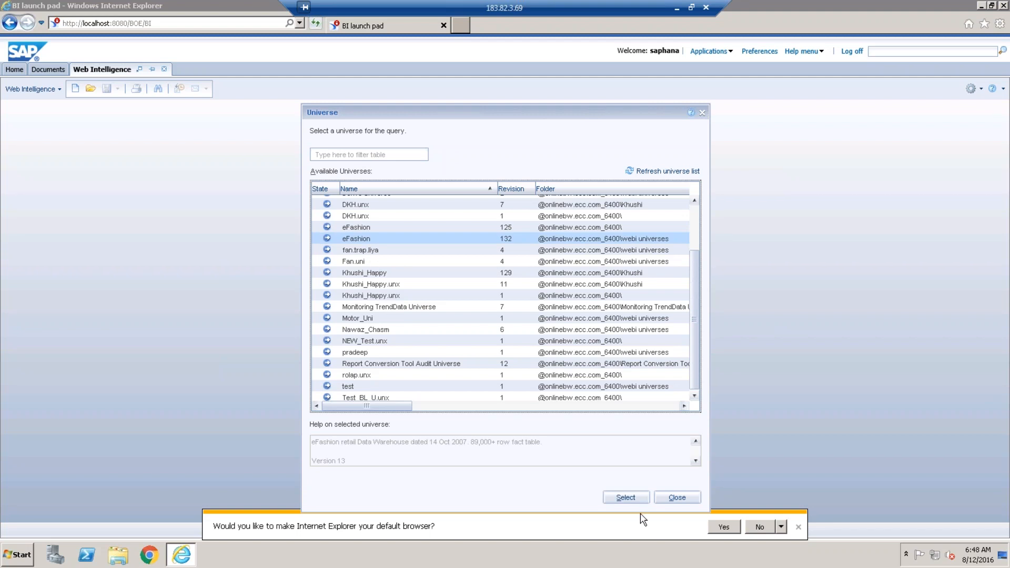
pyautogui.click(637, 499)
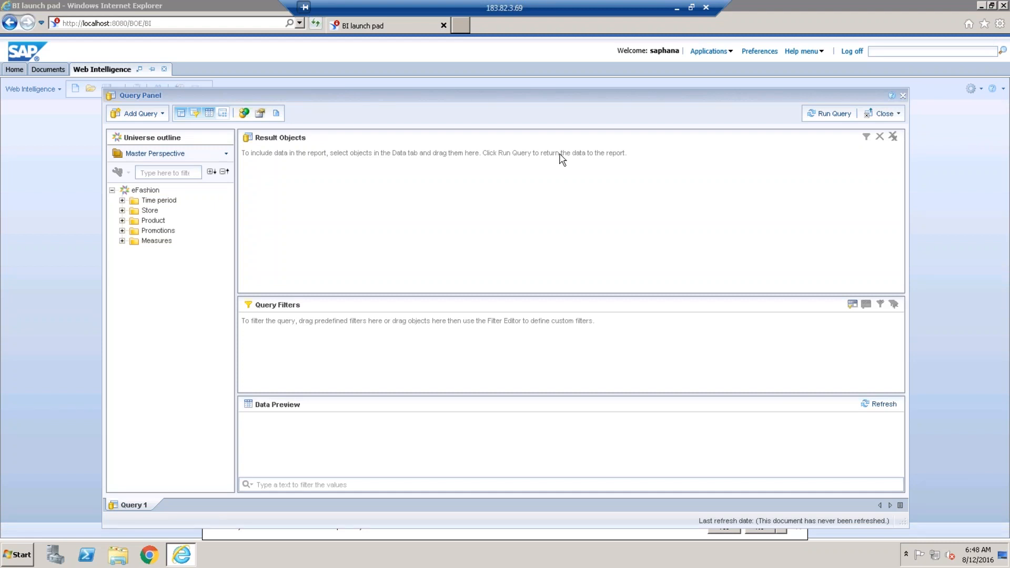
# Add Year, Lines, Sales revenue, Margin and Quantity sold to Result Objects and run the query.
pyautogui.click(122, 200)
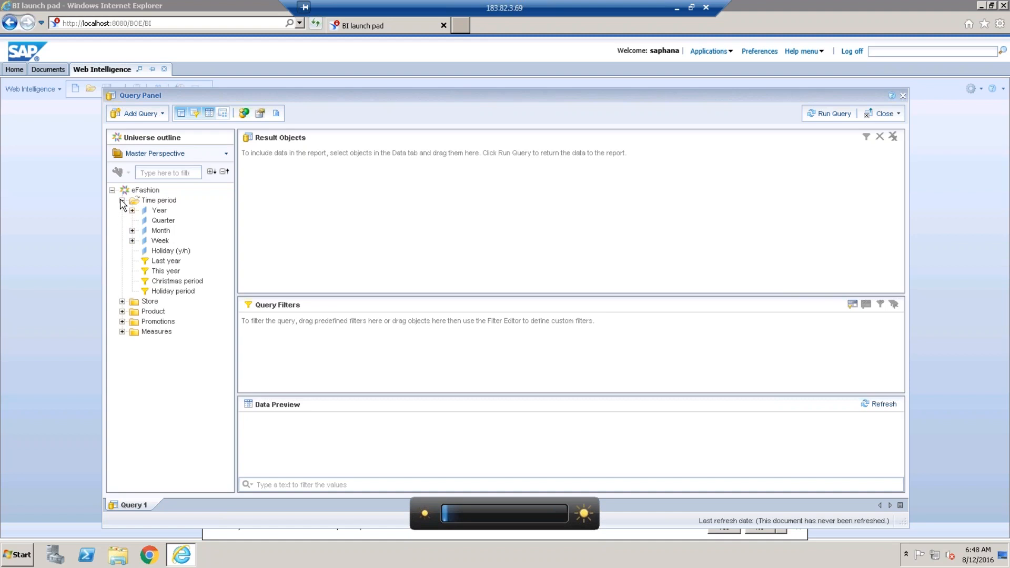
pyautogui.doubleClick(158, 211)
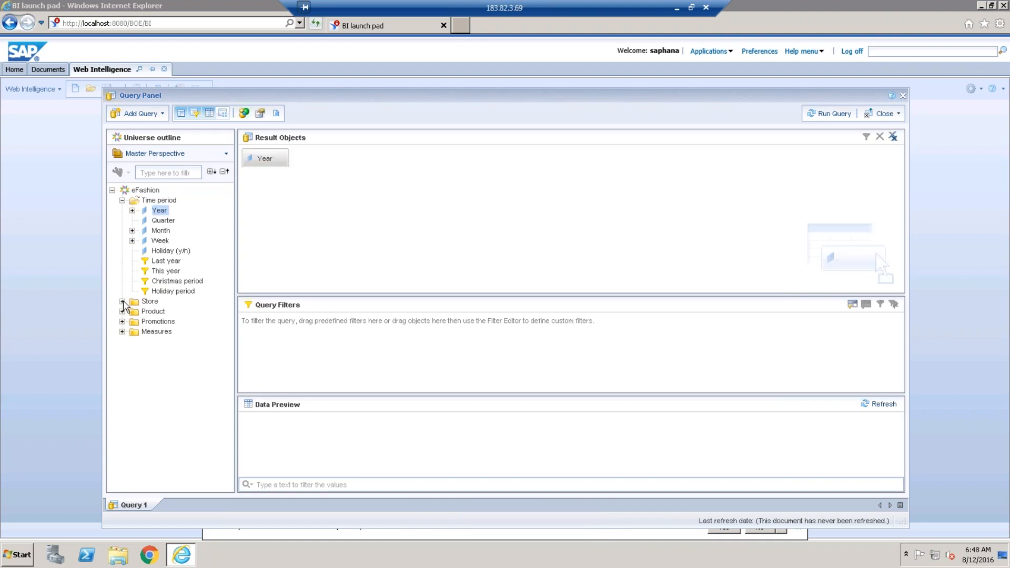
pyautogui.click(122, 302)
pyautogui.click(122, 382)
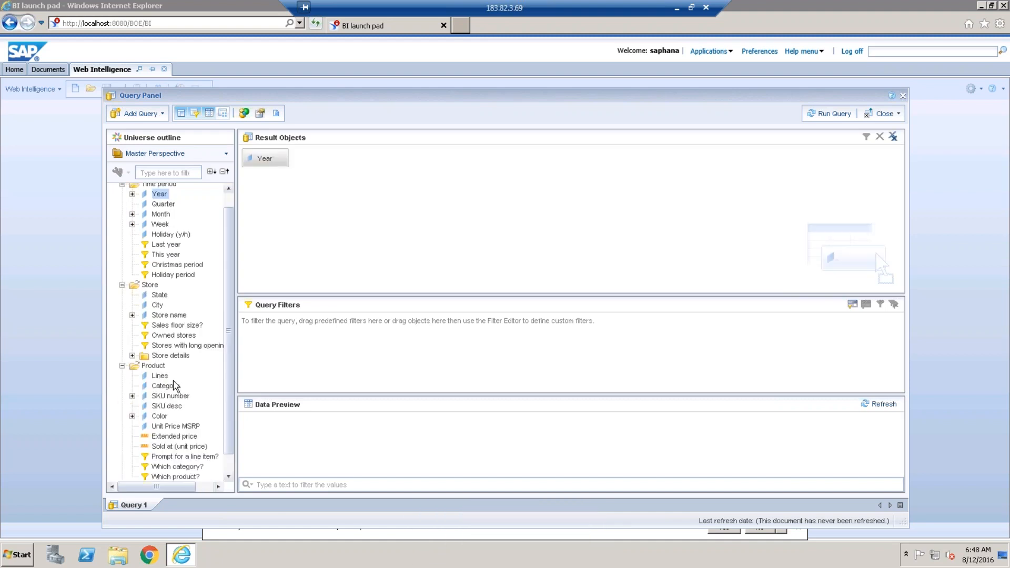
pyautogui.doubleClick(159, 376)
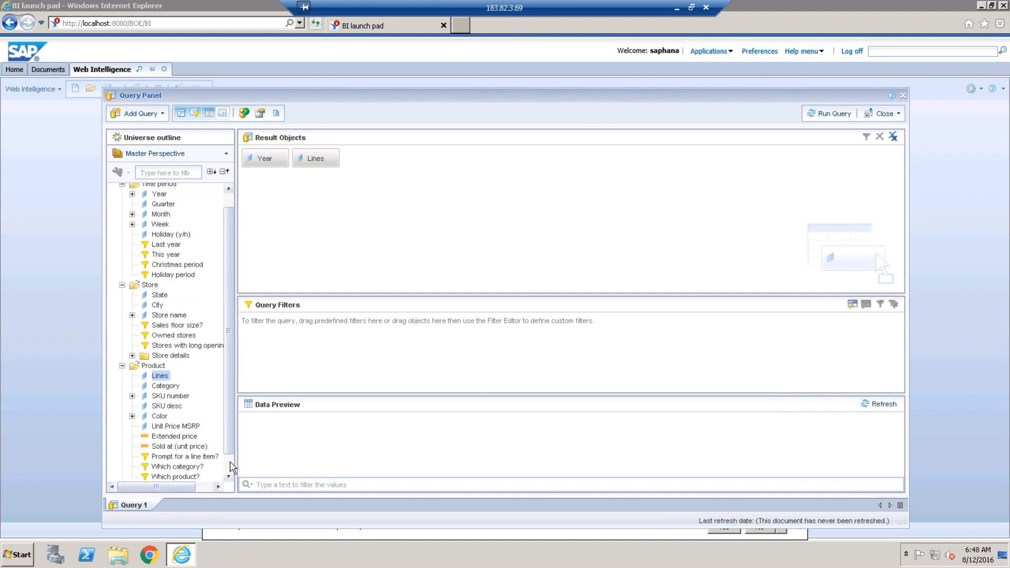
pyautogui.scroll(-1, 232, 467)
pyautogui.click(122, 476)
pyautogui.doubleClick(190, 448)
pyautogui.click(169, 469)
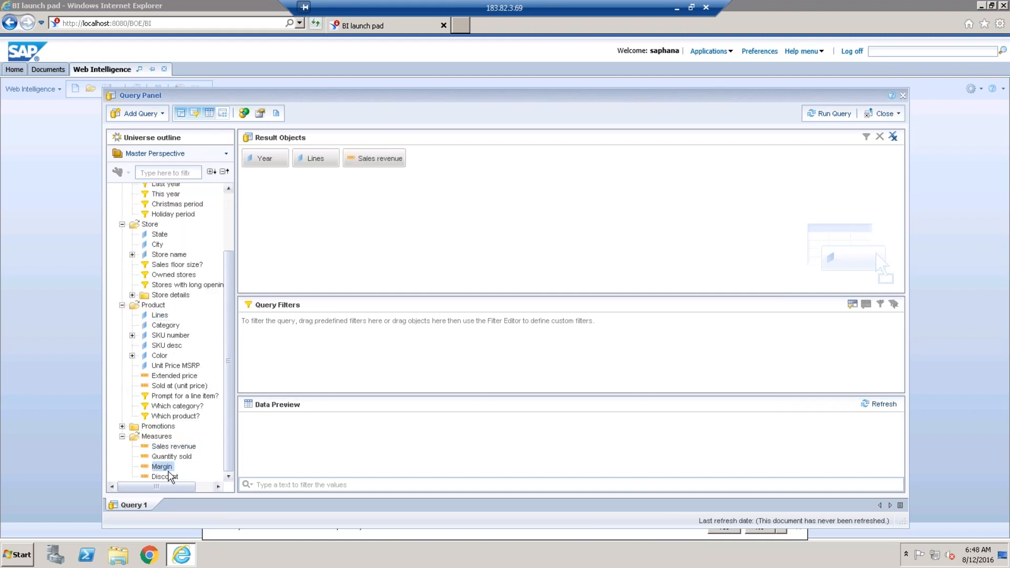
pyautogui.doubleClick(169, 471)
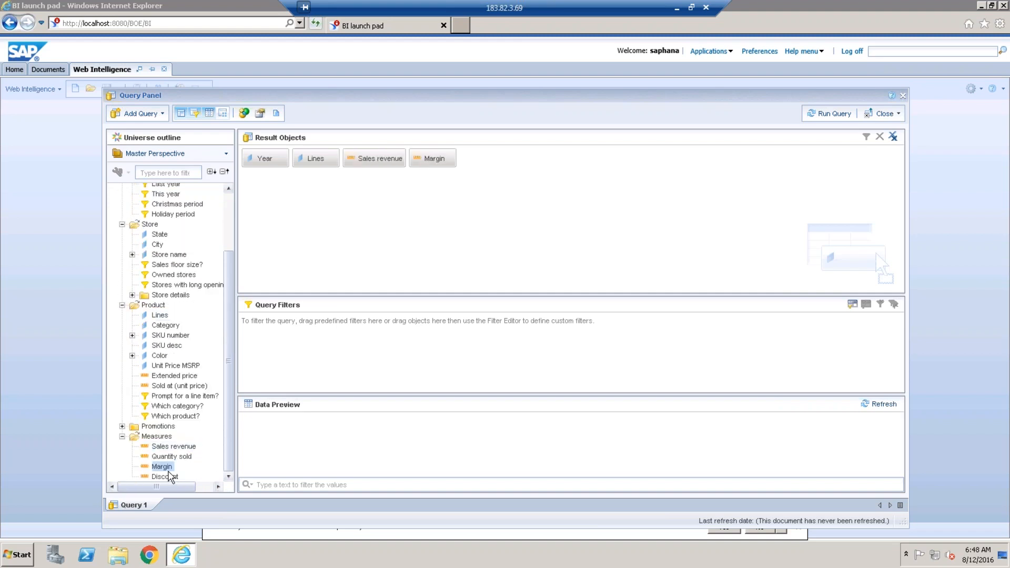
pyautogui.doubleClick(192, 457)
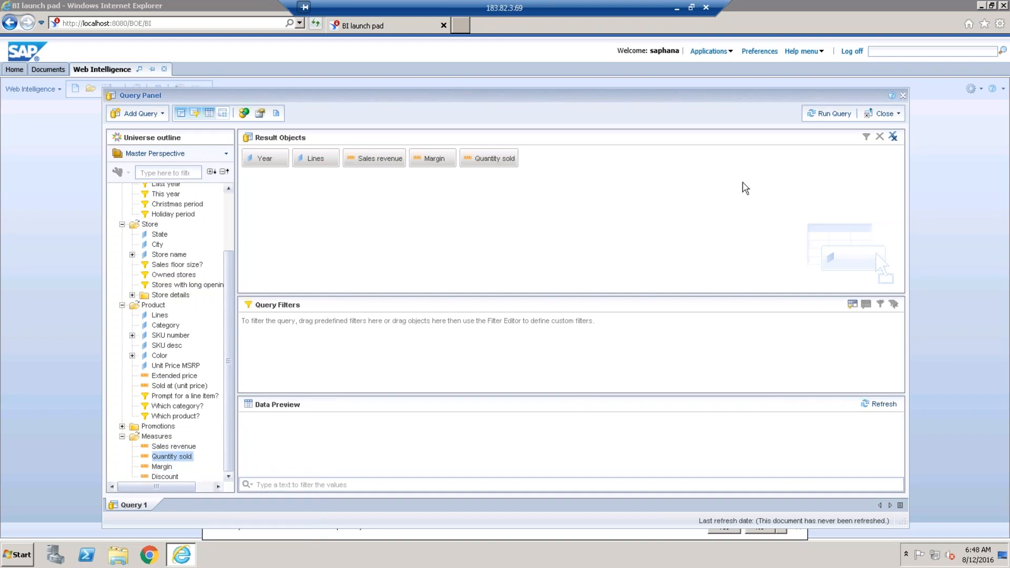
pyautogui.click(836, 115)
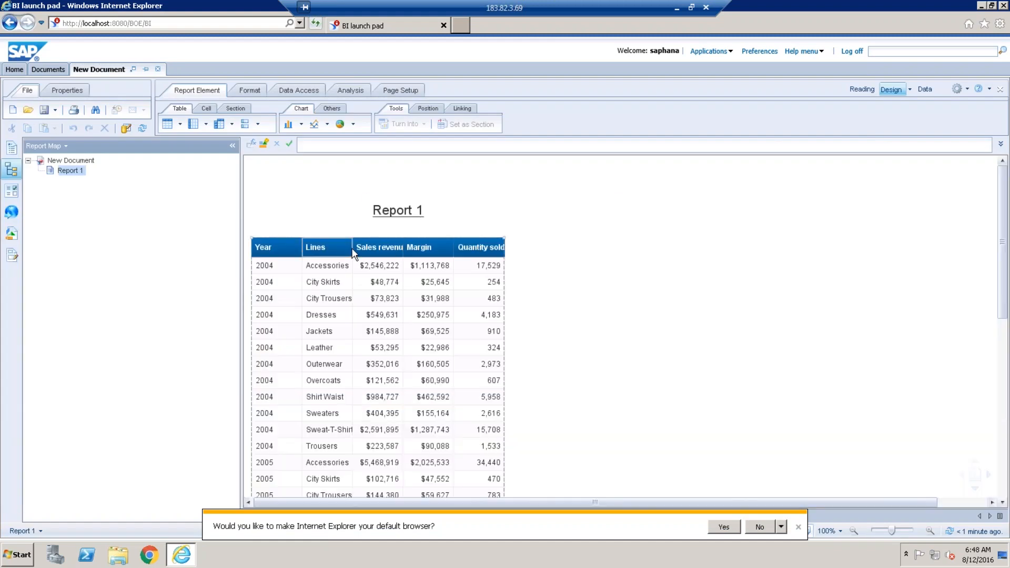
# Widen the Lines and Sales revenue columns, then reopen the query via Data Access > Edit.
pyautogui.moveTo(367, 247); pyautogui.dragTo(390, 249)
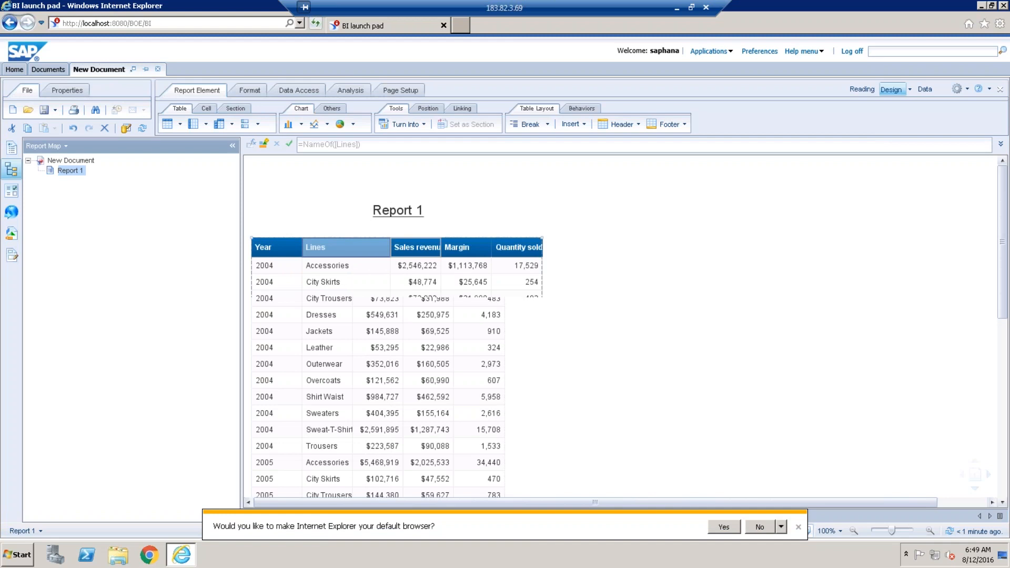
pyautogui.click(437, 247)
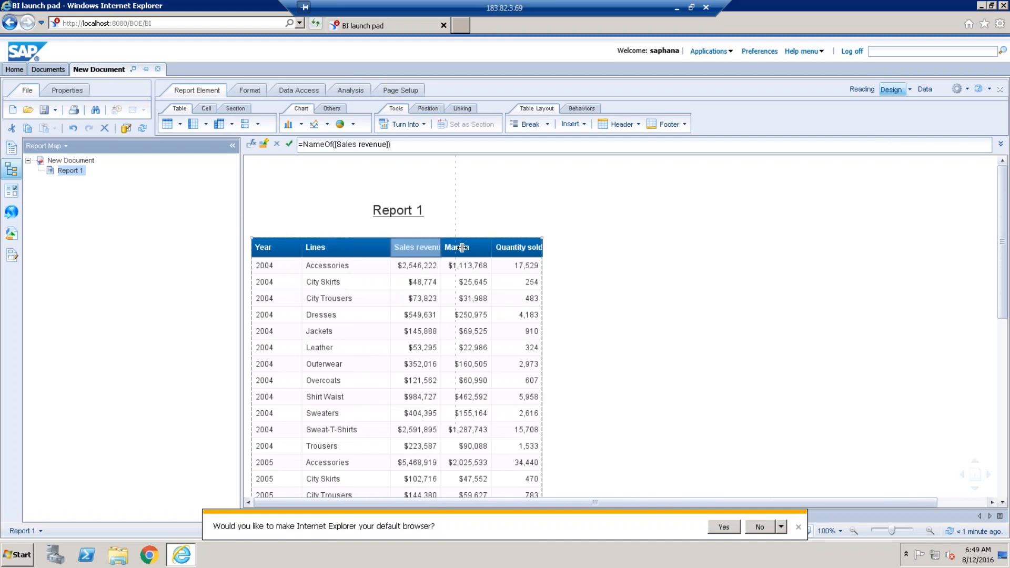
pyautogui.moveTo(441, 247); pyautogui.dragTo(631, 249)
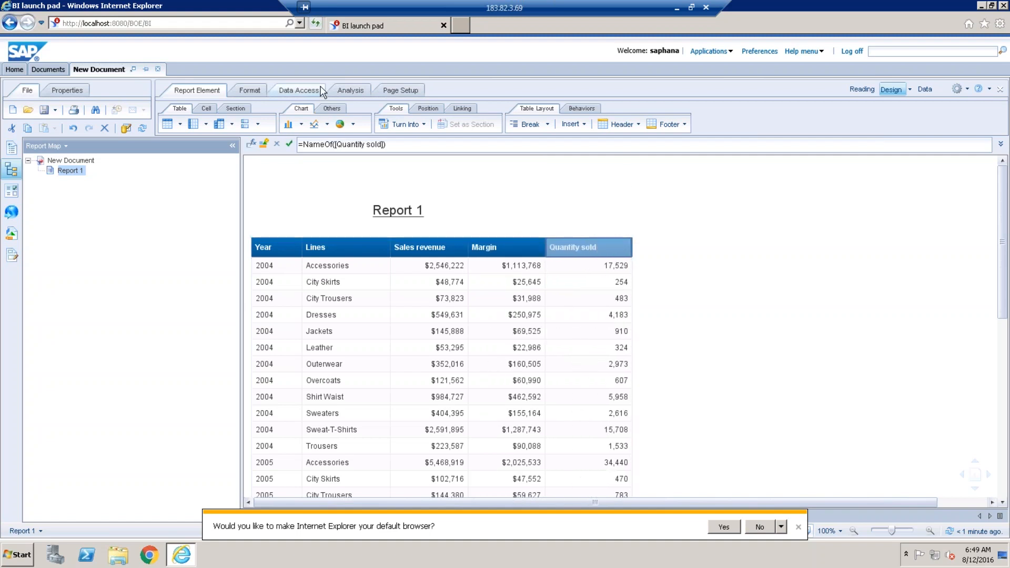
pyautogui.click(318, 90)
pyautogui.click(269, 125)
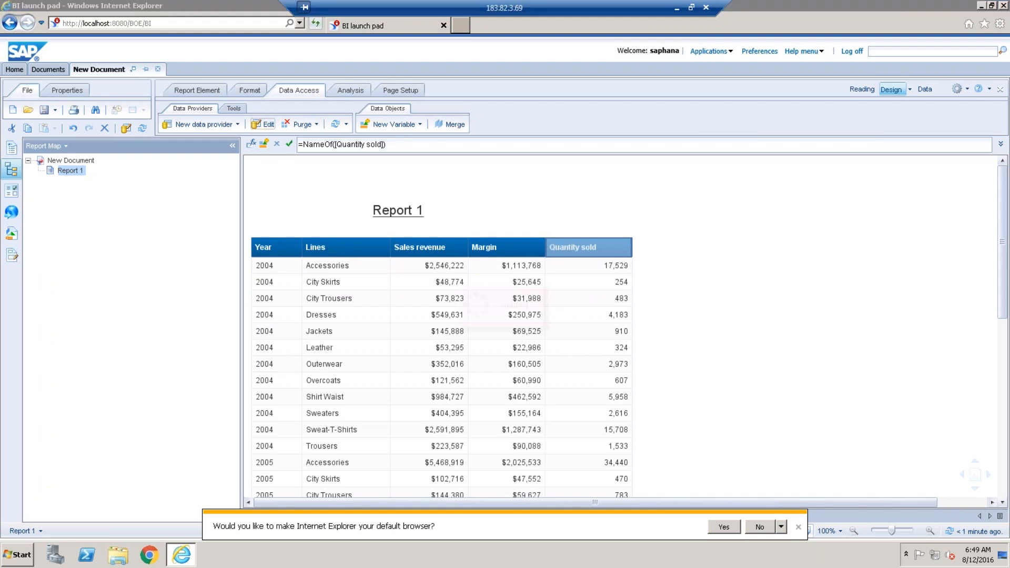
# Add State, Category and City to the query's result objects.
pyautogui.doubleClick(164, 222)
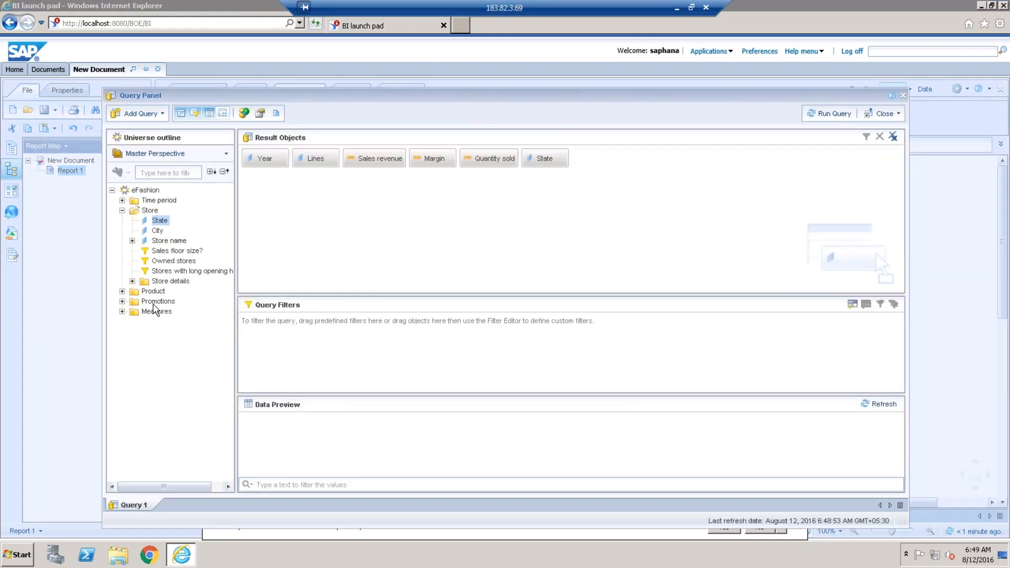
pyautogui.click(122, 291)
pyautogui.doubleClick(164, 312)
pyautogui.click(122, 290)
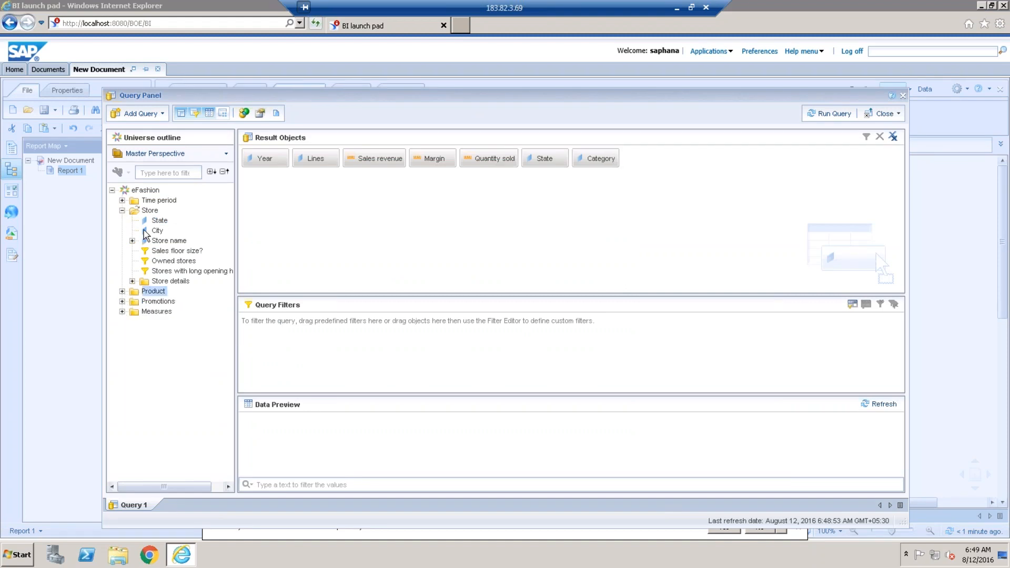
pyautogui.click(158, 232)
pyautogui.doubleClick(158, 231)
pyautogui.click(159, 220)
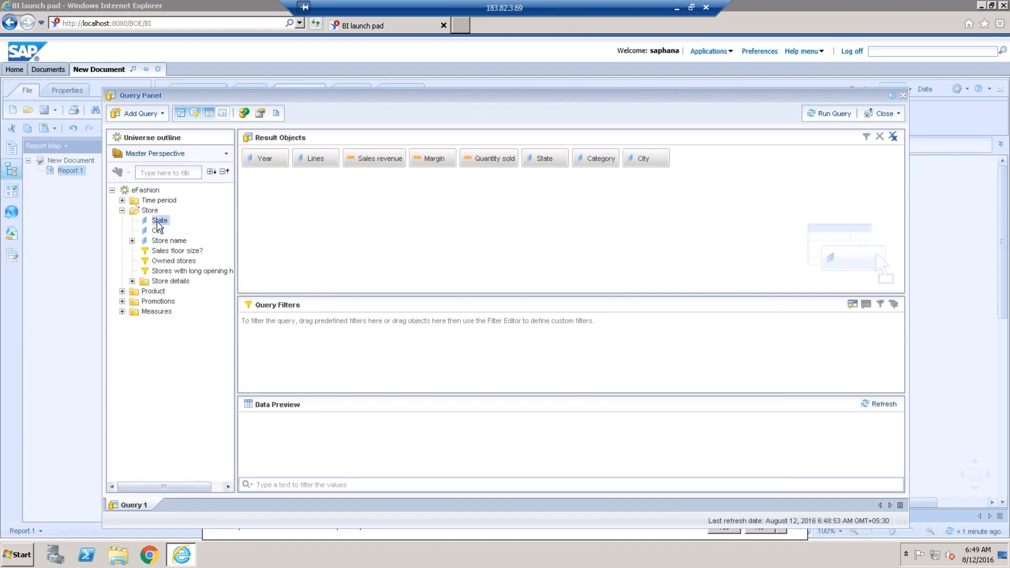
# Add Query Filters on Year and State, each set to Prompt for its values.
pyautogui.click(122, 201)
pyautogui.moveTo(160, 210); pyautogui.dragTo(306, 354)
pyautogui.click(451, 326)
pyautogui.click(471, 378)
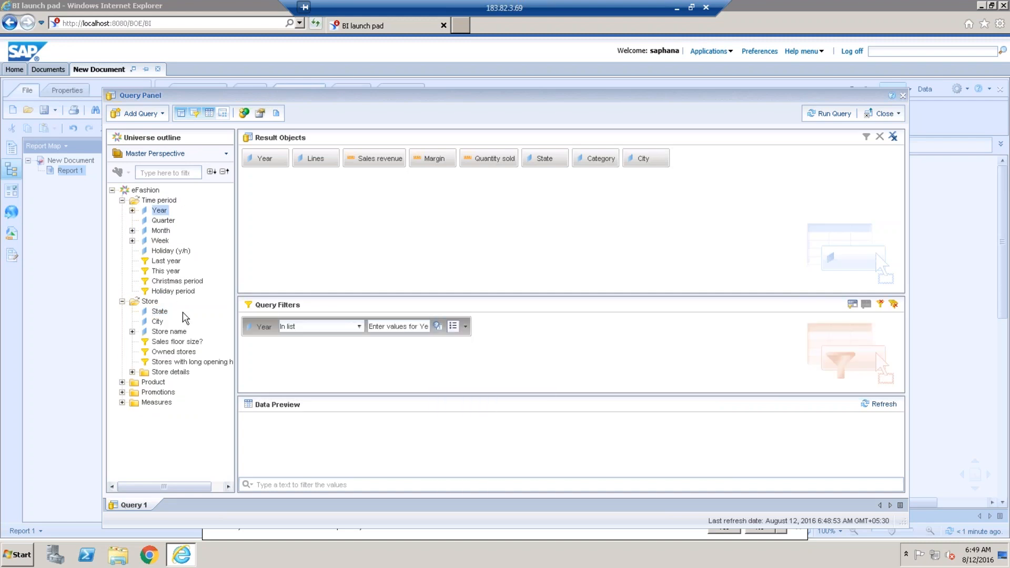
pyautogui.click(160, 313)
pyautogui.moveTo(276, 343); pyautogui.dragTo(287, 368)
pyautogui.click(474, 350)
pyautogui.click(497, 399)
# Run the query with Year 2006 and States California, Colorado, DC and Florida.
pyautogui.click(818, 117)
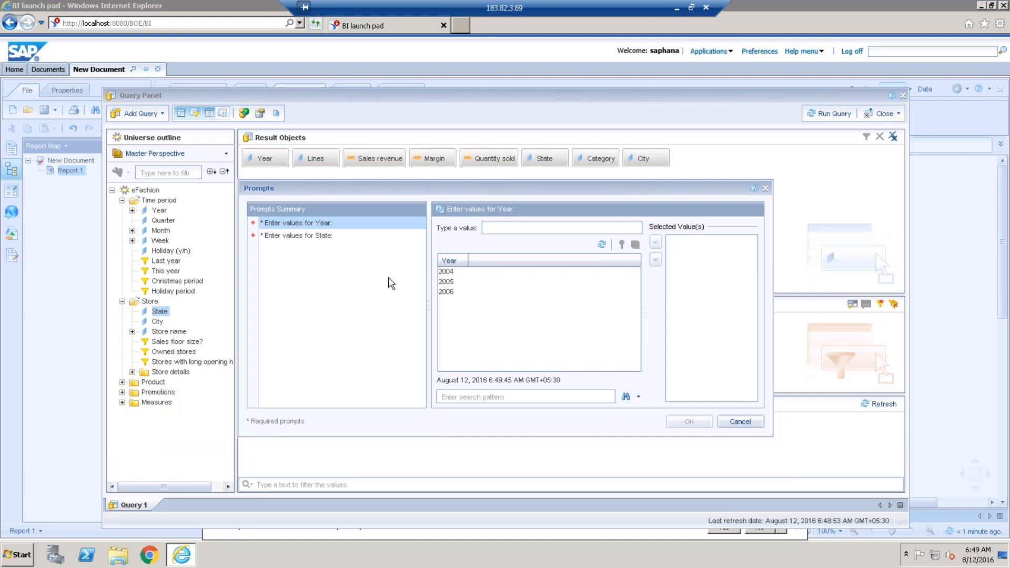
pyautogui.doubleClick(450, 292)
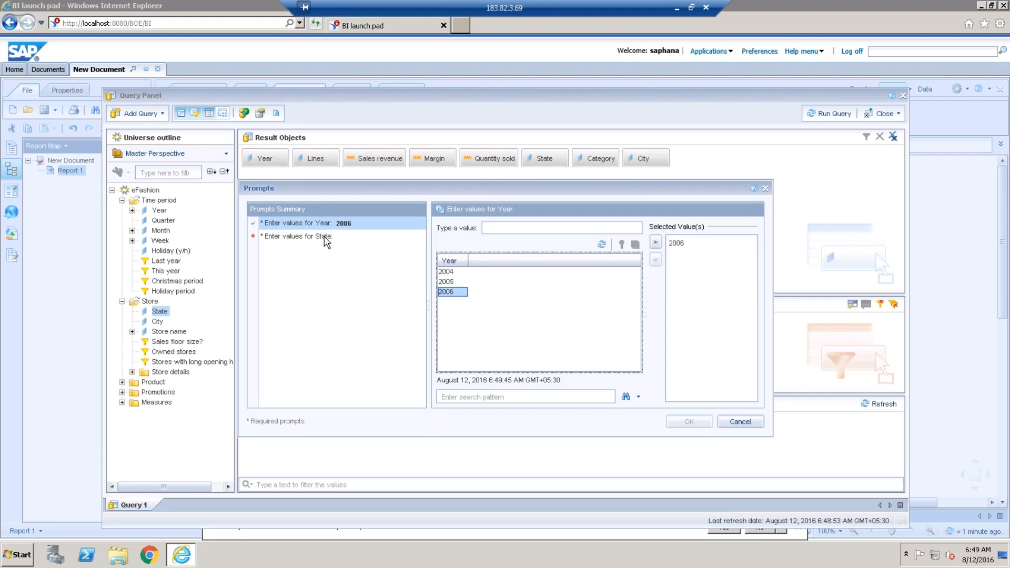
pyautogui.click(318, 237)
pyautogui.moveTo(452, 271); pyautogui.dragTo(452, 302)
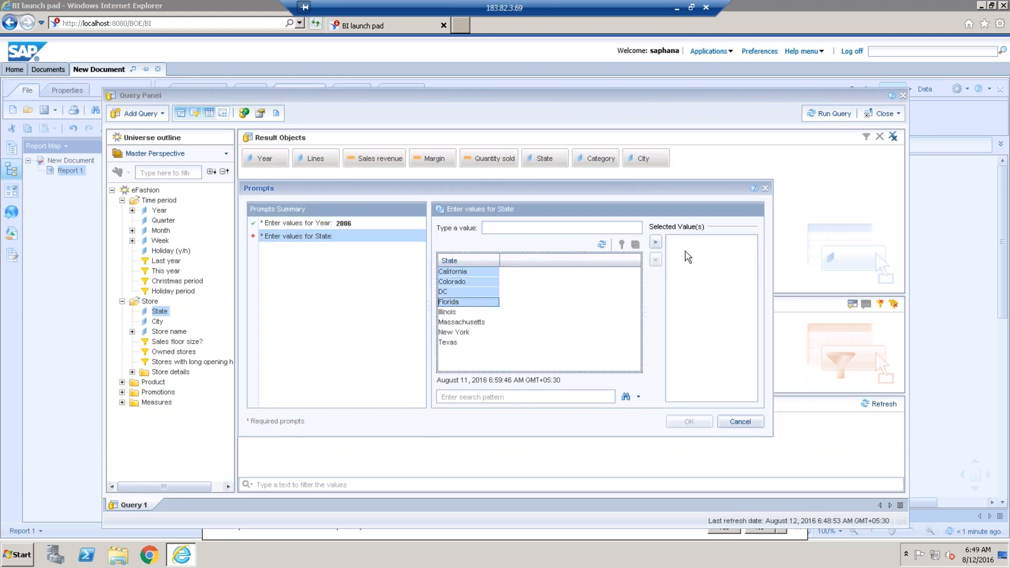
pyautogui.click(655, 243)
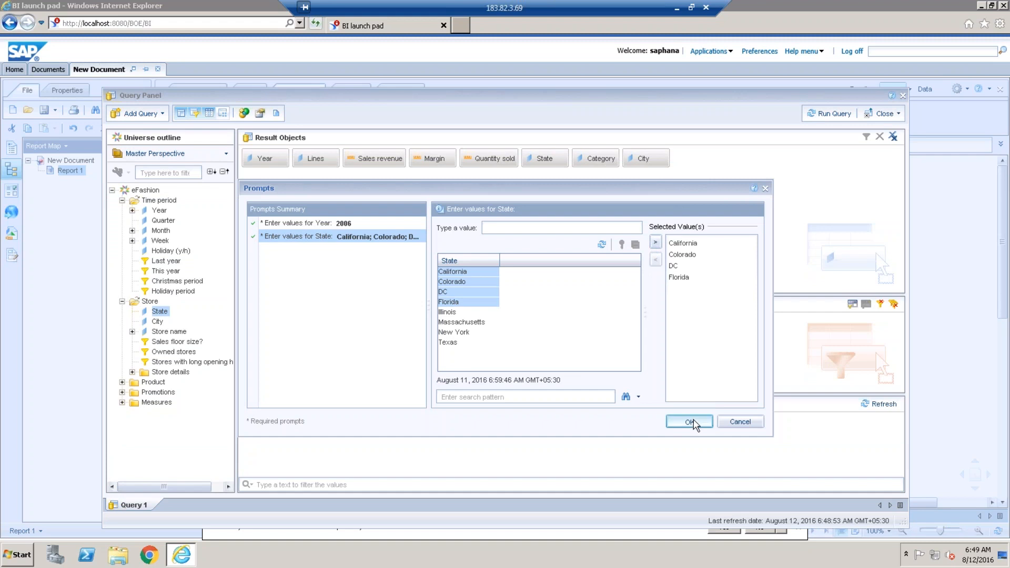
pyautogui.click(693, 421)
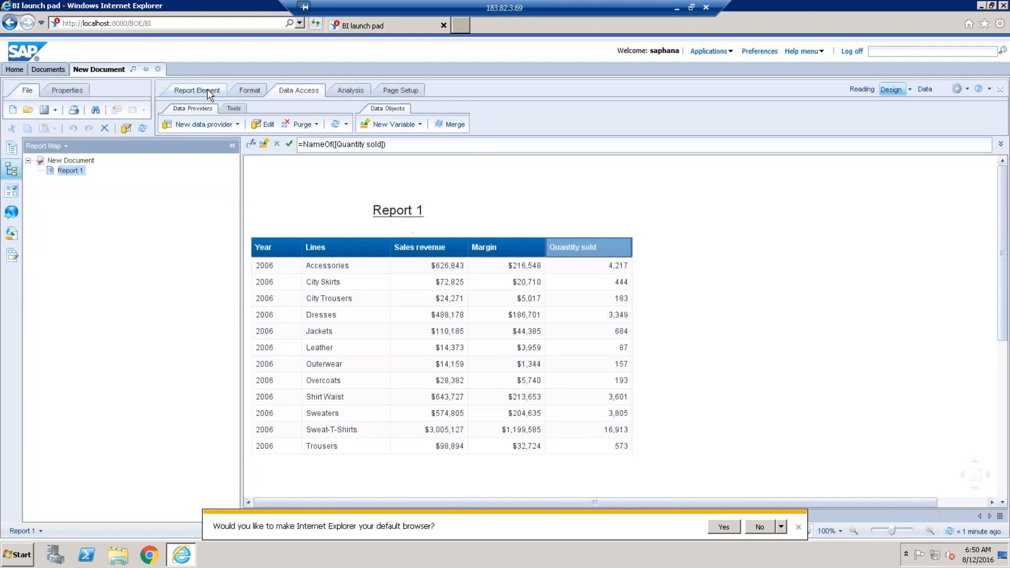
# Insert a crosstab below the existing table with State across its column headers.
pyautogui.click(197, 90)
pyautogui.click(361, 479)
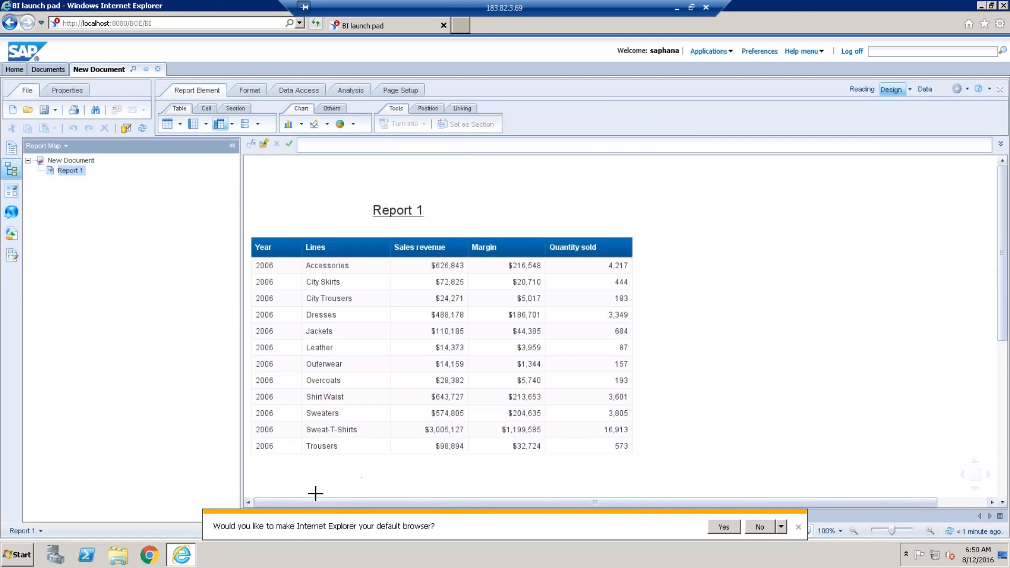
pyautogui.click(267, 480)
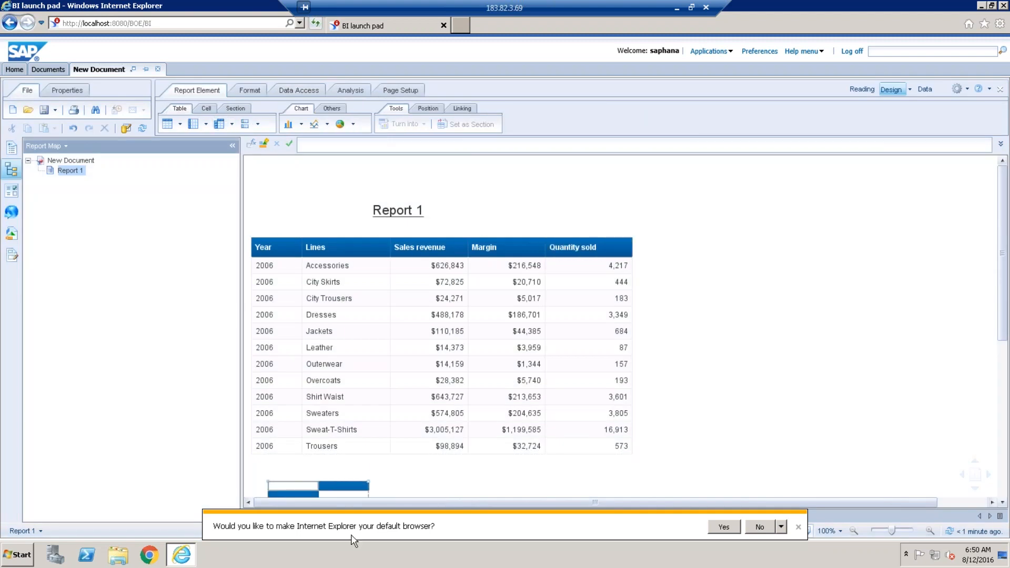
pyautogui.click(12, 240)
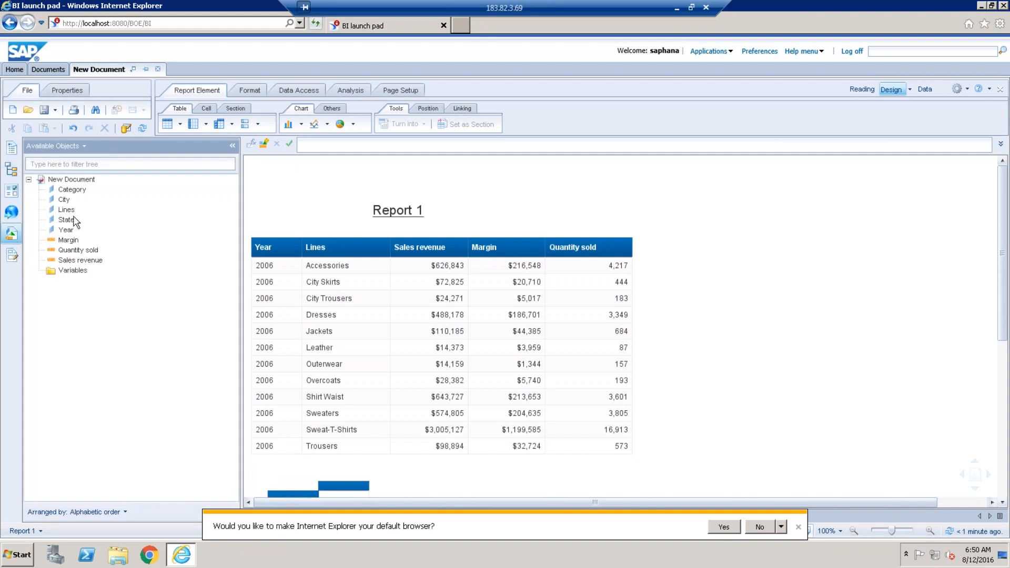
pyautogui.moveTo(67, 220); pyautogui.dragTo(370, 497)
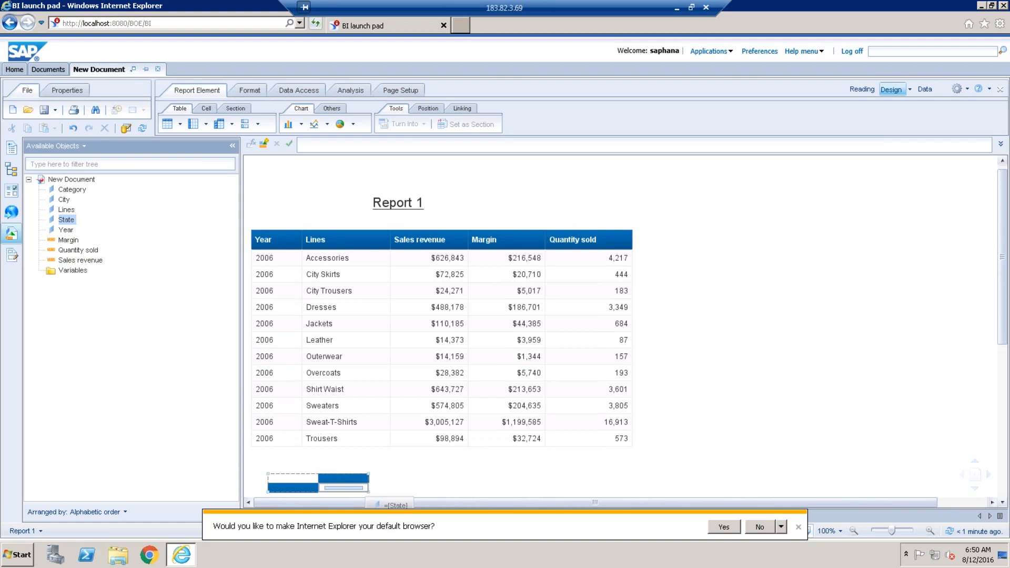
pyautogui.click(73, 128)
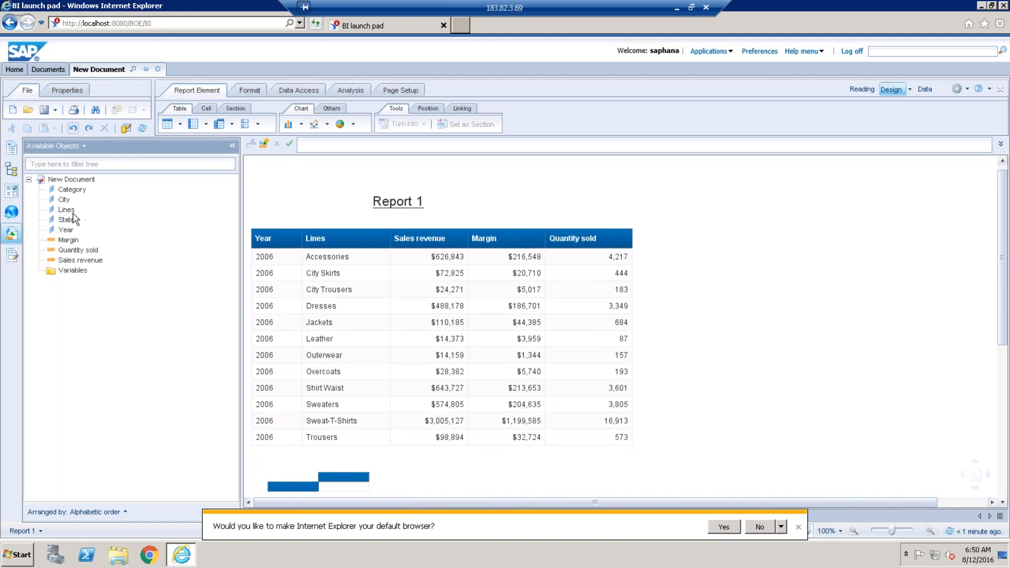
pyautogui.moveTo(73, 220); pyautogui.dragTo(342, 485)
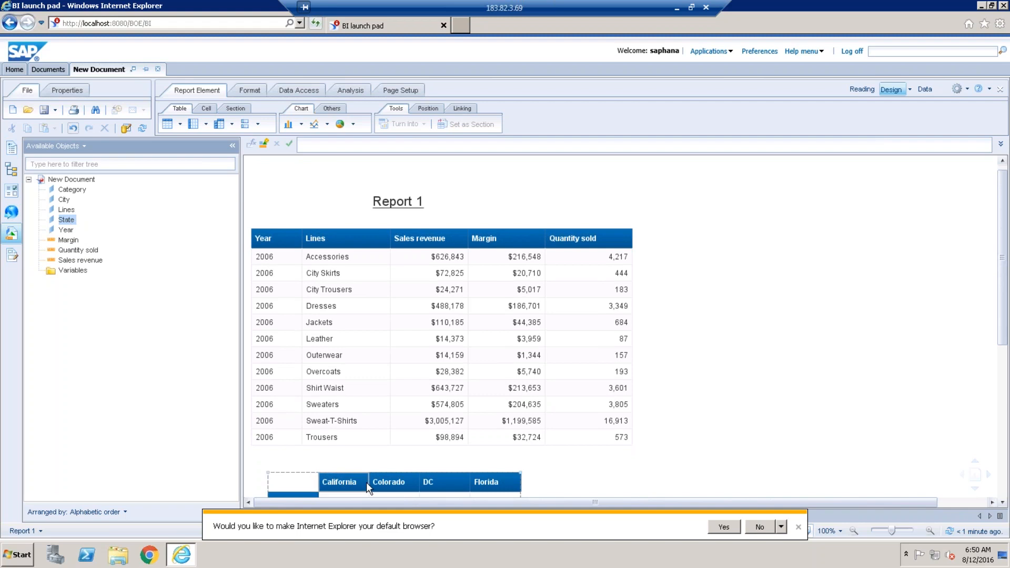
# Fill the crosstab rows with Category and the body with Margin, then place a pie chart beside it.
pyautogui.click(365, 484)
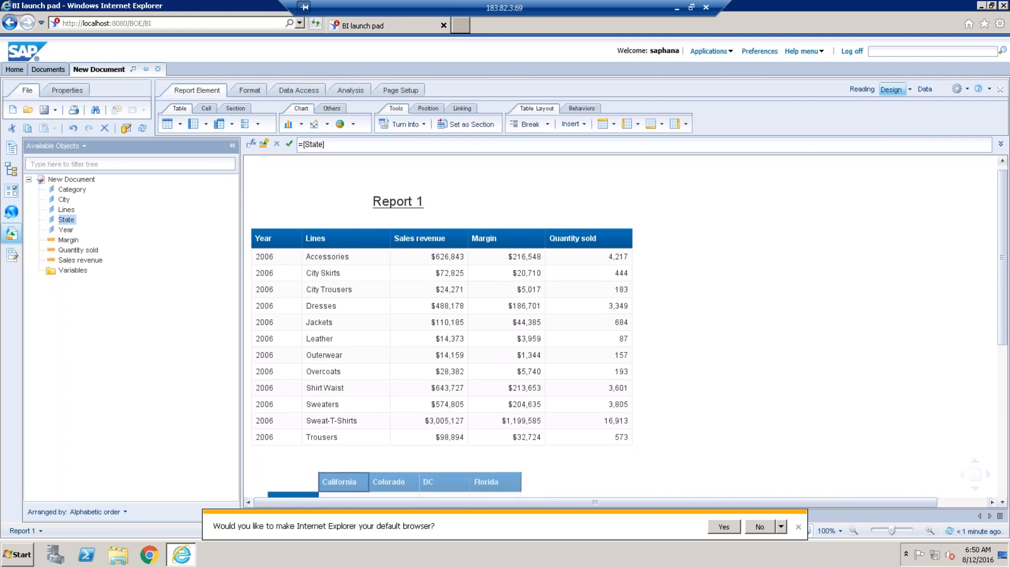
pyautogui.moveTo(1004, 337); pyautogui.dragTo(1004, 338)
pyautogui.moveTo(71, 193); pyautogui.dragTo(304, 400)
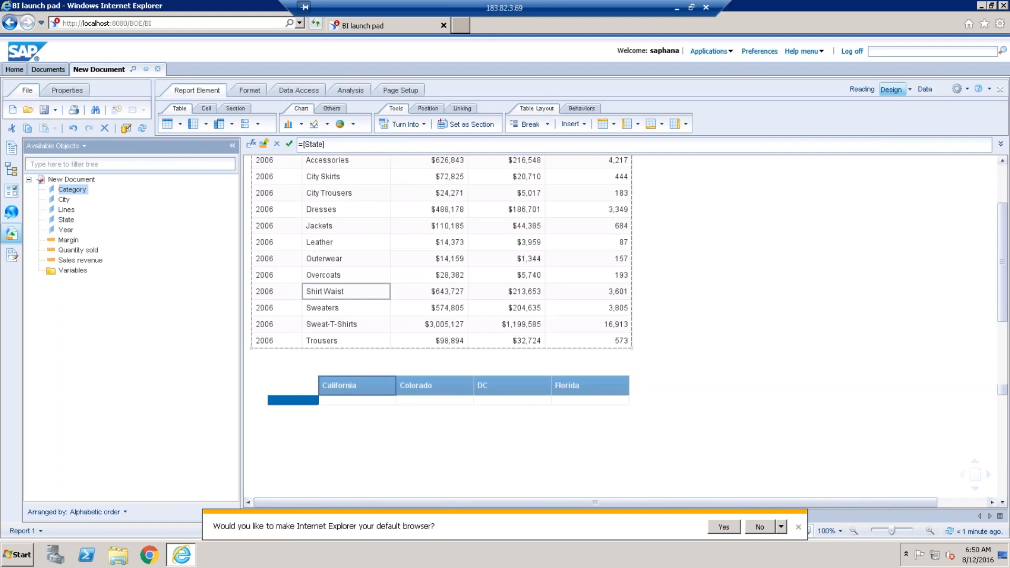
pyautogui.moveTo(317, 399); pyautogui.dragTo(359, 400)
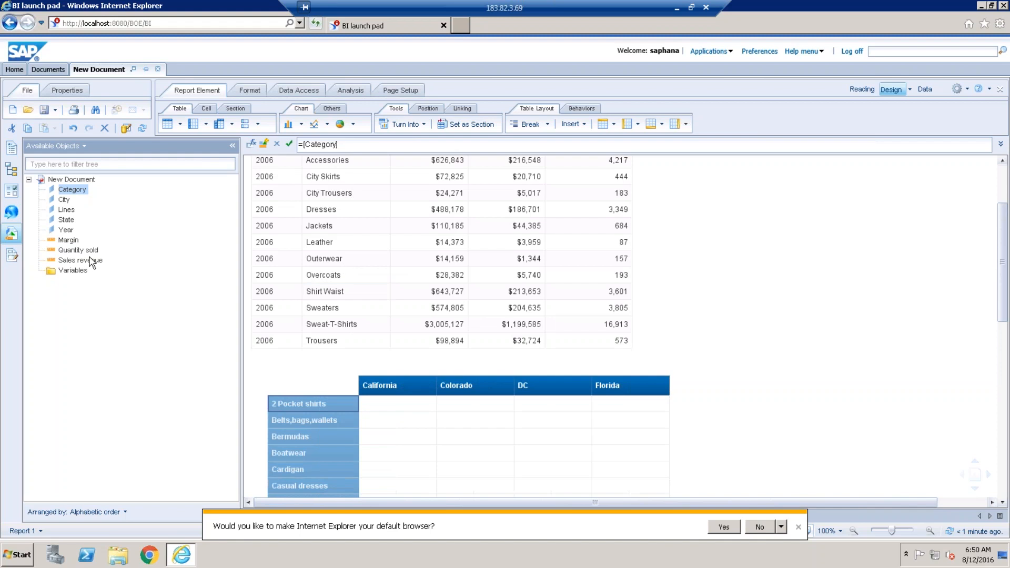
pyautogui.moveTo(69, 240); pyautogui.dragTo(413, 410)
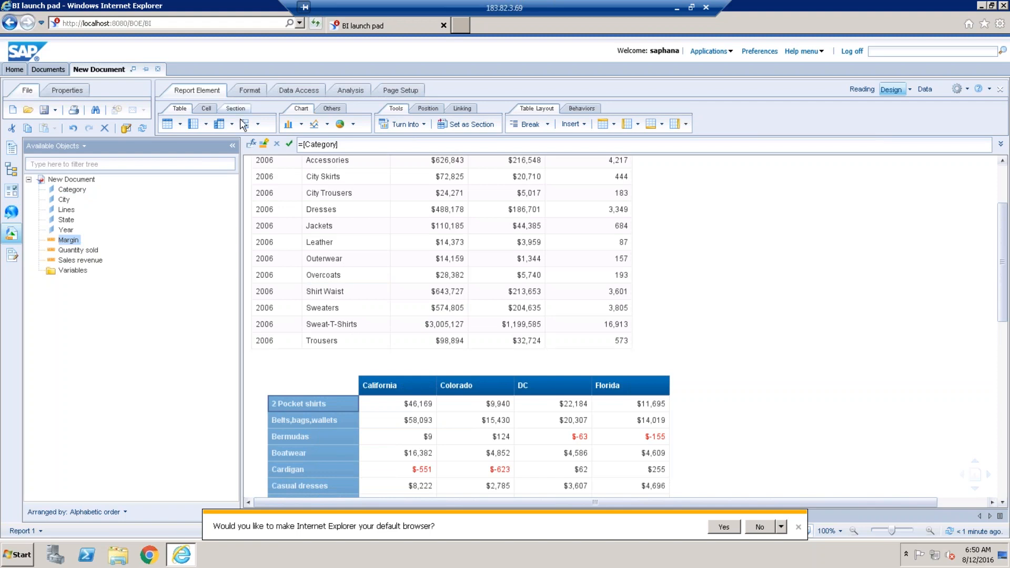
pyautogui.click(340, 124)
pyautogui.click(708, 377)
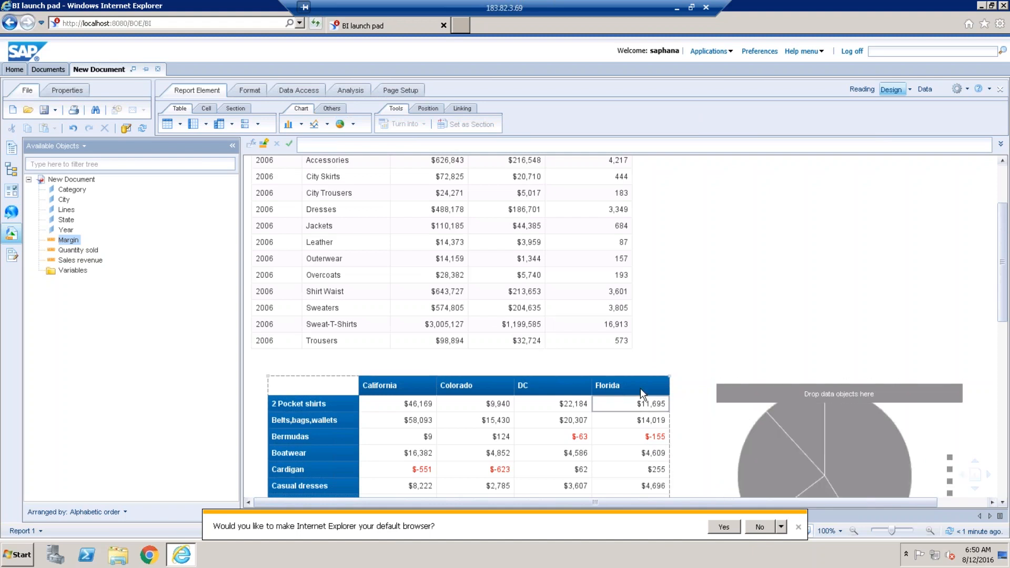
# Give the pie chart Lines as slices sized by Quantity sold.
pyautogui.moveTo(68, 210); pyautogui.dragTo(841, 421)
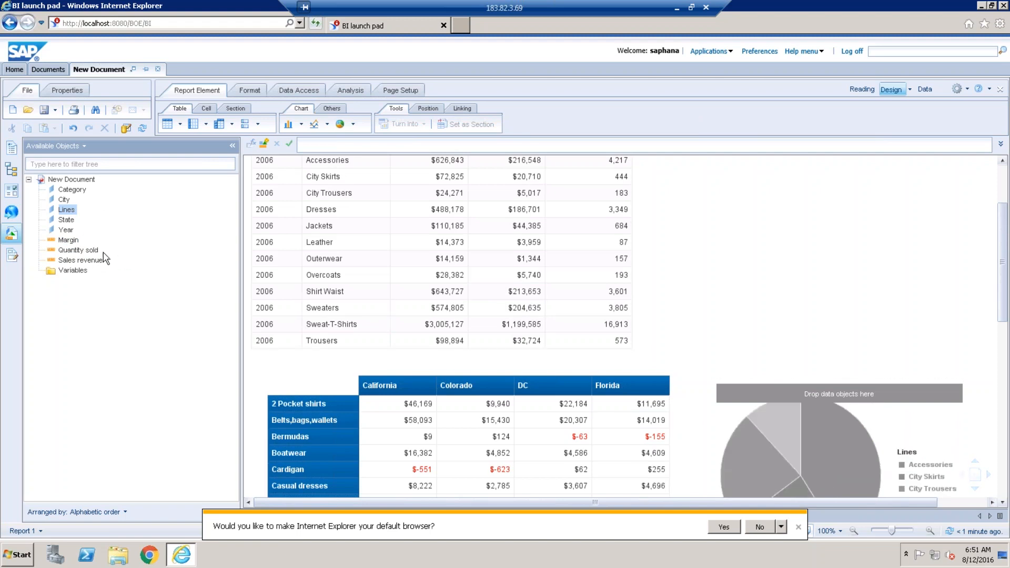
pyautogui.moveTo(79, 250); pyautogui.dragTo(873, 436)
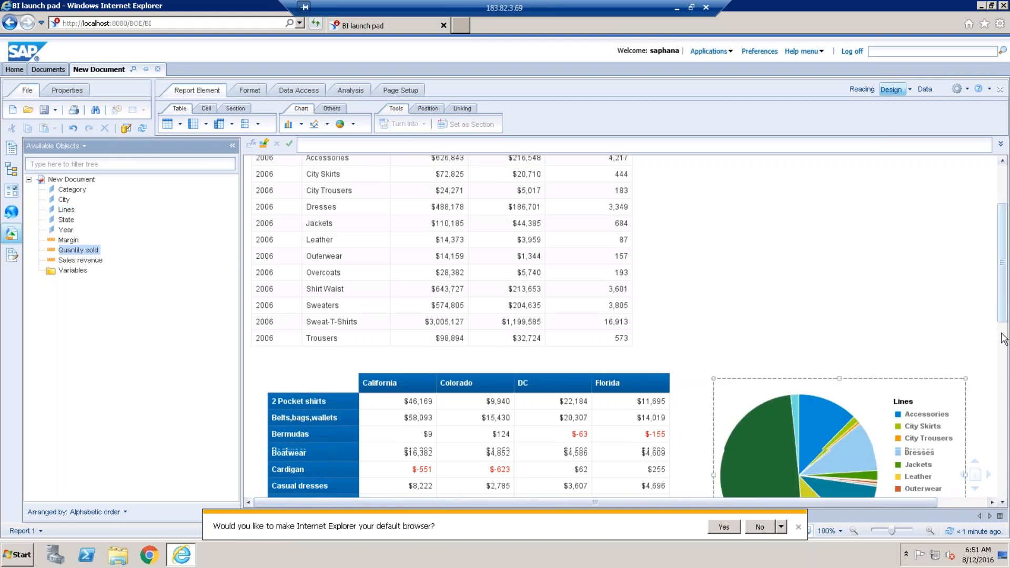
pyautogui.scroll(-3, 1003, 341)
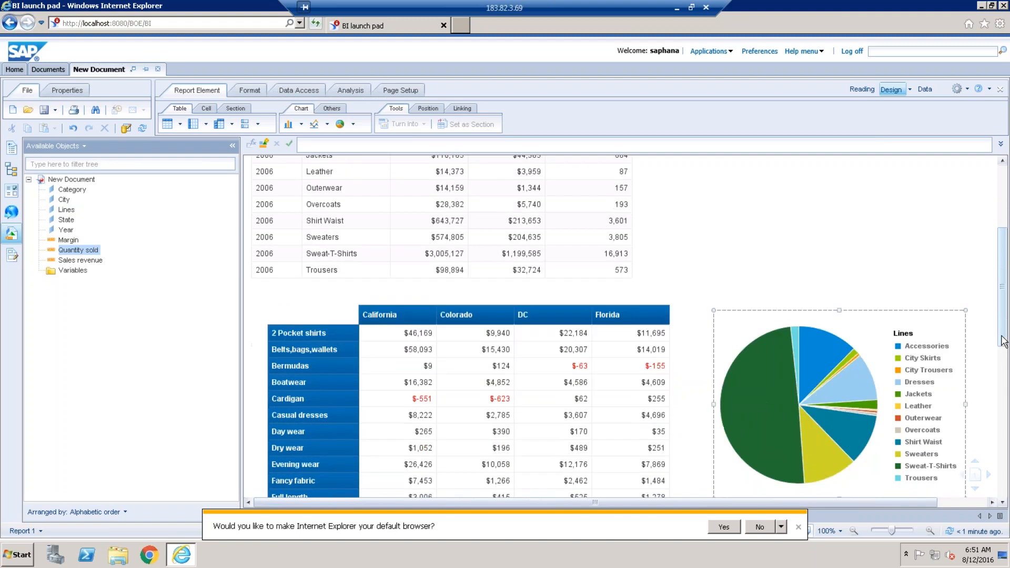
pyautogui.scroll(-2, 1003, 341)
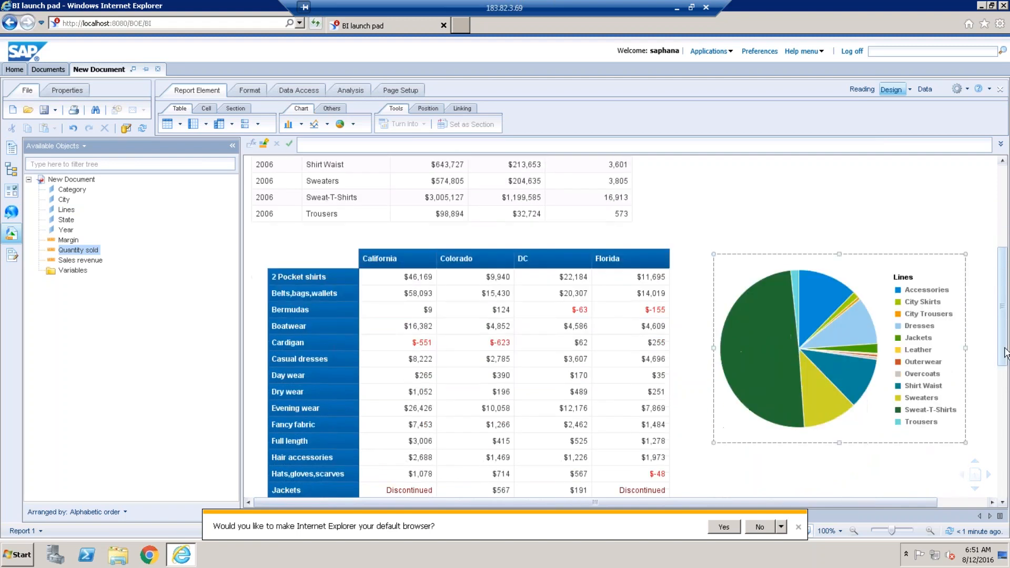
pyautogui.moveTo(1005, 348); pyautogui.dragTo(1005, 351)
# Make the pie chart taller and hide the Available Objects panel.
pyautogui.click(845, 438)
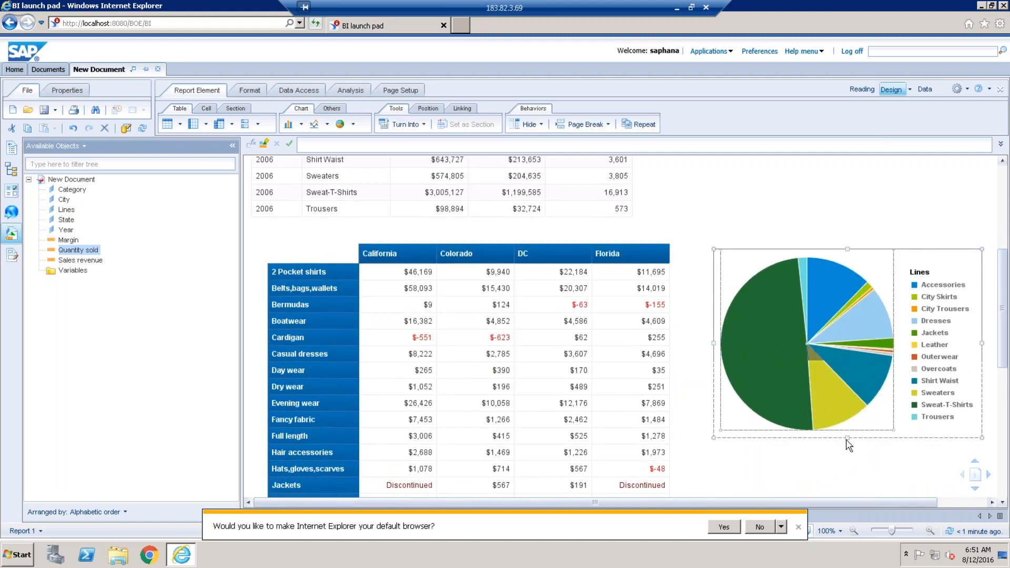
pyautogui.moveTo(846, 438); pyautogui.dragTo(847, 476)
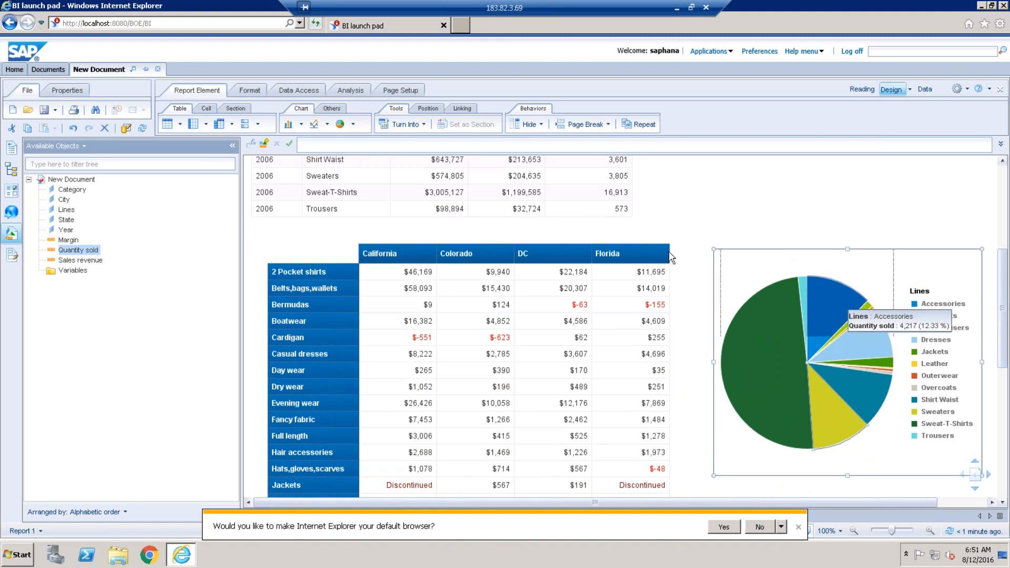
pyautogui.click(232, 146)
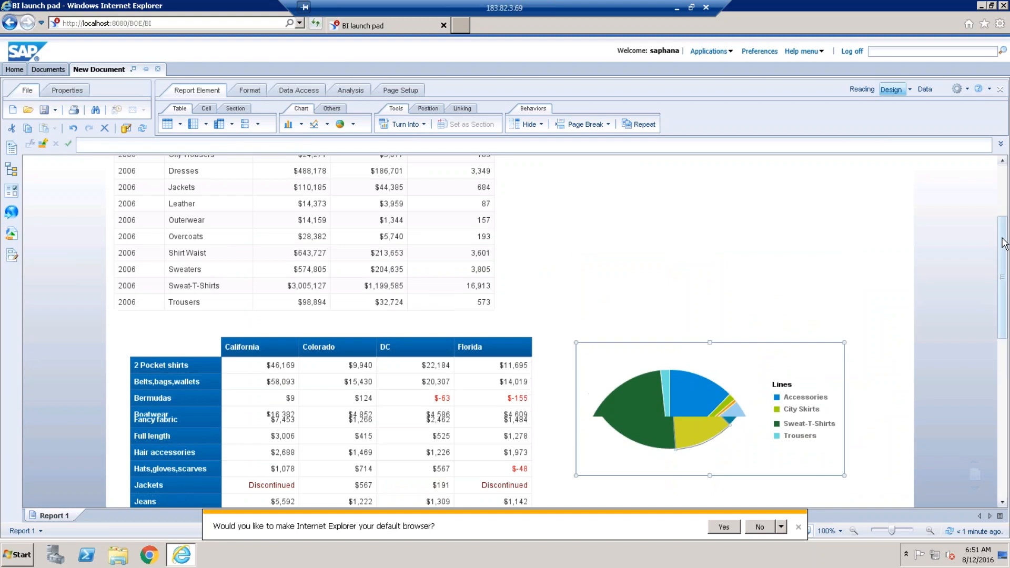
# Return to the top of the report and show the Data Access tools.
pyautogui.scroll(1, 1005, 243)
pyautogui.scroll(1, 1005, 243)
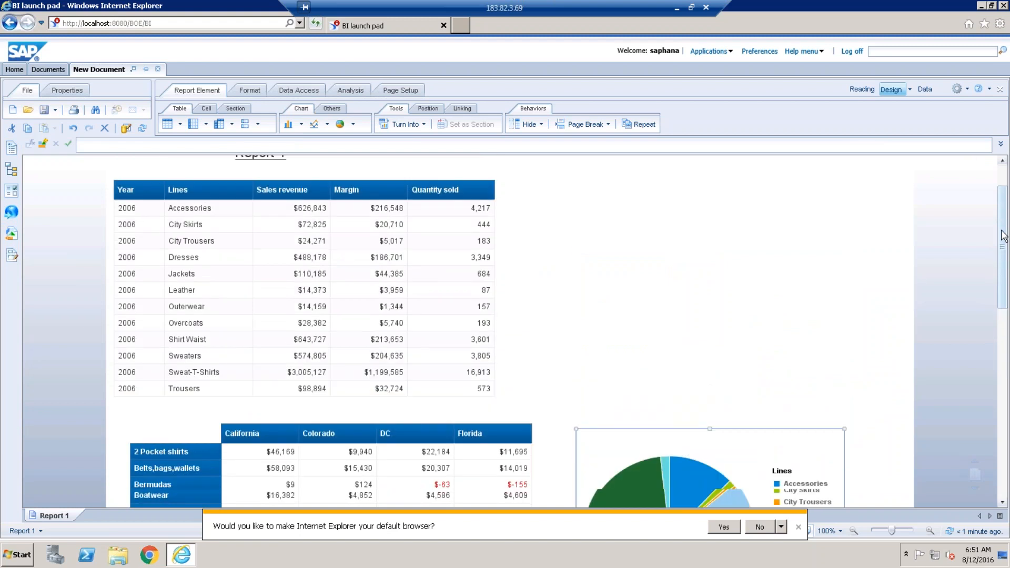
pyautogui.scroll(1, 1004, 236)
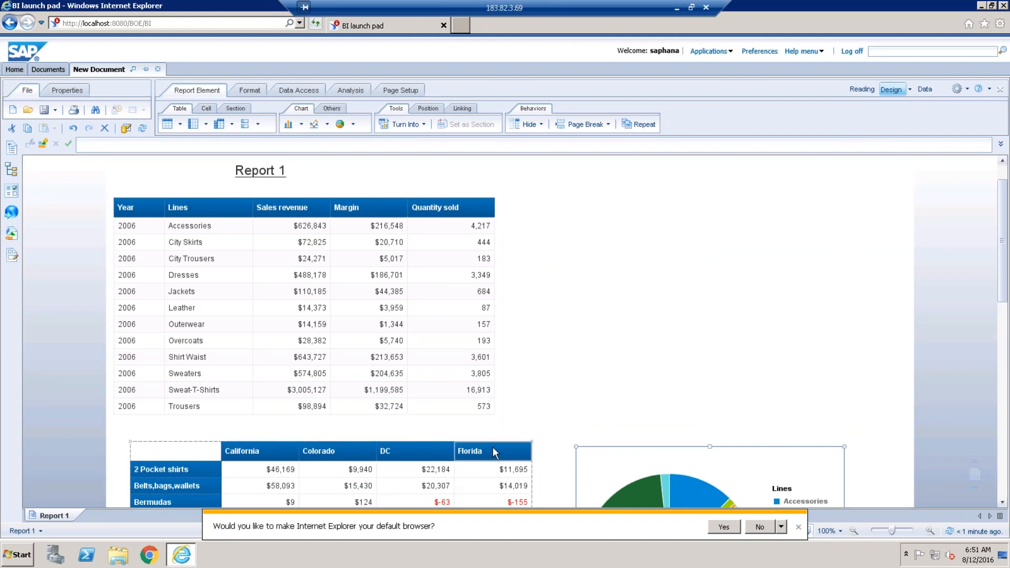
pyautogui.moveTo(699, 483)
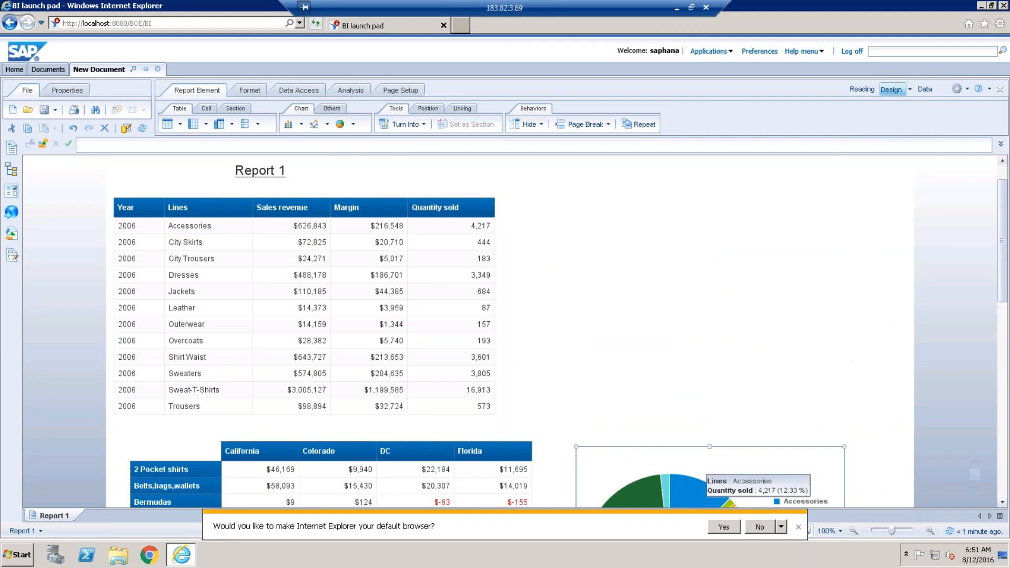
pyautogui.click(312, 94)
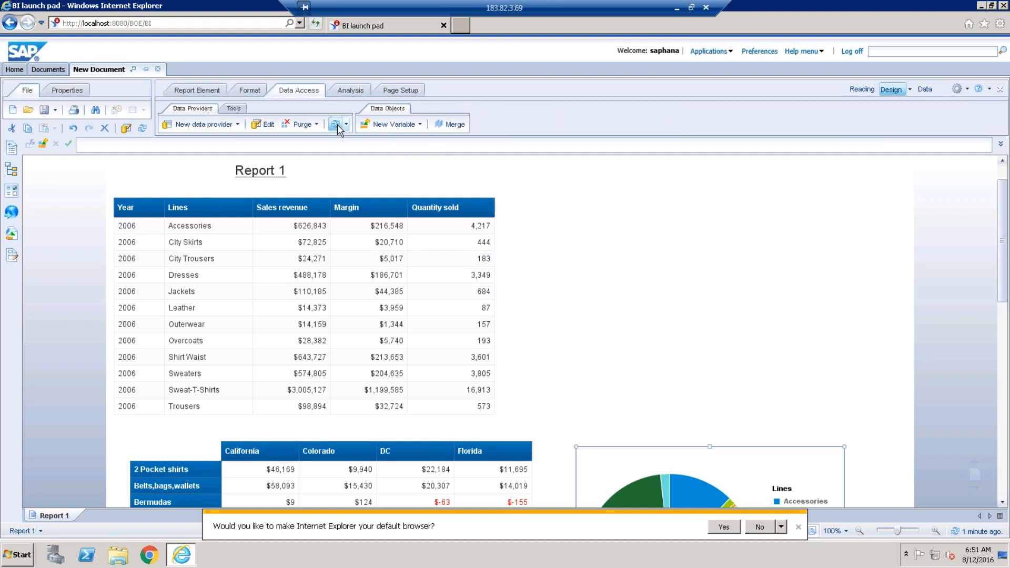
# Refresh the data with Texas added to State and 2005 added to Year.
pyautogui.click(336, 124)
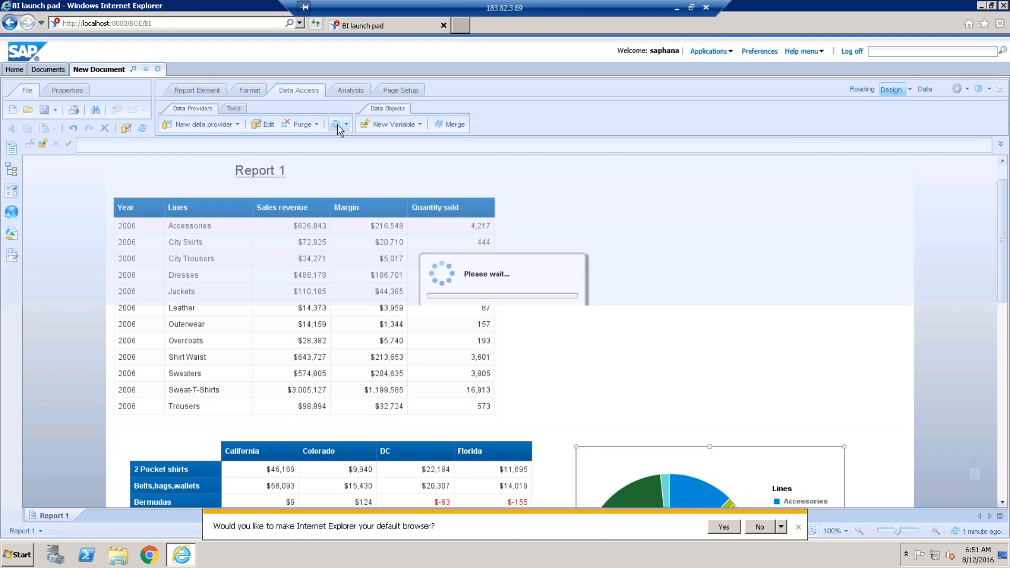
pyautogui.doubleClick(453, 342)
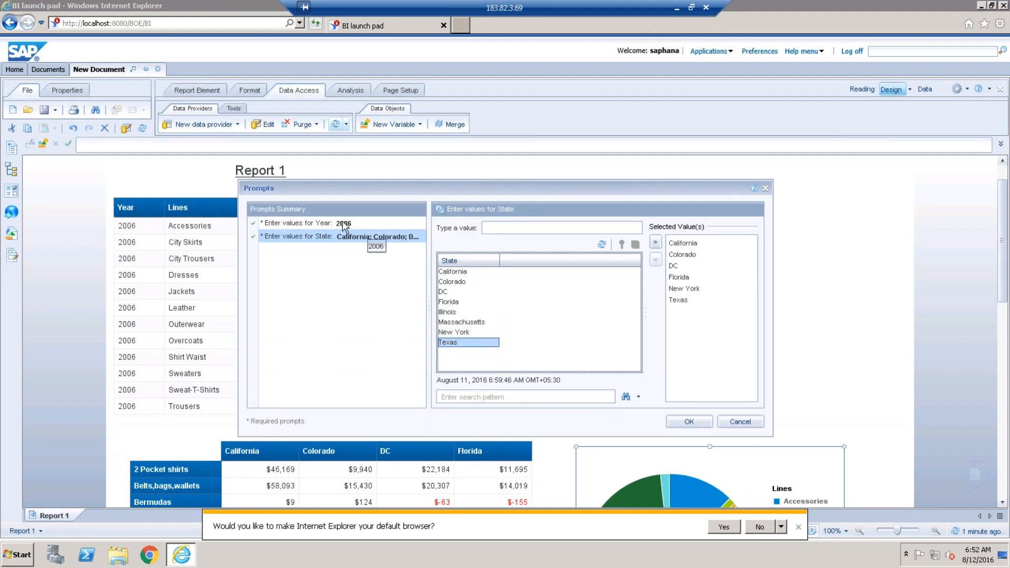
pyautogui.click(363, 223)
pyautogui.doubleClick(450, 282)
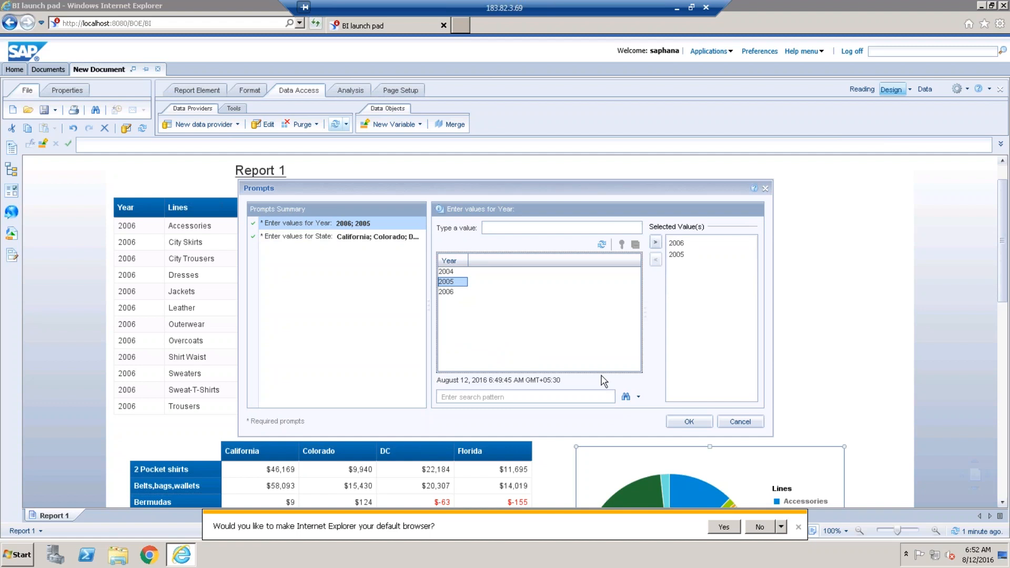
pyautogui.click(689, 420)
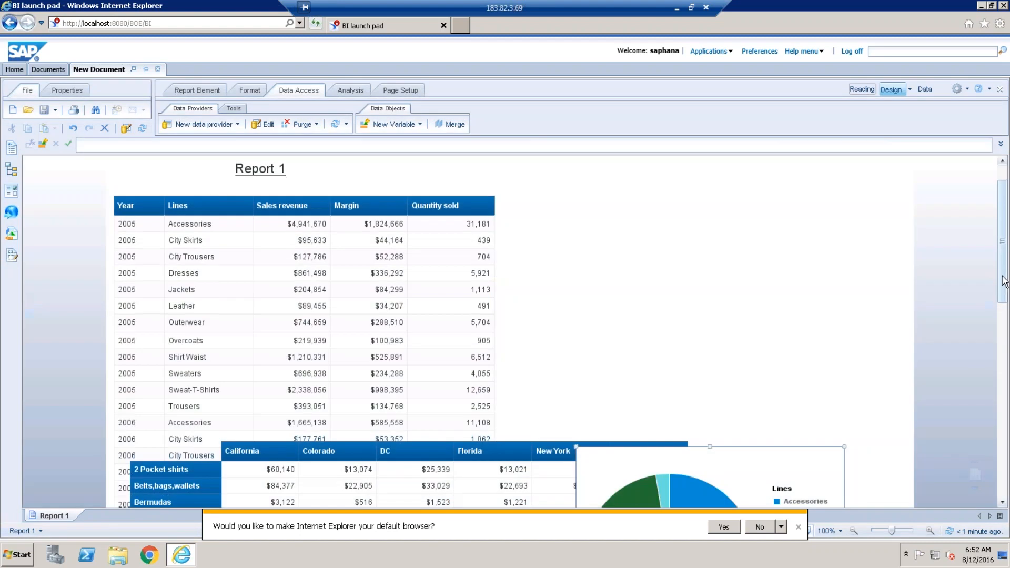
pyautogui.moveTo(1005, 282); pyautogui.dragTo(969, 298)
pyautogui.scroll(5, 966, 291)
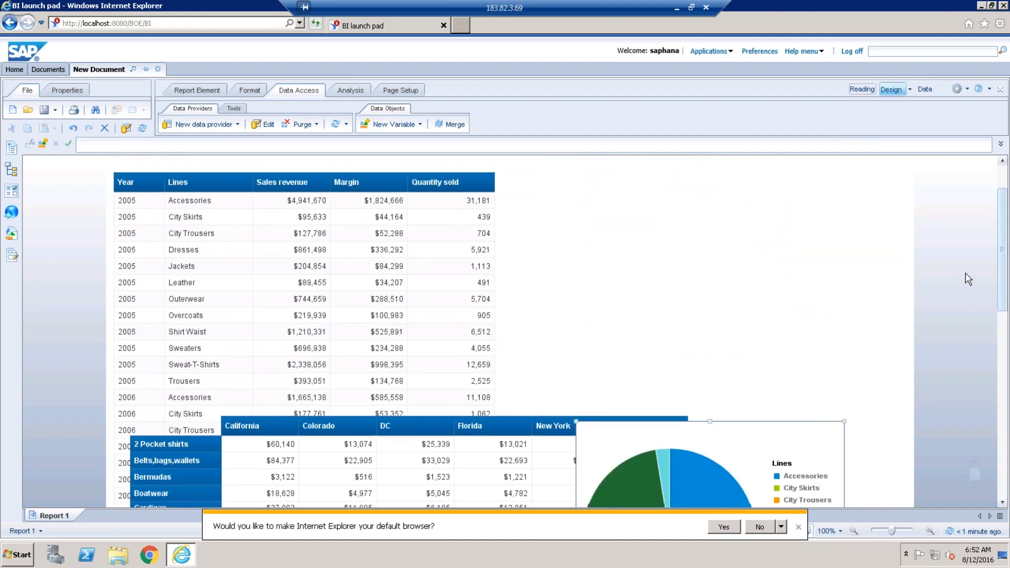
pyautogui.scroll(1, 965, 272)
# Refresh again with New York removed from the chosen states.
pyautogui.click(470, 241)
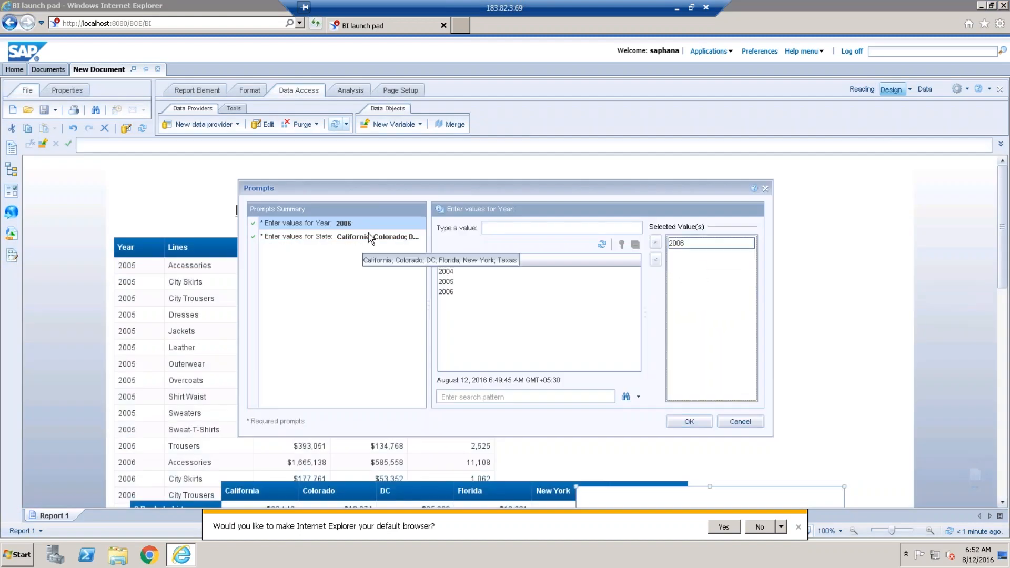
pyautogui.click(369, 238)
pyautogui.doubleClick(686, 289)
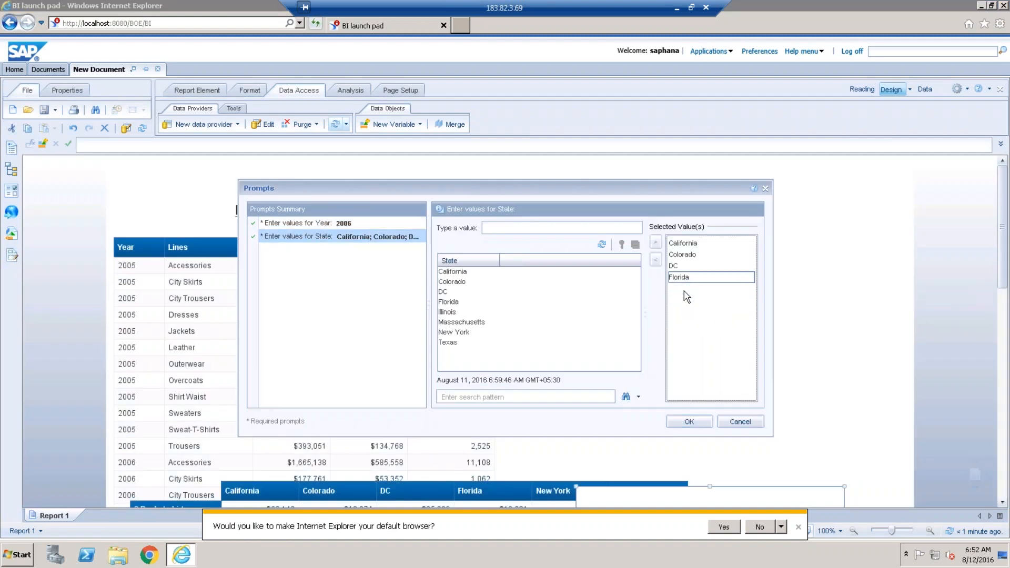
pyautogui.click(689, 422)
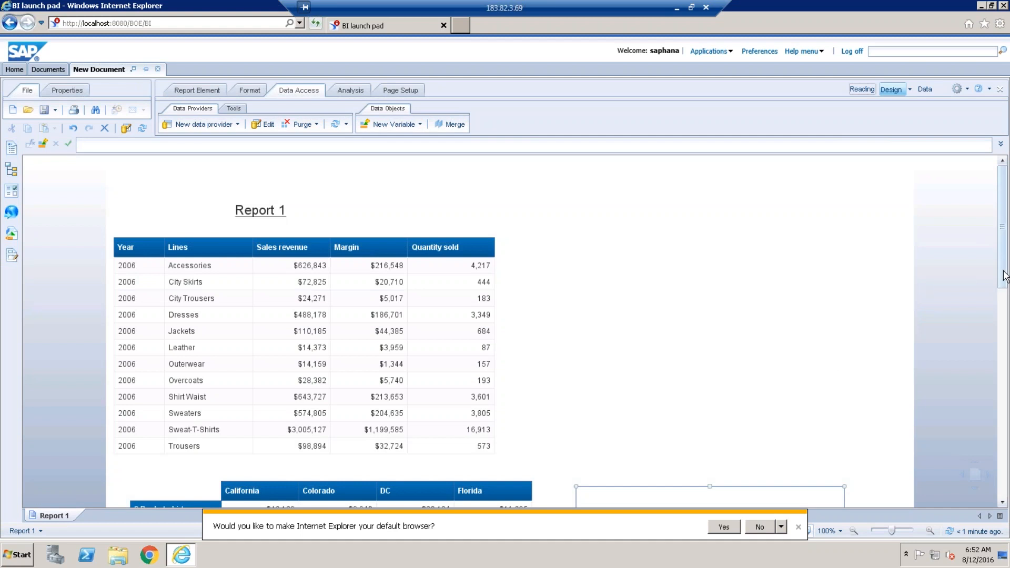
pyautogui.moveTo(1002, 280); pyautogui.dragTo(999, 307)
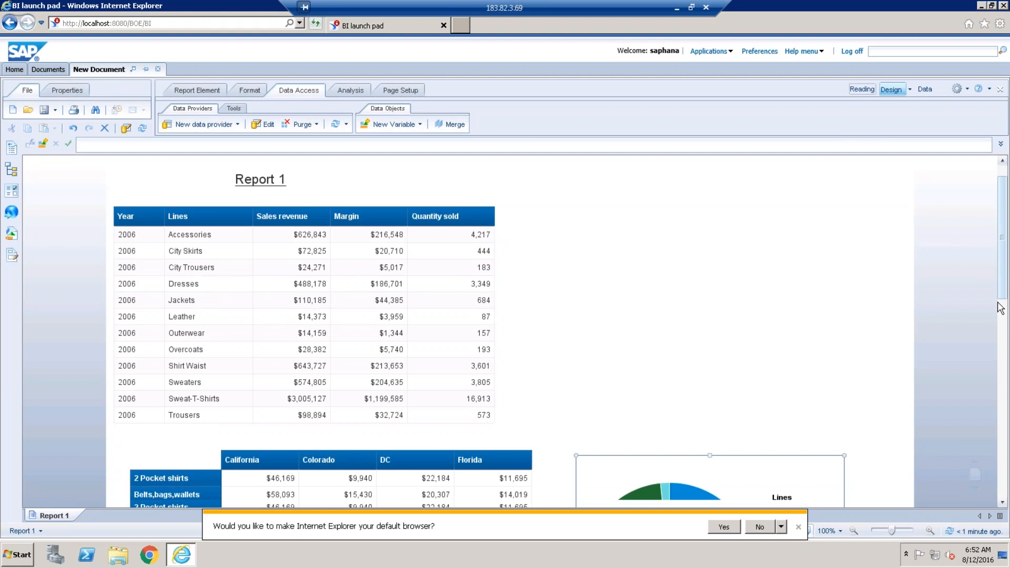
pyautogui.scroll(-2, 976, 363)
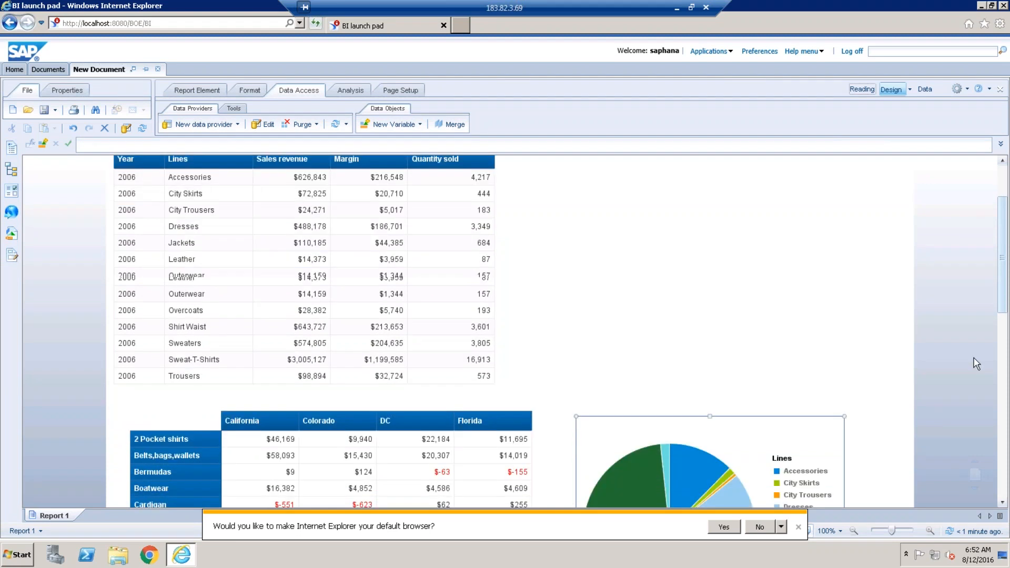
# Name the table 'Verticle Table', then bring up the upper table's context menu.
pyautogui.write('Ver')
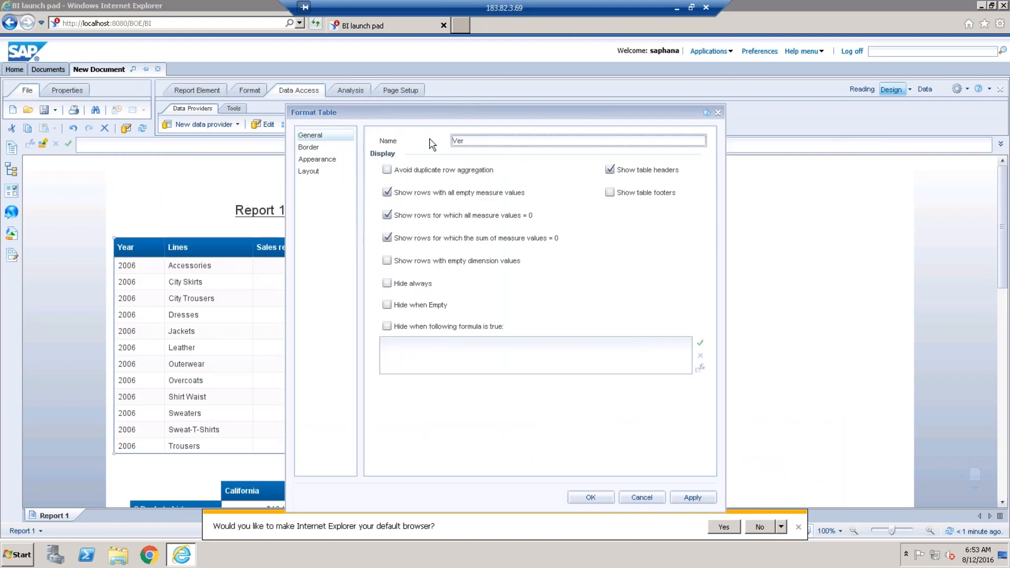
pyautogui.write('ticle Table')
pyautogui.click(609, 499)
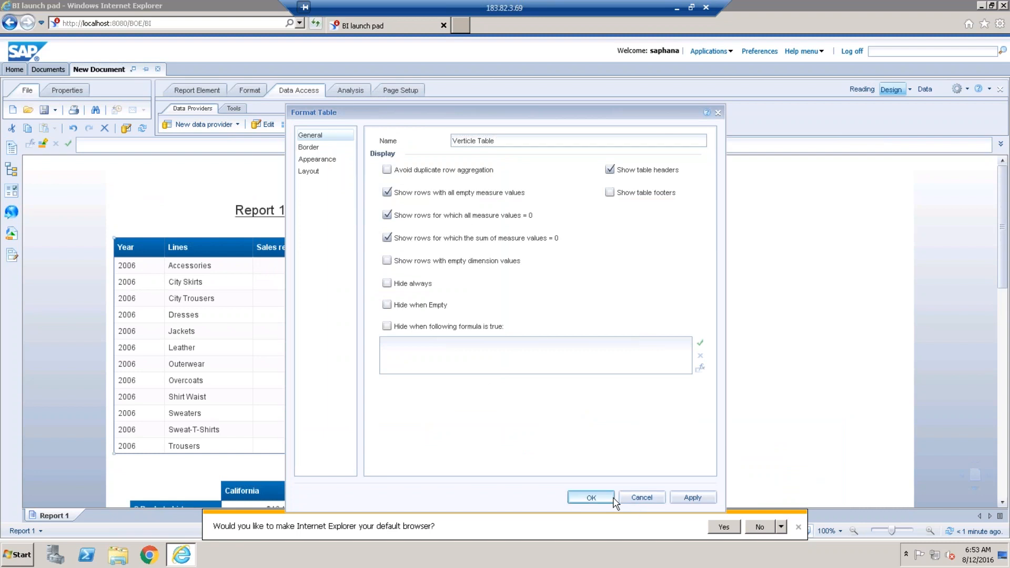
pyautogui.click(303, 485)
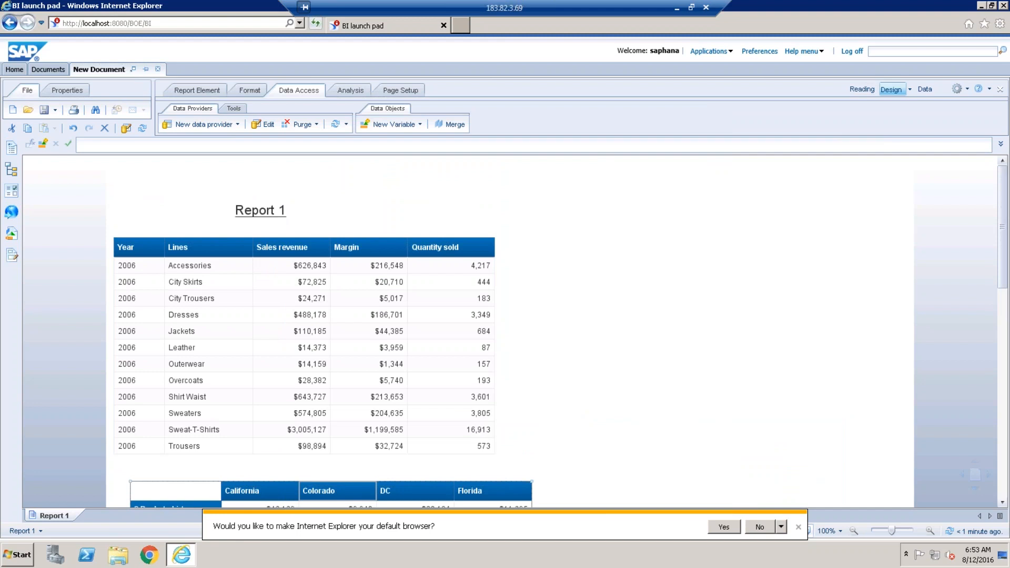
pyautogui.rightClick(303, 262)
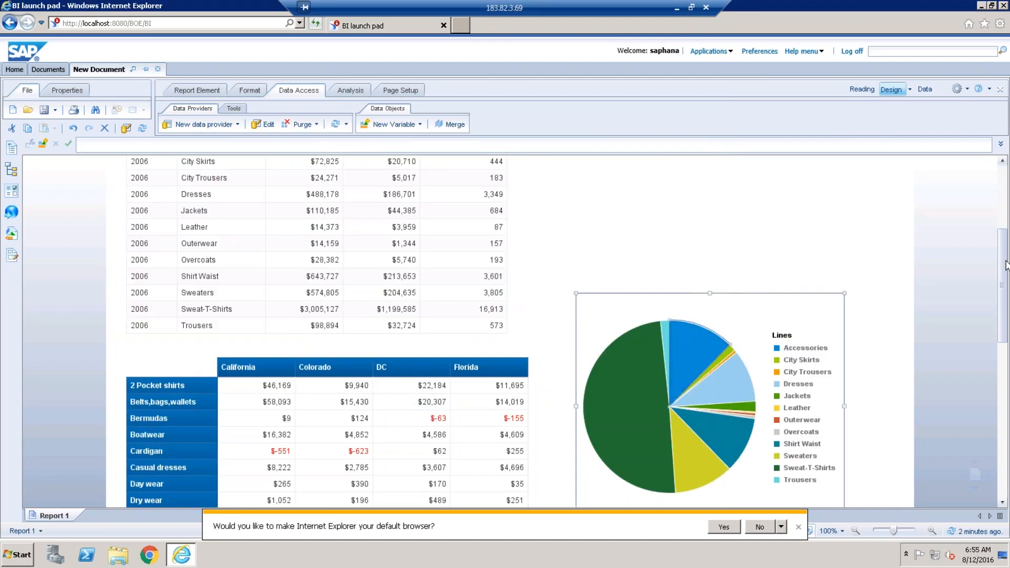
# Move the vertical table up on the page and scroll down to the crosstab.
pyautogui.moveTo(1005, 262); pyautogui.dragTo(1004, 216)
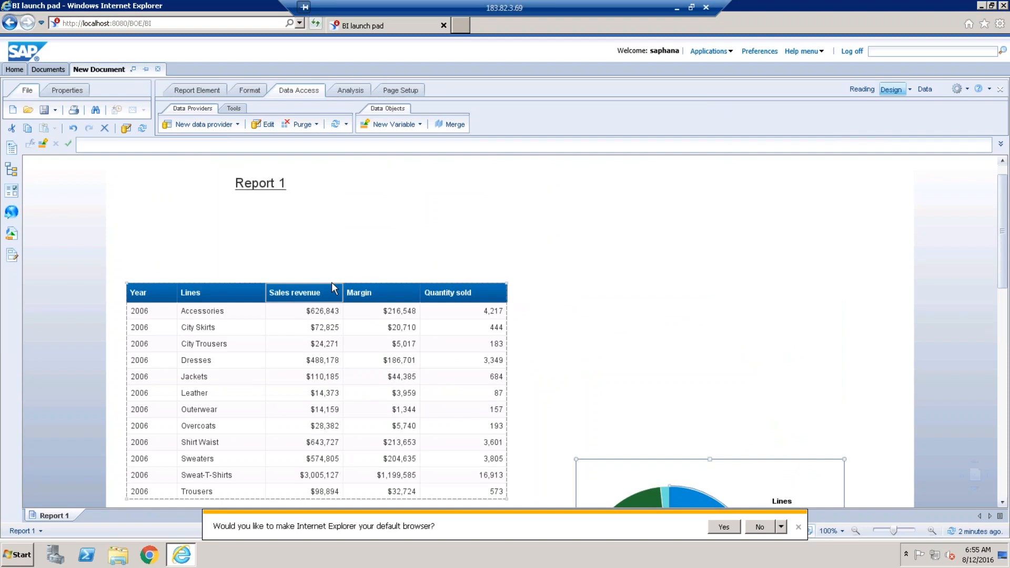
pyautogui.moveTo(331, 287); pyautogui.dragTo(325, 222)
pyautogui.scroll(-3, 1002, 308)
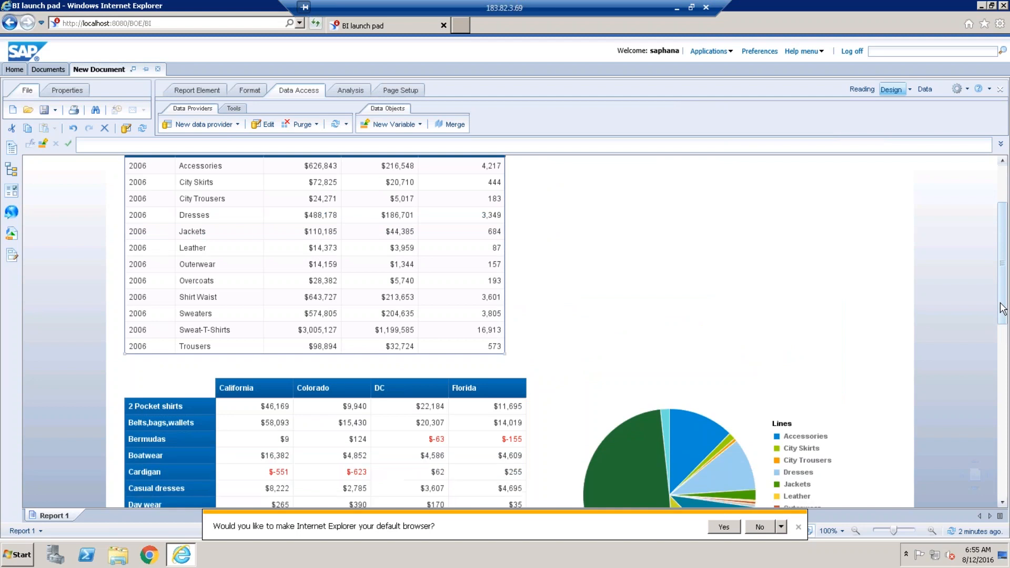
pyautogui.scroll(-1, 1002, 308)
pyautogui.moveTo(1000, 305); pyautogui.dragTo(1000, 308)
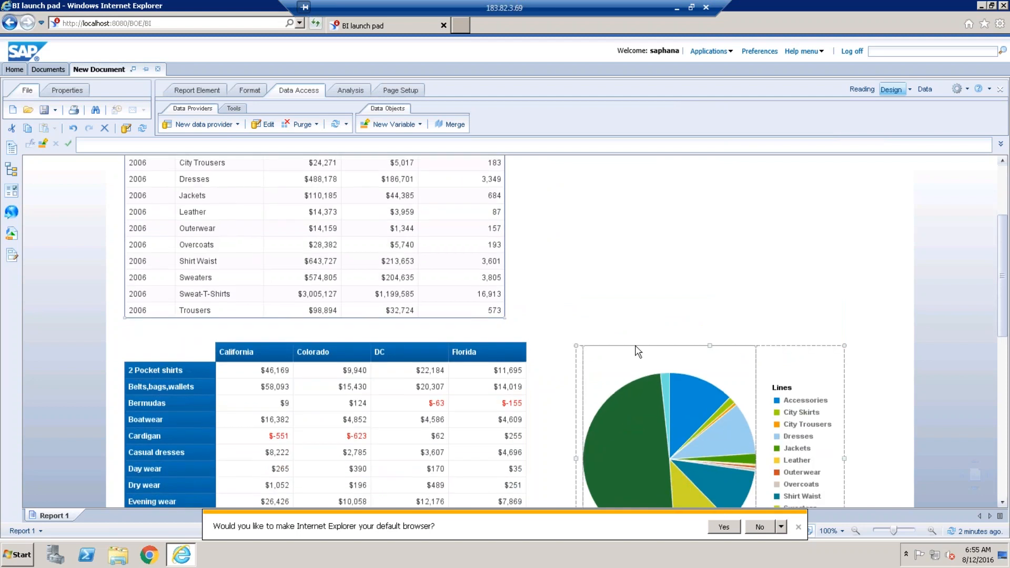
# Place the pie chart 1 cm from the Cross Tab's right edge horizontally.
pyautogui.rightClick(636, 347)
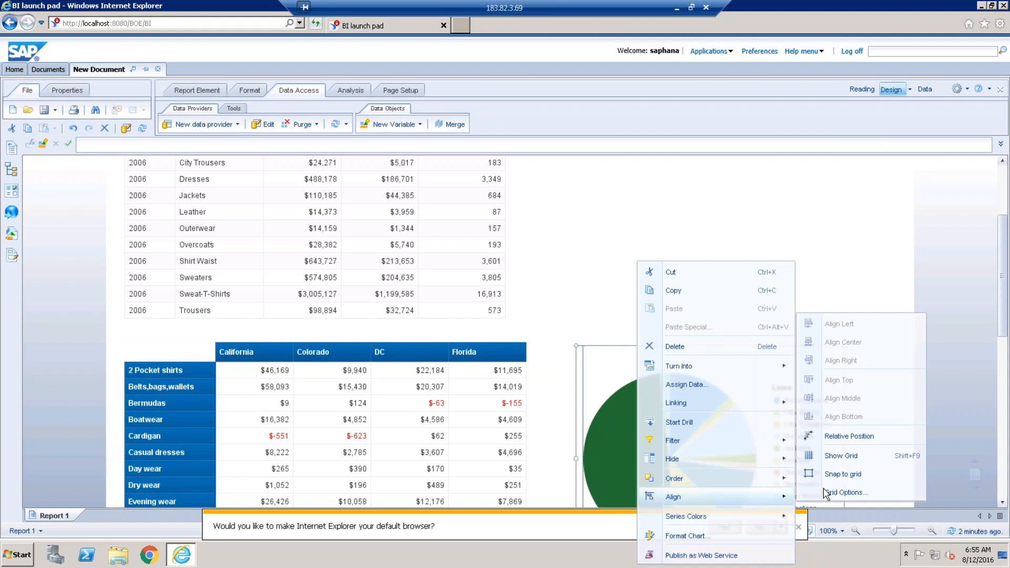
pyautogui.click(873, 445)
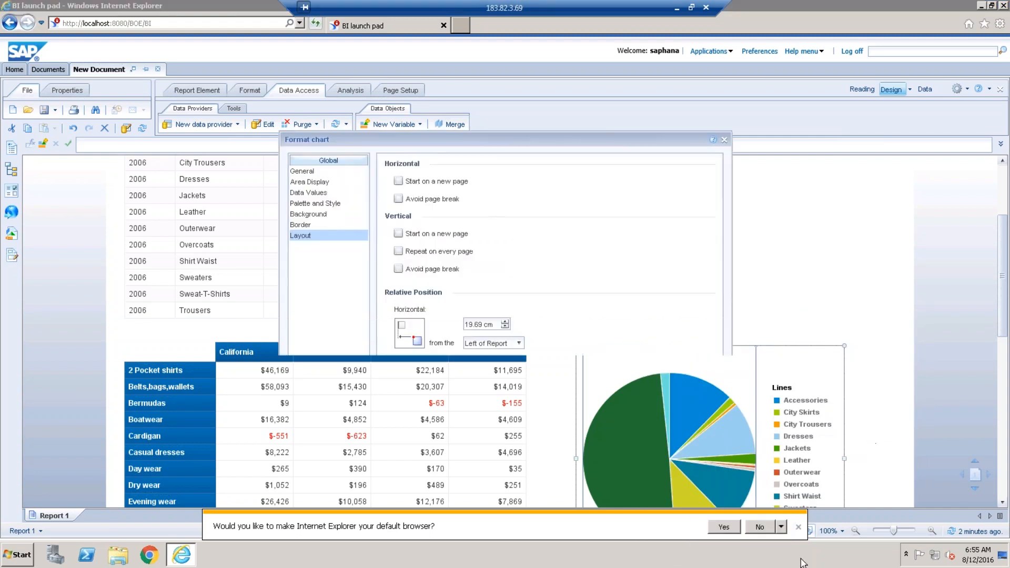
pyautogui.click(519, 343)
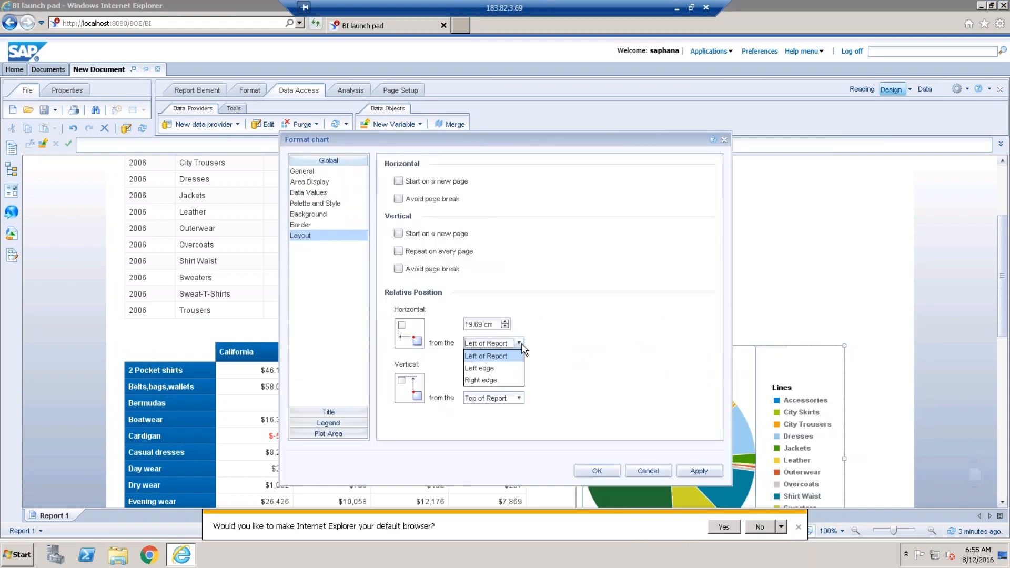
pyautogui.click(481, 380)
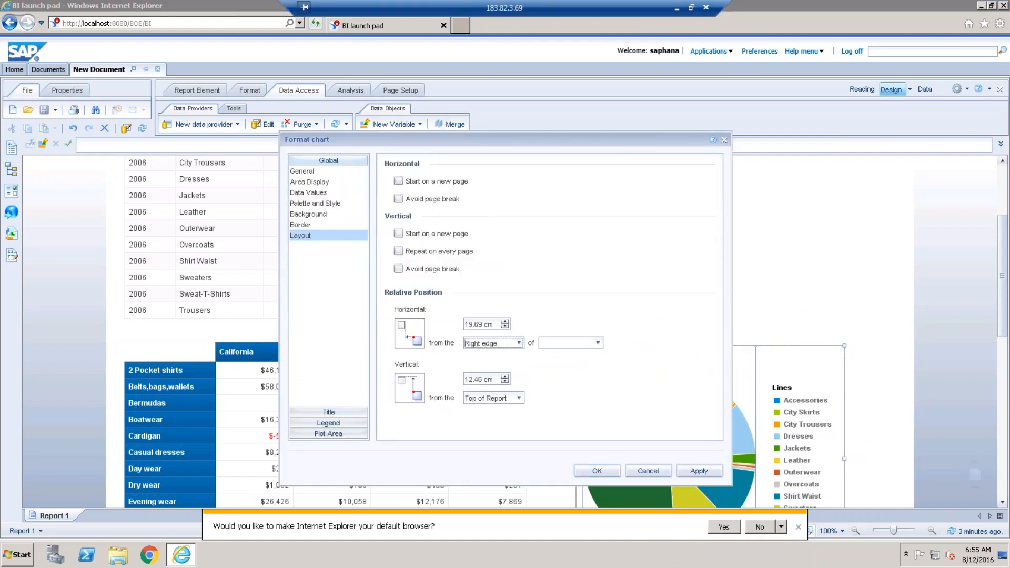
pyautogui.click(598, 344)
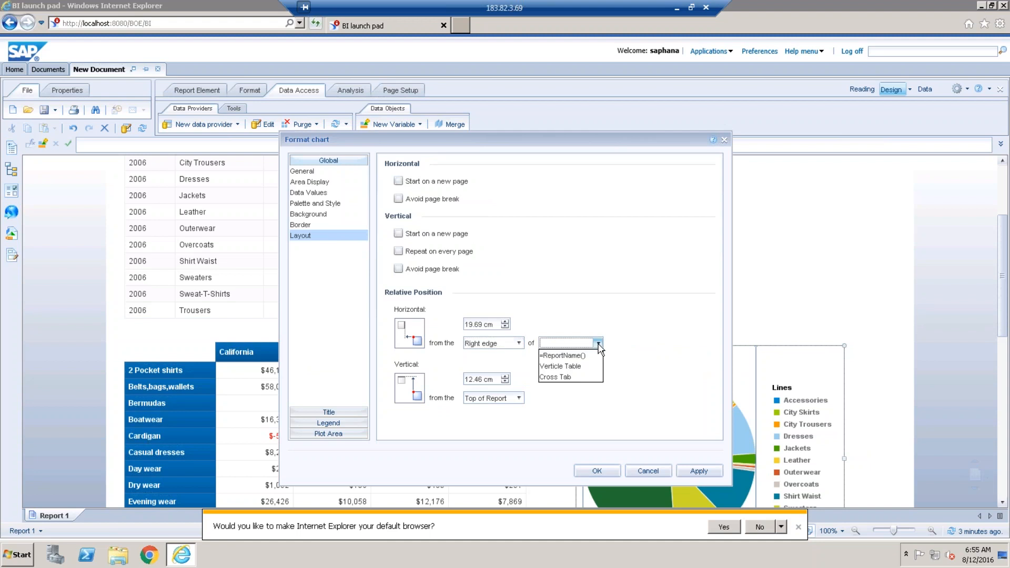
pyautogui.click(558, 377)
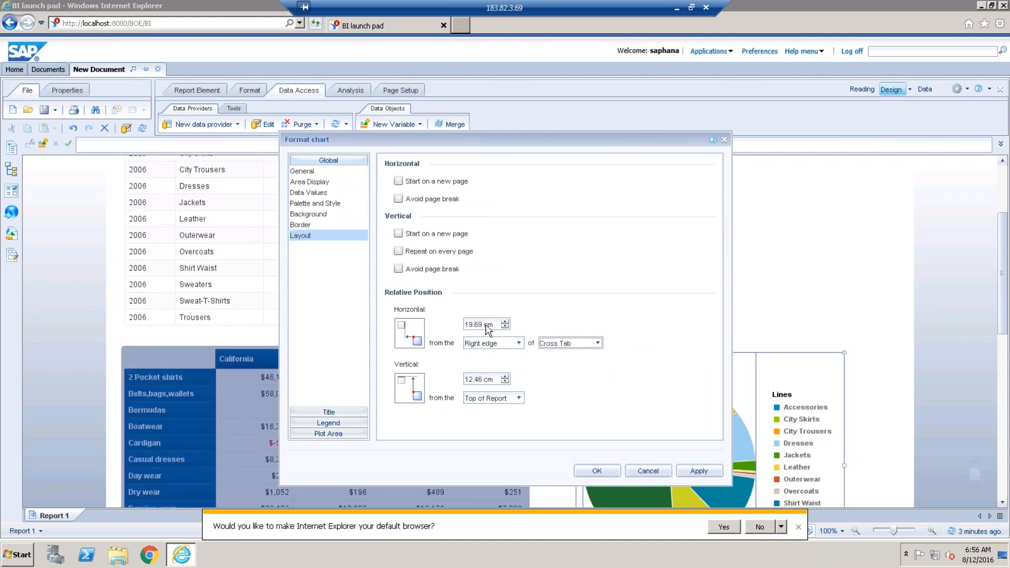
pyautogui.moveTo(486, 326)
pyautogui.mouseDown()
pyautogui.moveTo(453, 326)
pyautogui.moveTo(501, 327)
pyautogui.mouseUp()
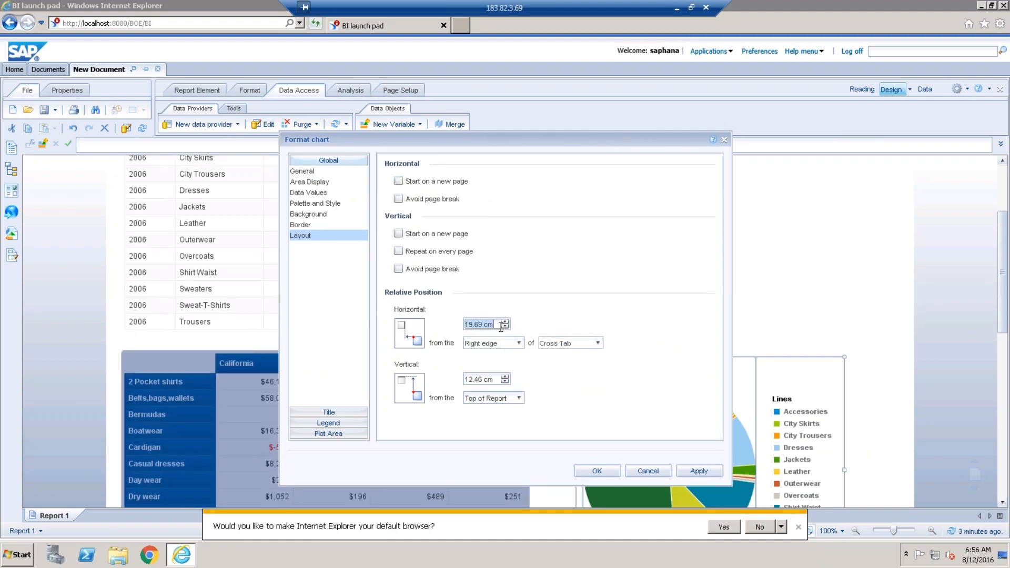
pyautogui.write('1')
# Set the pie chart 0 cm from the Cross Tab's top edge and apply the position.
pyautogui.click(518, 398)
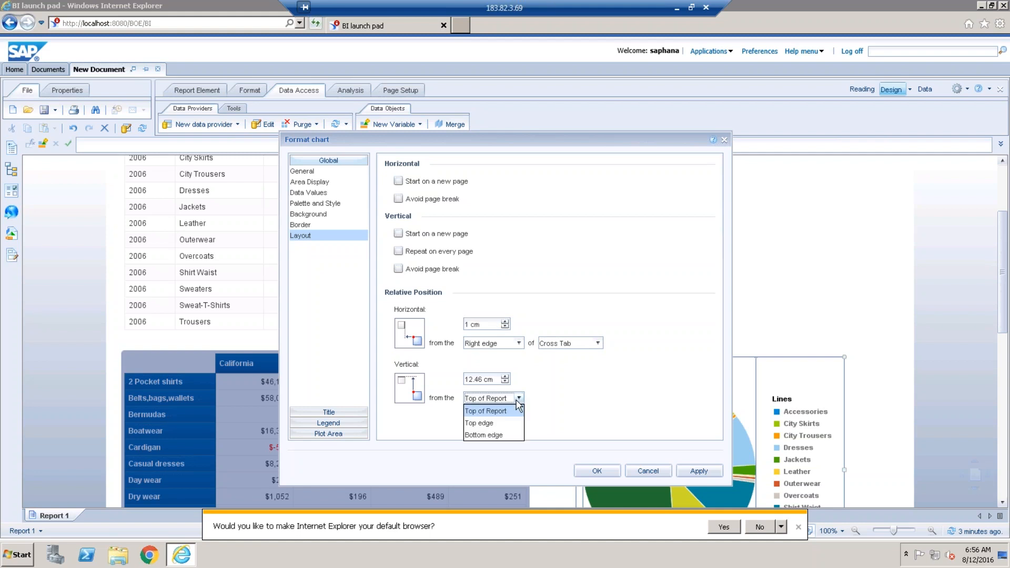
pyautogui.click(500, 422)
pyautogui.click(598, 398)
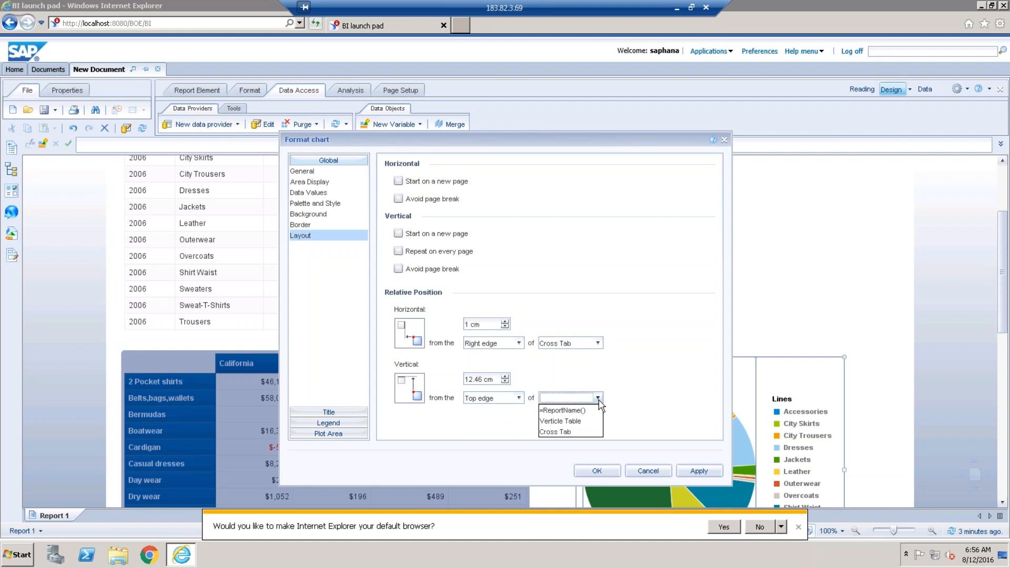
pyautogui.click(585, 432)
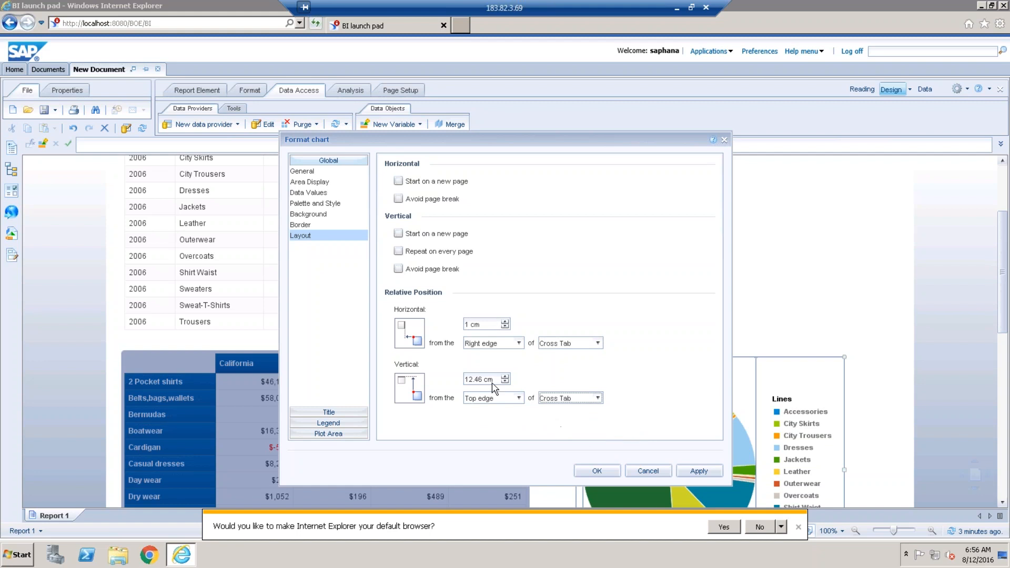
pyautogui.moveTo(497, 381)
pyautogui.mouseDown()
pyautogui.moveTo(465, 383)
pyautogui.moveTo(499, 381)
pyautogui.mouseUp()
pyautogui.write('0')
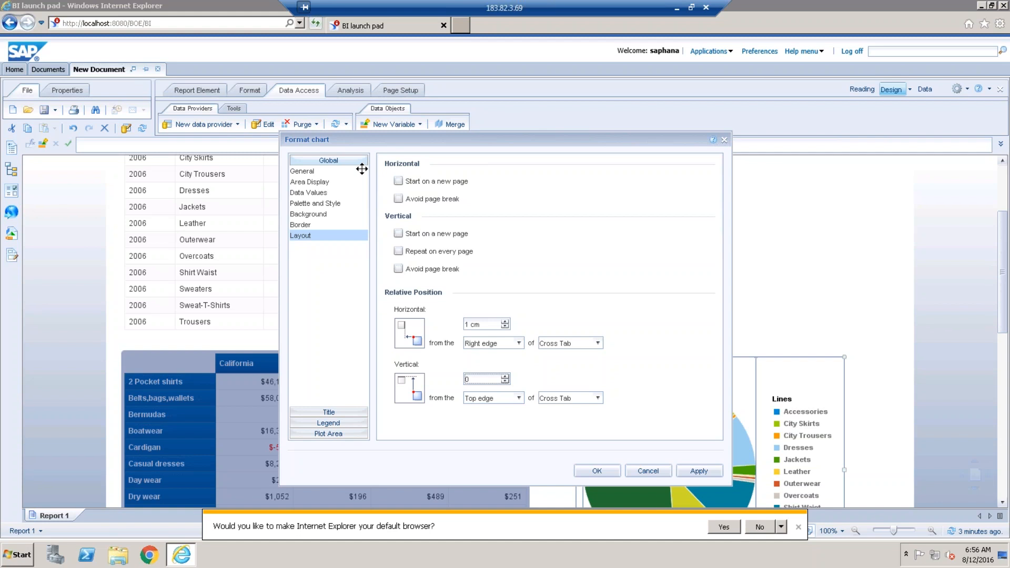
pyautogui.moveTo(345, 163); pyautogui.dragTo(115, 188)
pyautogui.moveTo(415, 163); pyautogui.dragTo(283, 282)
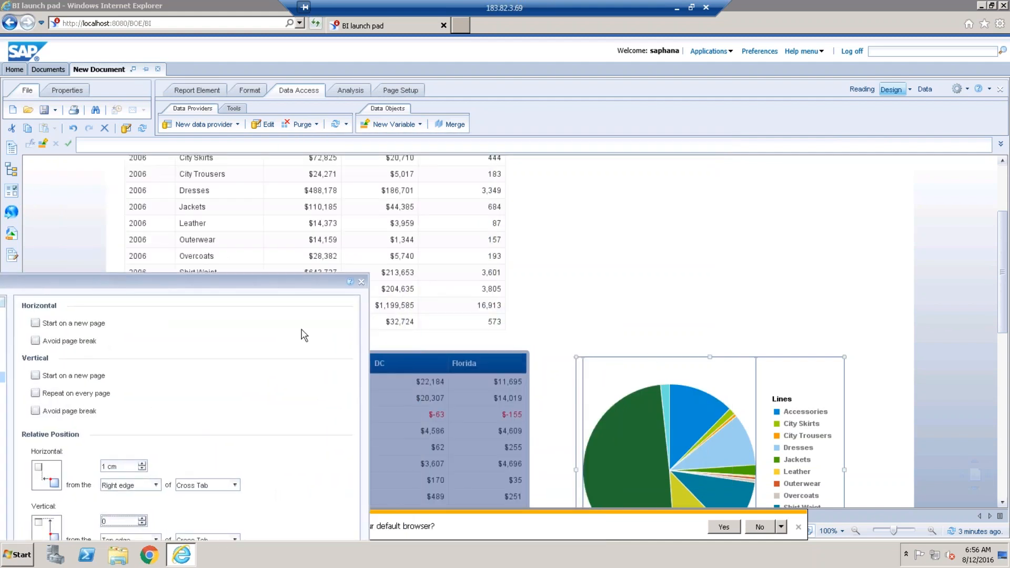
pyautogui.moveTo(257, 285); pyautogui.dragTo(410, 210)
pyautogui.moveTo(536, 90); pyautogui.dragTo(536, 90)
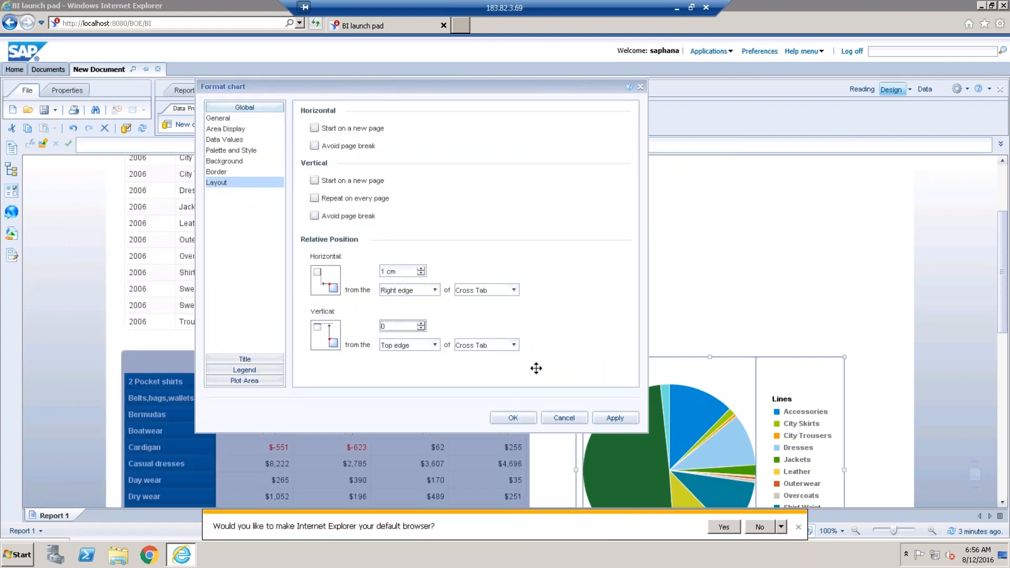
pyautogui.click(514, 420)
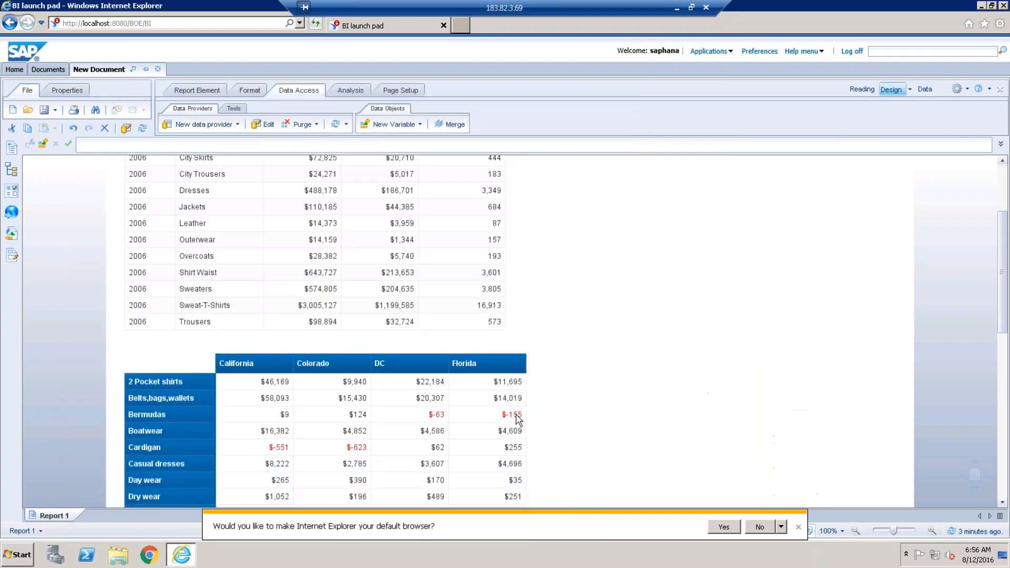
# Set the pie chart's vertical offset to 0 cm in Format Chart.
pyautogui.moveTo(1004, 302); pyautogui.dragTo(1003, 304)
pyautogui.scroll(-1, 1006, 350)
pyautogui.moveTo(1006, 350); pyautogui.dragTo(1006, 407)
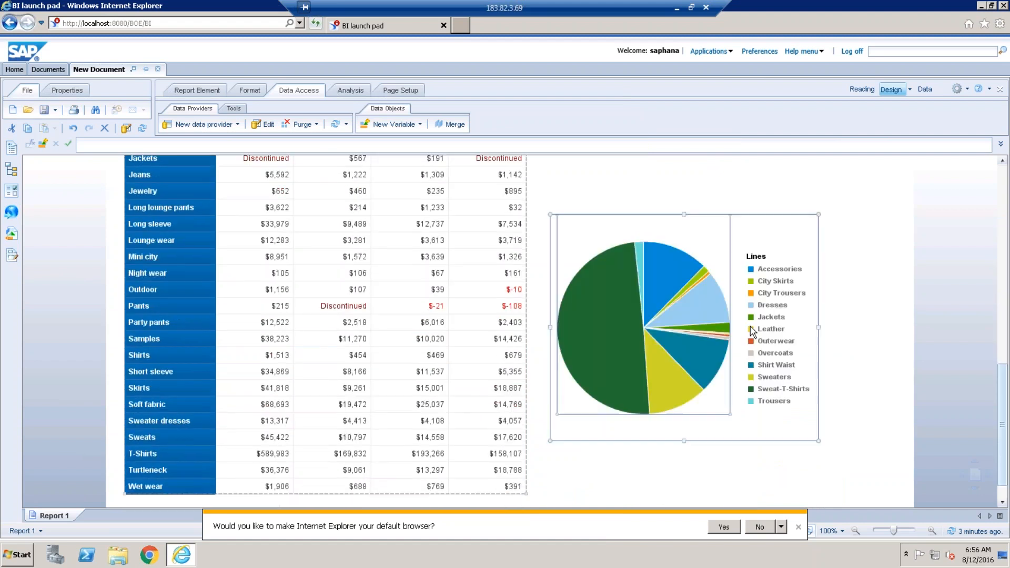
pyautogui.rightClick(641, 215)
pyautogui.moveTo(702, 456)
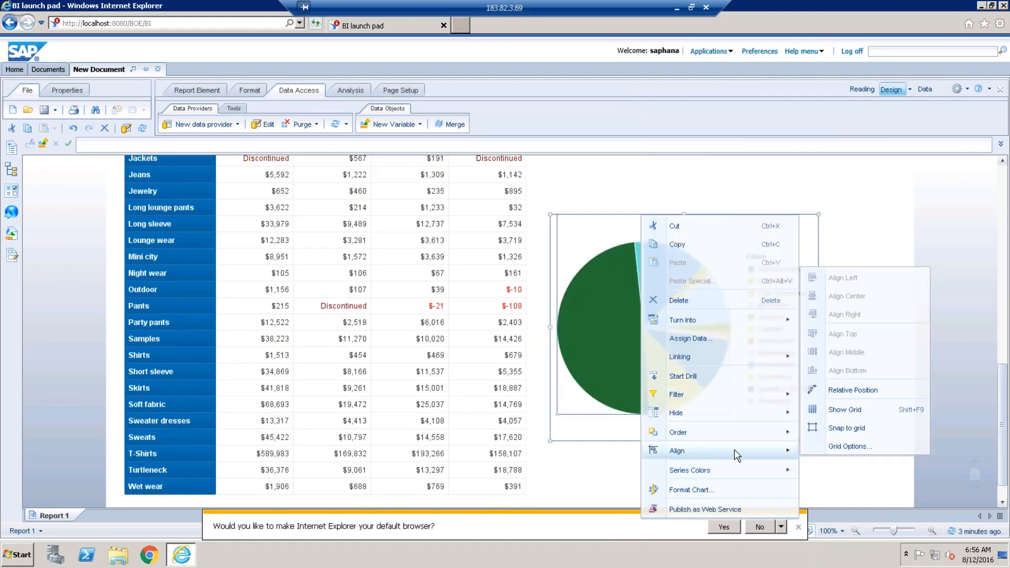
pyautogui.click(860, 391)
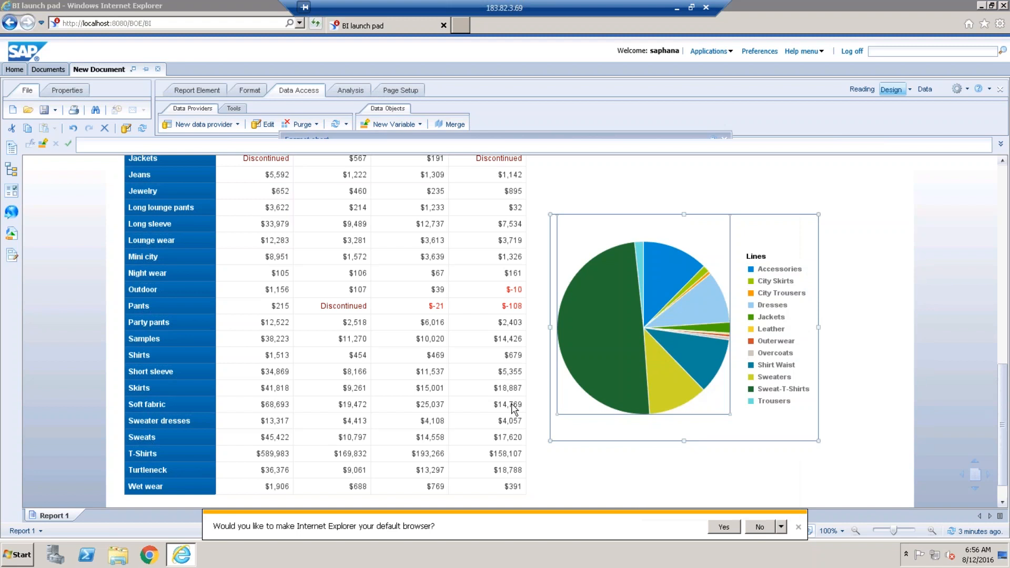
pyautogui.click(496, 380)
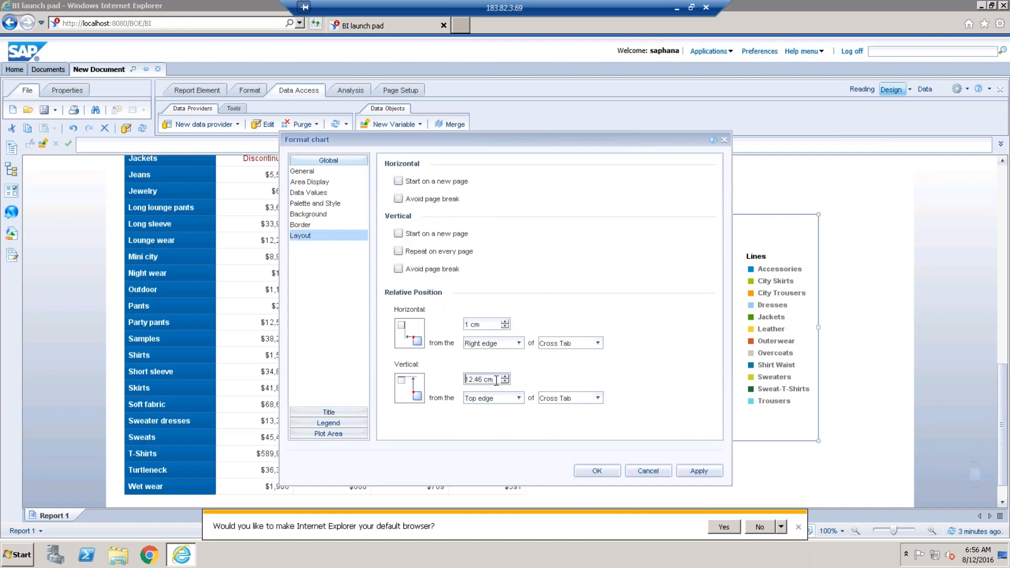
pyautogui.tripleClick(497, 380)
pyautogui.write('0')
pyautogui.click(597, 471)
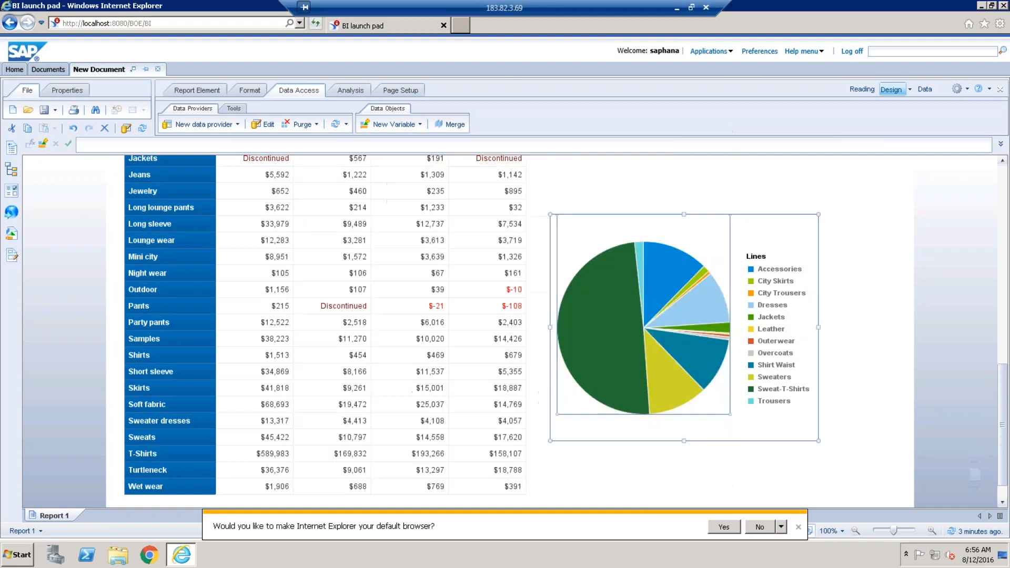
pyautogui.click(1004, 300)
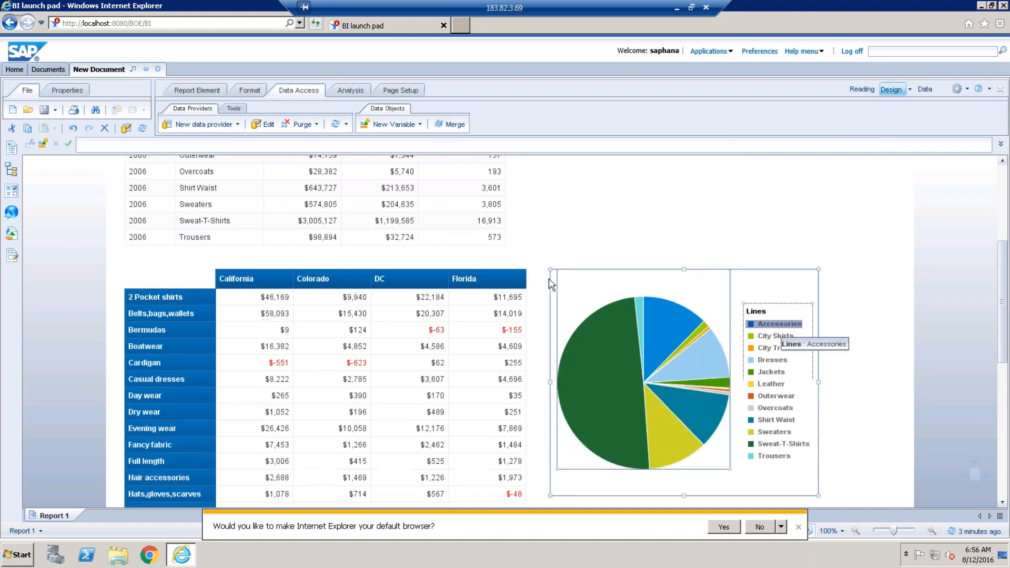
# Refresh with New York added to State and 2005 added to Year.
pyautogui.click(335, 126)
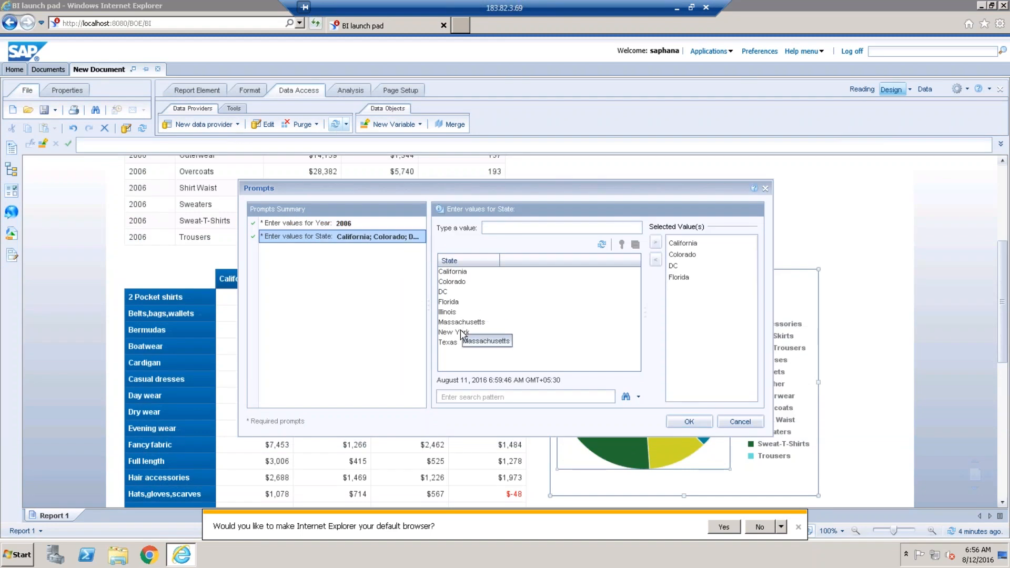
pyautogui.doubleClick(456, 332)
pyautogui.click(454, 304)
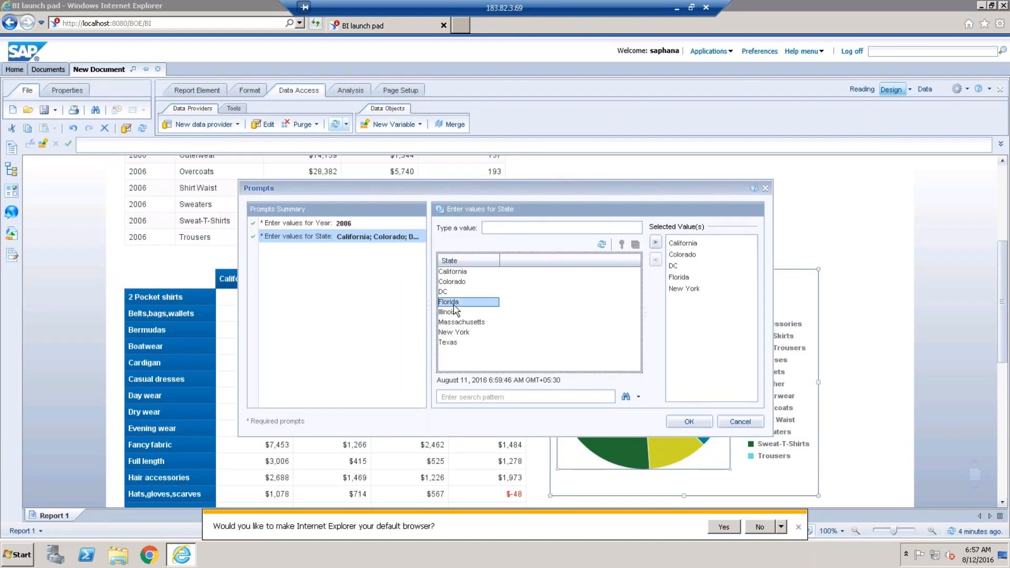
pyautogui.click(678, 293)
pyautogui.click(345, 225)
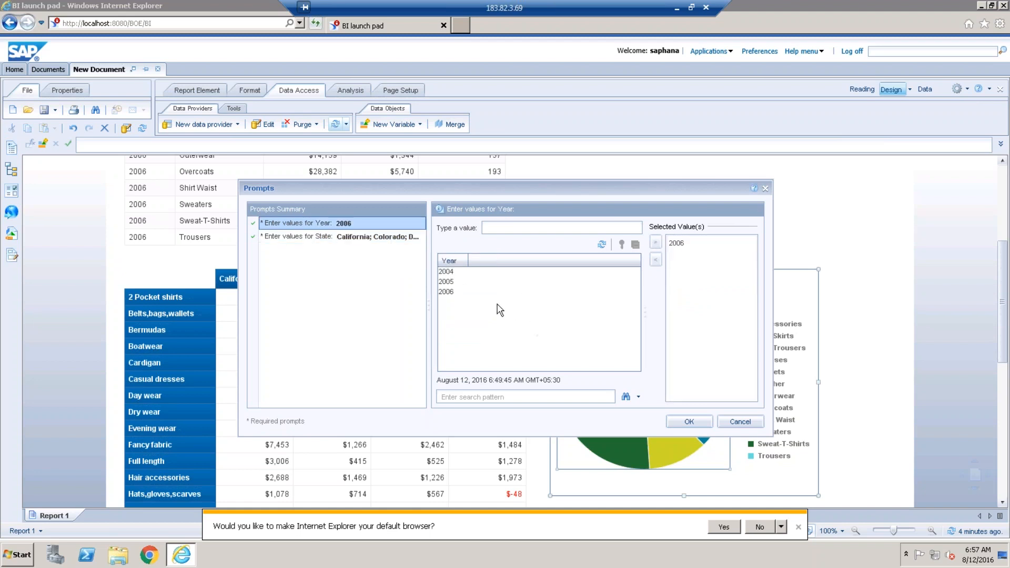
pyautogui.doubleClick(446, 282)
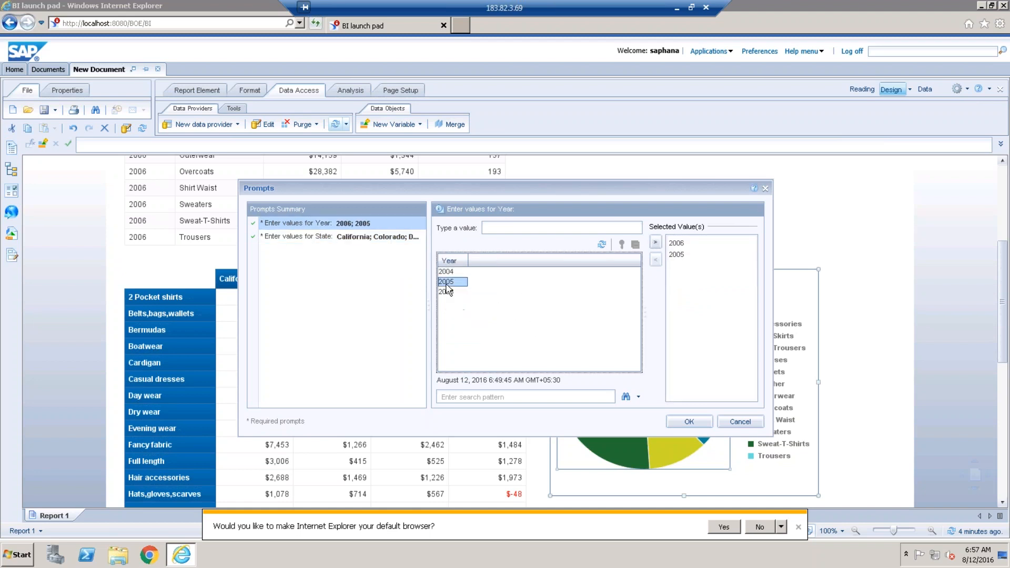
pyautogui.click(705, 421)
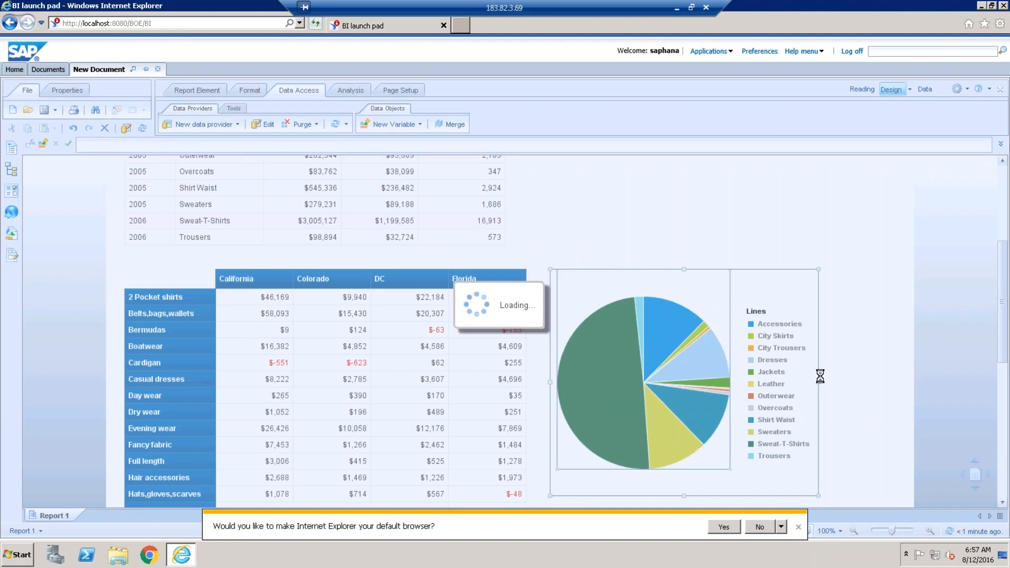
pyautogui.moveTo(1002, 313); pyautogui.dragTo(1007, 399)
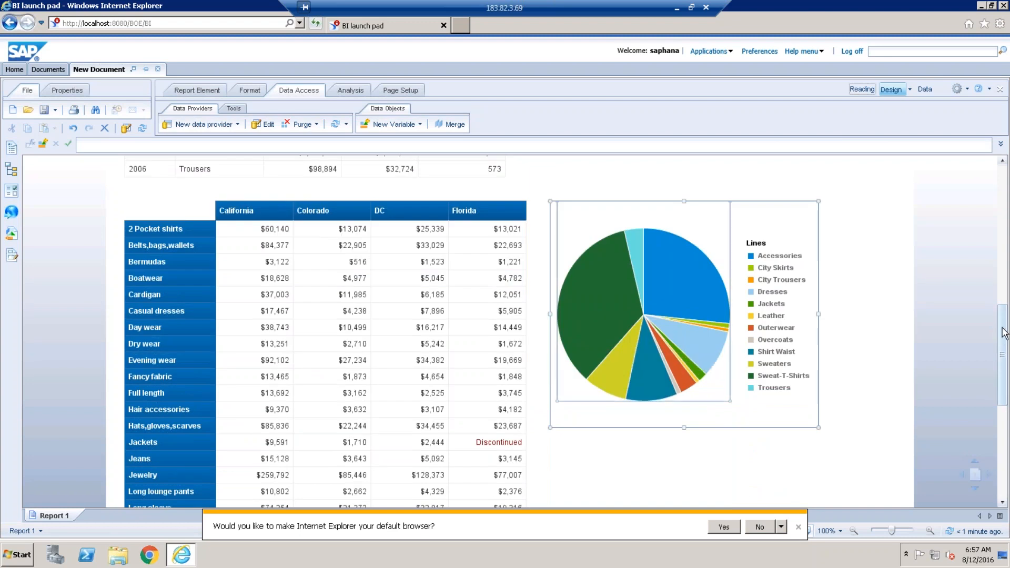
pyautogui.moveTo(1004, 332); pyautogui.dragTo(996, 193)
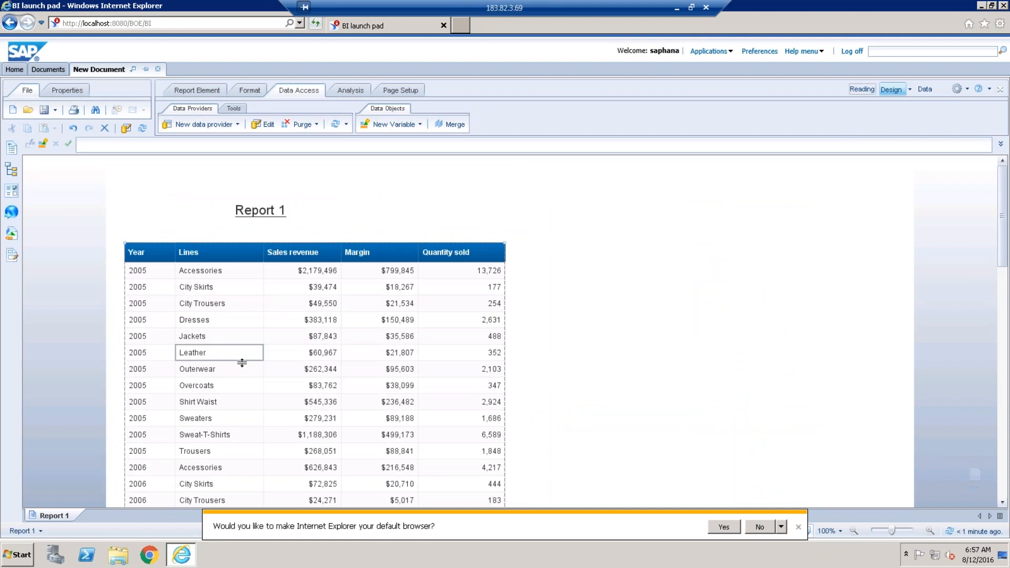
# Give all five sales table columns a full box border in red.
pyautogui.click(162, 324)
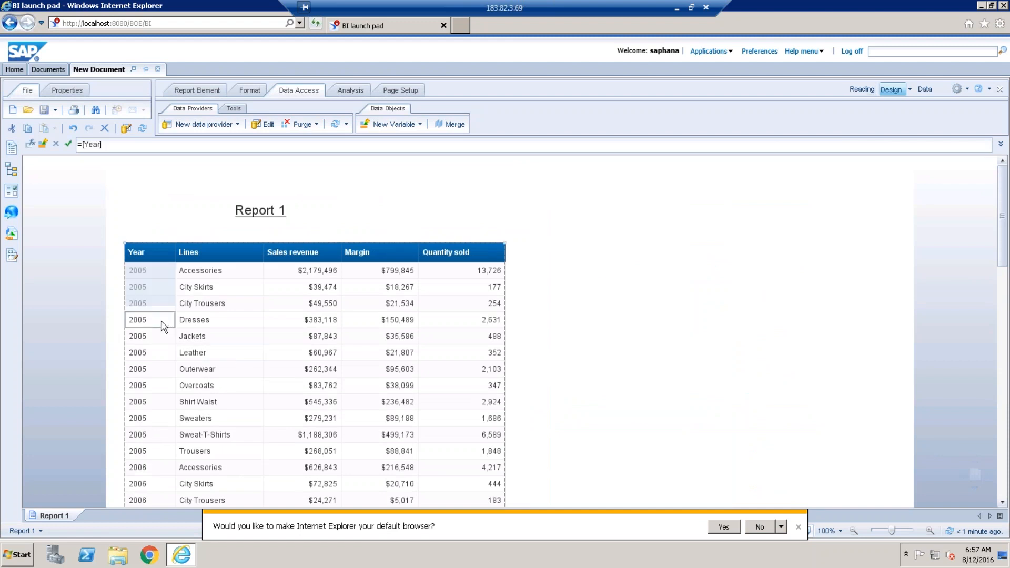
pyautogui.keyDown('ctrl'); pyautogui.click(214, 322); pyautogui.keyUp('ctrl')
pyautogui.keyDown('ctrl'); pyautogui.click(280, 322); pyautogui.keyUp('ctrl')
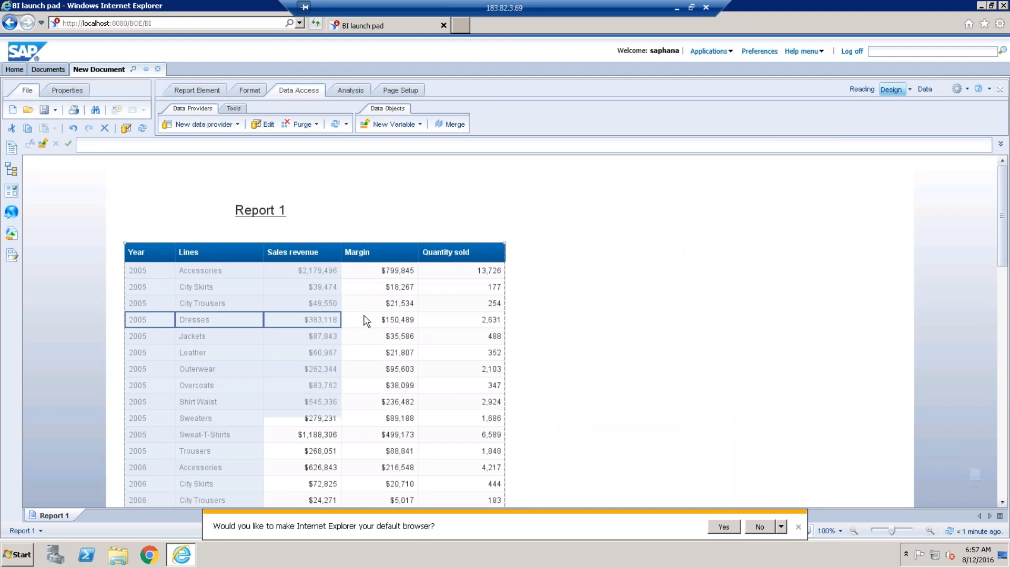
pyautogui.keyDown('ctrl'); pyautogui.click(442, 320); pyautogui.keyUp('ctrl')
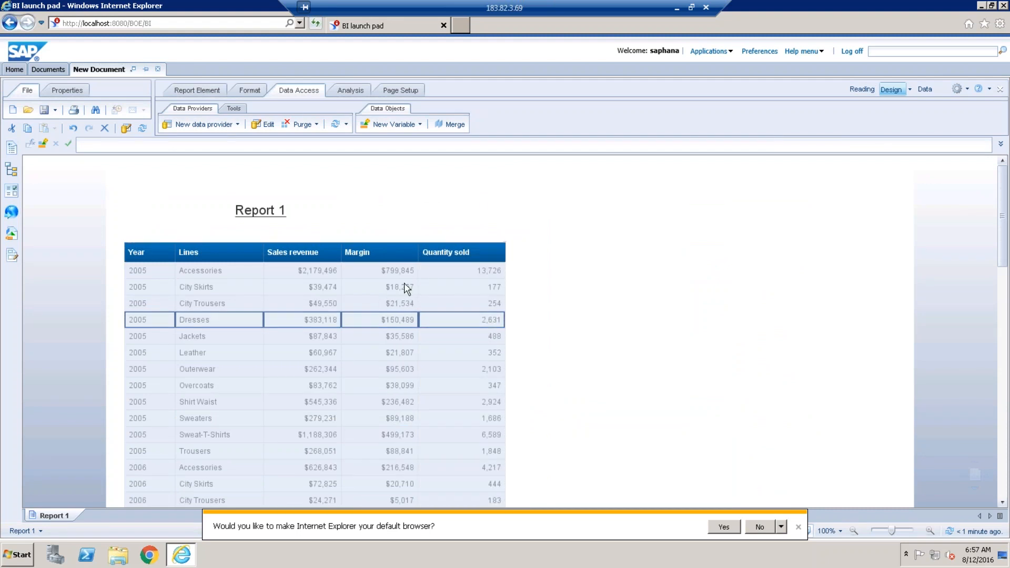
pyautogui.click(249, 92)
pyautogui.click(209, 108)
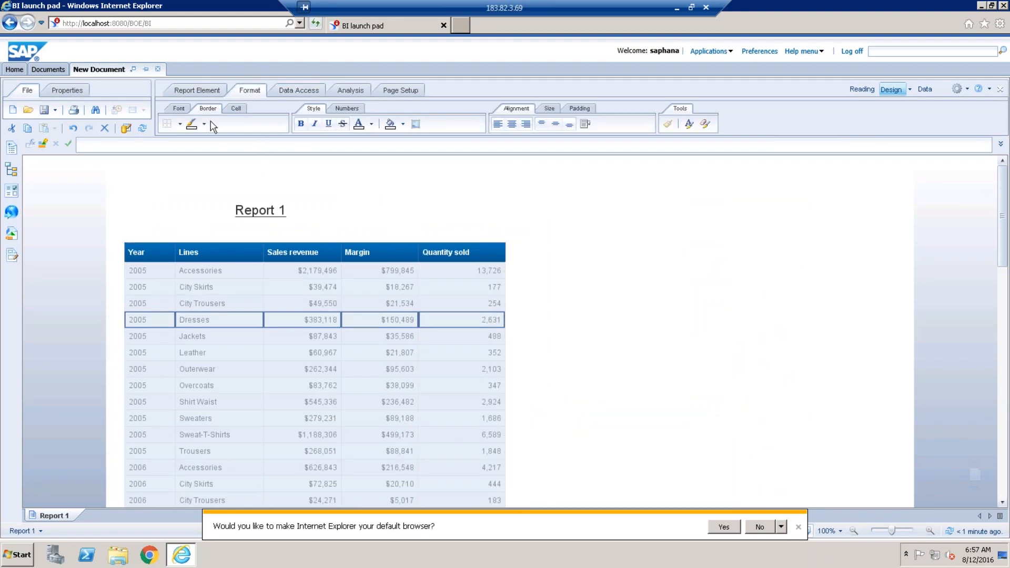
pyautogui.click(179, 124)
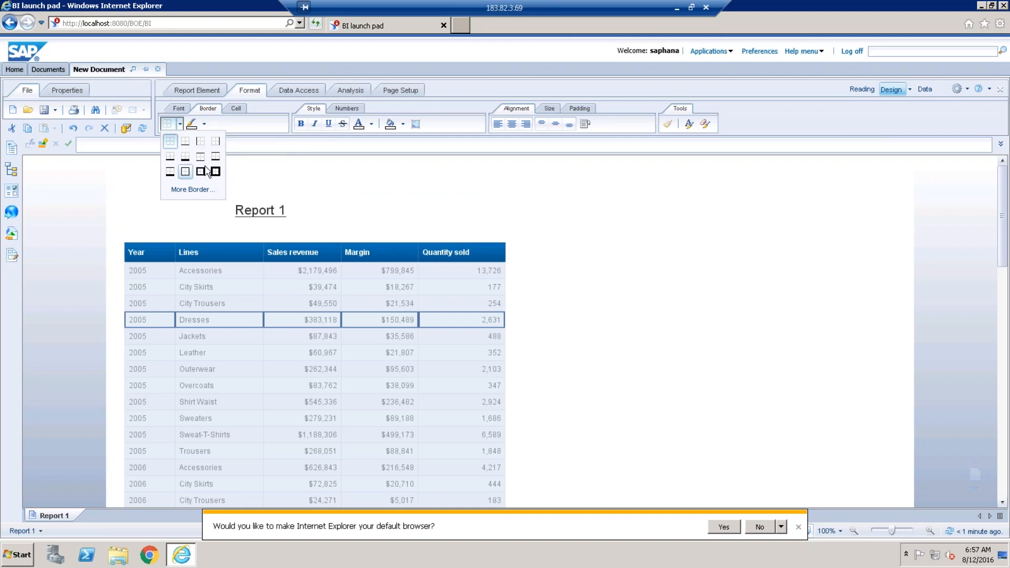
pyautogui.click(185, 171)
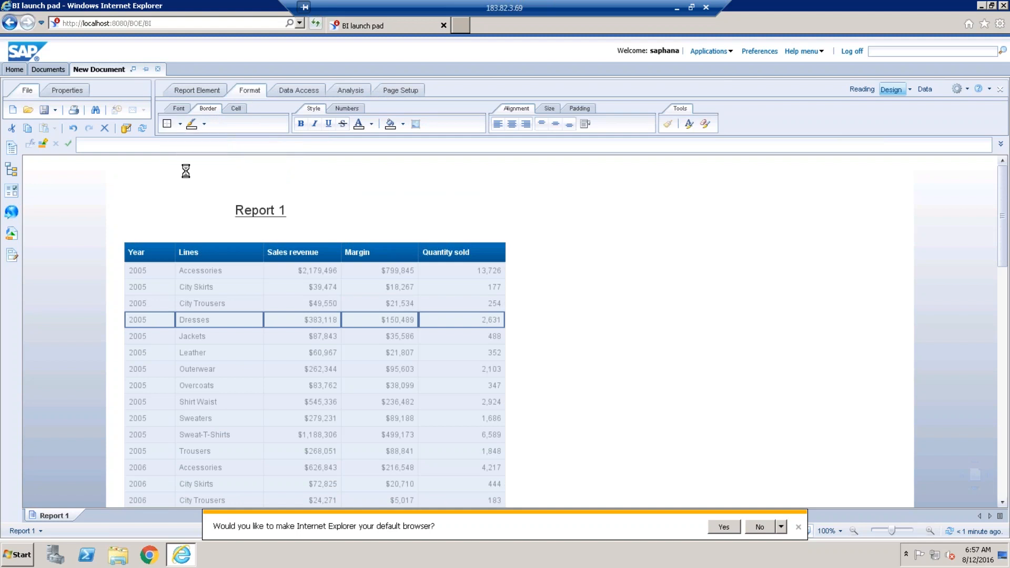
pyautogui.click(204, 124)
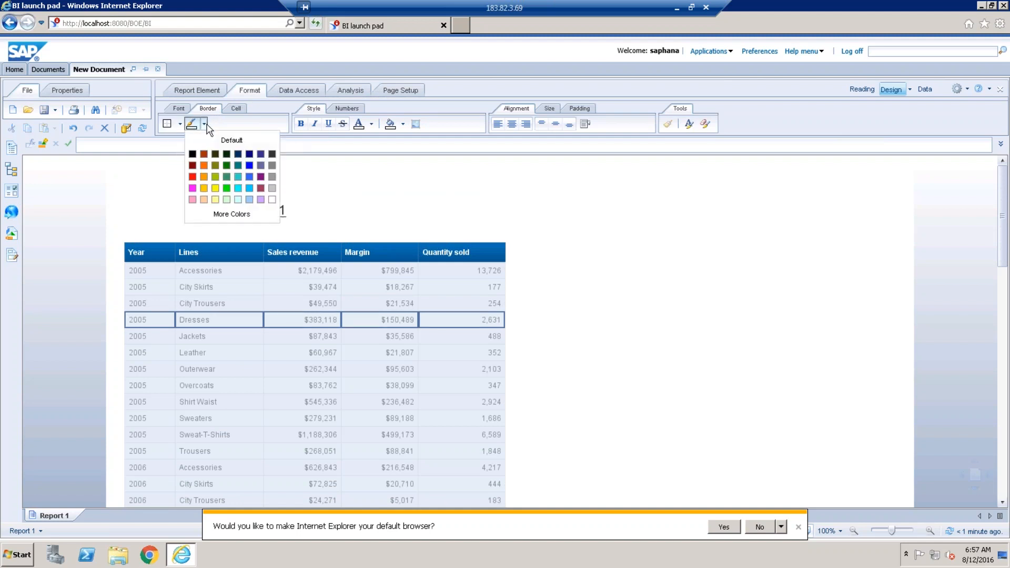
pyautogui.click(208, 156)
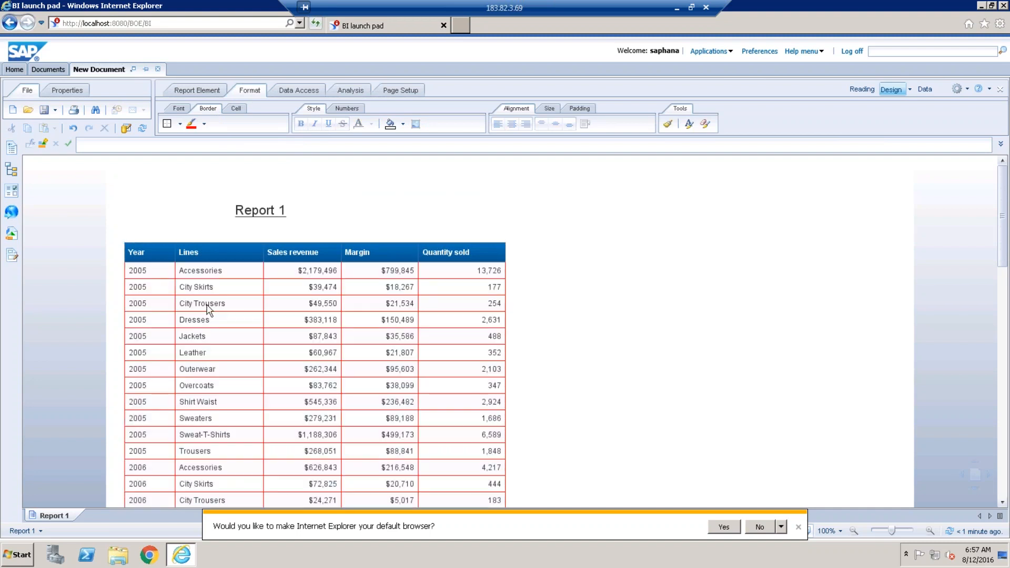
# Select the table's header row and apply the red box border to it.
pyautogui.click(167, 256)
pyautogui.moveTo(199, 253); pyautogui.dragTo(432, 260)
pyautogui.keyDown('ctrl'); pyautogui.click(432, 257); pyautogui.keyUp('ctrl')
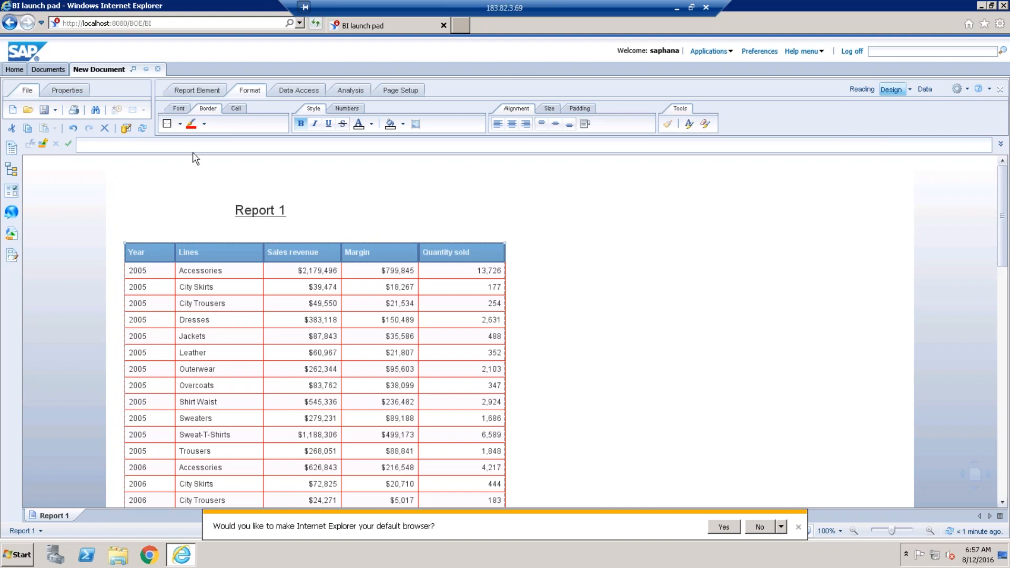
pyautogui.click(169, 125)
# Fill the header cells yellow and make their text black.
pyautogui.click(182, 109)
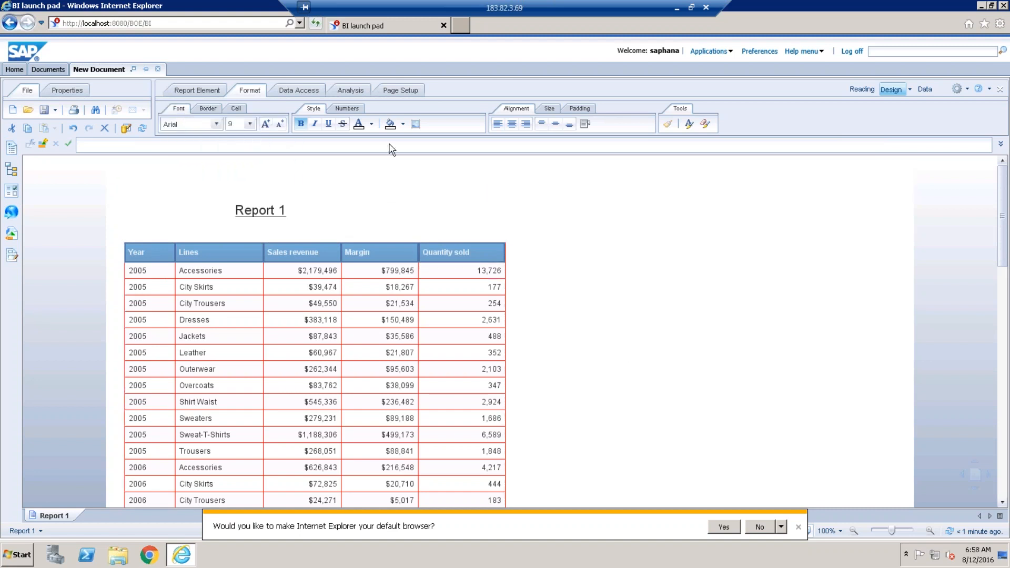
pyautogui.click(403, 124)
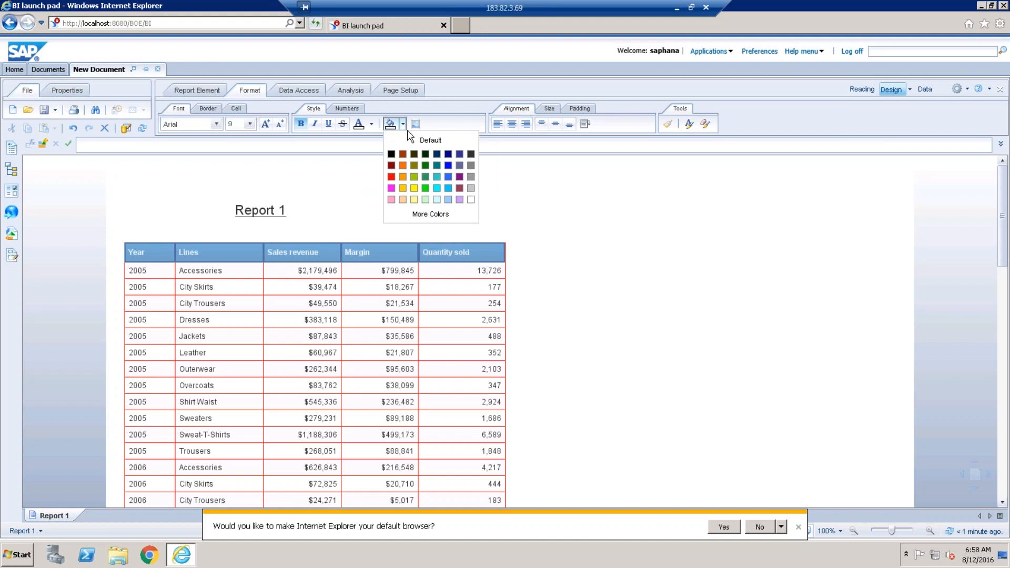
pyautogui.click(414, 188)
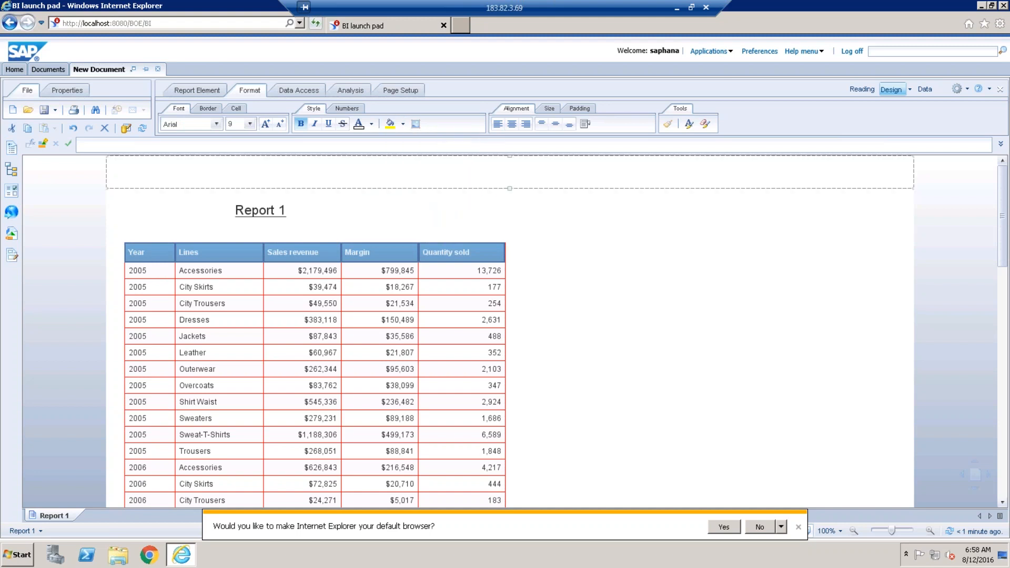
pyautogui.click(371, 124)
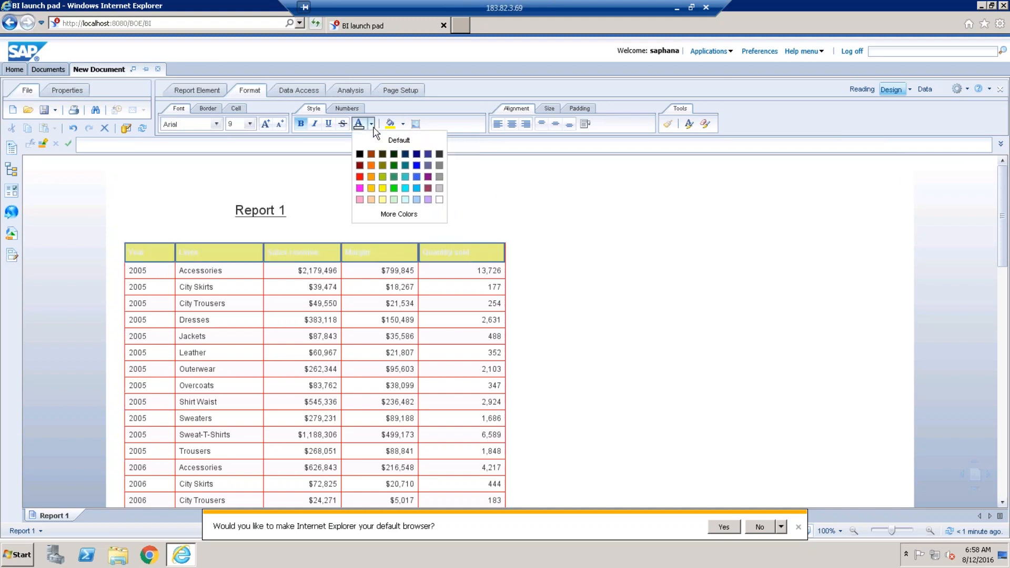
pyautogui.click(364, 159)
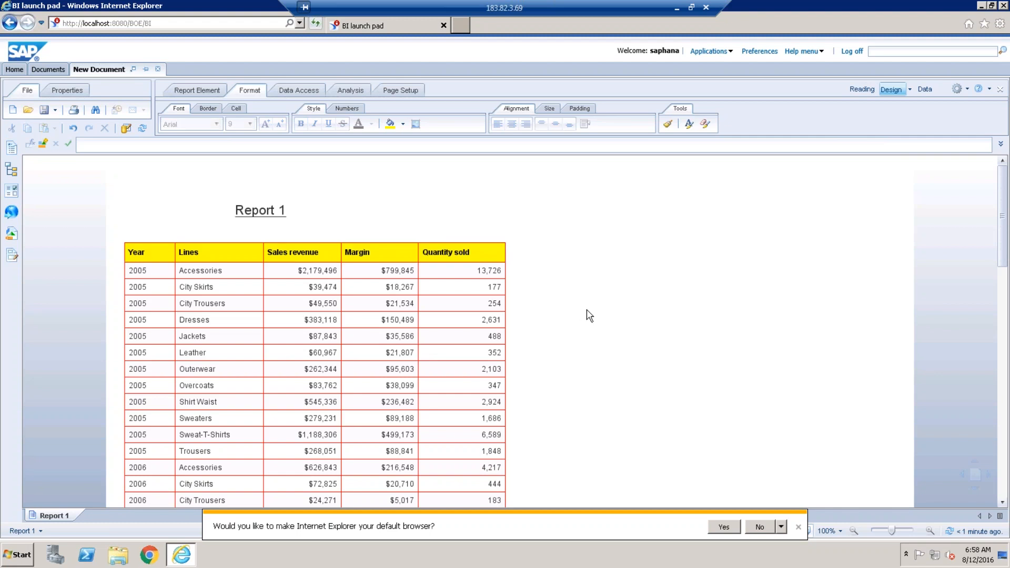
# Set the body of the Year, Lines, Sales revenue, Margin and Quantity sold columns to font size 8.
pyautogui.click(149, 308)
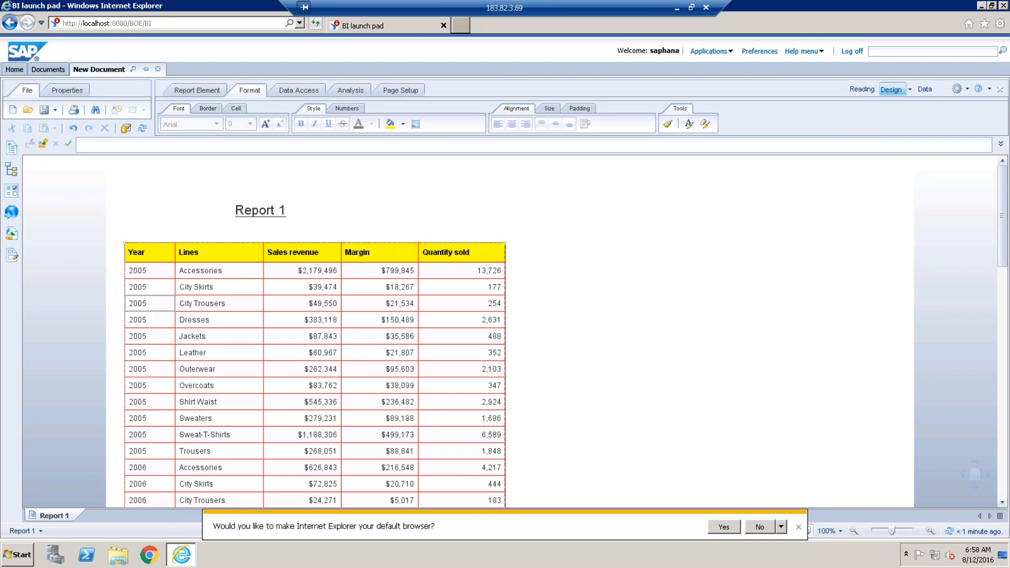
pyautogui.keyDown('ctrl'); pyautogui.click(202, 310); pyautogui.keyUp('ctrl')
pyautogui.keyDown('ctrl'); pyautogui.click(310, 304); pyautogui.keyUp('ctrl')
pyautogui.keyDown('ctrl'); pyautogui.click(383, 304); pyautogui.keyUp('ctrl')
pyautogui.keyDown('ctrl'); pyautogui.click(451, 304); pyautogui.keyUp('ctrl')
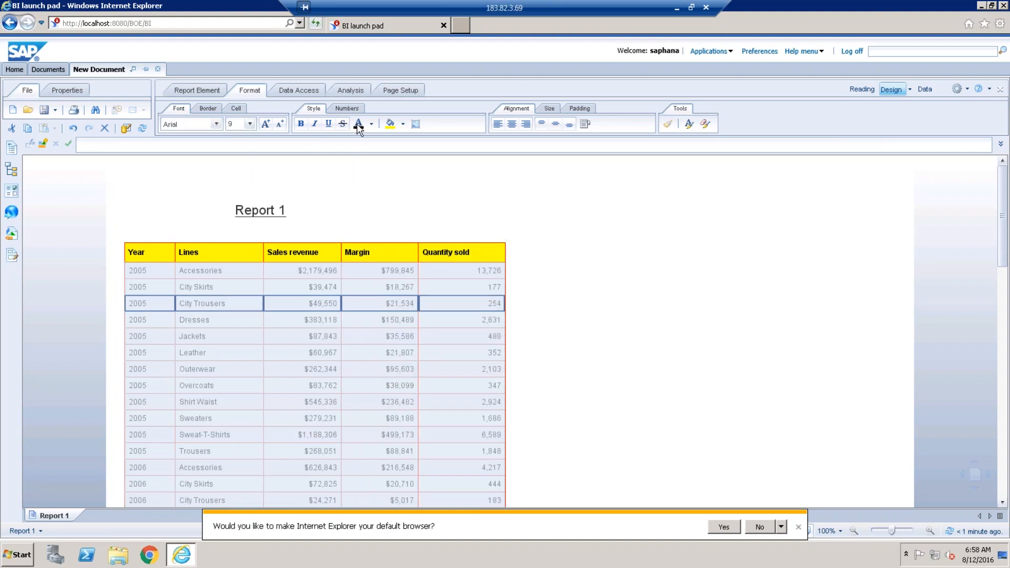
pyautogui.click(250, 124)
pyautogui.click(250, 137)
pyautogui.click(231, 138)
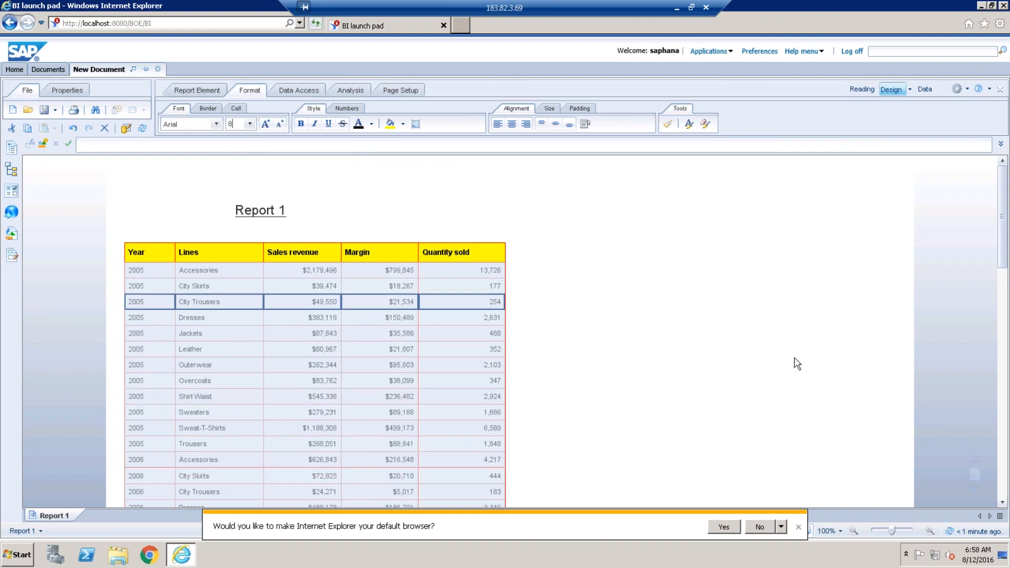
# Deselect the table so nothing on the page is selected.
pyautogui.click(842, 423)
pyautogui.click(363, 210)
pyautogui.click(604, 316)
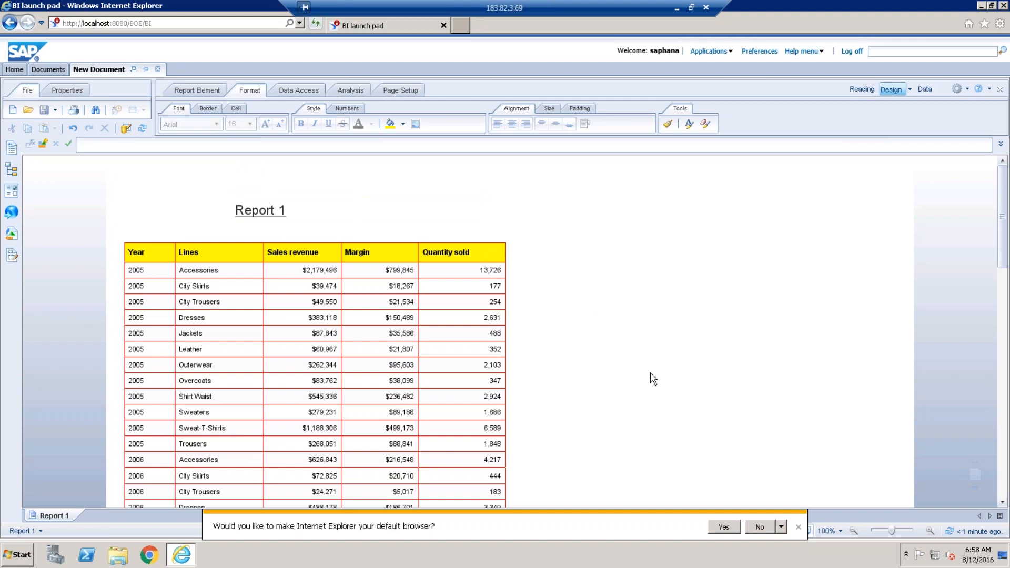
# Turn the page background black, review the report, and select the crosstab's header cells.
pyautogui.click(405, 126)
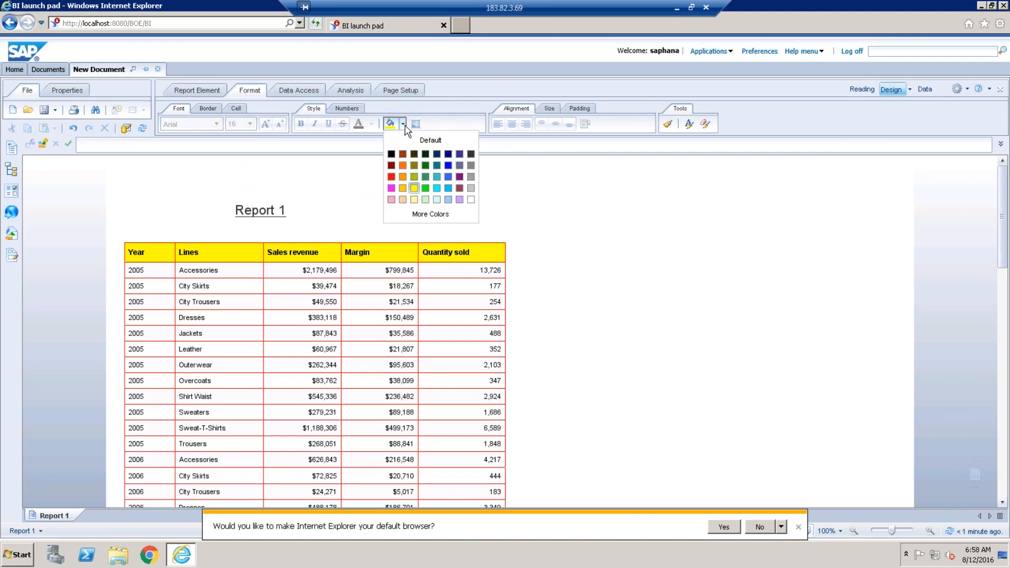
pyautogui.click(392, 156)
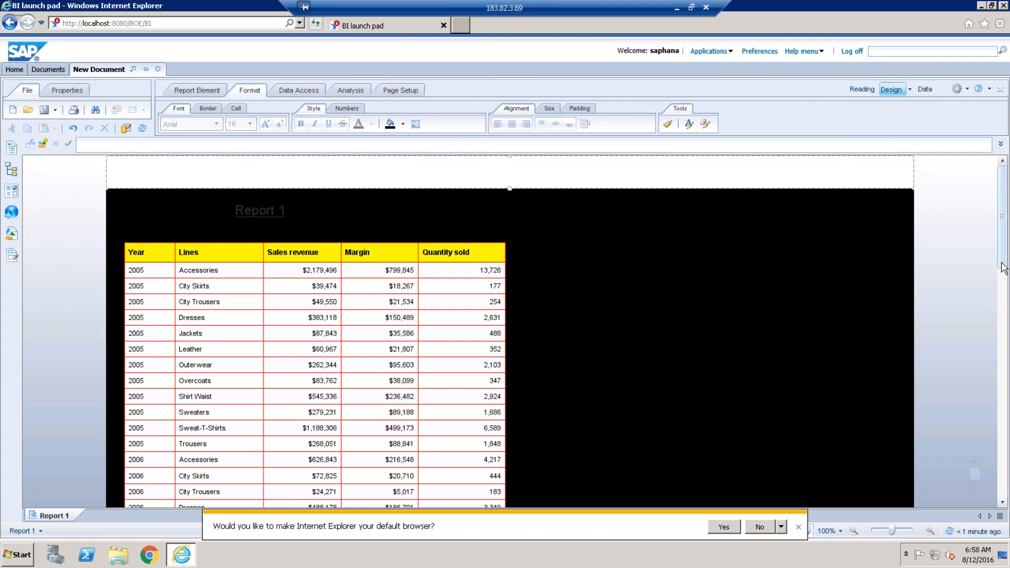
pyautogui.scroll(-3, 1005, 315)
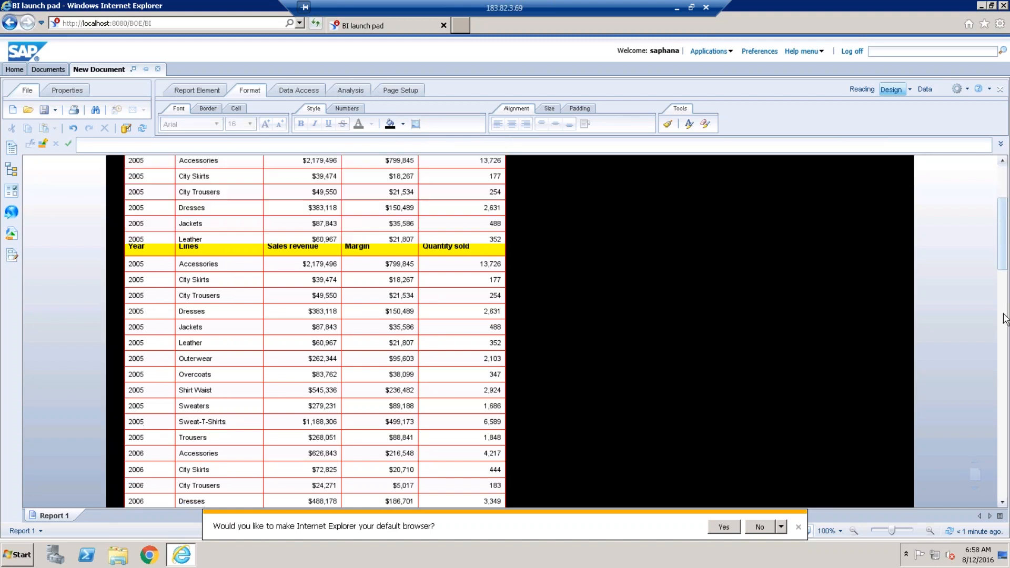
pyautogui.scroll(-4, 1004, 318)
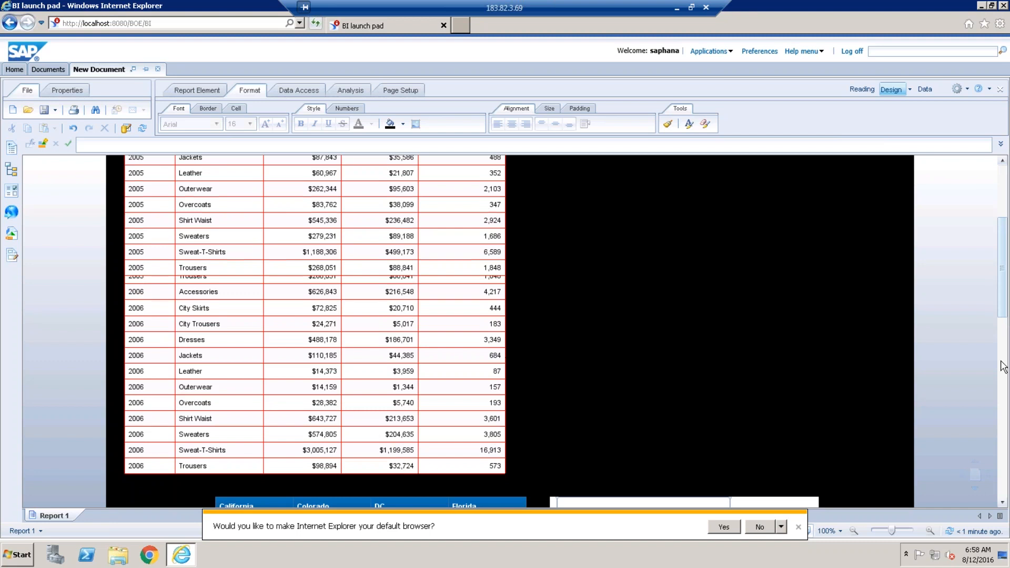
pyautogui.scroll(-5, 1004, 368)
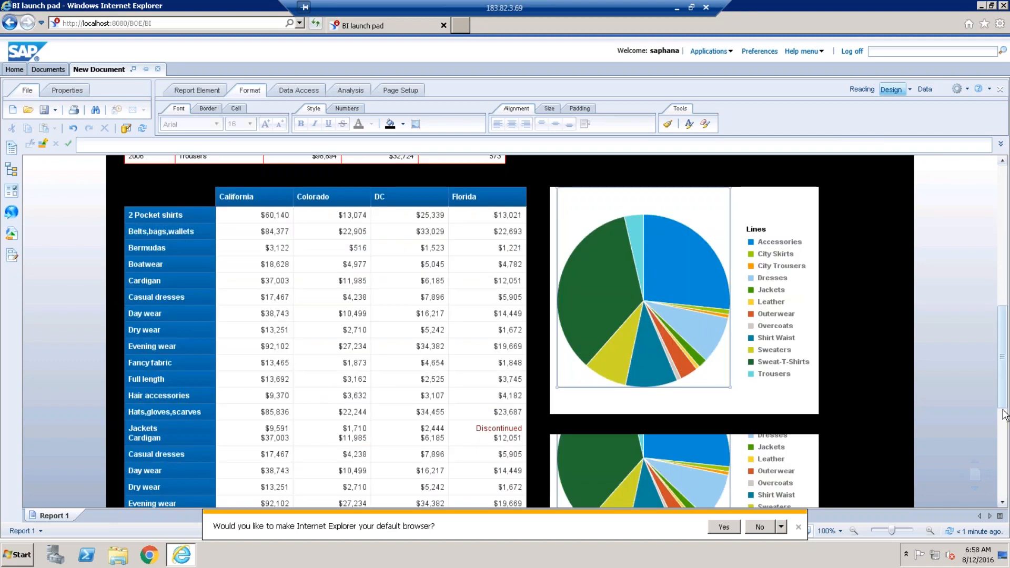
pyautogui.scroll(1, 1003, 400)
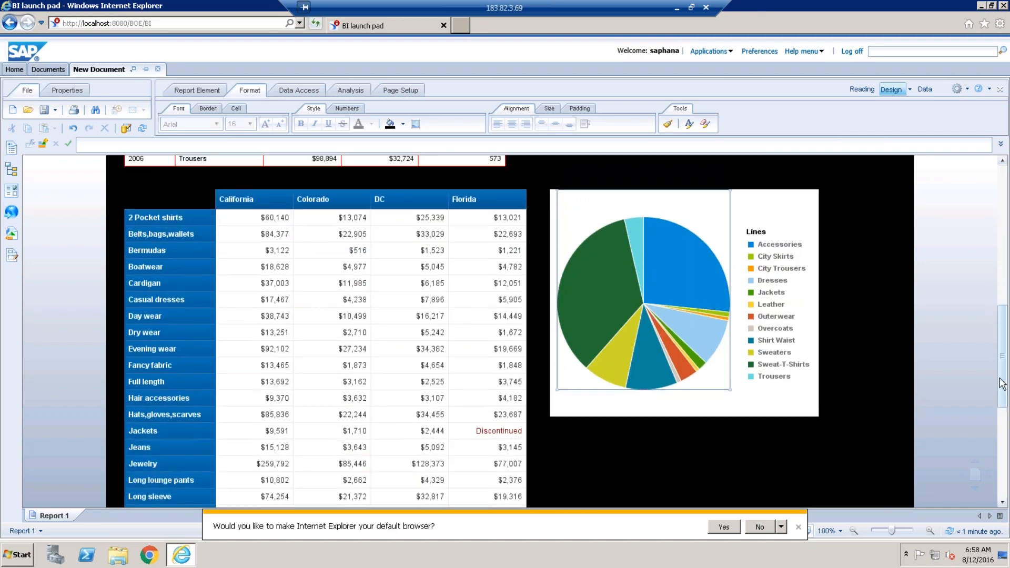
pyautogui.scroll(2, 1001, 384)
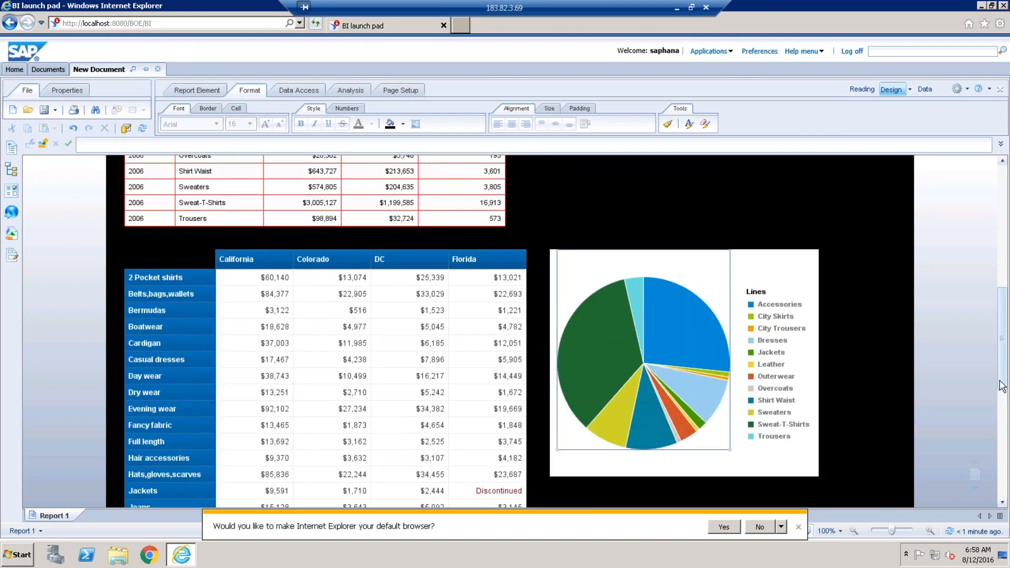
pyautogui.scroll(1, 1002, 387)
pyautogui.scroll(-1, 1002, 390)
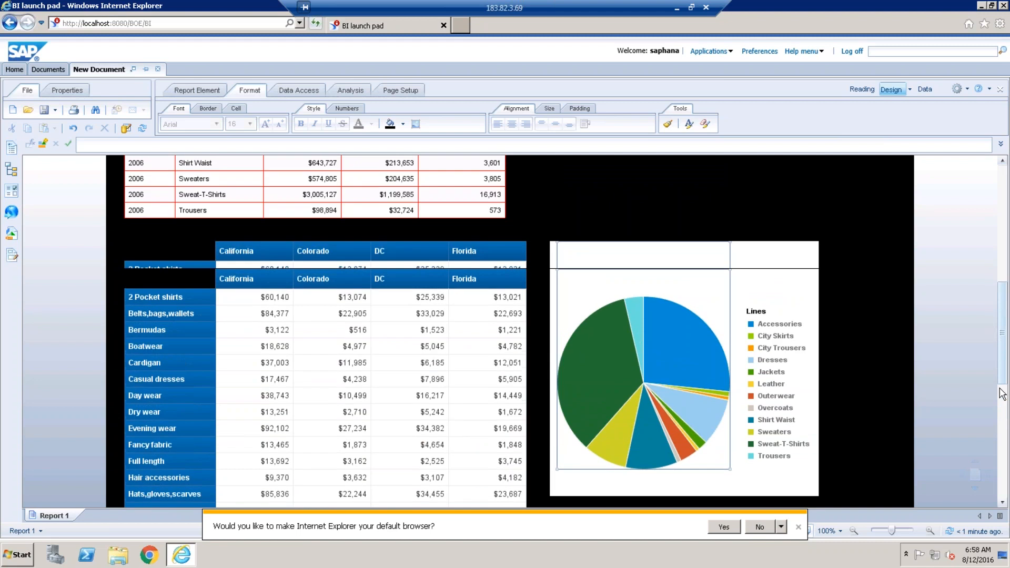
pyautogui.click(308, 241)
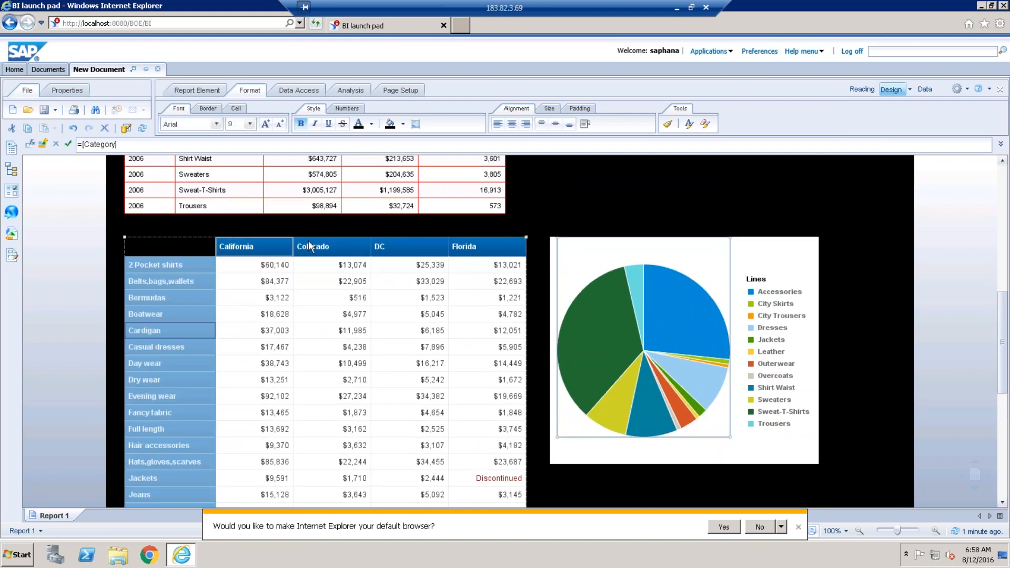
# Give the crosstab's header and row-label cells a yellow fill with black text.
pyautogui.click(402, 125)
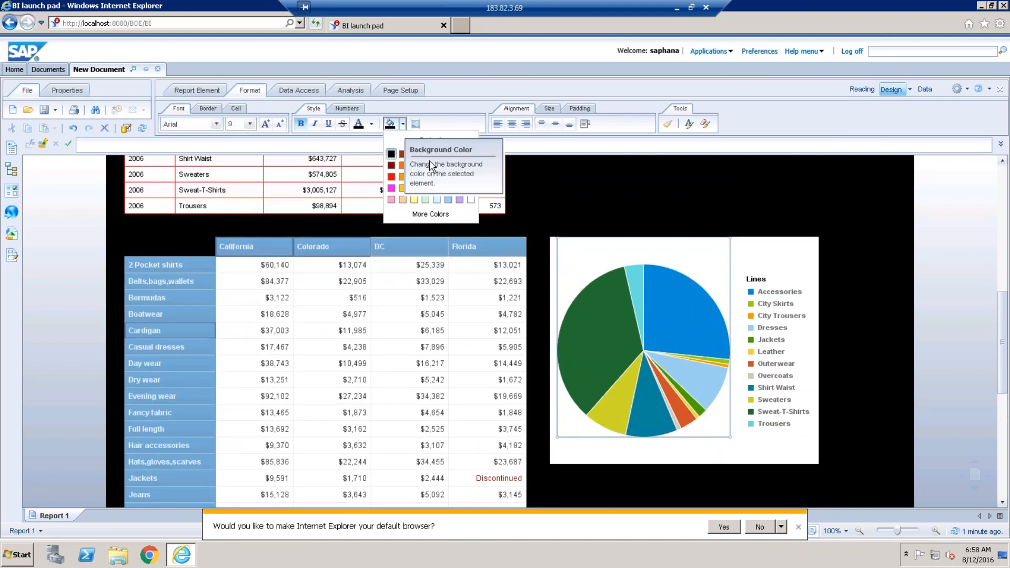
pyautogui.click(414, 197)
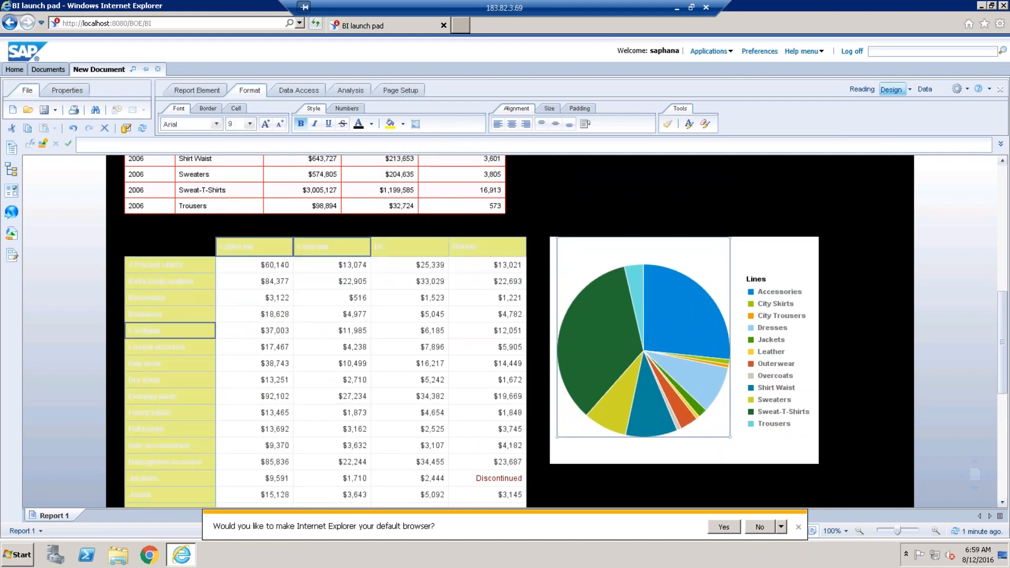
pyautogui.click(359, 124)
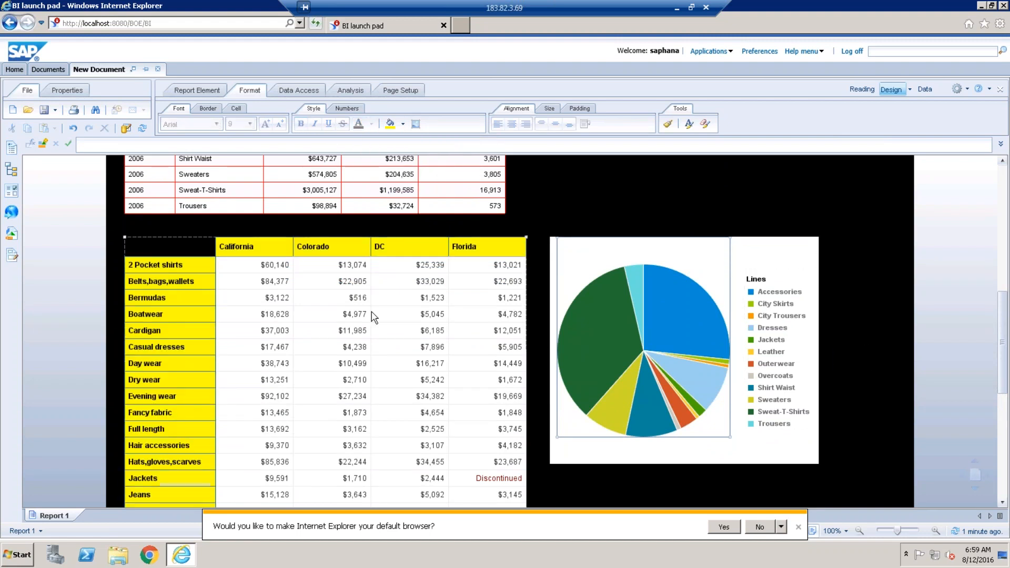
pyautogui.click(254, 314)
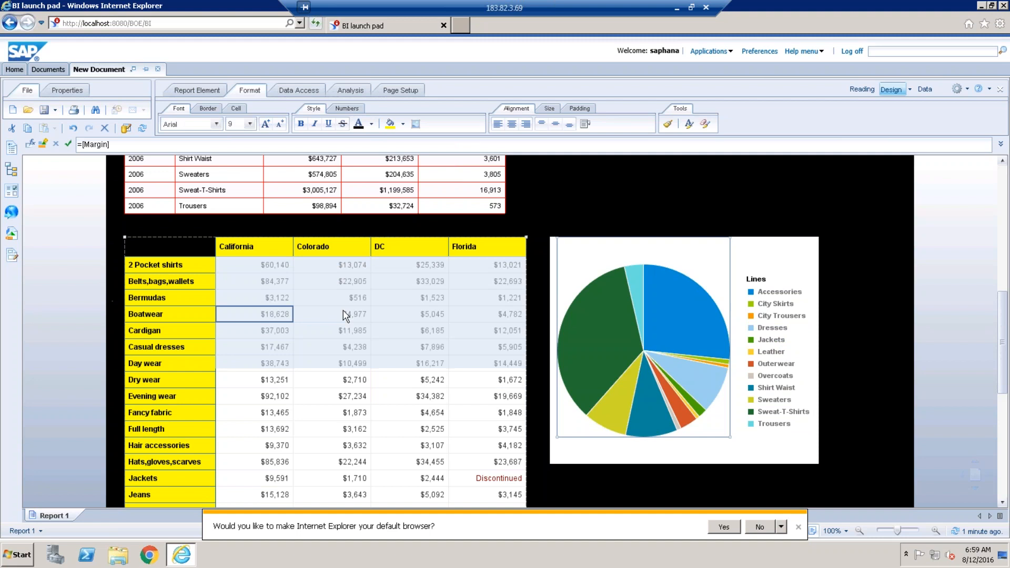
pyautogui.click(265, 251)
pyautogui.click(205, 110)
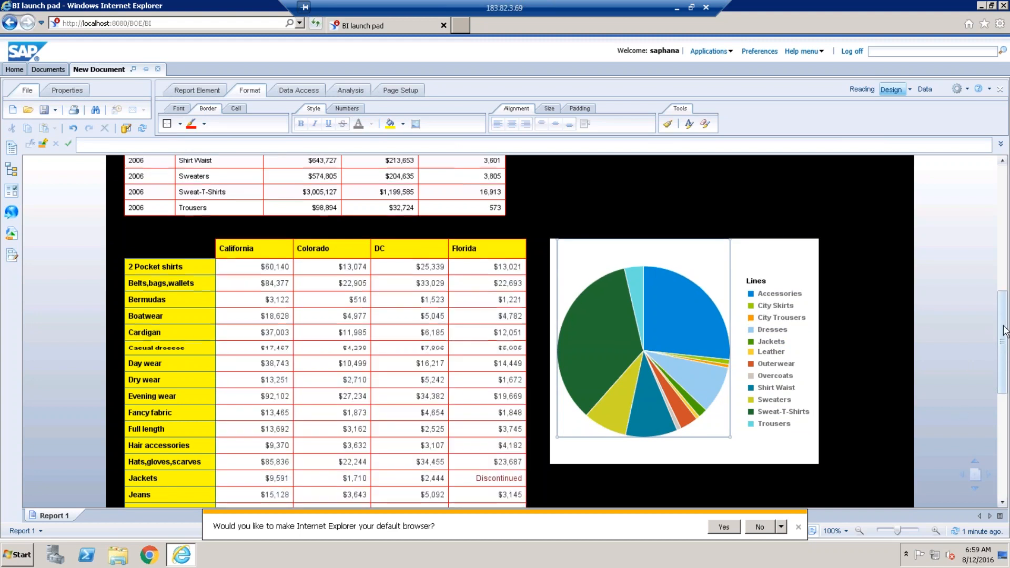
pyautogui.moveTo(1004, 305); pyautogui.dragTo(1008, 345)
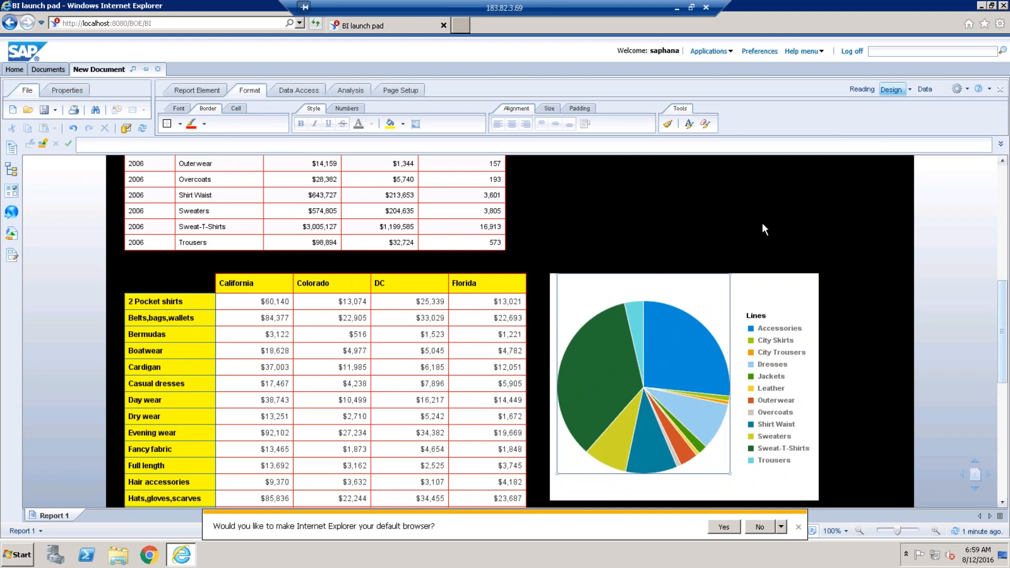
pyautogui.click(771, 275)
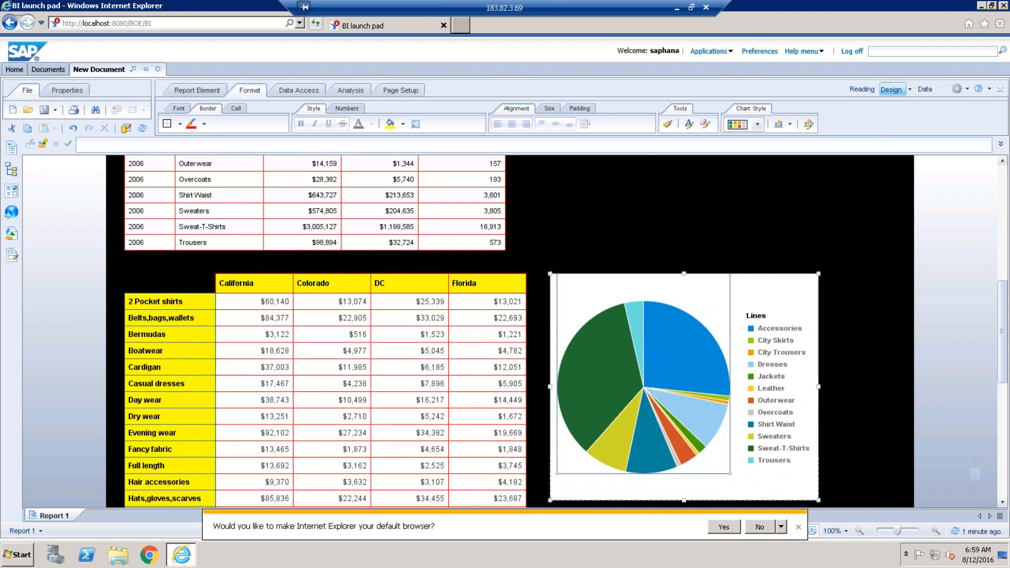
pyautogui.rightClick(770, 287)
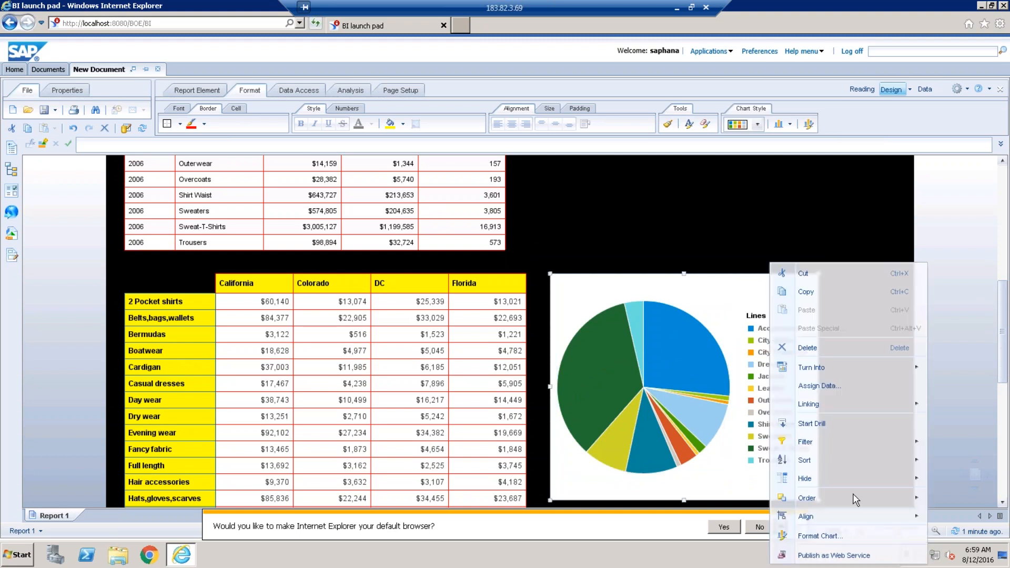
pyautogui.click(690, 219)
pyautogui.moveTo(1004, 307); pyautogui.dragTo(1004, 309)
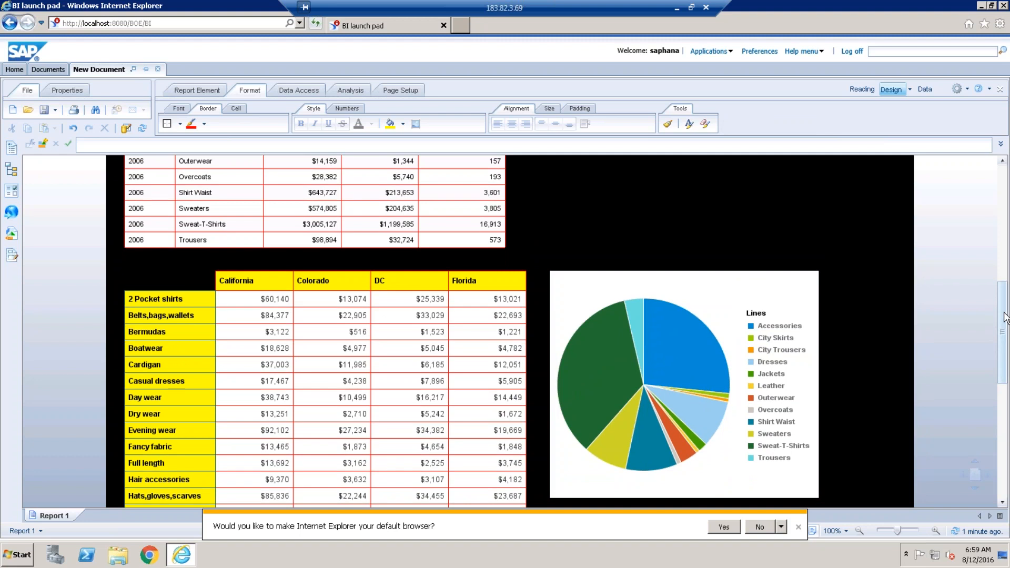
pyautogui.moveTo(1004, 312); pyautogui.dragTo(1004, 317)
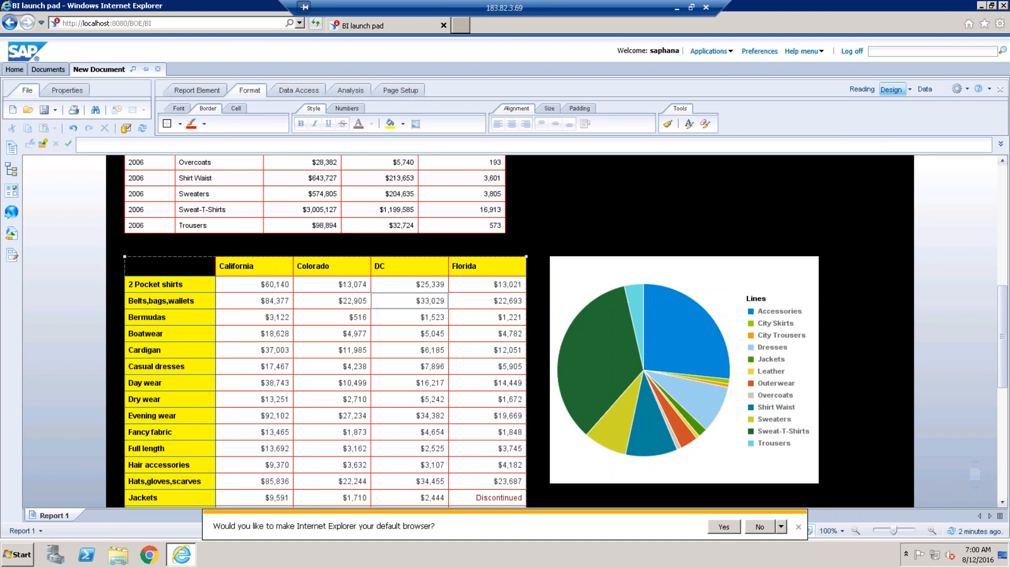
# Close the default-browser notification, select the crosstab's Category column, and show Page Setup.
pyautogui.click(798, 527)
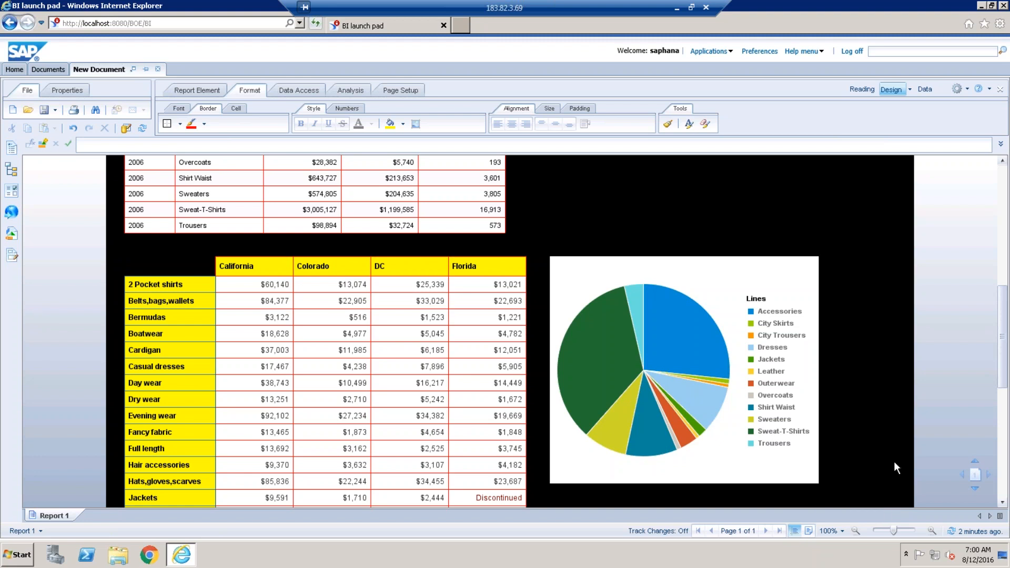
pyautogui.click(186, 304)
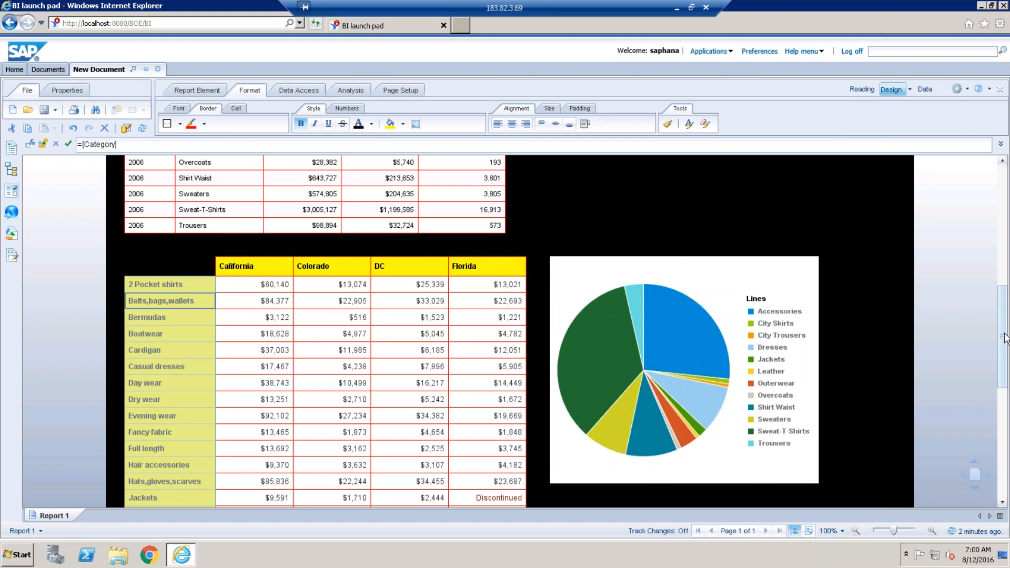
pyautogui.moveTo(1005, 333); pyautogui.dragTo(1006, 369)
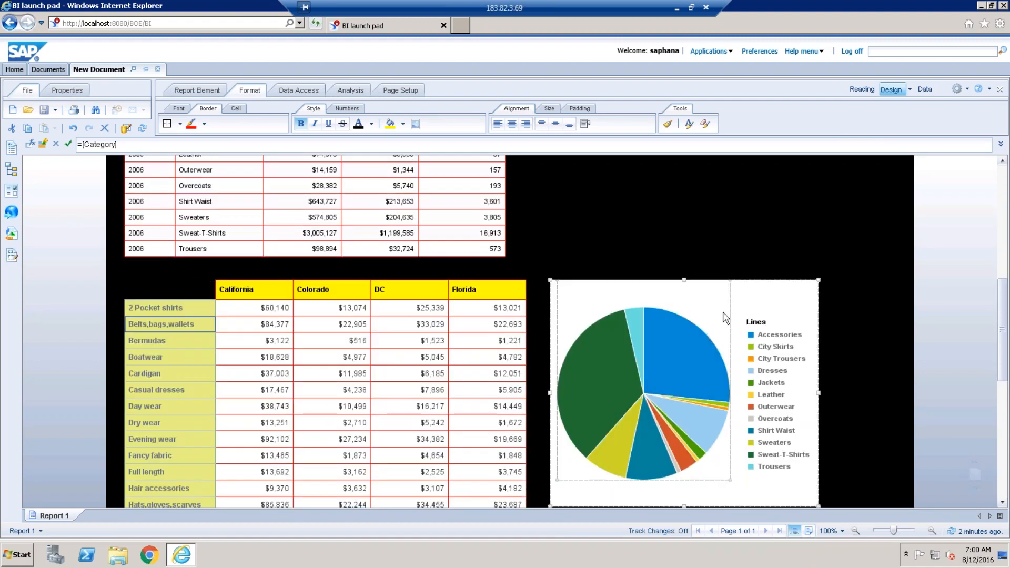
pyautogui.click(407, 95)
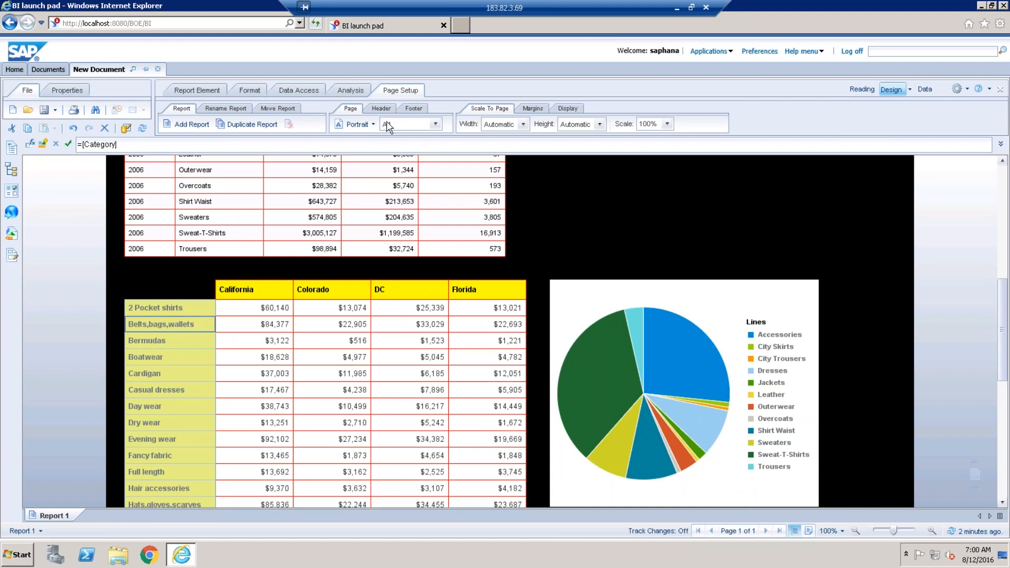
# Switch Report 1 to page mode and scroll up to its title.
pyautogui.click(808, 531)
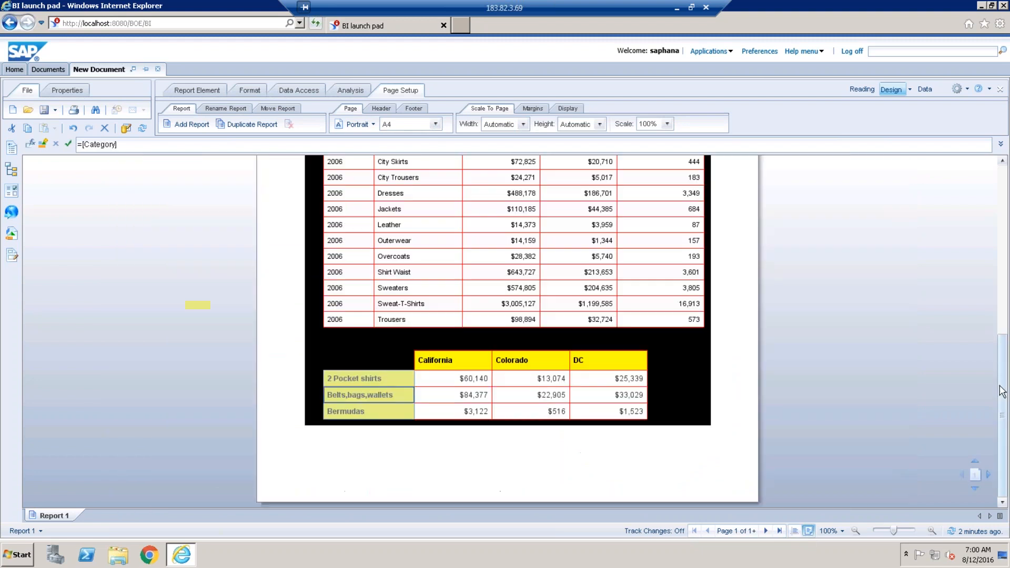
pyautogui.moveTo(1006, 322); pyautogui.dragTo(997, 239)
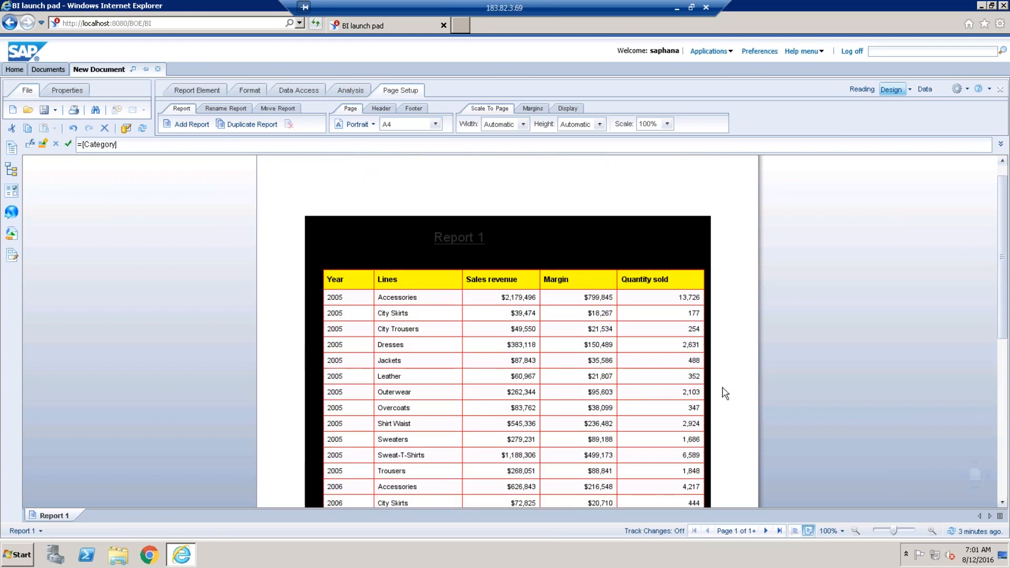
# Set the top, third and right page margins to 0 cm.
pyautogui.click(533, 108)
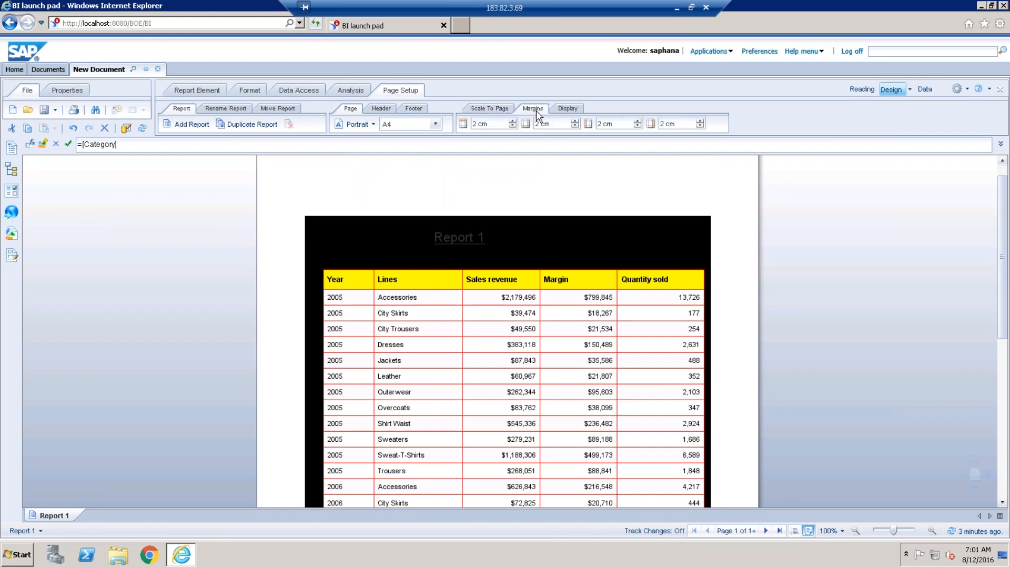
pyautogui.click(512, 126)
pyautogui.click(513, 126)
pyautogui.click(513, 126)
pyautogui.click(471, 198)
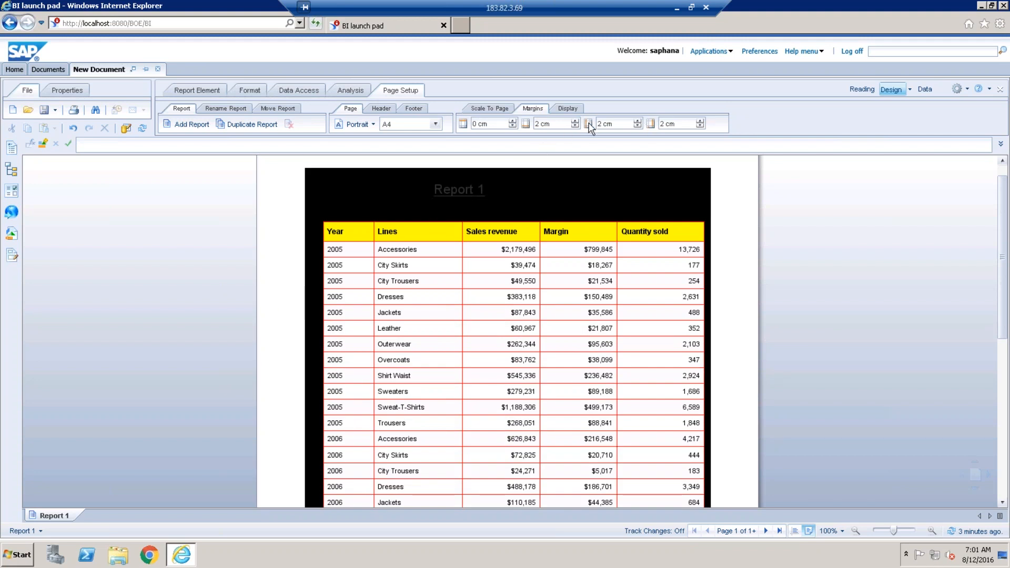
pyautogui.click(637, 127)
pyautogui.click(638, 127)
pyautogui.click(637, 127)
pyautogui.click(638, 127)
pyautogui.click(637, 127)
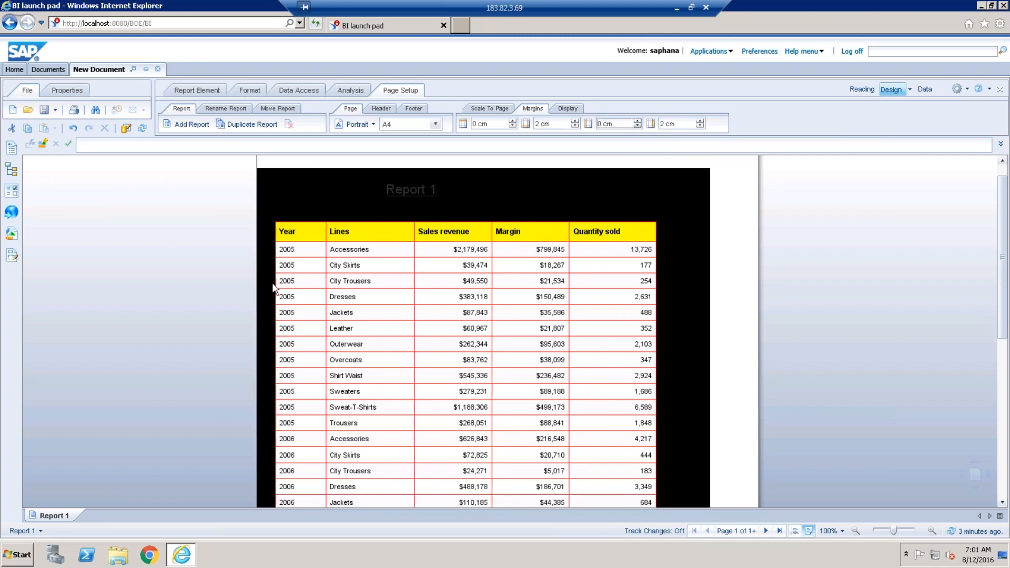
pyautogui.click(700, 126)
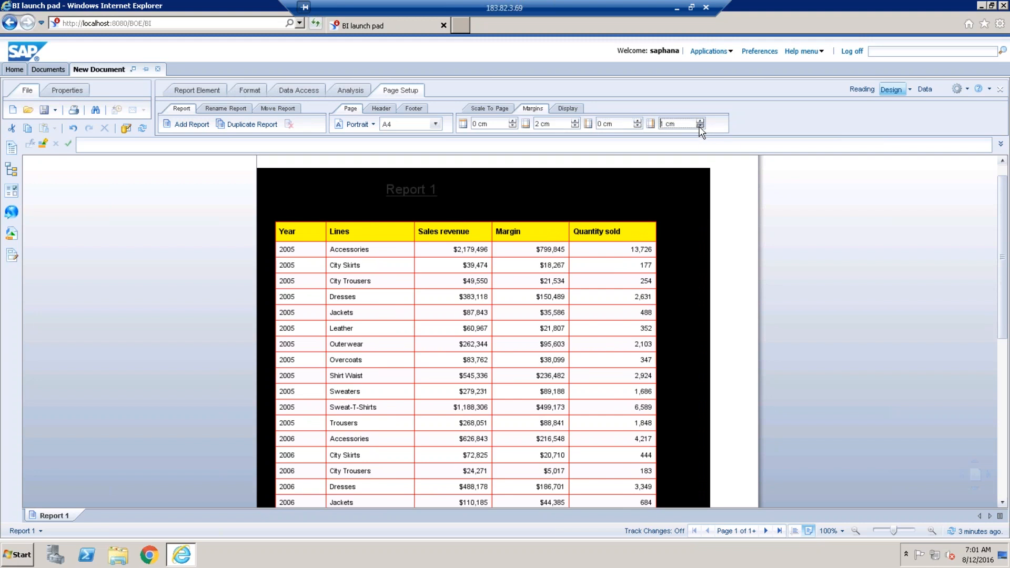
pyautogui.click(680, 263)
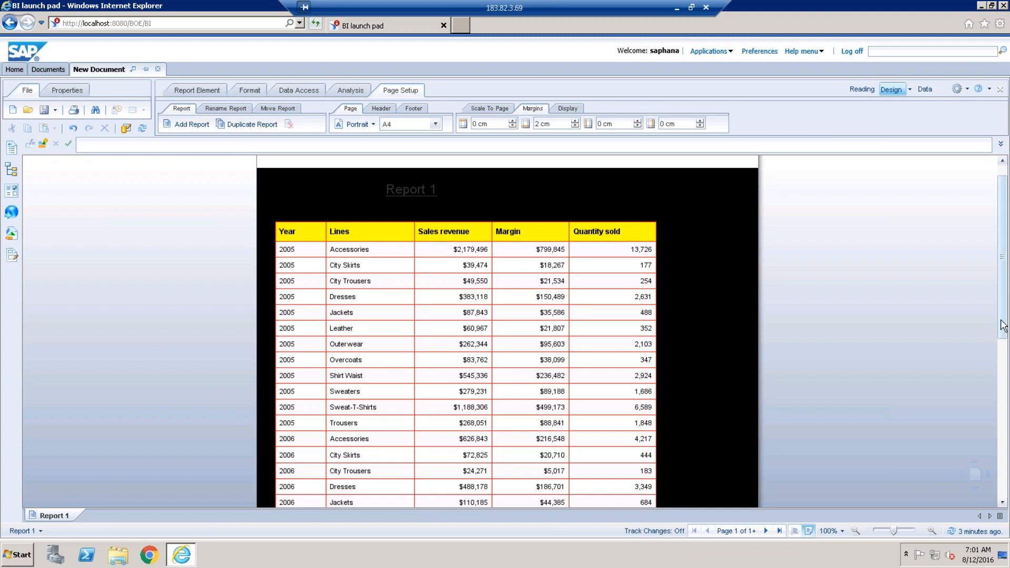
# Switch the page orientation to Landscape and page through all three report pages.
pyautogui.moveTo(1003, 326); pyautogui.dragTo(998, 413)
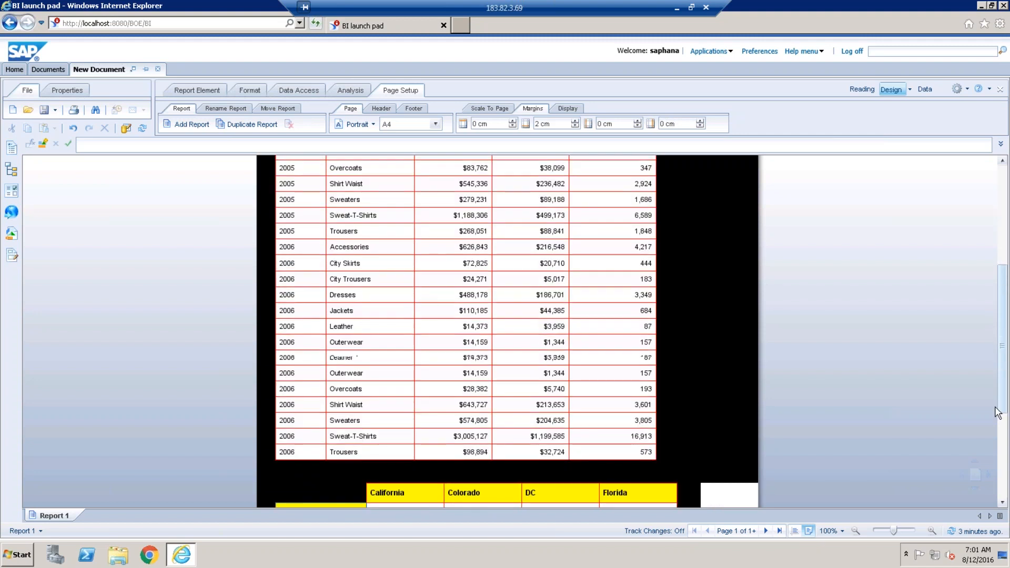
pyautogui.moveTo(995, 407); pyautogui.dragTo(995, 447)
pyautogui.scroll(-1, 687, 440)
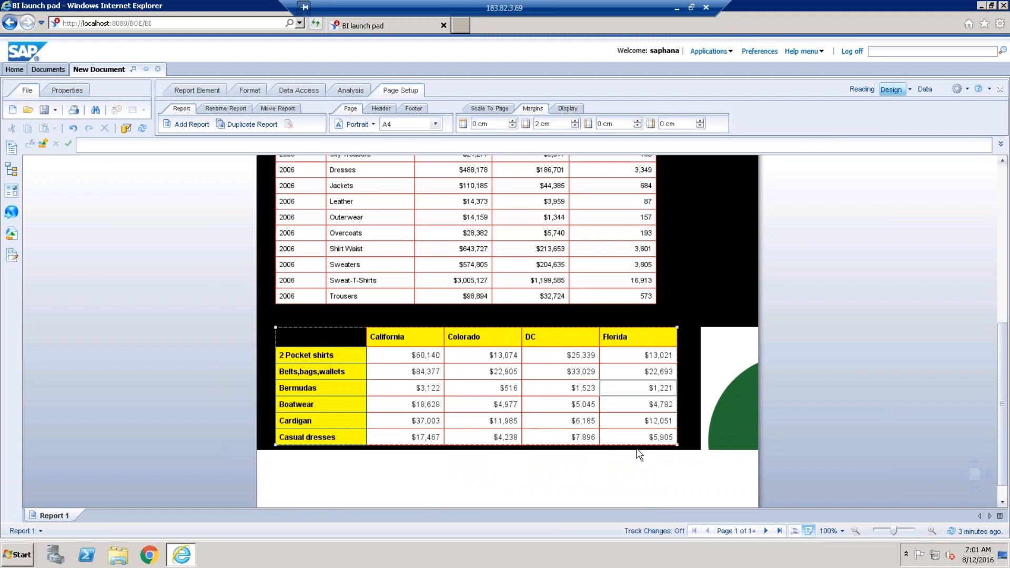
pyautogui.click(372, 126)
pyautogui.click(376, 163)
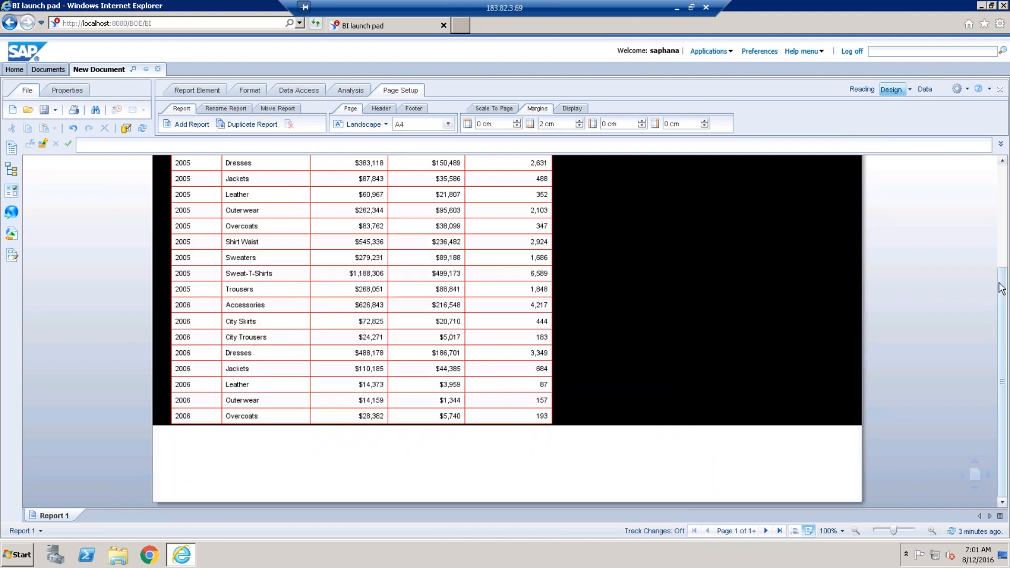
pyautogui.moveTo(1001, 277); pyautogui.dragTo(1001, 259)
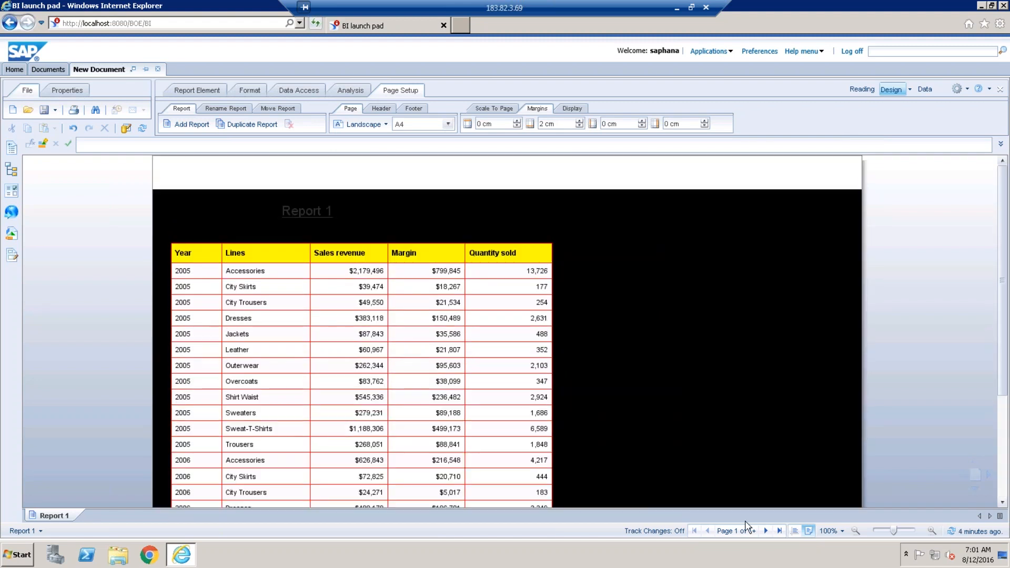
pyautogui.click(765, 530)
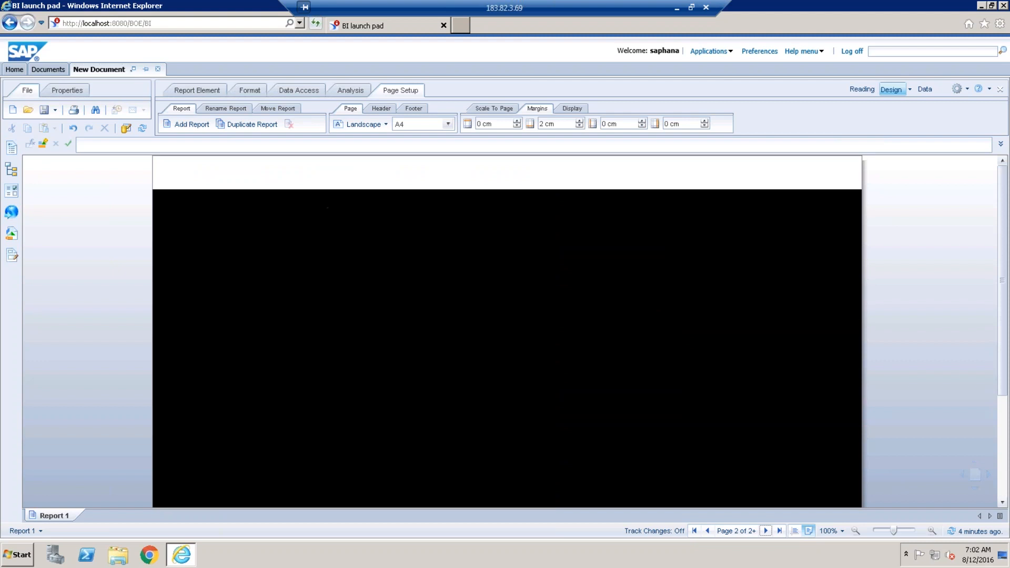
pyautogui.click(766, 530)
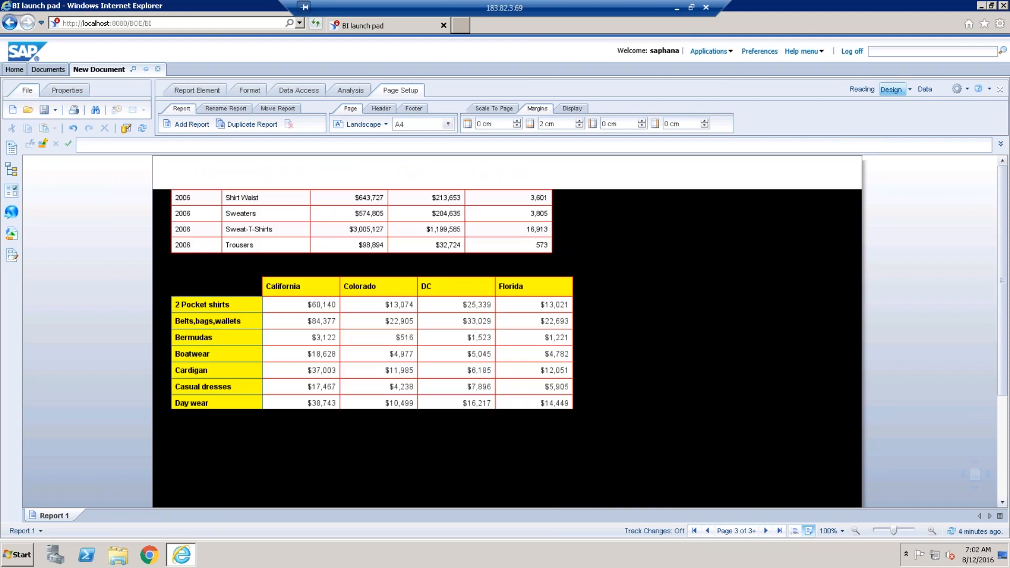
pyautogui.click(691, 459)
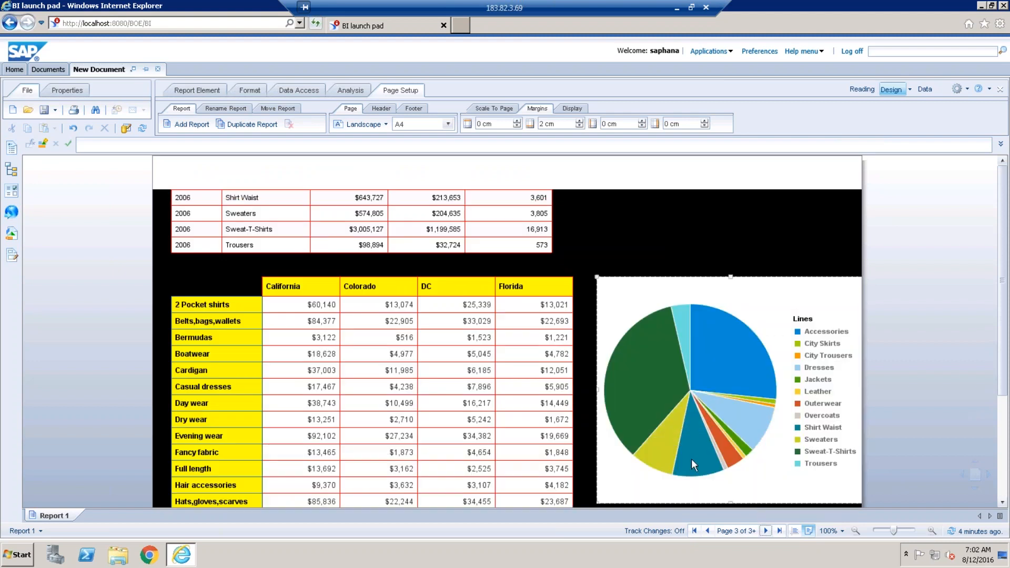
pyautogui.click(694, 531)
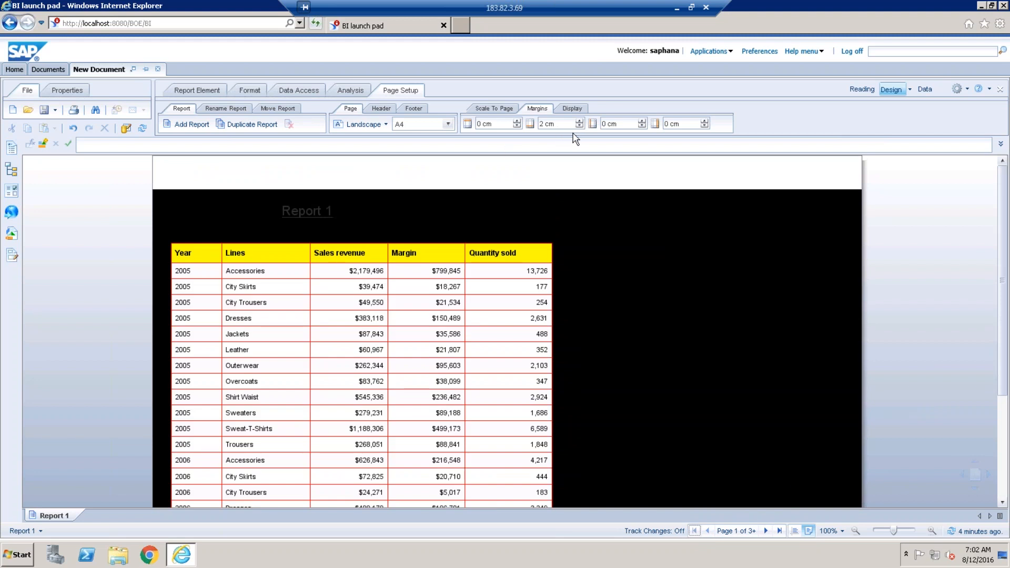
# Scale the report width to 1 page and check the crosstab and pie chart on page 2.
pyautogui.click(497, 108)
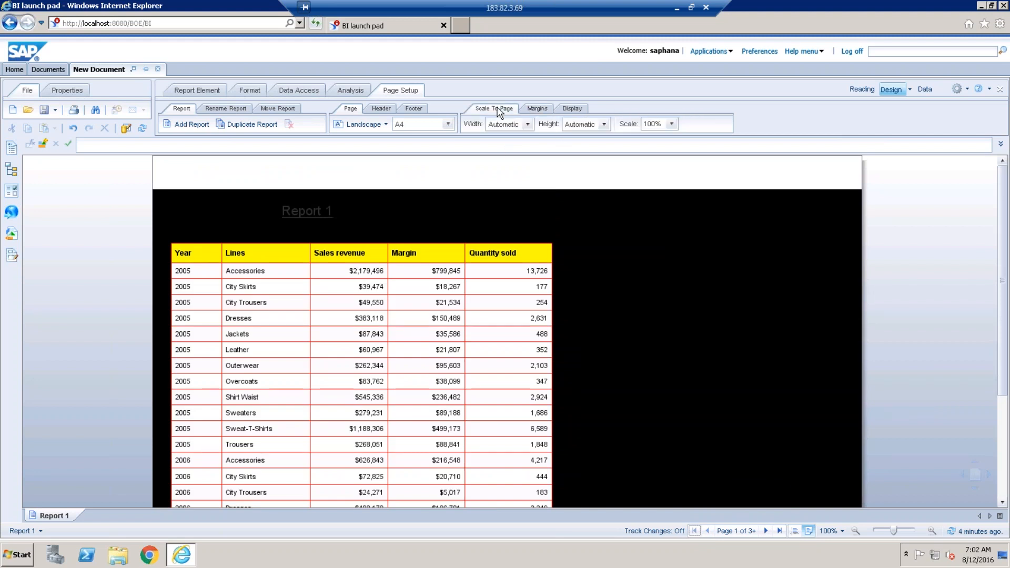
pyautogui.click(527, 124)
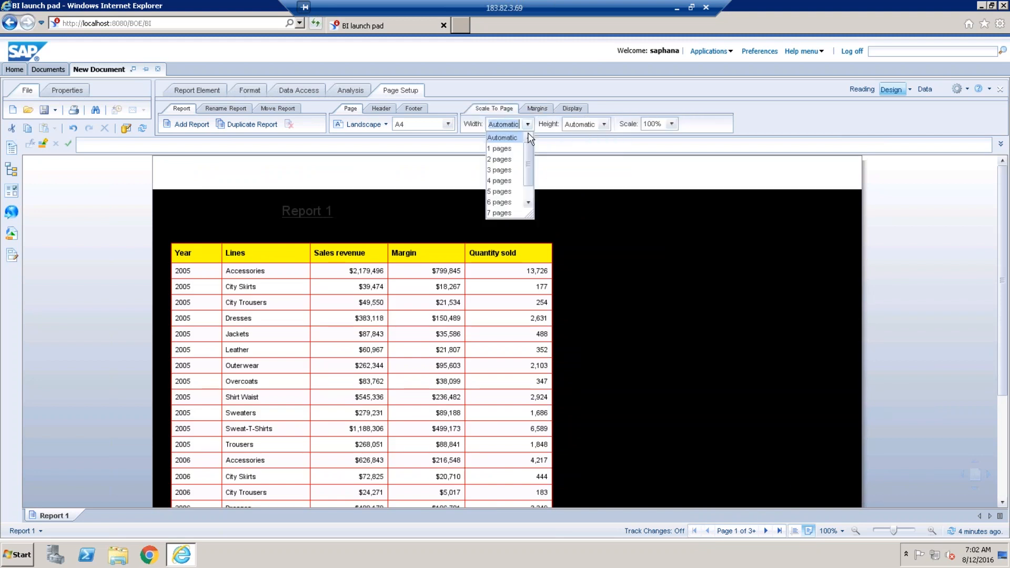
pyautogui.click(513, 148)
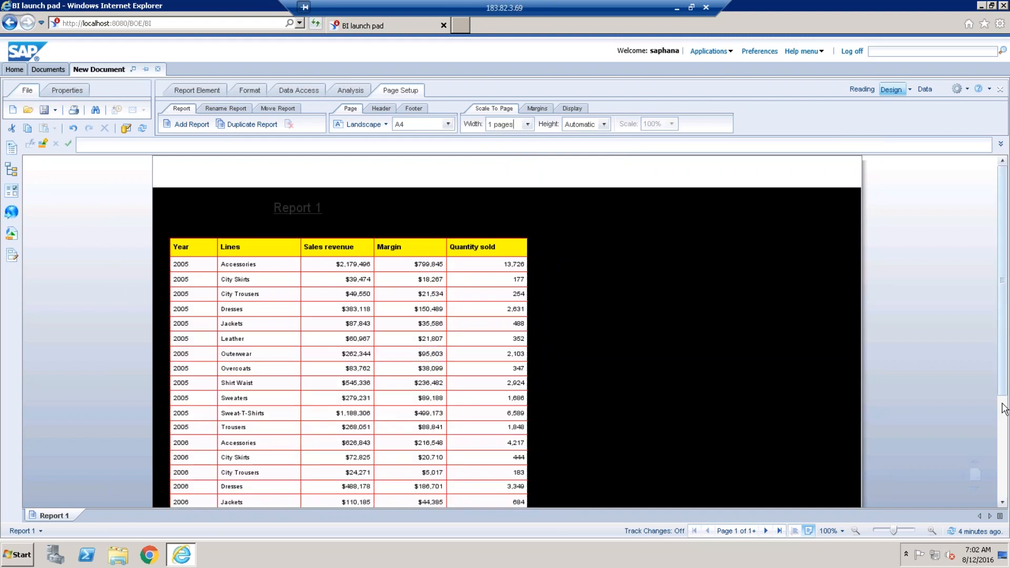
pyautogui.scroll(-3, 1005, 411)
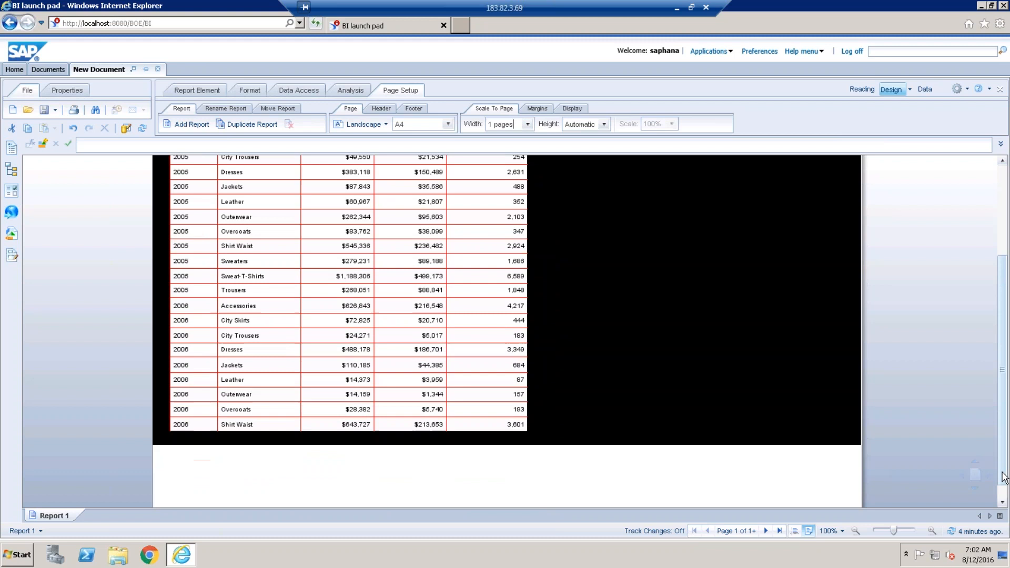
pyautogui.click(765, 531)
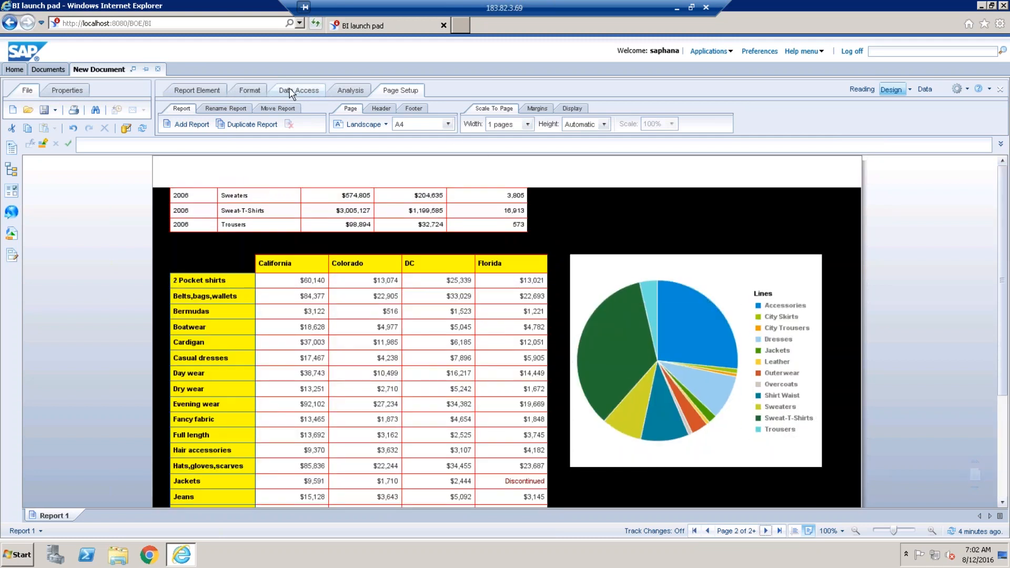
pyautogui.click(293, 92)
# Refresh the report with Illinois and New York added to the State prompt values.
pyautogui.click(336, 125)
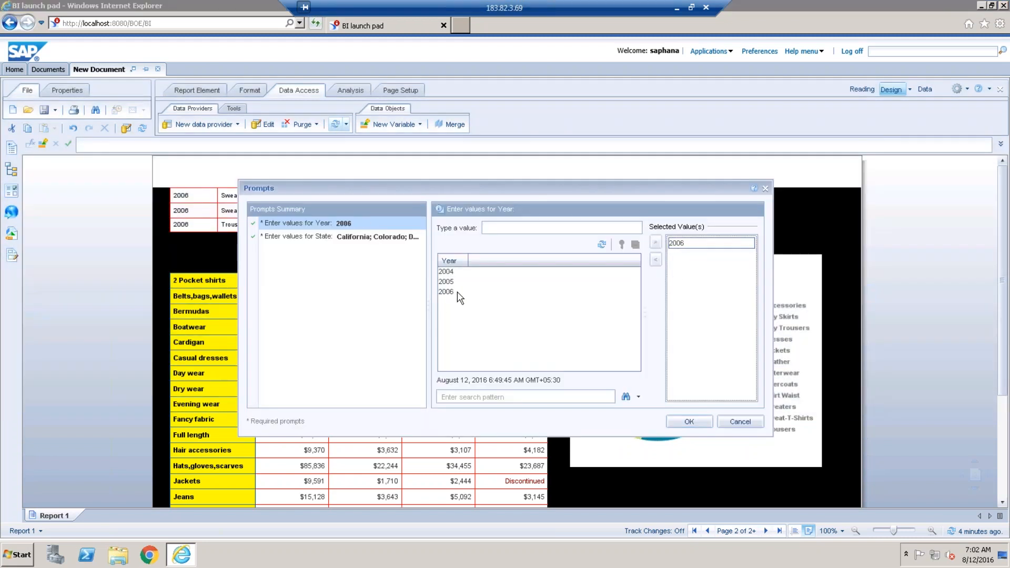
pyautogui.click(377, 238)
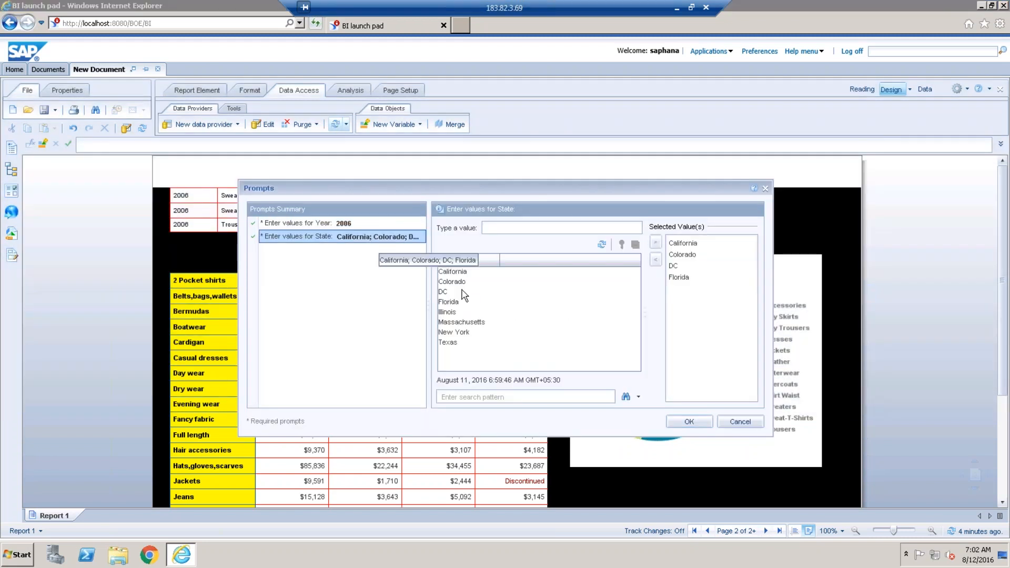
pyautogui.click(448, 300)
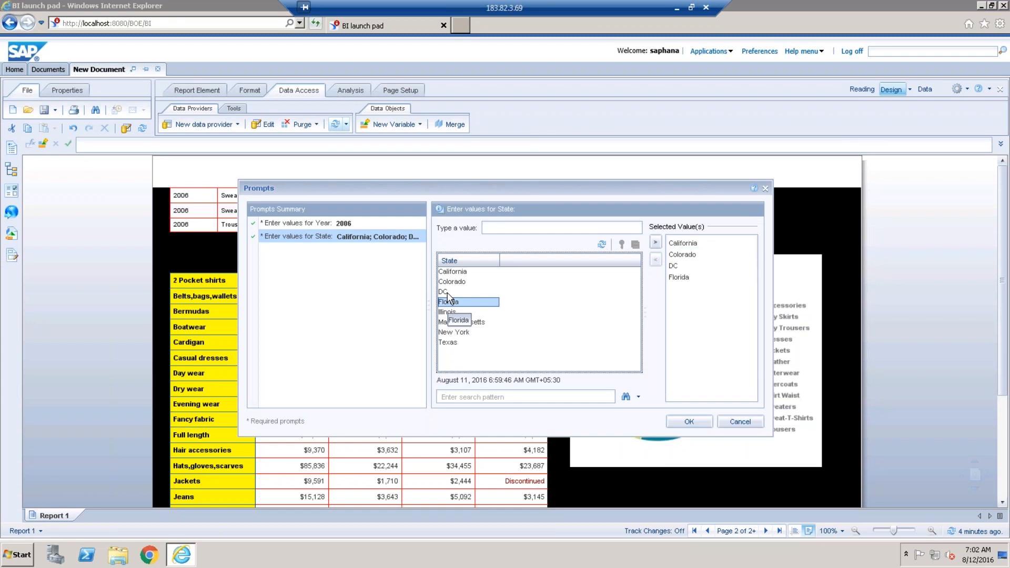
pyautogui.doubleClick(448, 312)
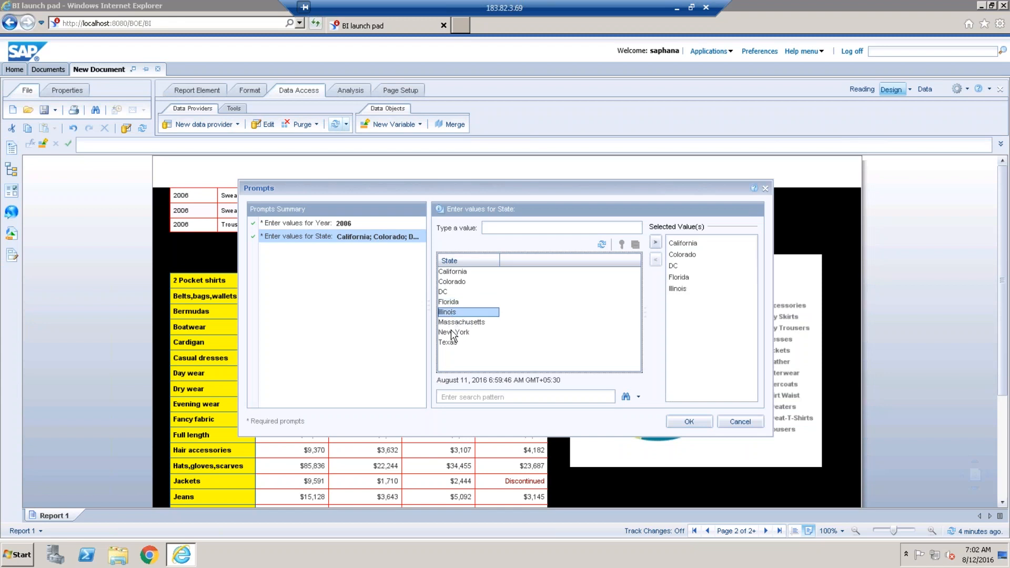
pyautogui.click(451, 332)
pyautogui.doubleClick(451, 332)
pyautogui.click(688, 422)
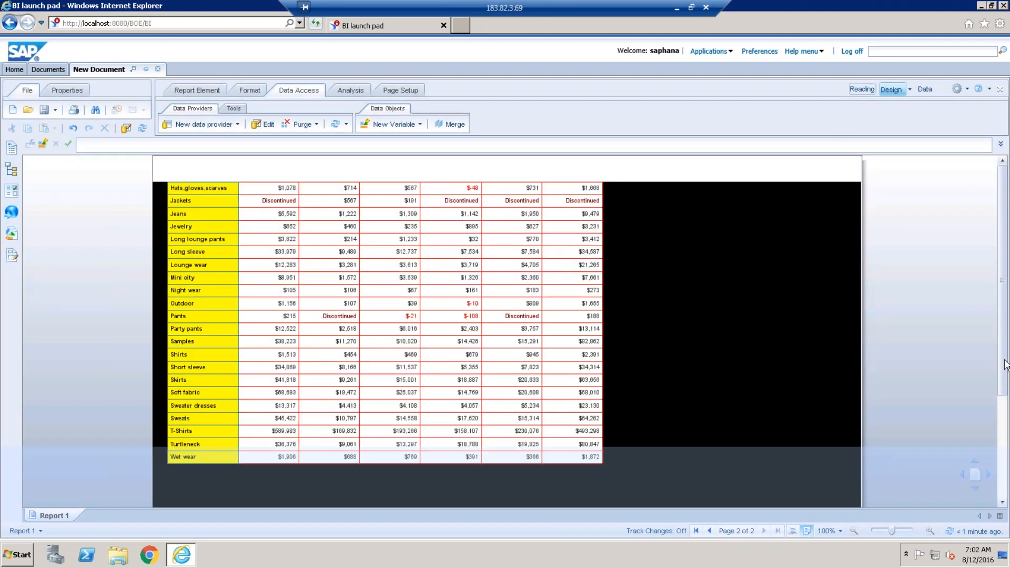
# Return to the first report page and scroll through the refreshed results.
pyautogui.click(696, 531)
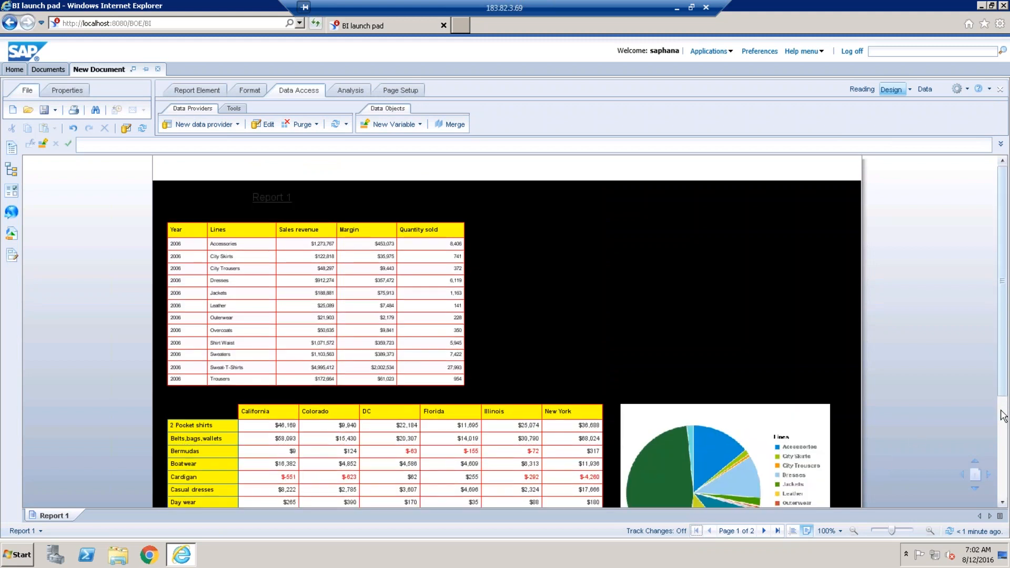
pyautogui.scroll(-1, 1002, 416)
pyautogui.scroll(-1, 1002, 421)
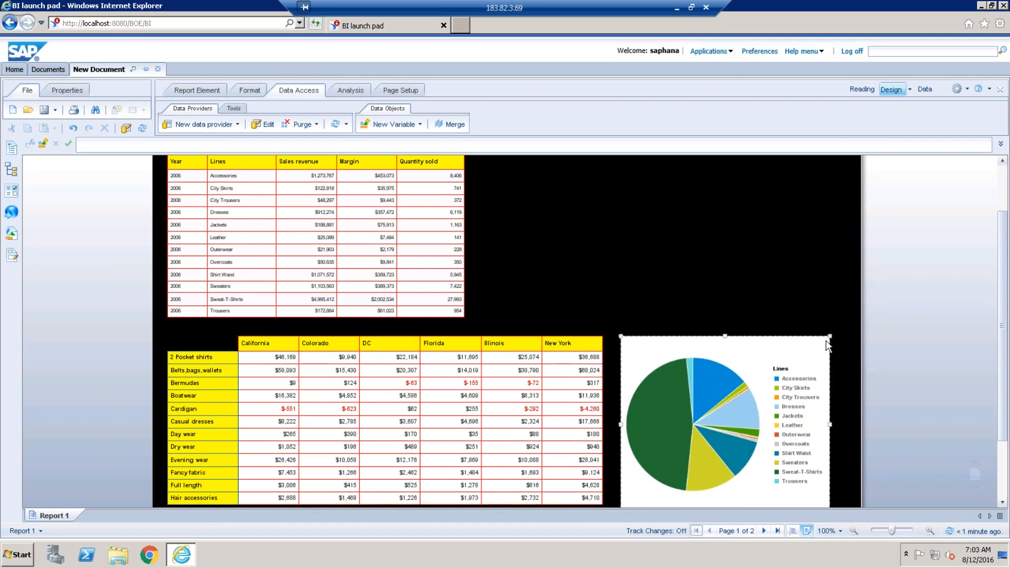
pyautogui.click(420, 91)
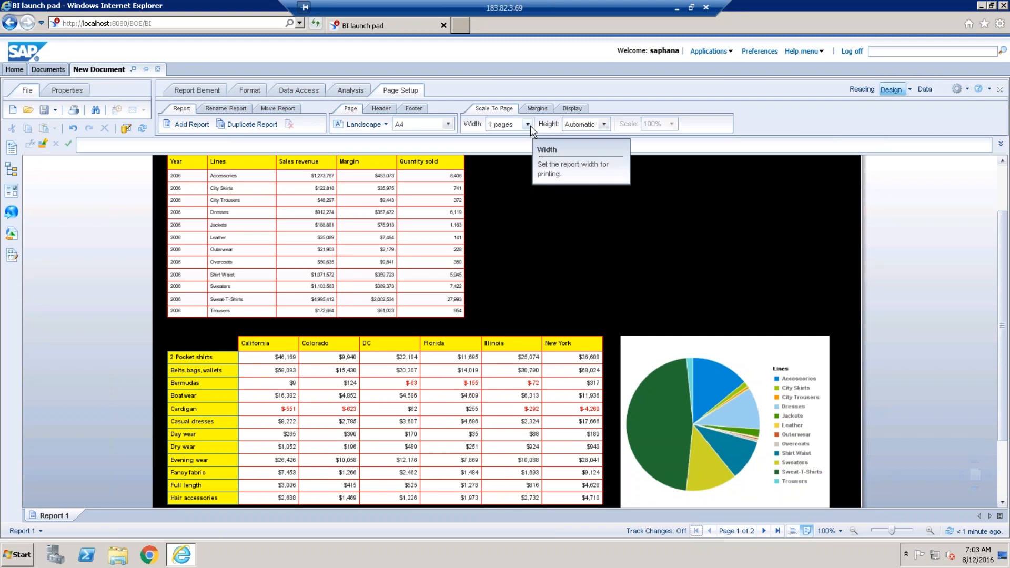
# Try Automatic and 2-page widths, then scale the report to 1 page wide.
pyautogui.click(527, 124)
pyautogui.click(521, 138)
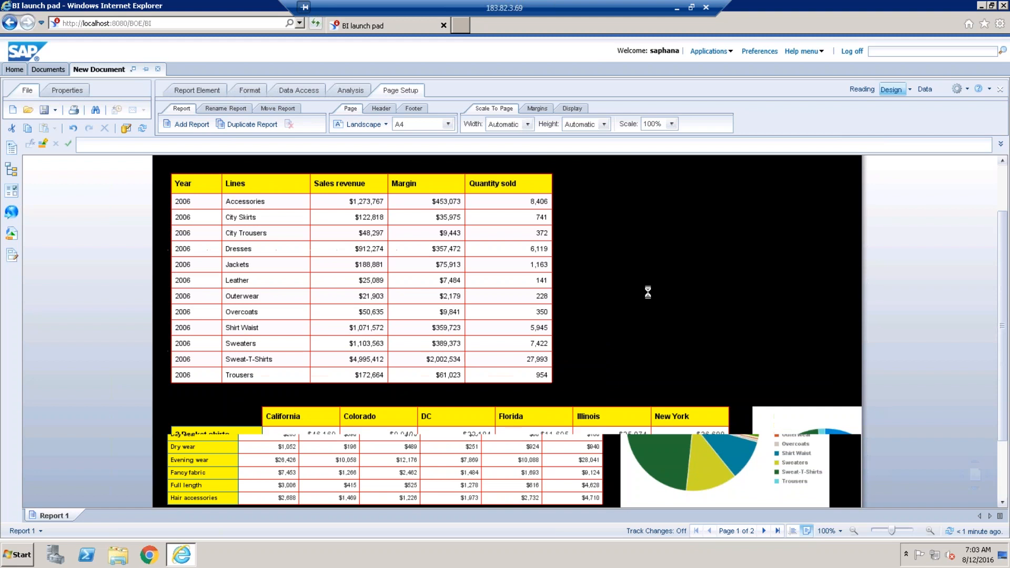
pyautogui.moveTo(1003, 408); pyautogui.dragTo(1002, 425)
pyautogui.scroll(-2, 1004, 426)
pyautogui.scroll(-3, 1005, 448)
pyautogui.click(200, 405)
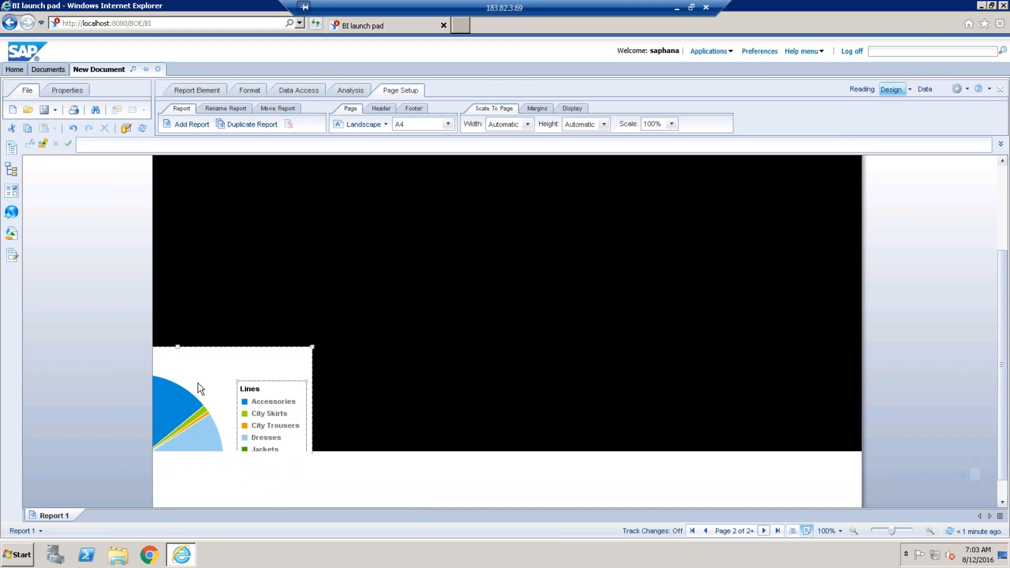
pyautogui.click(527, 124)
pyautogui.click(500, 159)
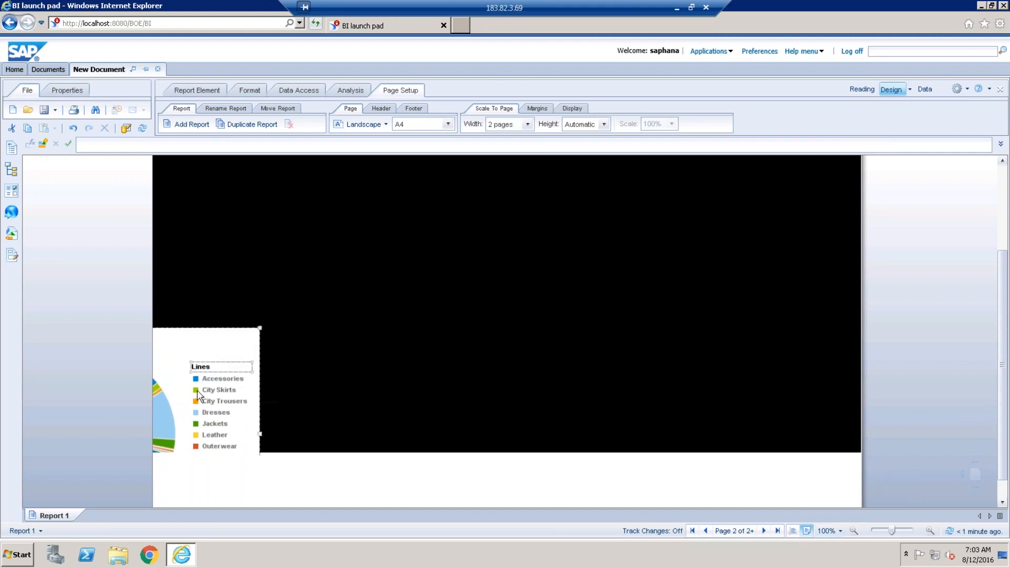
pyautogui.click(527, 124)
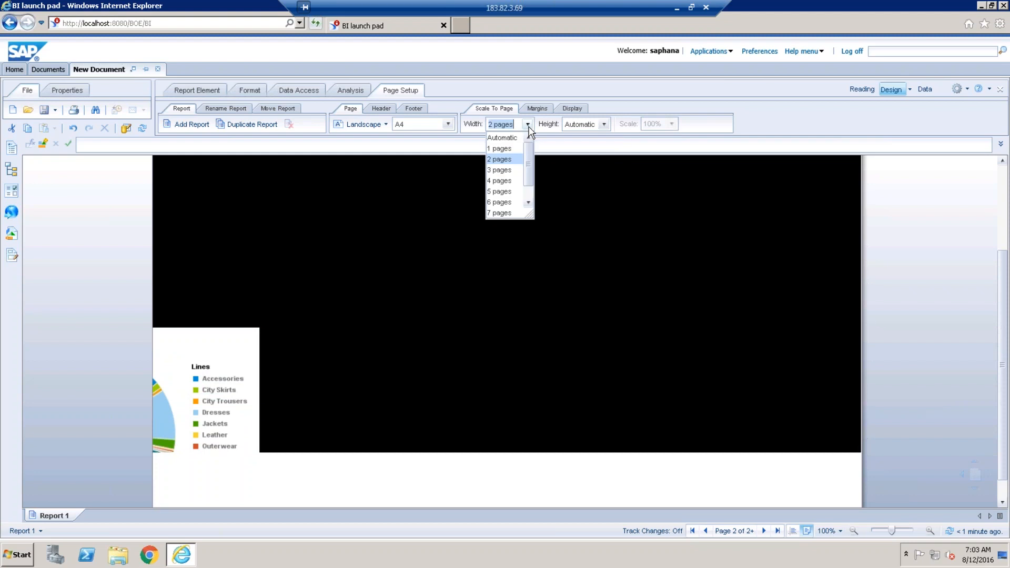
pyautogui.click(513, 149)
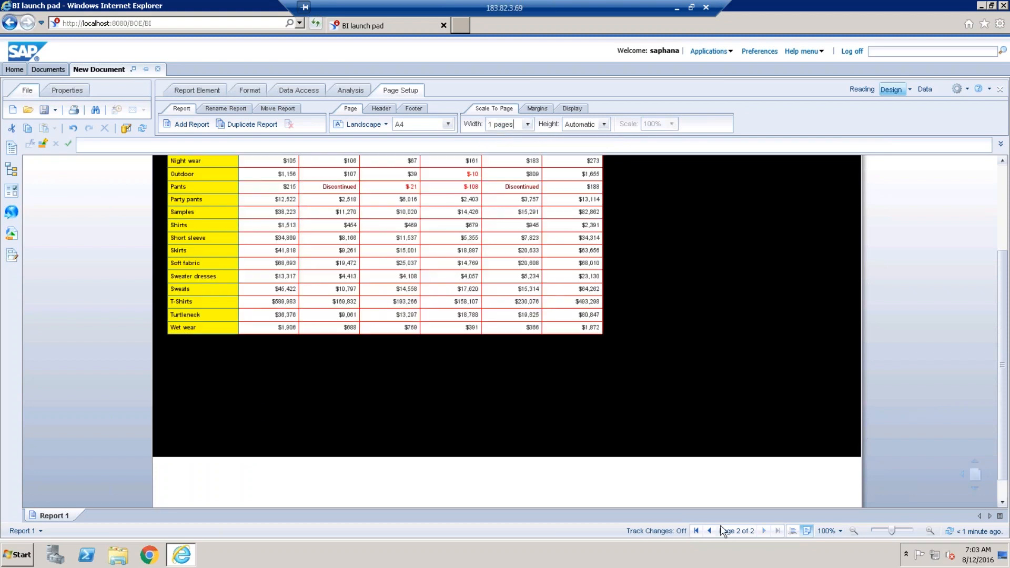
pyautogui.click(696, 531)
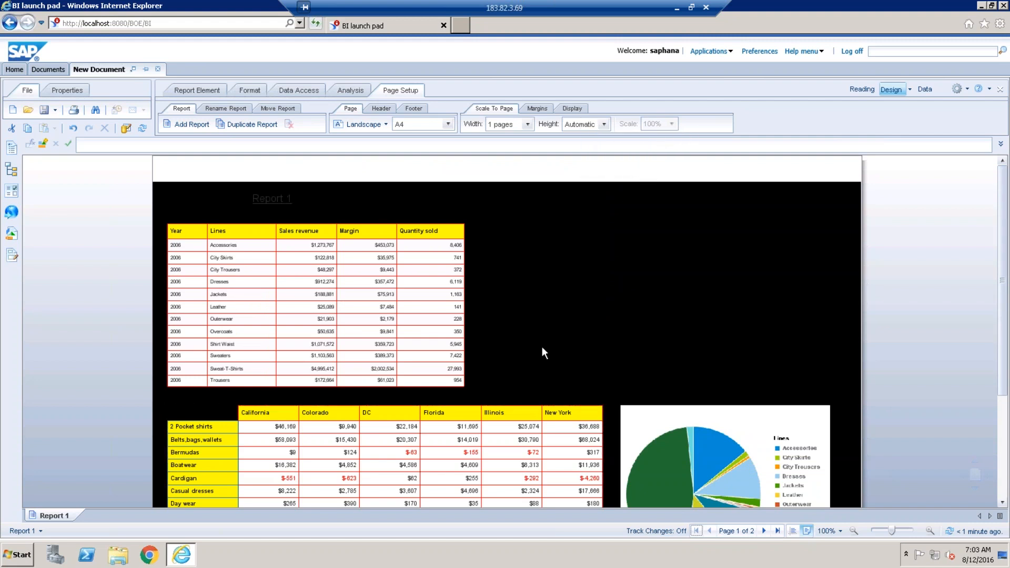
# Try fitting the height to 1 page, then set page height back to Automatic.
pyautogui.click(603, 125)
pyautogui.click(577, 148)
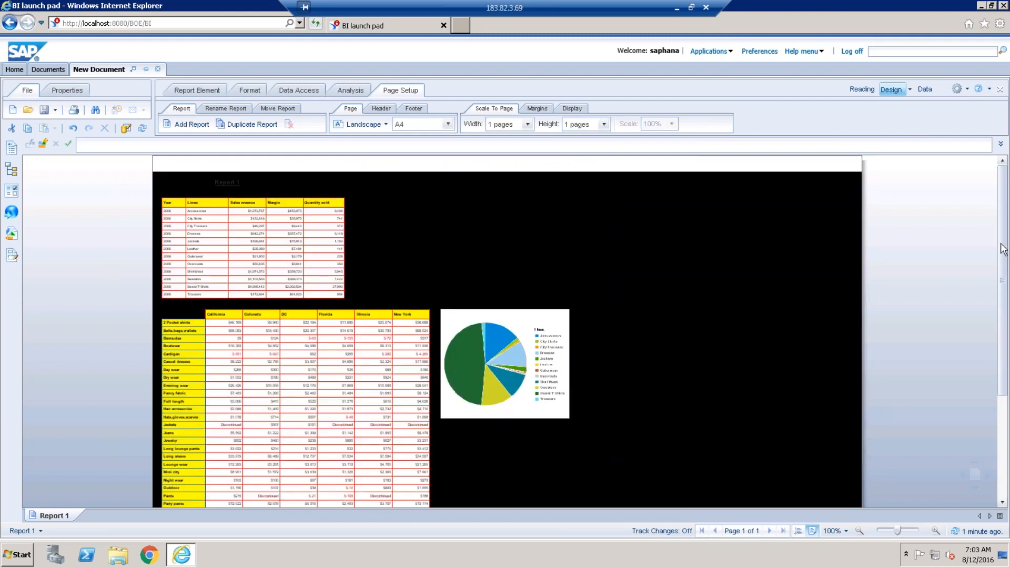
pyautogui.moveTo(1002, 290); pyautogui.dragTo(1001, 385)
pyautogui.click(603, 127)
pyautogui.click(589, 138)
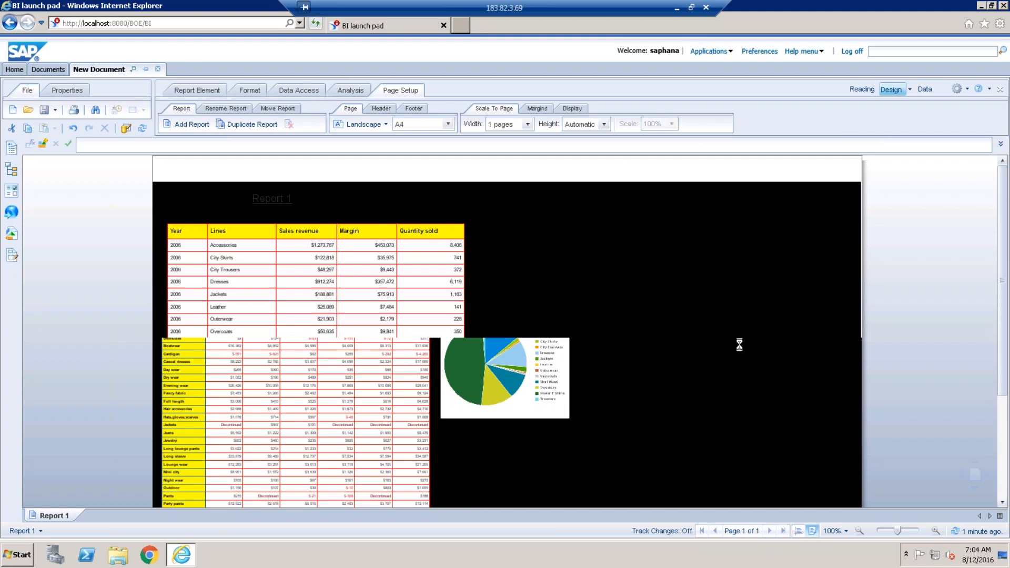
pyautogui.click(537, 108)
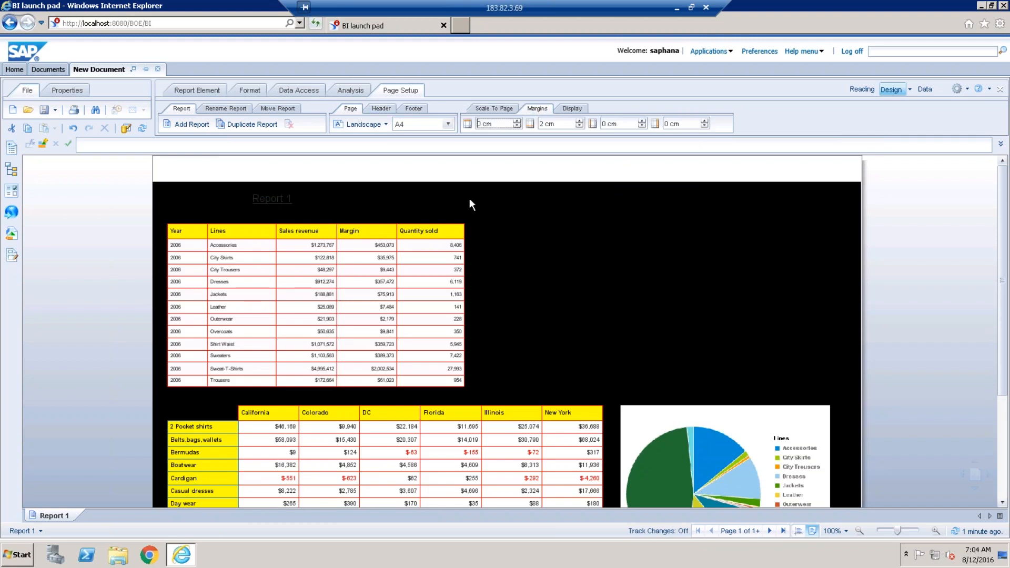
# Scroll through the report, go back to page one, and drag the page header's bottom edge lower.
pyautogui.click(773, 417)
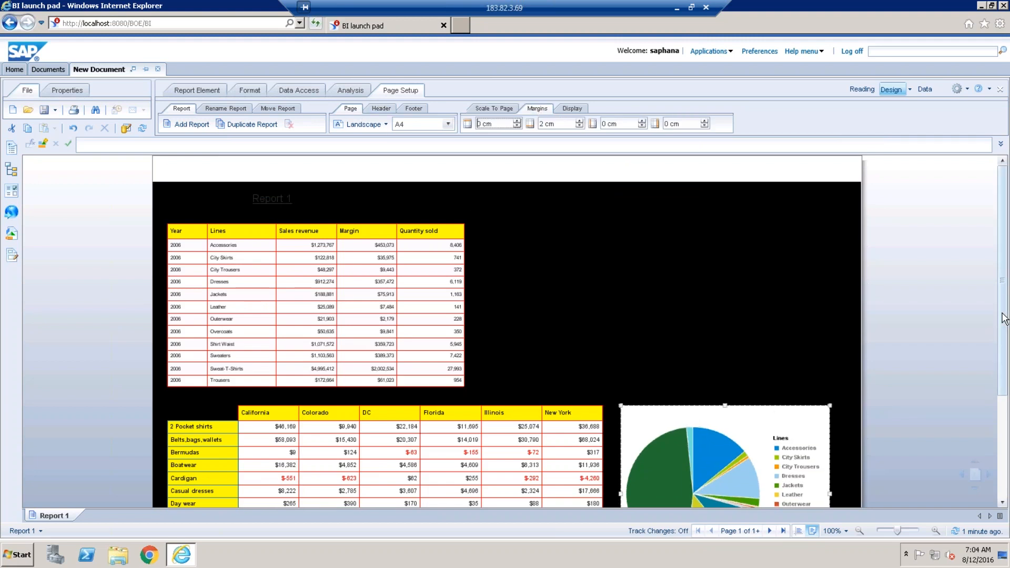
pyautogui.scroll(-1, 1002, 356)
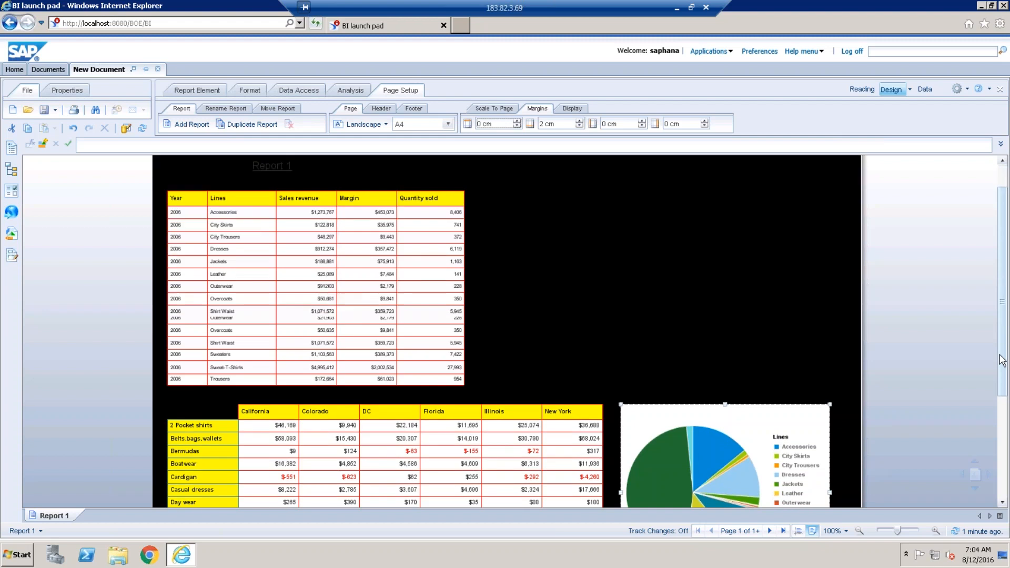
pyautogui.scroll(-1, 1001, 360)
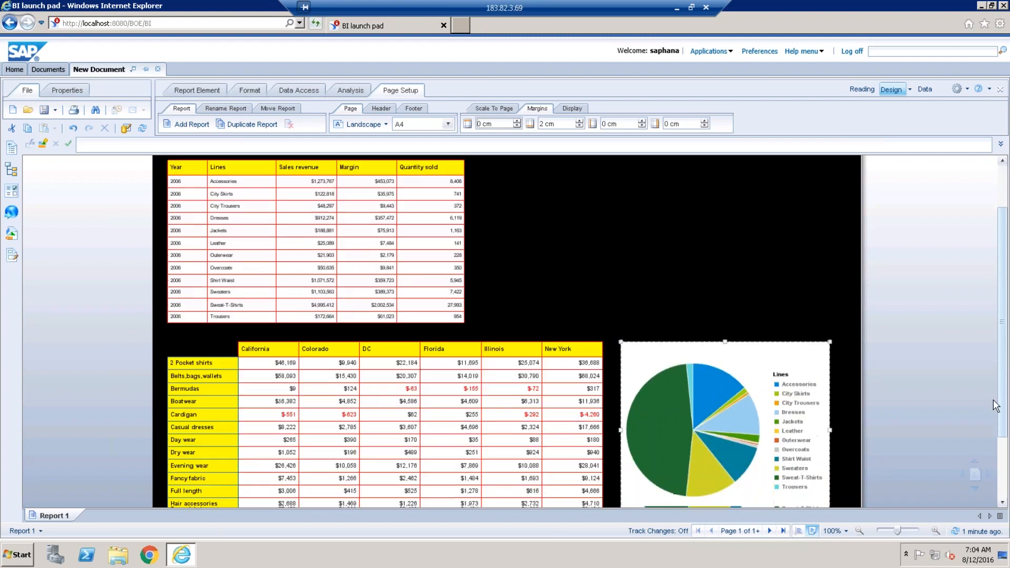
pyautogui.scroll(-2, 995, 406)
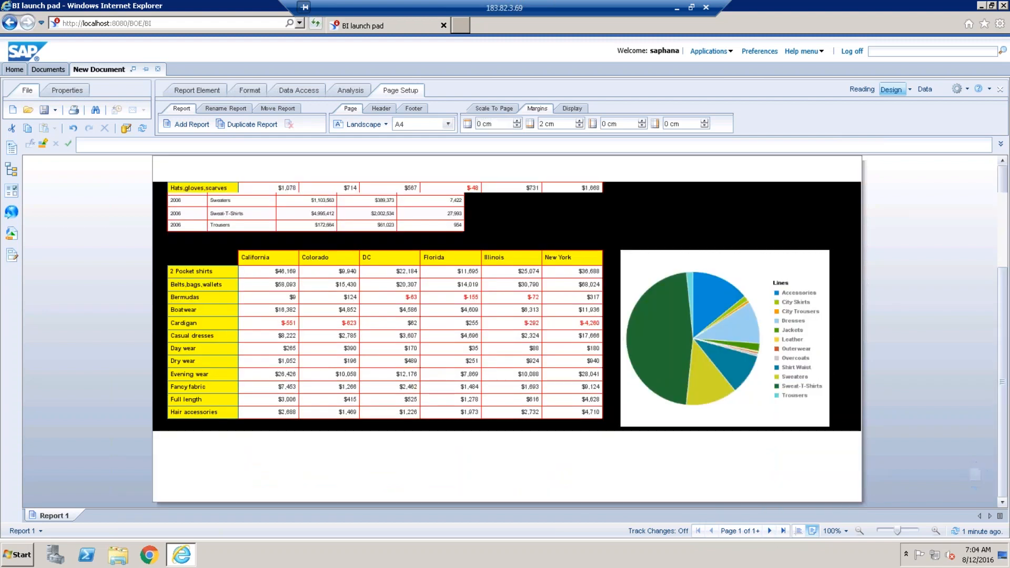
pyautogui.click(702, 532)
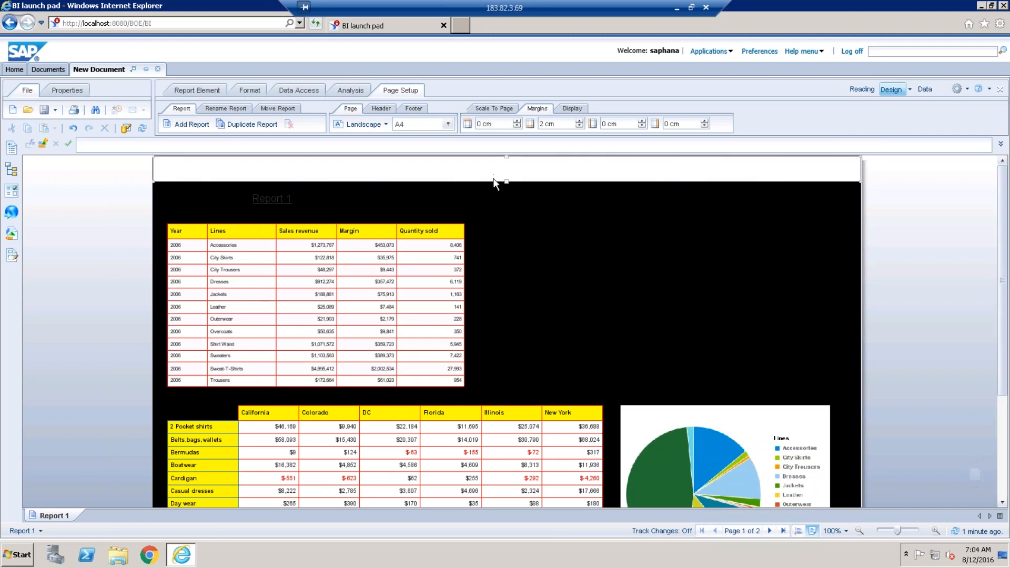
pyautogui.moveTo(506, 184); pyautogui.dragTo(507, 190)
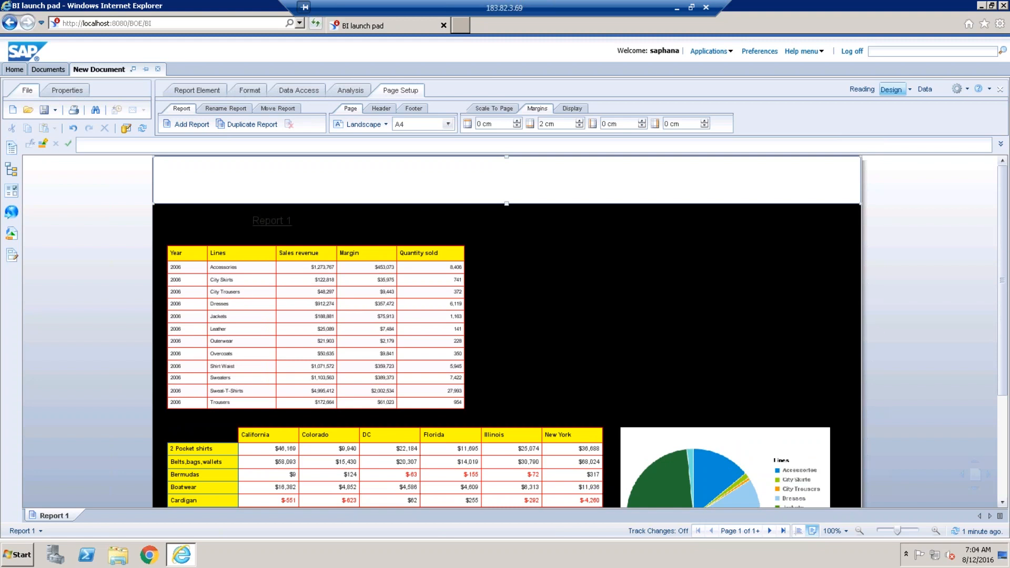
# Insert a blank cell at the header's top-left and resize it to about 6.46 × 2.2 cm.
pyautogui.click(209, 92)
pyautogui.click(207, 108)
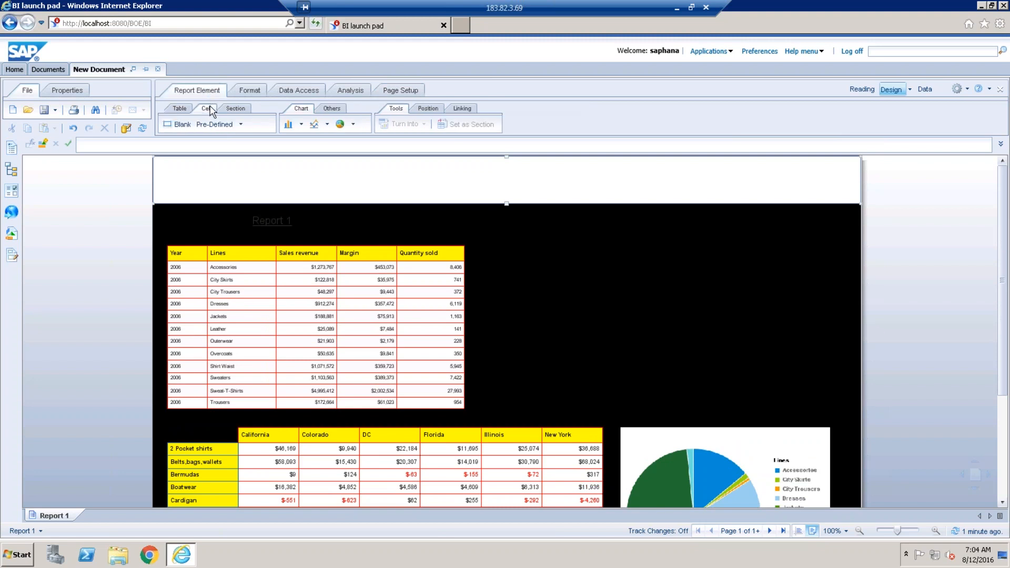
pyautogui.click(182, 125)
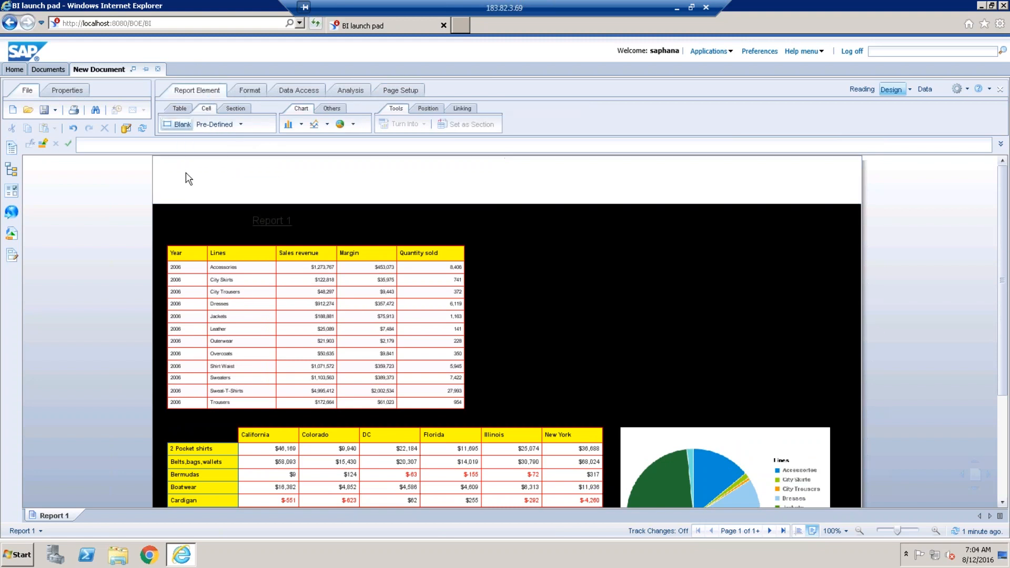
pyautogui.click(167, 195)
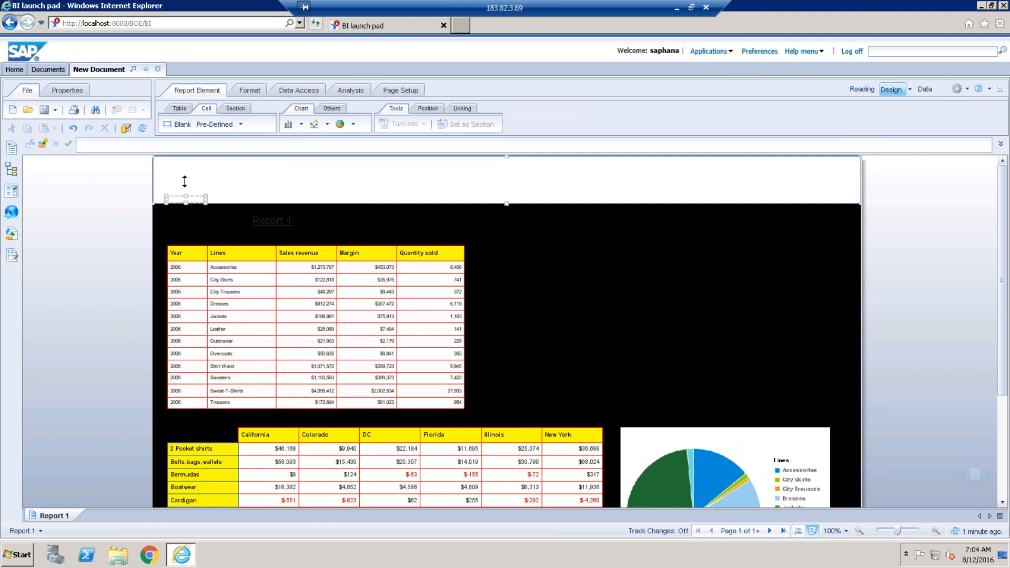
pyautogui.moveTo(186, 162); pyautogui.dragTo(186, 163)
pyautogui.moveTo(279, 182); pyautogui.dragTo(277, 182)
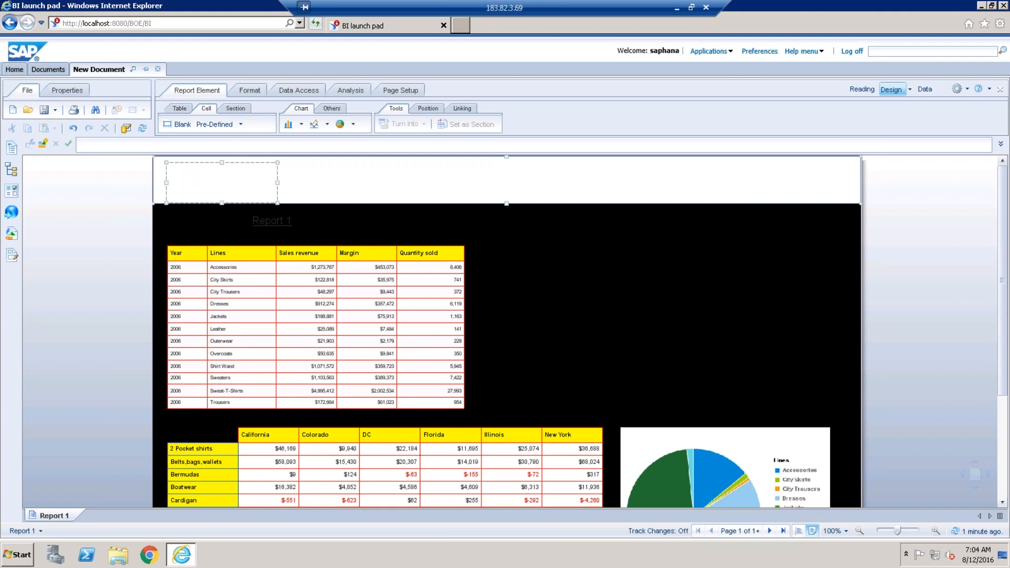
pyautogui.moveTo(160, 183); pyautogui.dragTo(152, 182)
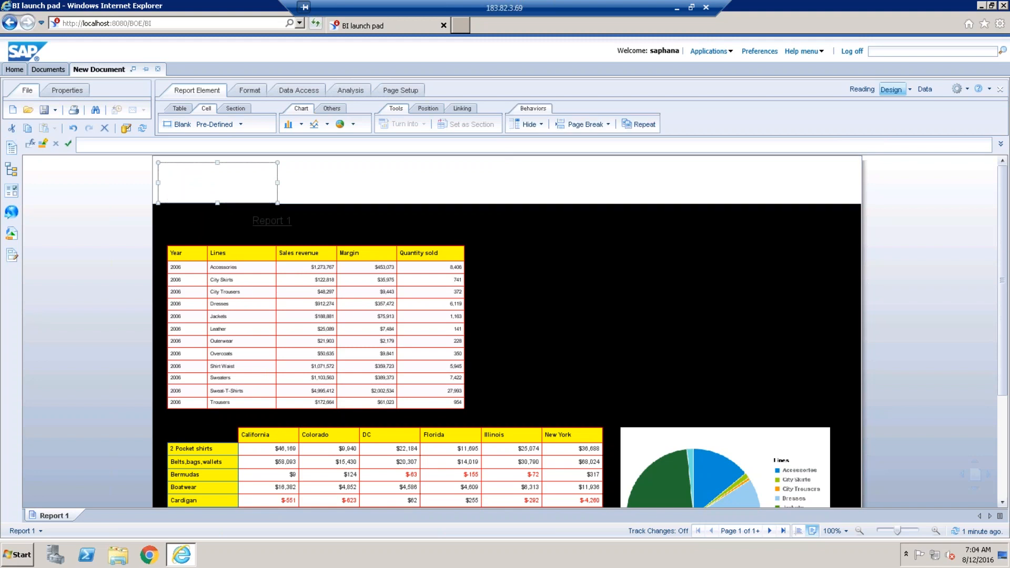
pyautogui.rightClick(194, 189)
# Set the cell's Appearance background to Image from file and browse the desktop for the image.
pyautogui.click(262, 425)
pyautogui.click(314, 234)
pyautogui.click(316, 222)
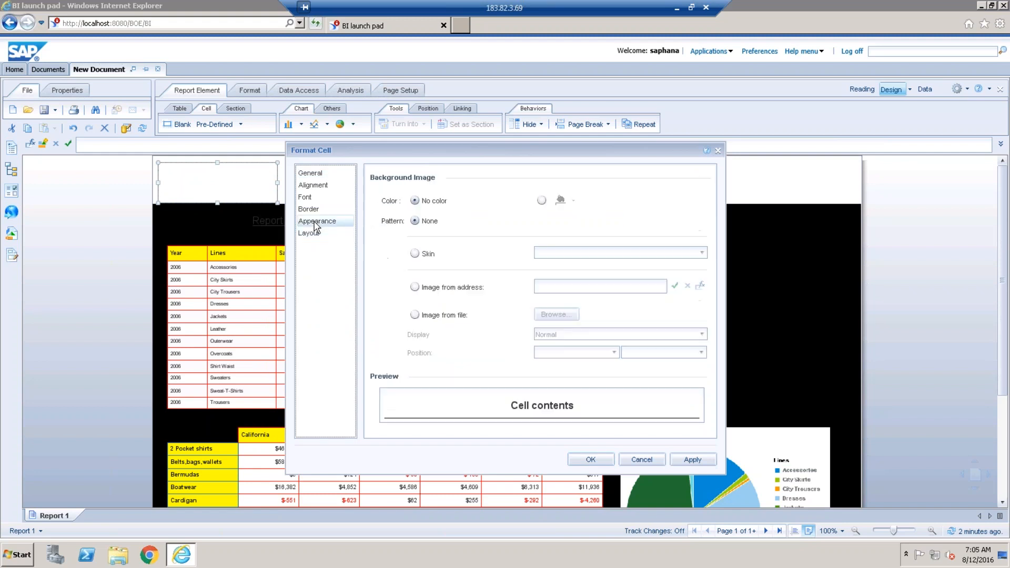
pyautogui.click(415, 316)
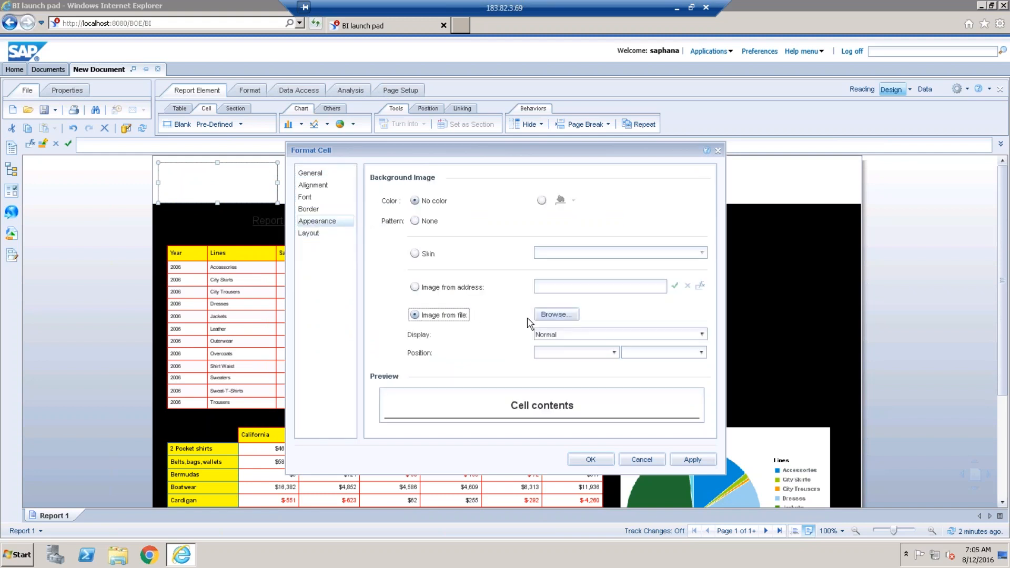
pyautogui.click(548, 319)
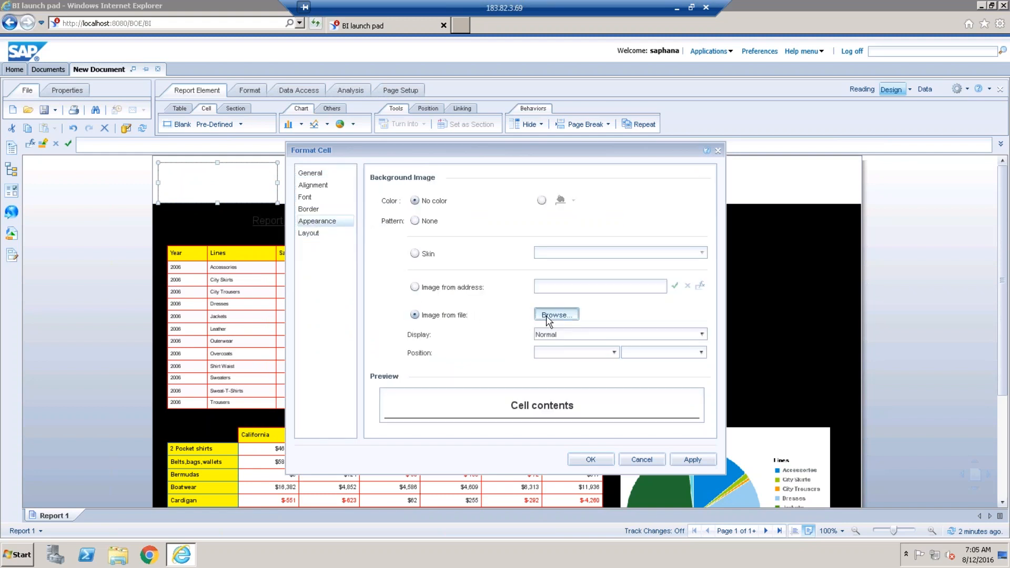
pyautogui.click(369, 250)
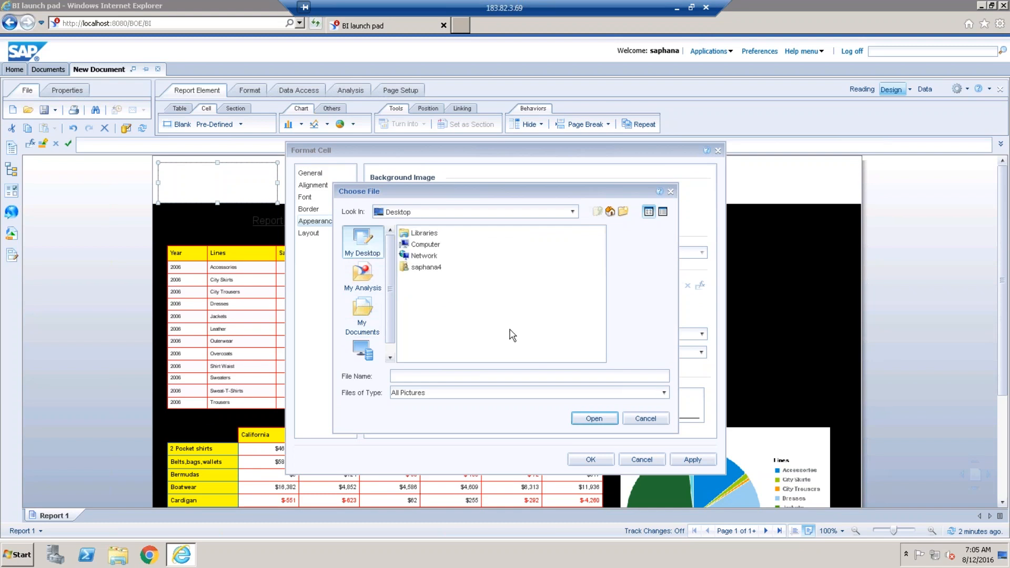
# Launch the registry editor through the Run box with the command regedit.
pyautogui.click(30, 562)
pyautogui.click(175, 434)
pyautogui.write('regedit')
pyautogui.press('Return')
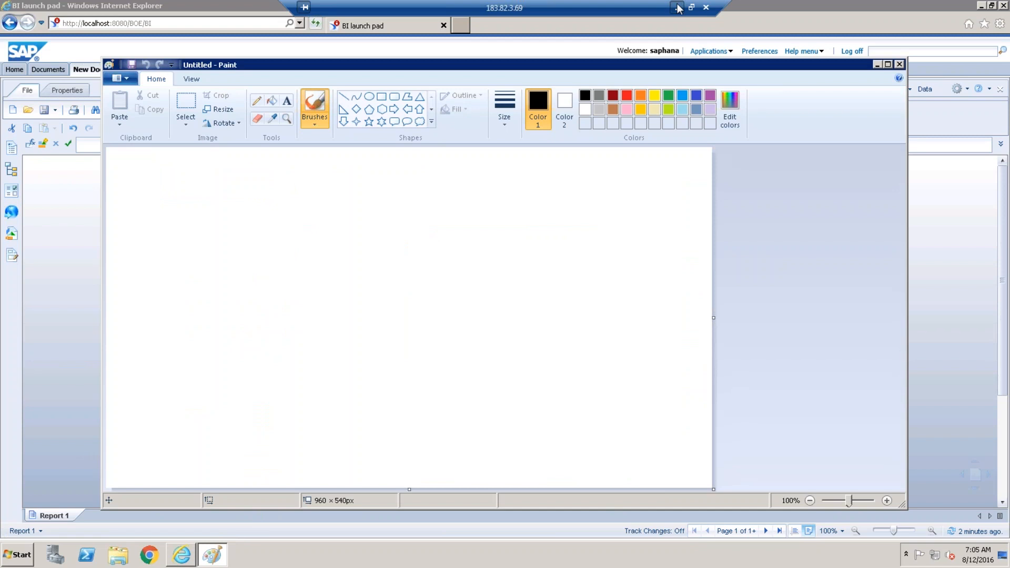
# Minimize Remote Desktop and load sapboonlinetrainings.com in the local Chrome browser.
pyautogui.click(678, 7)
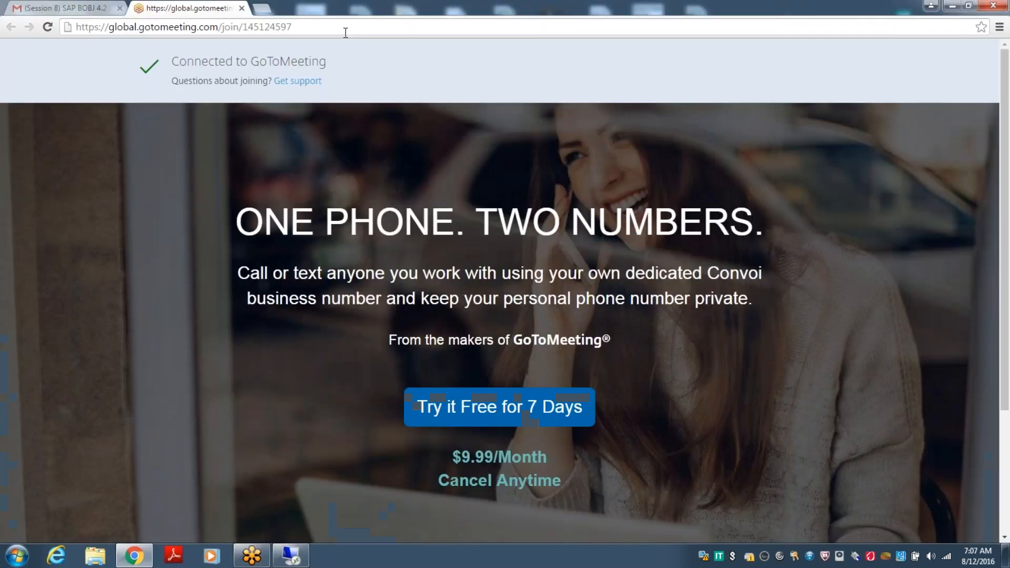
pyautogui.click(346, 33)
pyautogui.write('sapboonlinetrainings.com')
pyautogui.press('Return')
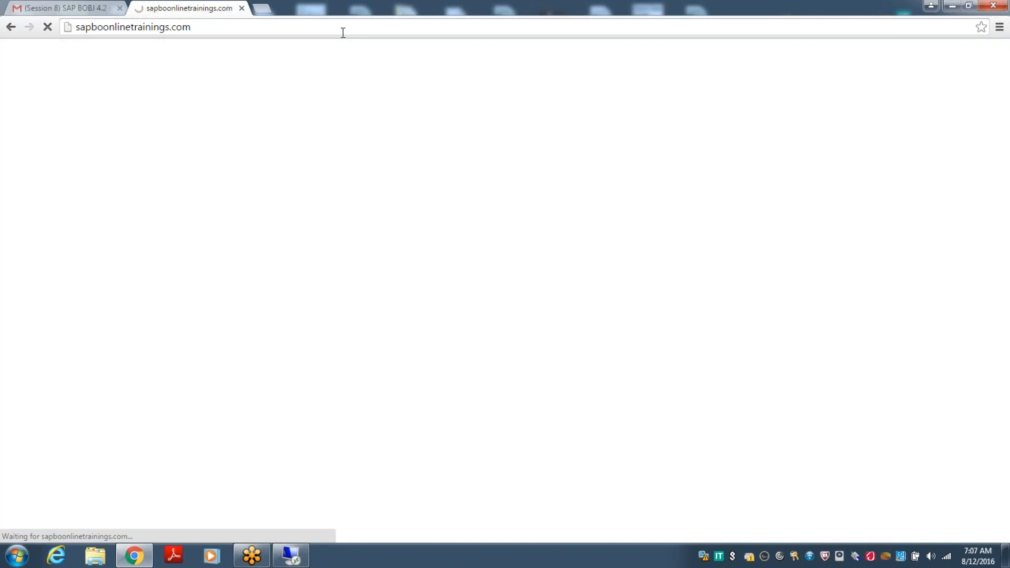
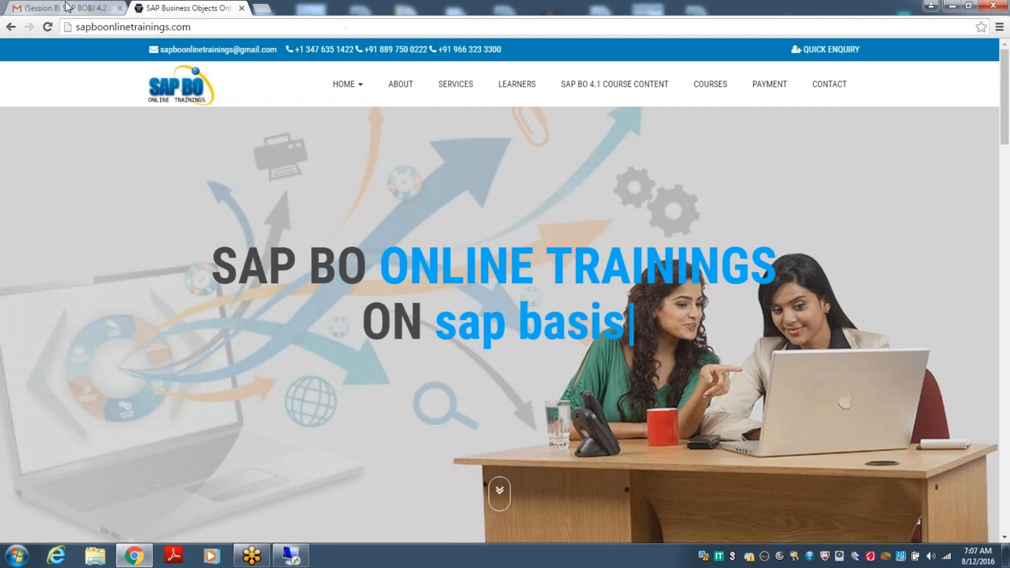
# Save the SAP BO site logo image to the Desktop as saplogo.jpg.
pyautogui.rightClick(184, 92)
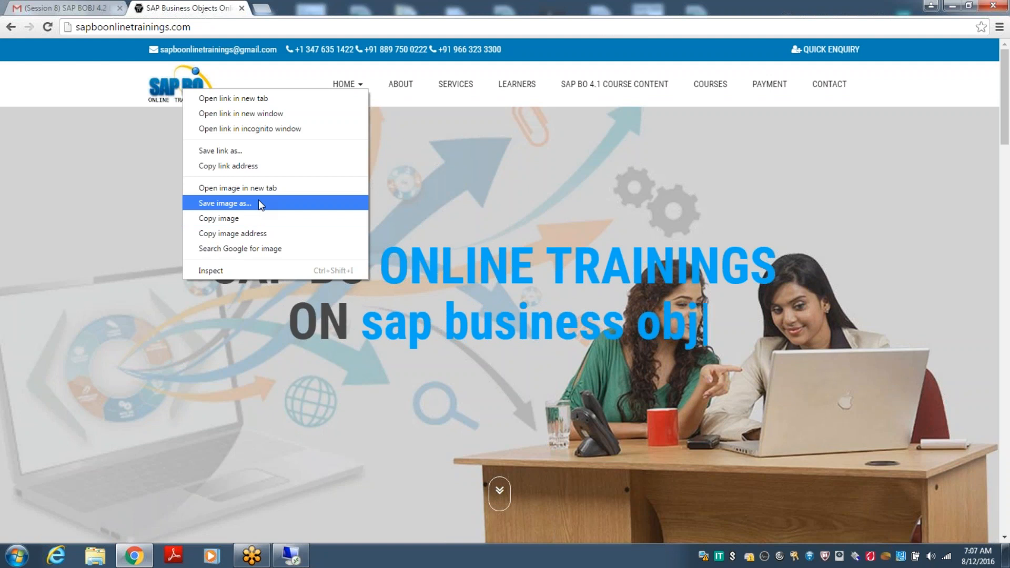
pyautogui.click(258, 201)
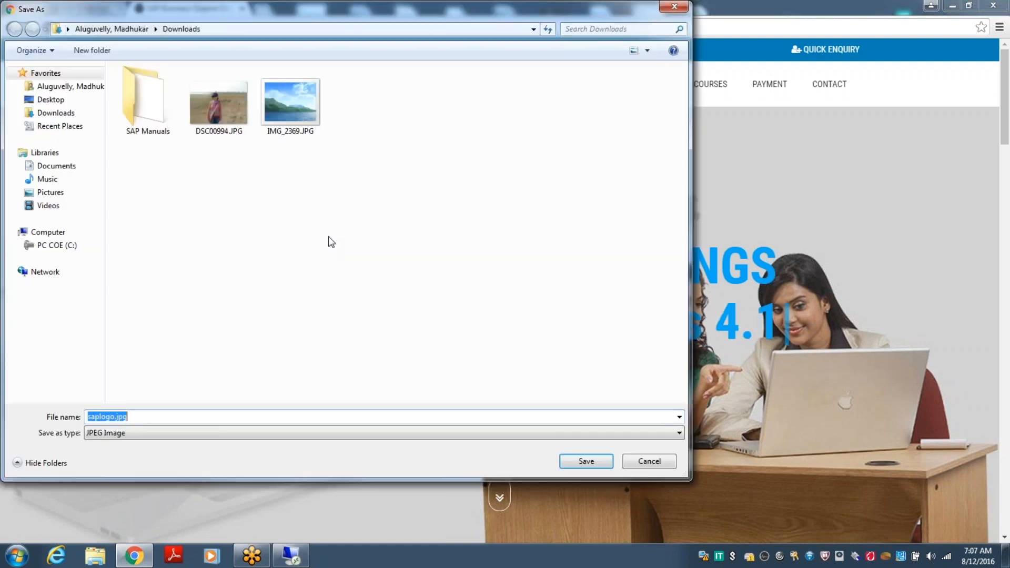
pyautogui.click(64, 101)
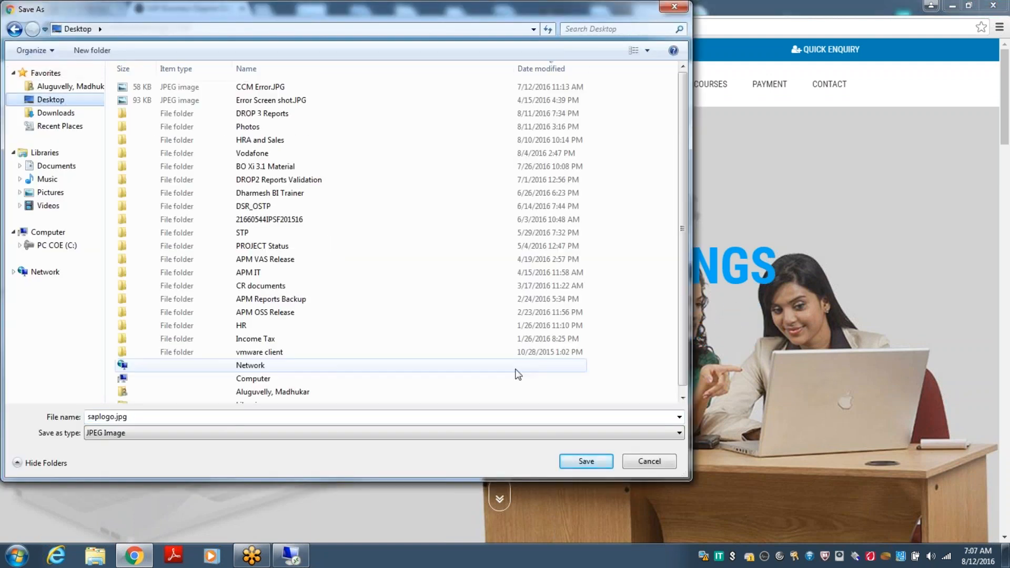
pyautogui.click(580, 465)
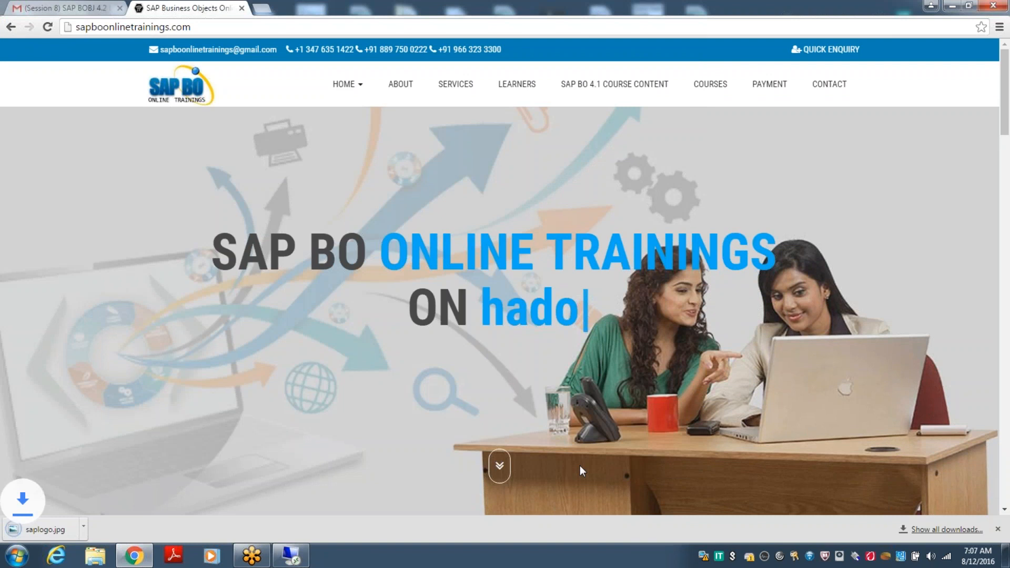
# Show the downloaded saplogo.jpg in its folder, then go back to the remote session.
pyautogui.click(16, 556)
pyautogui.click(401, 540)
pyautogui.click(127, 527)
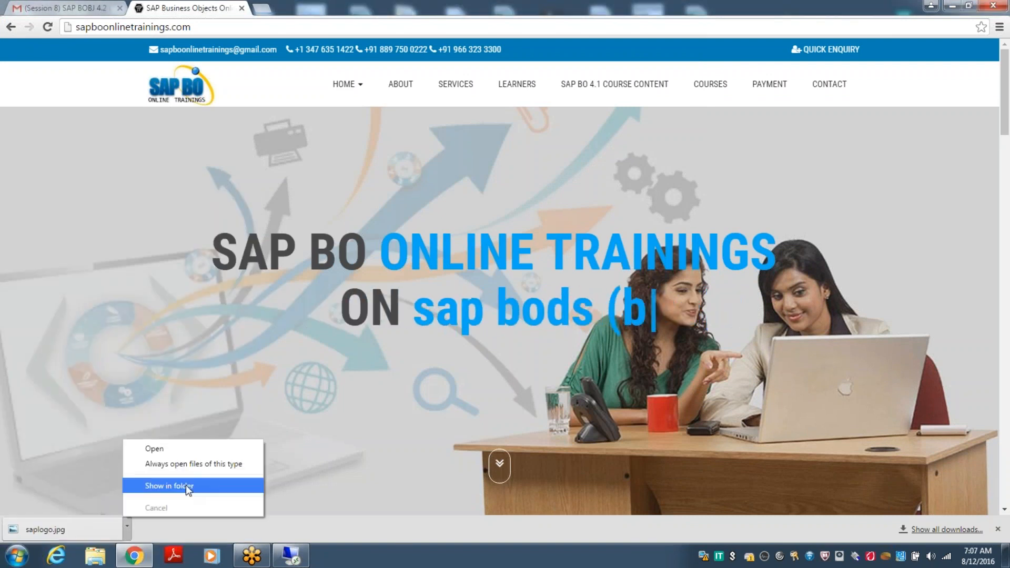
pyautogui.click(186, 485)
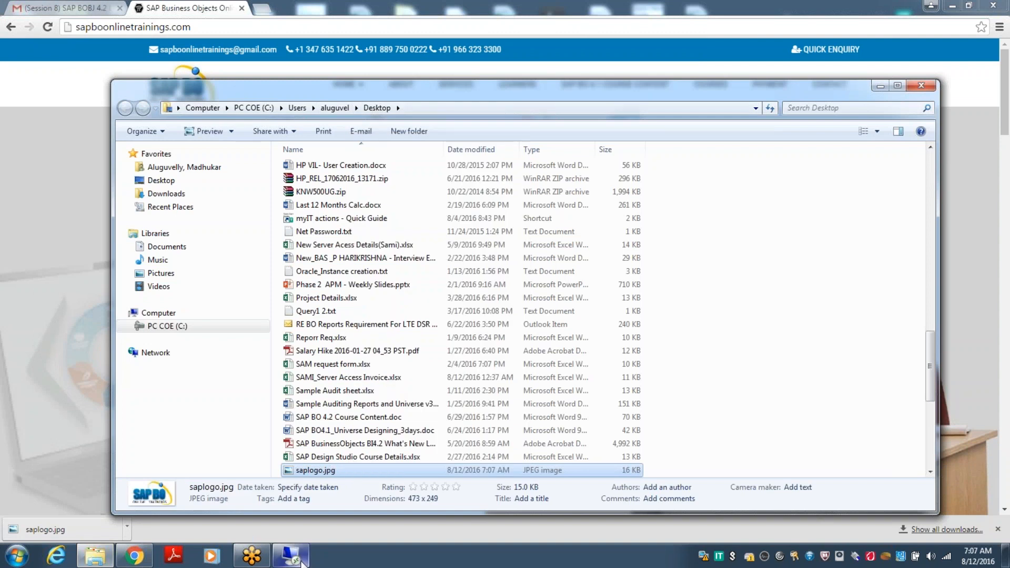
pyautogui.click(302, 563)
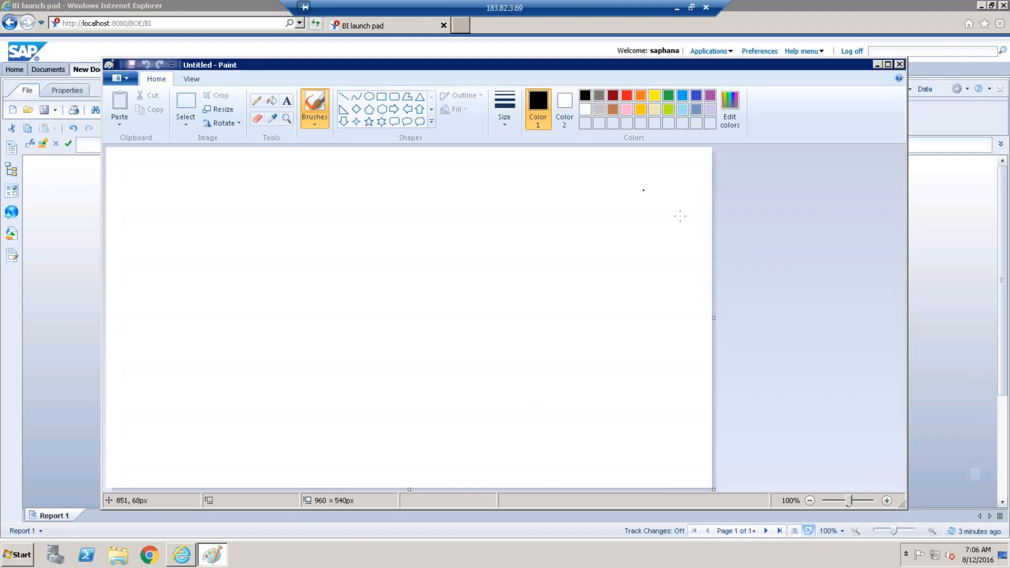
# Paste saplogo.jpg onto the remote desktop and bring back the BI launch pad window.
pyautogui.press('super+d')
pyautogui.rightClick(168, 356)
pyautogui.click(192, 401)
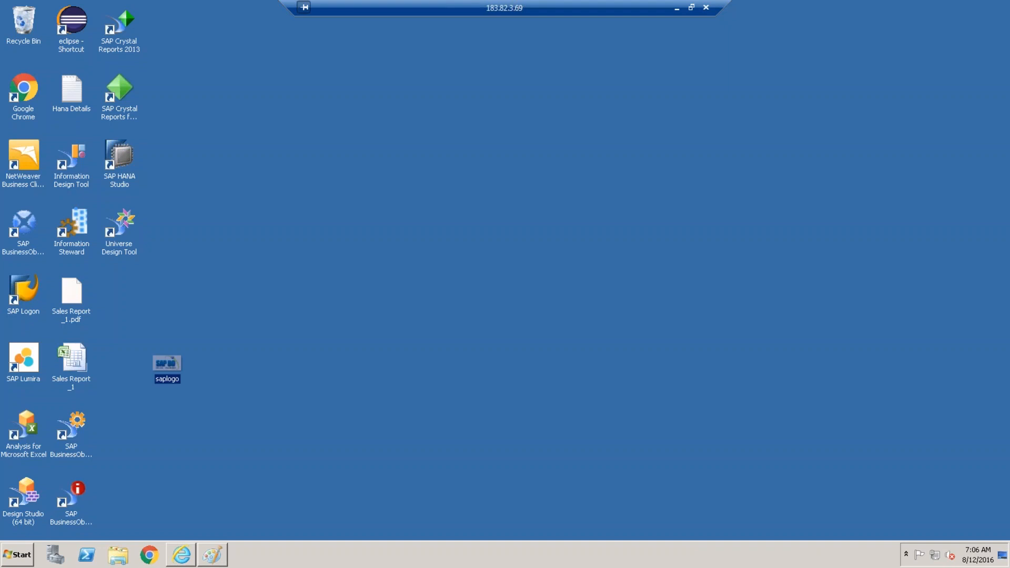
pyautogui.click(181, 555)
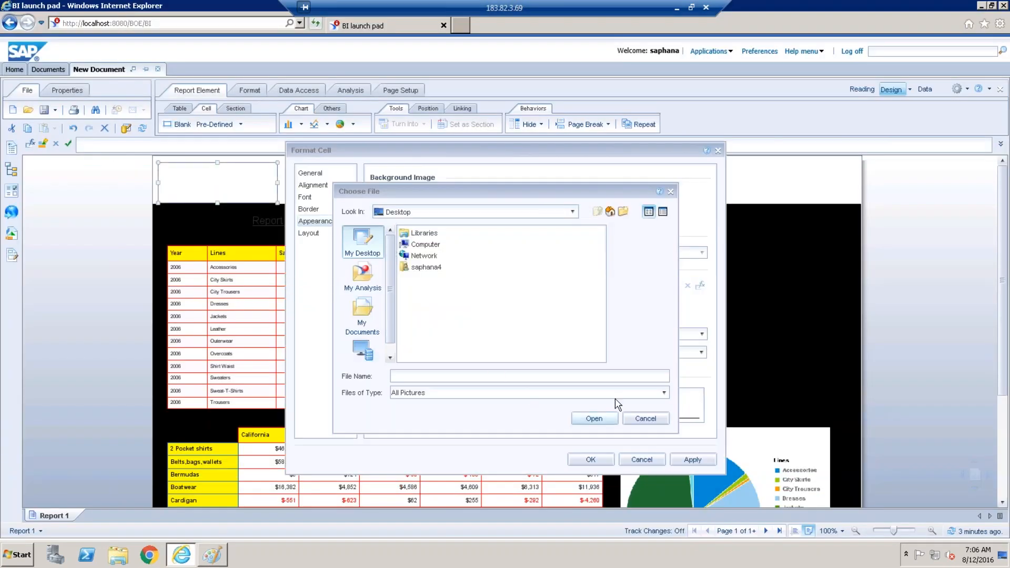
# Set saplogo.jpg from the Desktop as the header cell's background image.
pyautogui.click(372, 311)
pyautogui.click(363, 239)
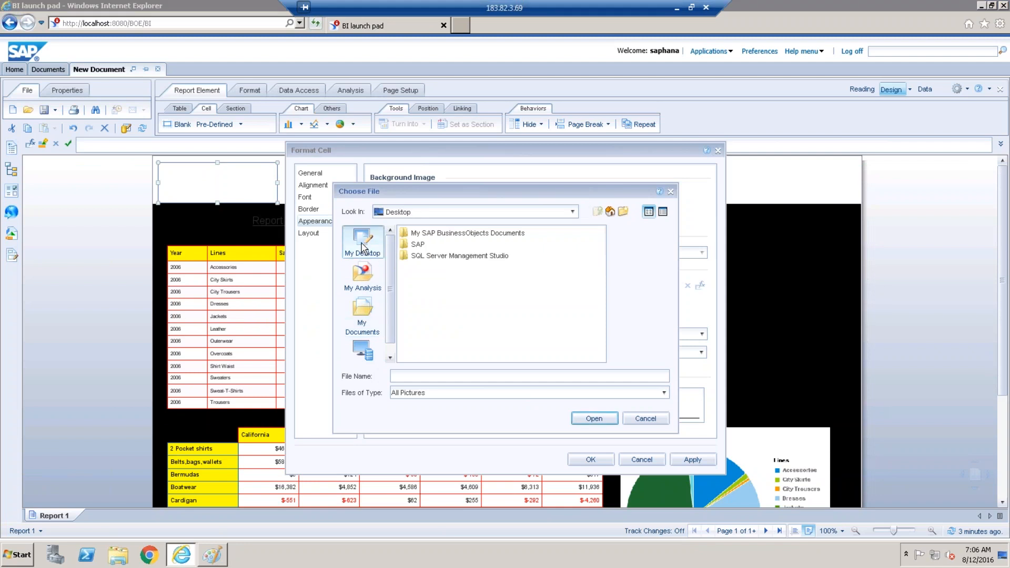
pyautogui.click(433, 280)
pyautogui.click(596, 420)
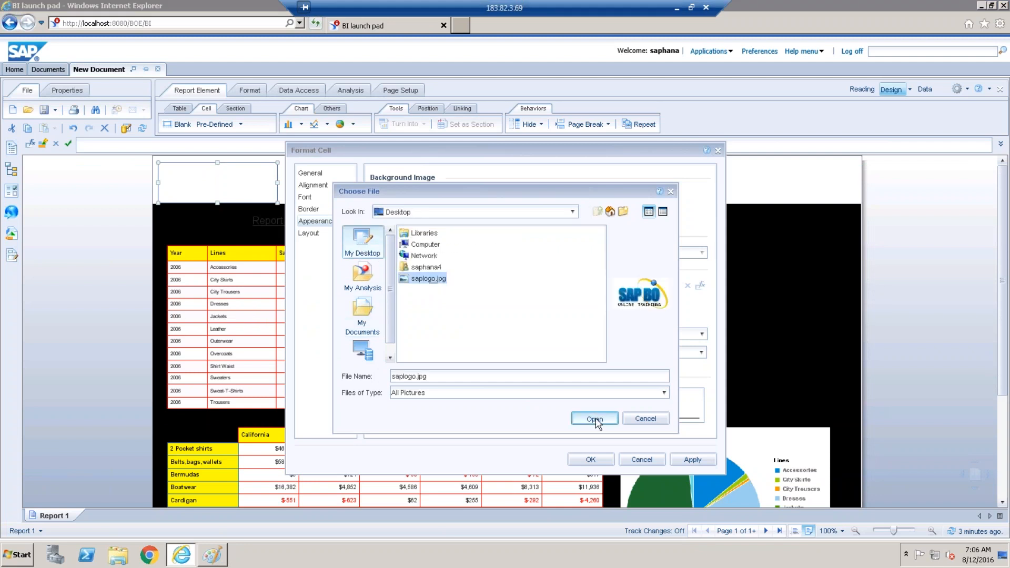
pyautogui.click(590, 460)
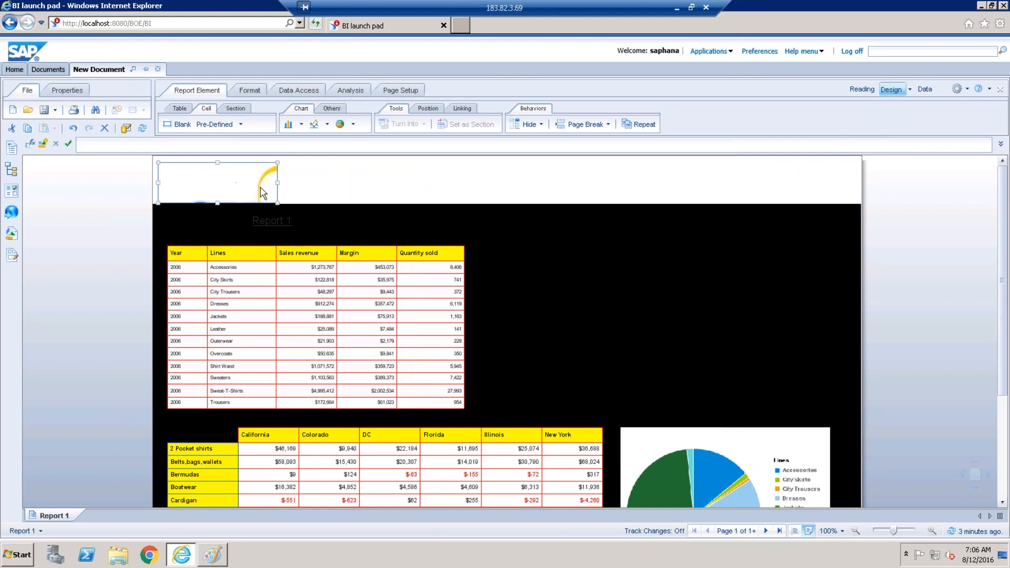
# Widen and heighten the logo cell and make the report header band taller.
pyautogui.moveTo(279, 181); pyautogui.dragTo(330, 179)
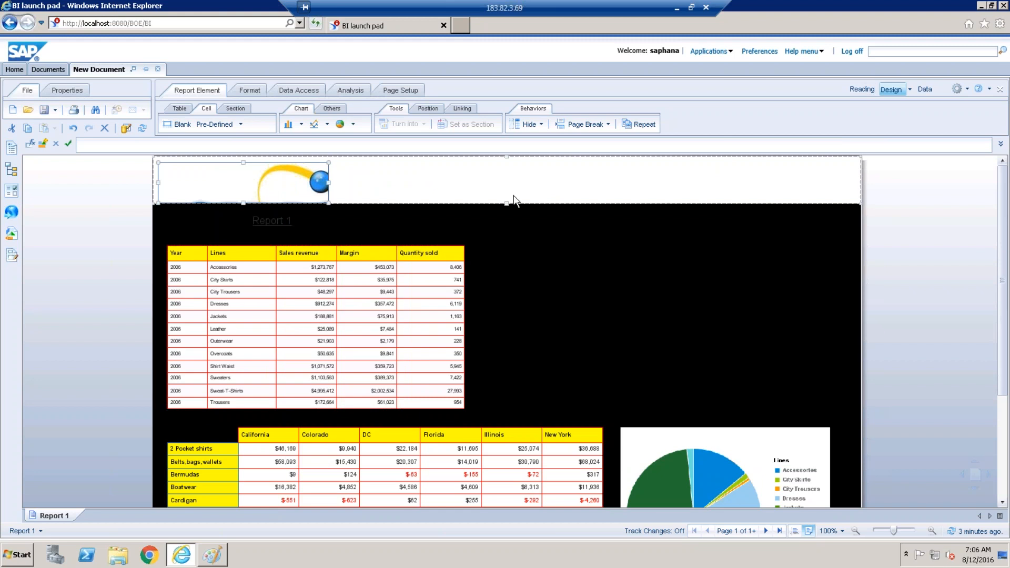
pyautogui.moveTo(507, 204); pyautogui.dragTo(512, 235)
pyautogui.click(244, 199)
pyautogui.moveTo(242, 202); pyautogui.dragTo(243, 231)
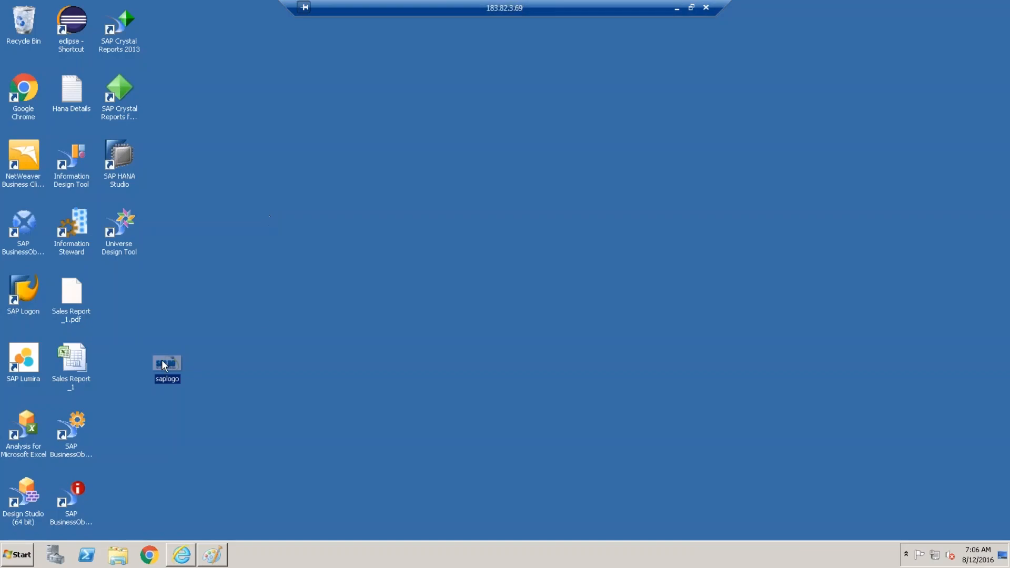
# Open saplogo in Paint and resize it to 50%, then 70% (166 × 88 px).
pyautogui.rightClick(163, 361)
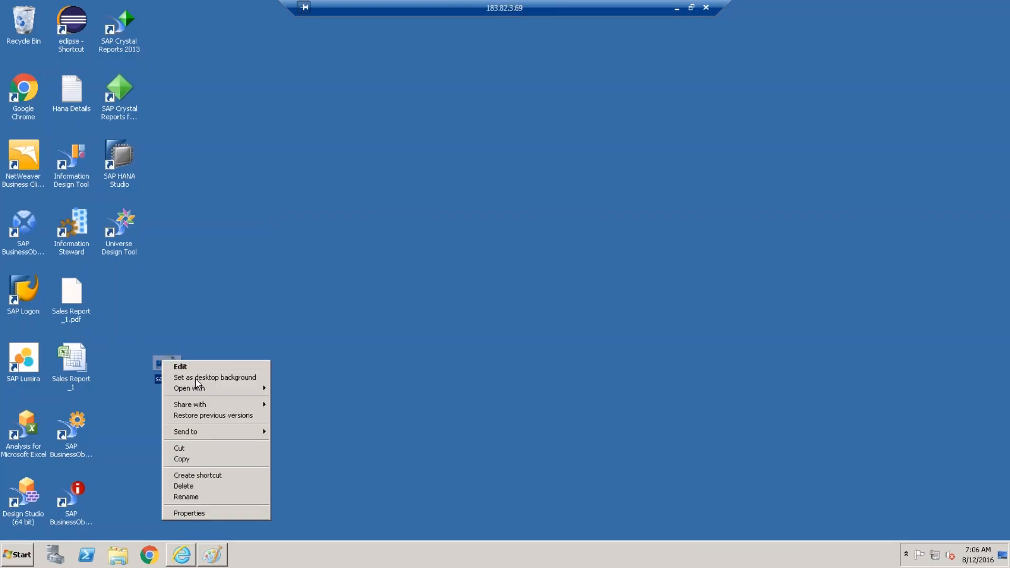
pyautogui.moveTo(208, 392)
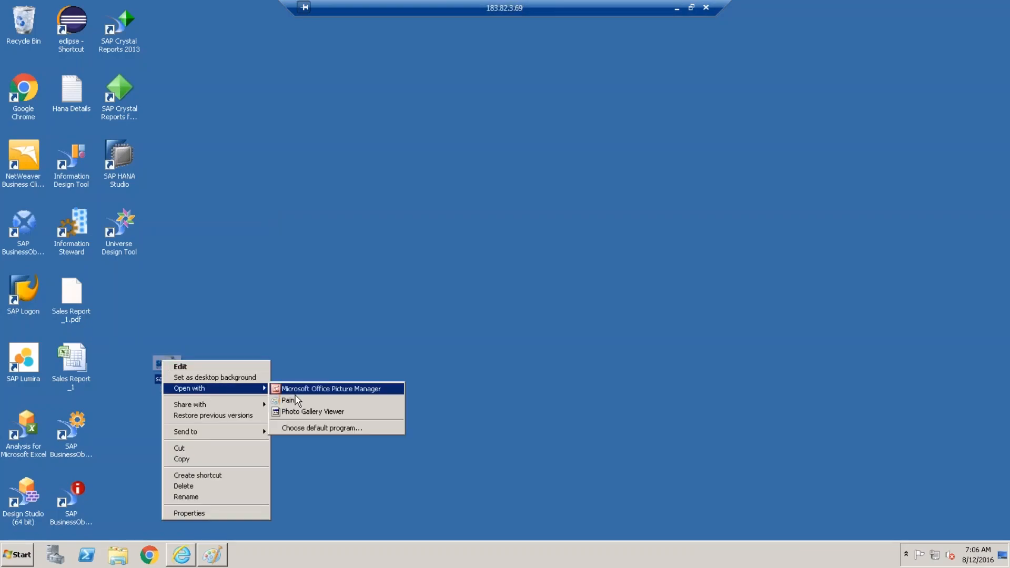
pyautogui.click(287, 402)
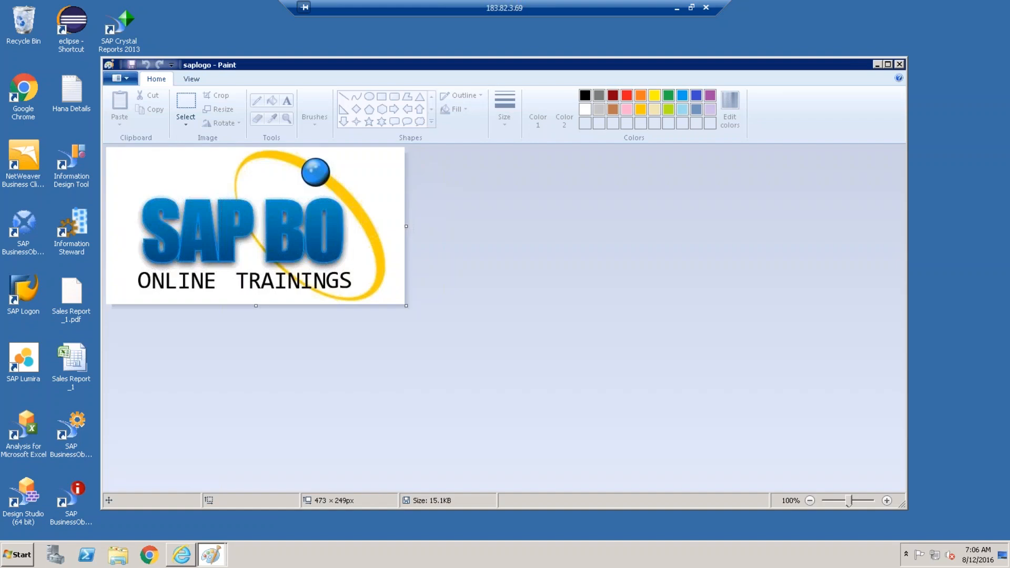
pyautogui.click(219, 109)
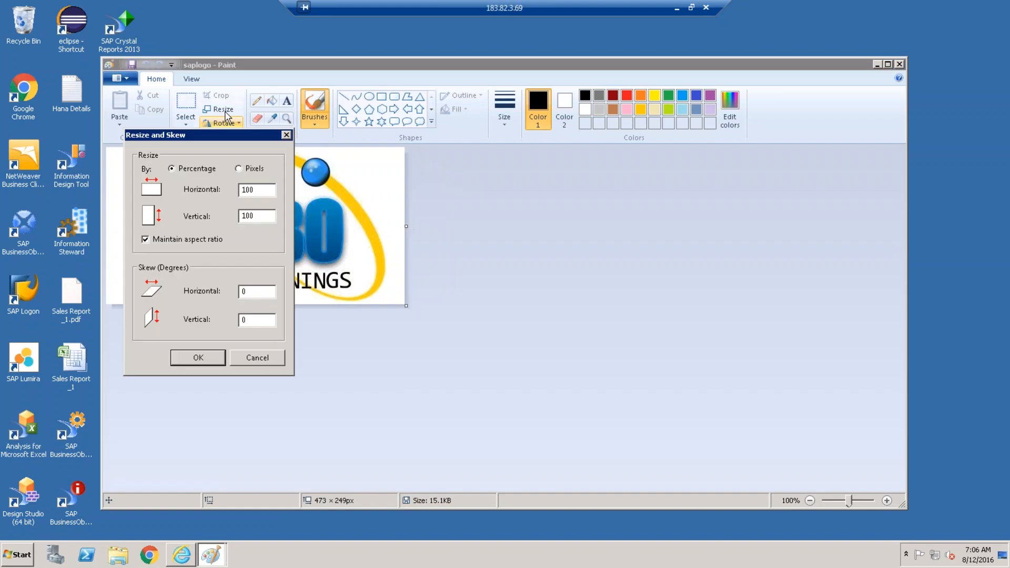
pyautogui.doubleClick(240, 188)
pyautogui.write('50')
pyautogui.press('Return')
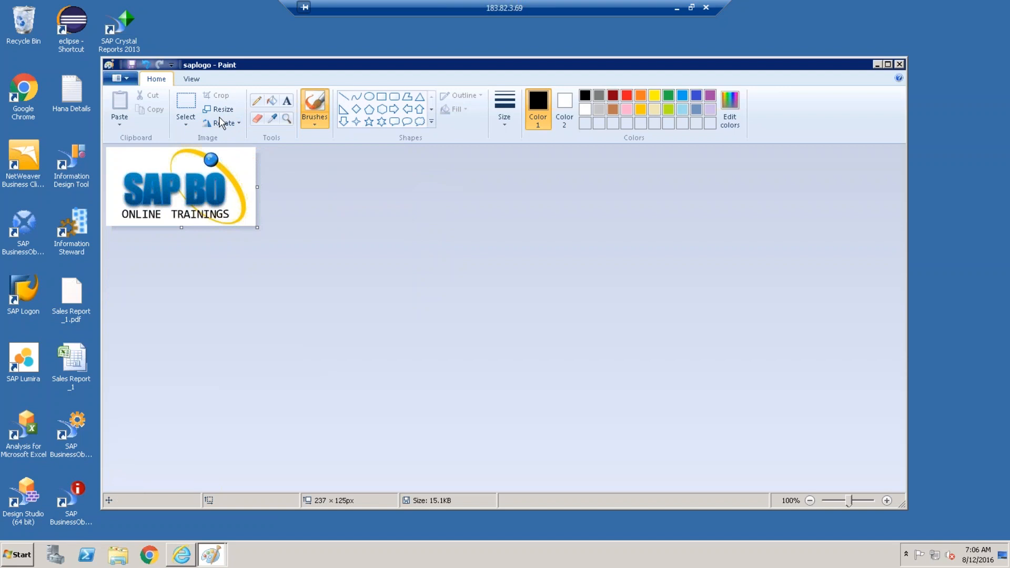
pyautogui.hotkey('ctrl', 'w')
pyautogui.moveTo(266, 191); pyautogui.dragTo(224, 191)
pyautogui.write('70')
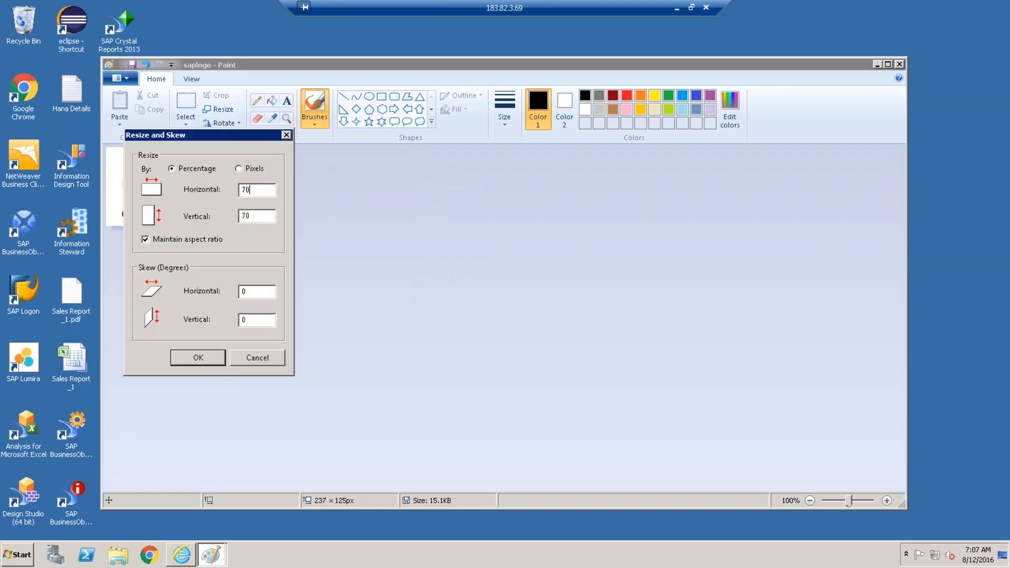
pyautogui.click(198, 358)
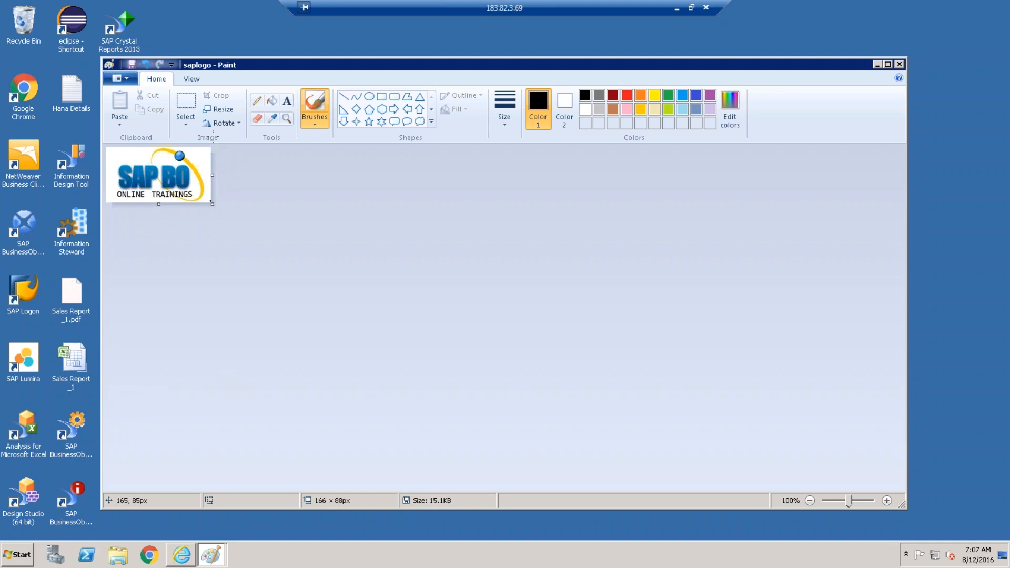
# Save the resized saplogo image and return to the BI launch pad report.
pyautogui.click(128, 81)
pyautogui.click(129, 81)
pyautogui.click(128, 81)
pyautogui.click(140, 154)
pyautogui.click(183, 556)
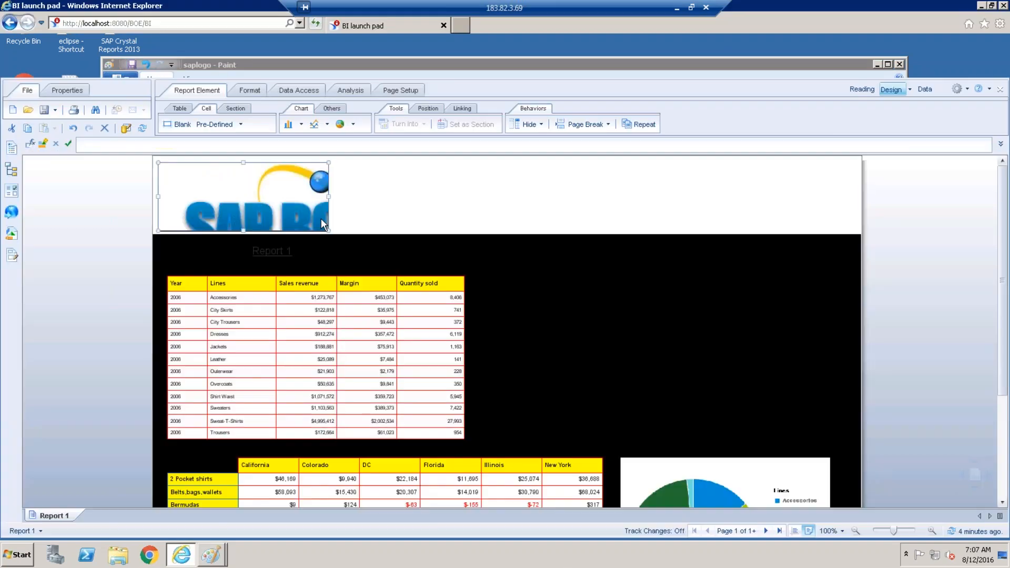
# Replace the logo cell's Appearance background with the resized saplogo.jpg.
pyautogui.rightClick(275, 182)
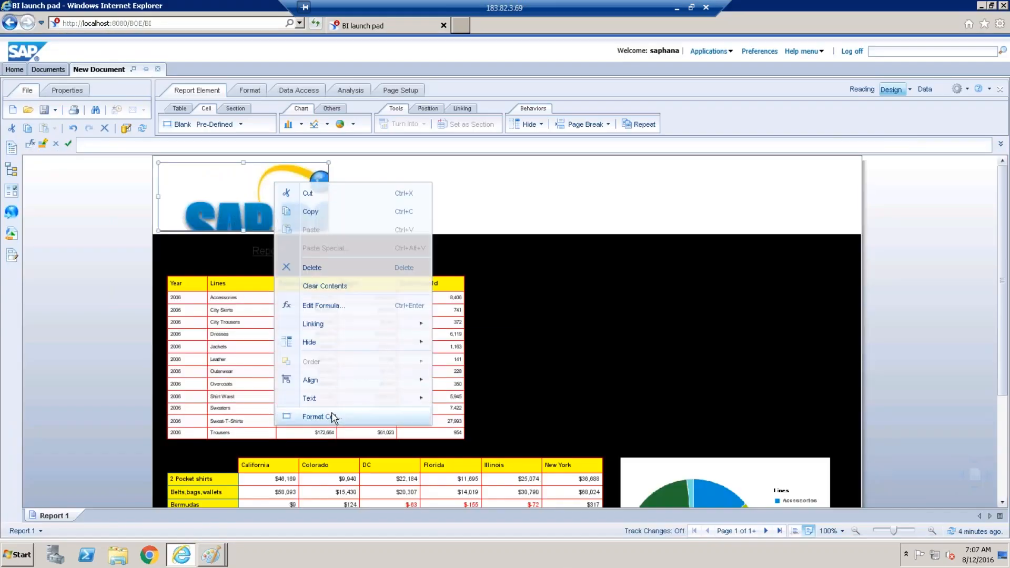
pyautogui.rightClick(238, 219)
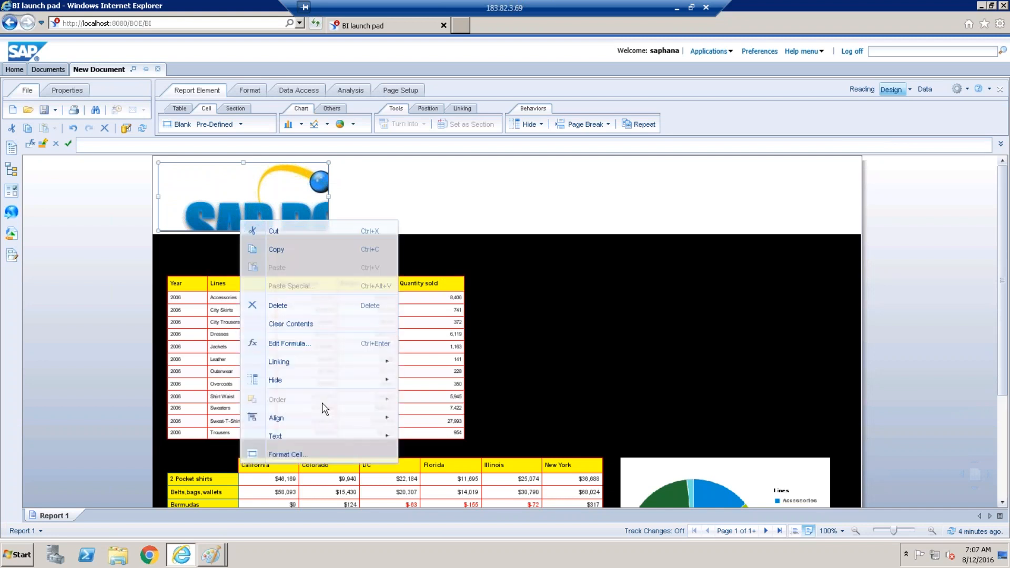
pyautogui.click(315, 452)
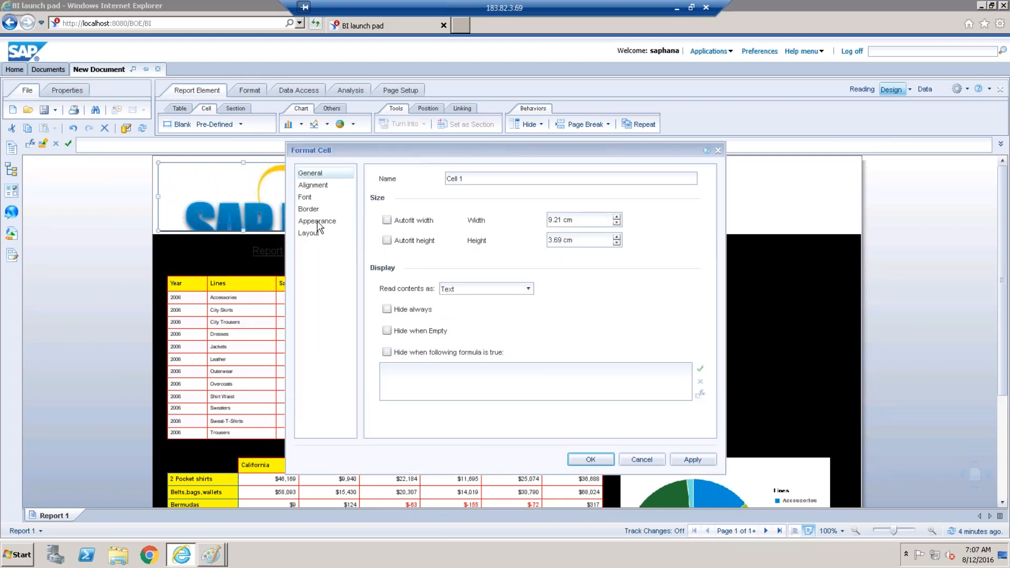
pyautogui.click(317, 220)
pyautogui.click(566, 317)
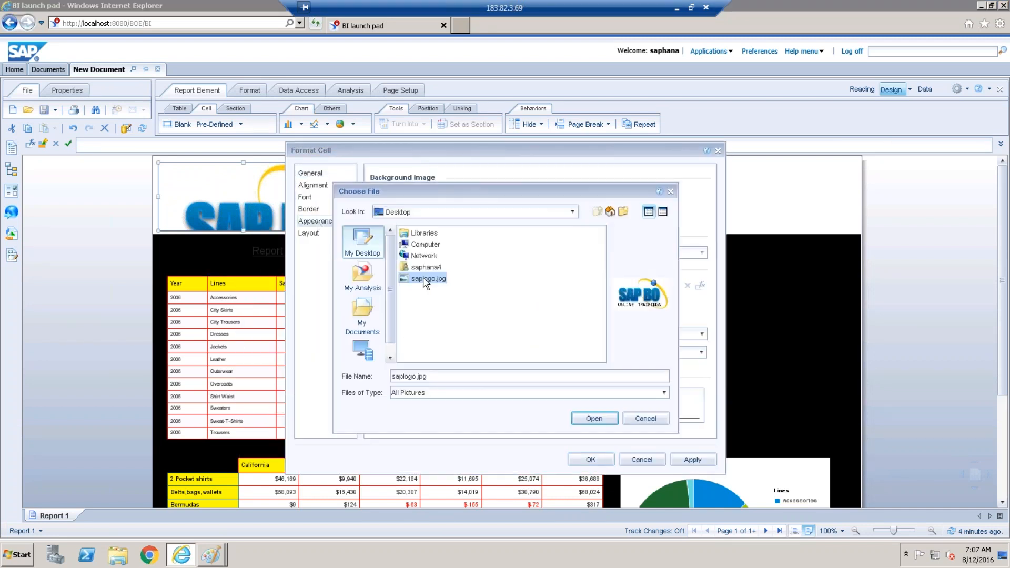
pyautogui.click(584, 419)
pyautogui.click(590, 459)
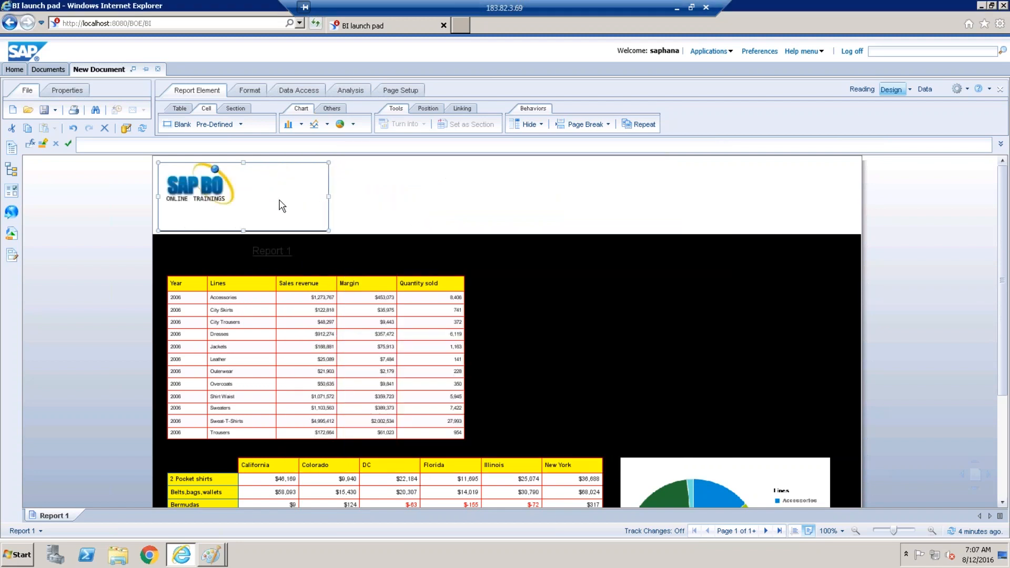
pyautogui.click(333, 231)
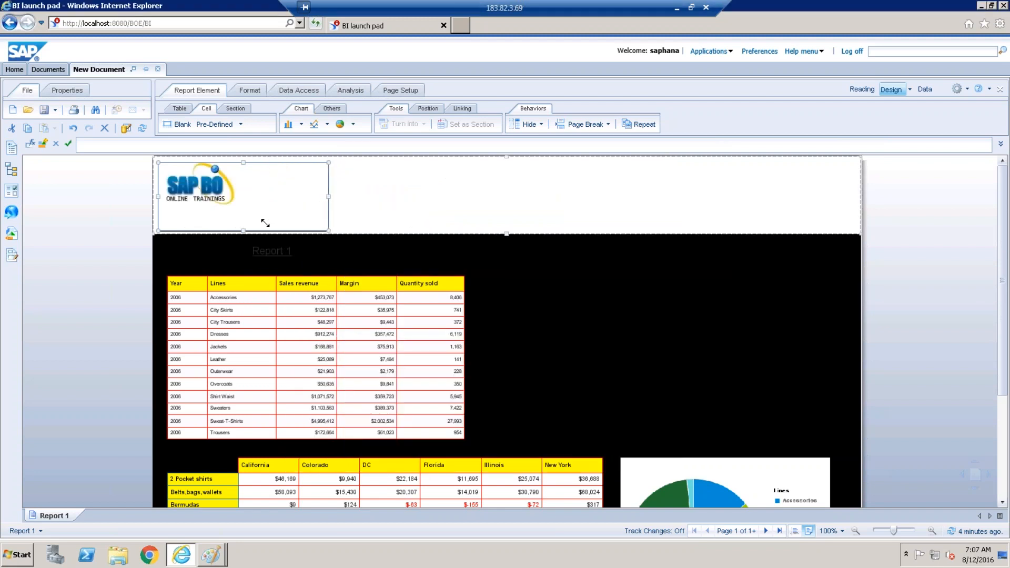
# Shrink the logo cell to fit the smaller logo and shorten the page header beneath it.
pyautogui.moveTo(246, 209); pyautogui.dragTo(222, 187)
pyautogui.click(512, 232)
pyautogui.moveTo(507, 233); pyautogui.dragTo(507, 218)
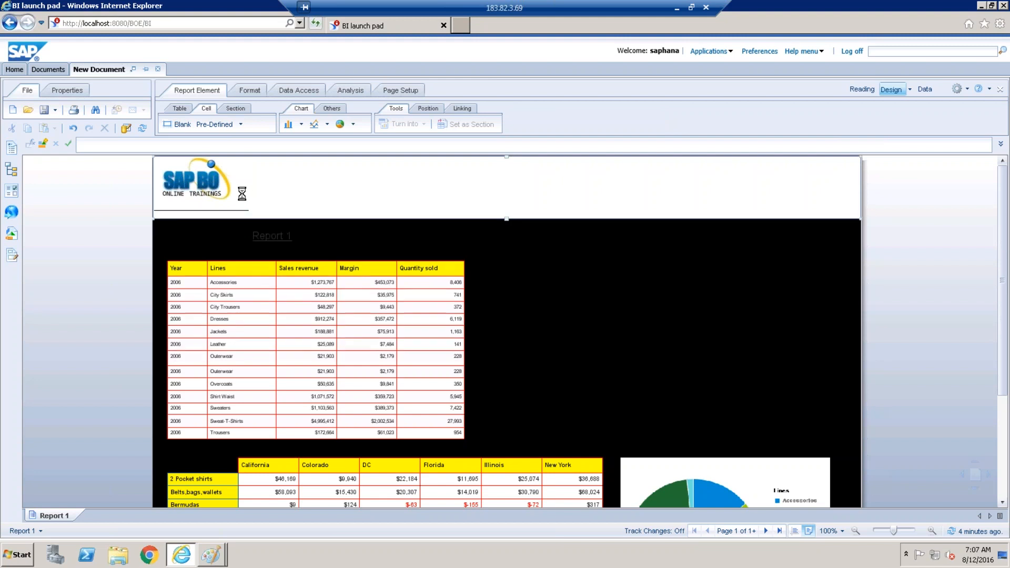
pyautogui.click(243, 202)
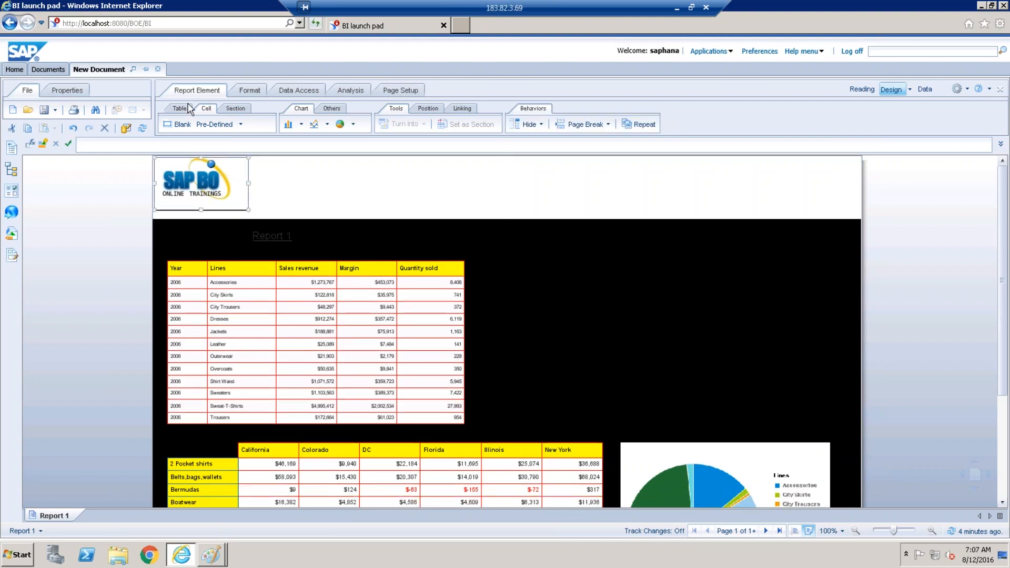
pyautogui.click(241, 93)
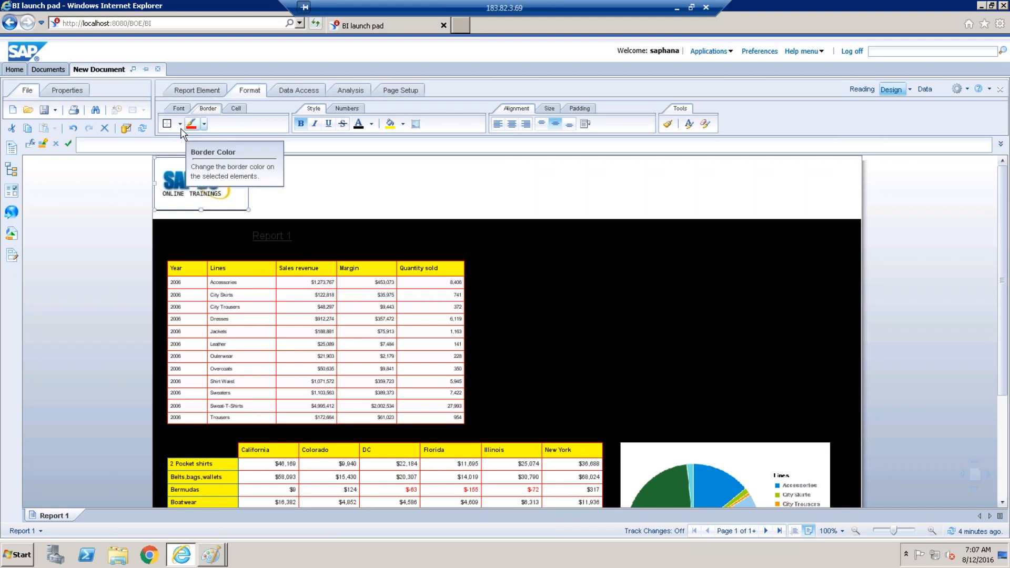
pyautogui.click(179, 124)
pyautogui.click(176, 142)
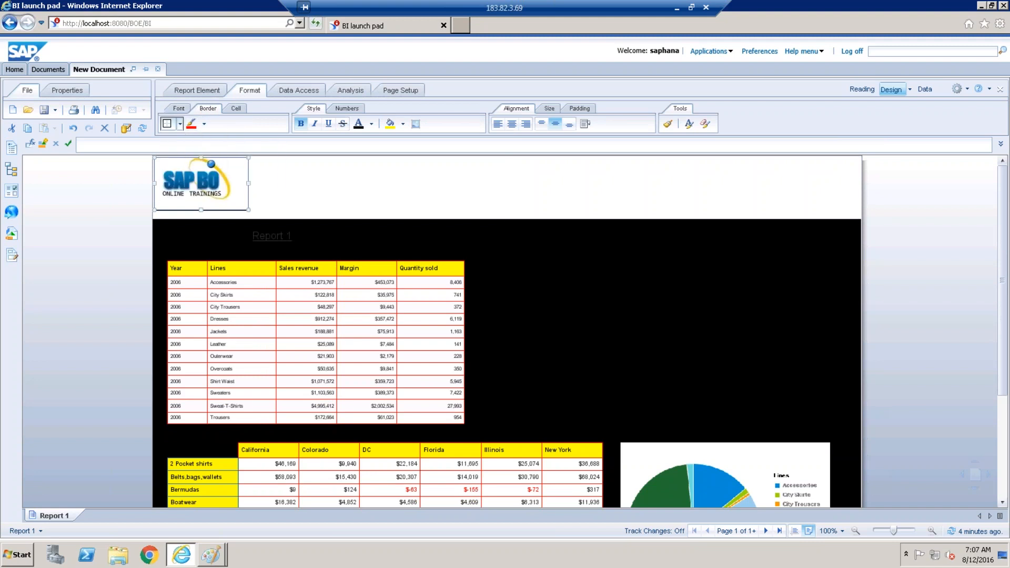
pyautogui.click(468, 215)
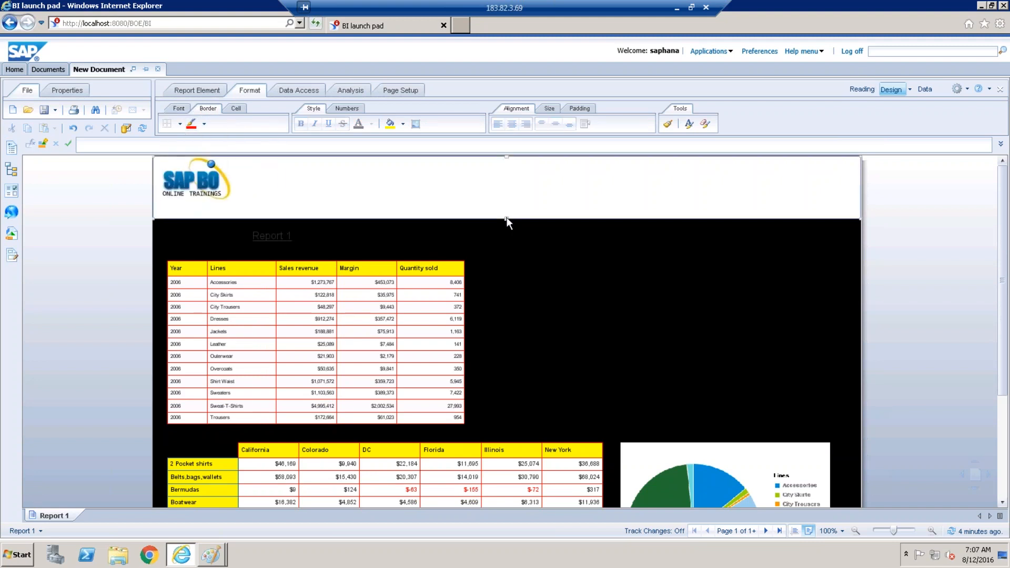
pyautogui.moveTo(506, 218); pyautogui.dragTo(507, 205)
# Choose a Blank cell from the Report Element cell options.
pyautogui.click(184, 90)
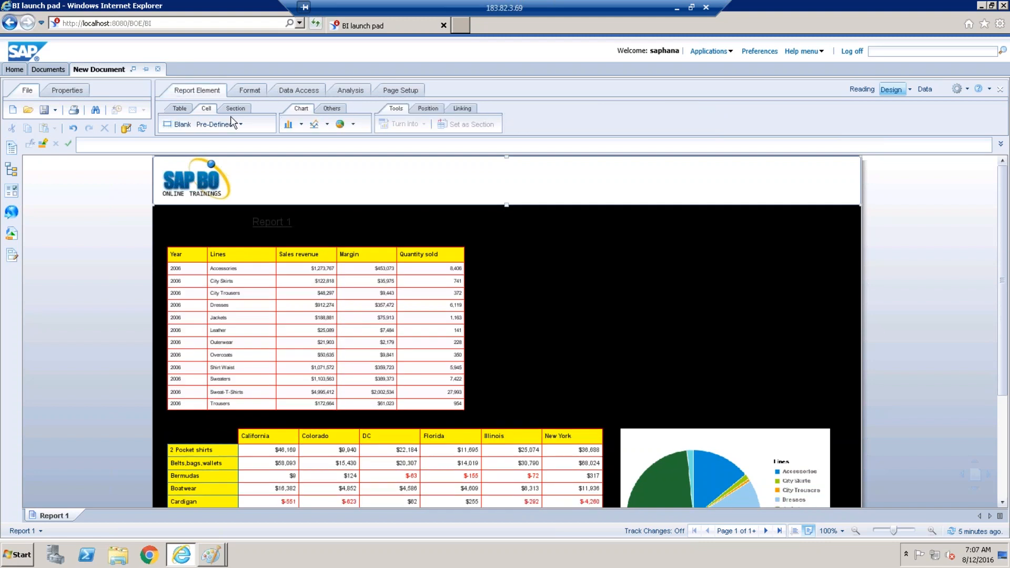
pyautogui.click(249, 90)
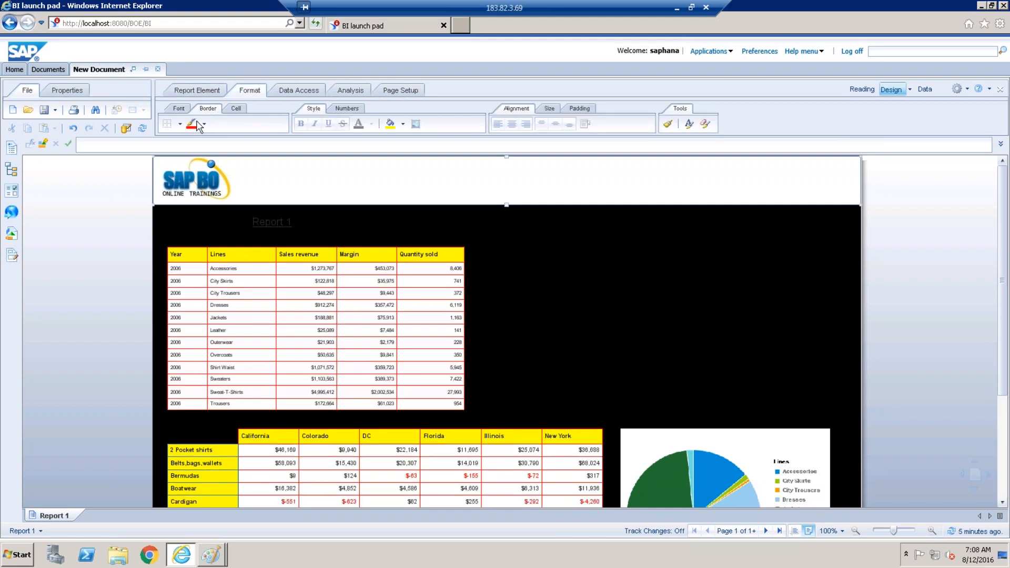
pyautogui.click(199, 91)
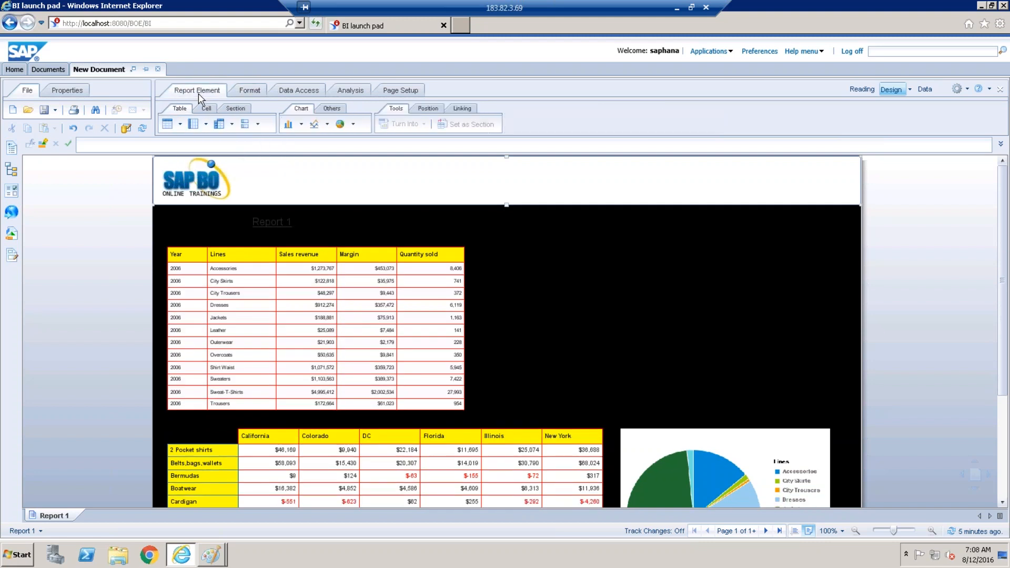
pyautogui.click(205, 109)
pyautogui.click(176, 124)
# Place a blank cell in the page header beside the logo and enlarge it.
pyautogui.click(373, 169)
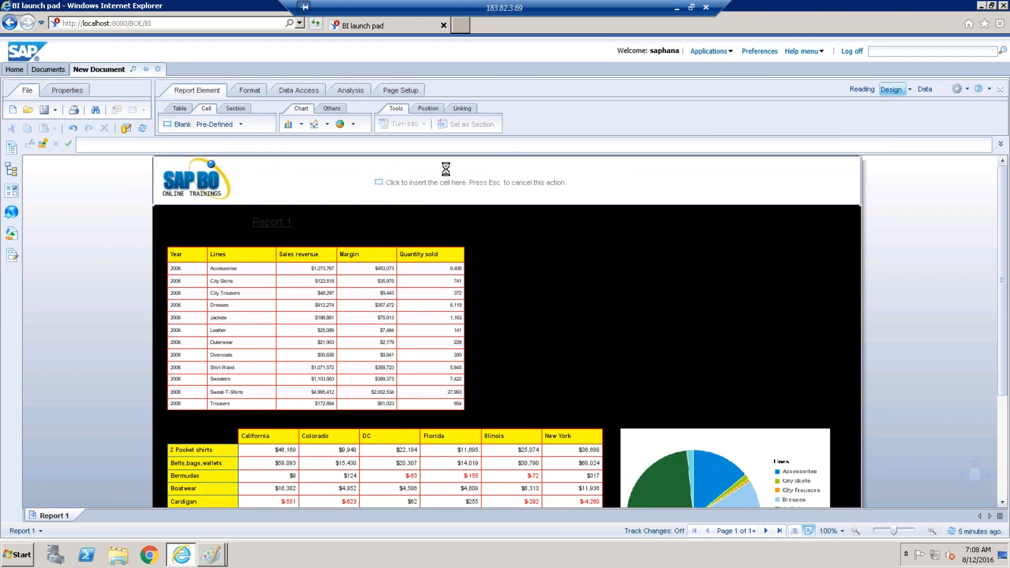
pyautogui.click(408, 180)
pyautogui.moveTo(412, 180)
pyautogui.mouseDown()
pyautogui.moveTo(511, 187)
pyautogui.moveTo(428, 183)
pyautogui.mouseUp()
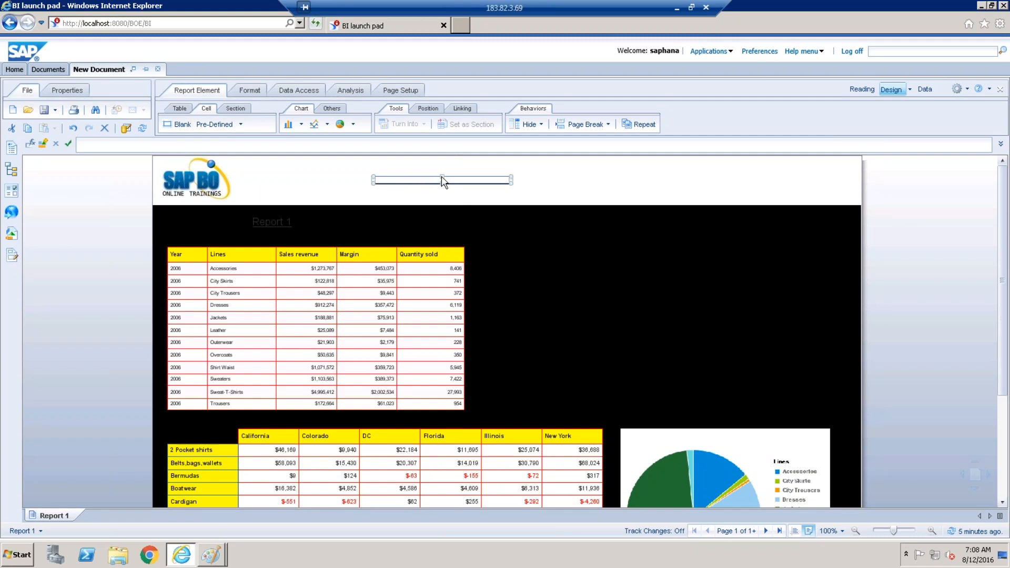
pyautogui.moveTo(442, 164); pyautogui.dragTo(442, 165)
pyautogui.moveTo(442, 183); pyautogui.dragTo(443, 195)
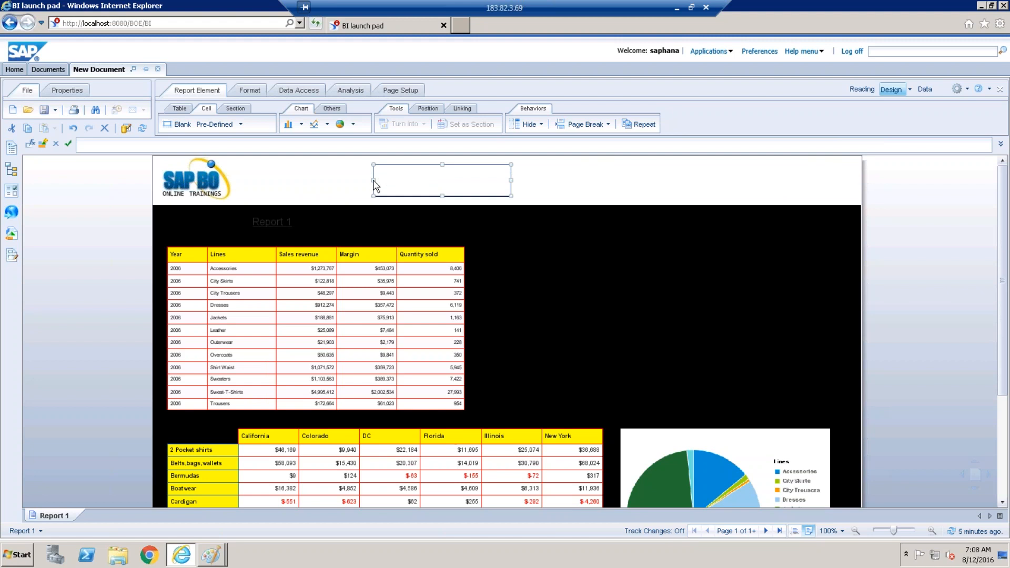
pyautogui.moveTo(343, 182); pyautogui.dragTo(338, 181)
pyautogui.moveTo(513, 186); pyautogui.dragTo(560, 182)
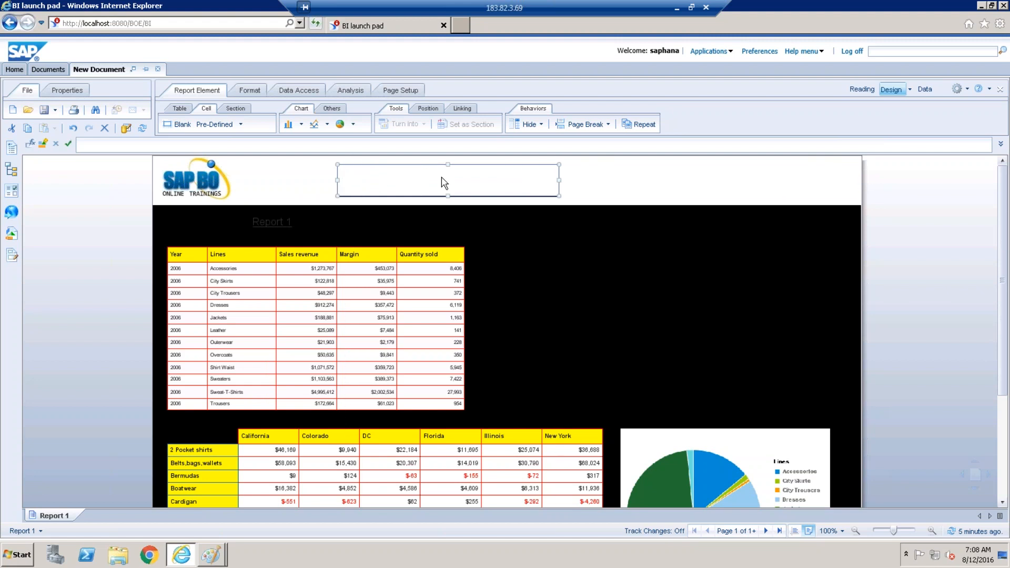
# Enter 'Sales Reports' as the new cell's text.
pyautogui.click(371, 145)
pyautogui.write('Sa')
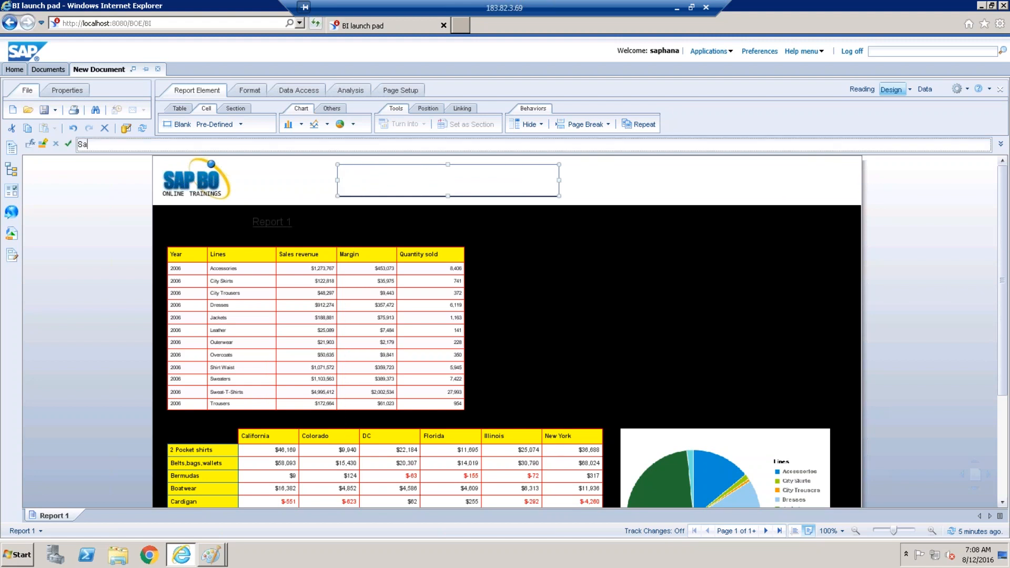
pyautogui.write('les Reports')
pyautogui.press('Return')
pyautogui.click(186, 108)
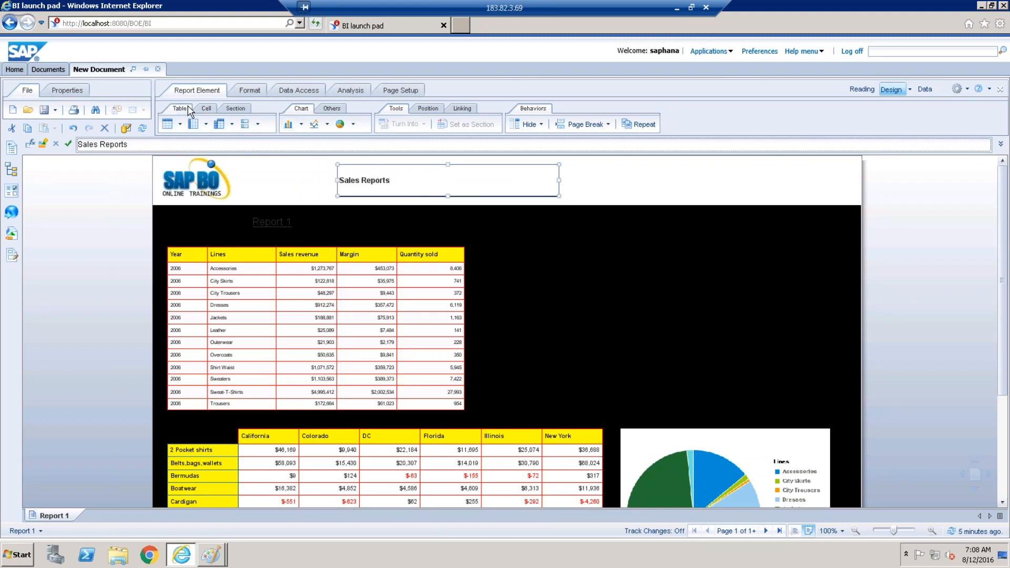
# Set the title cell's font size to 20.
pyautogui.click(261, 93)
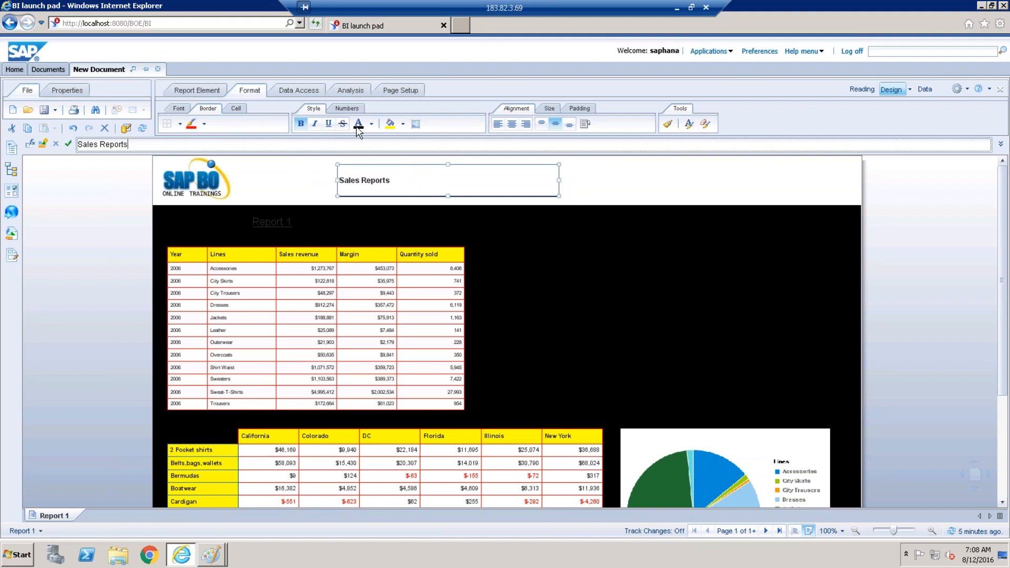
pyautogui.click(242, 111)
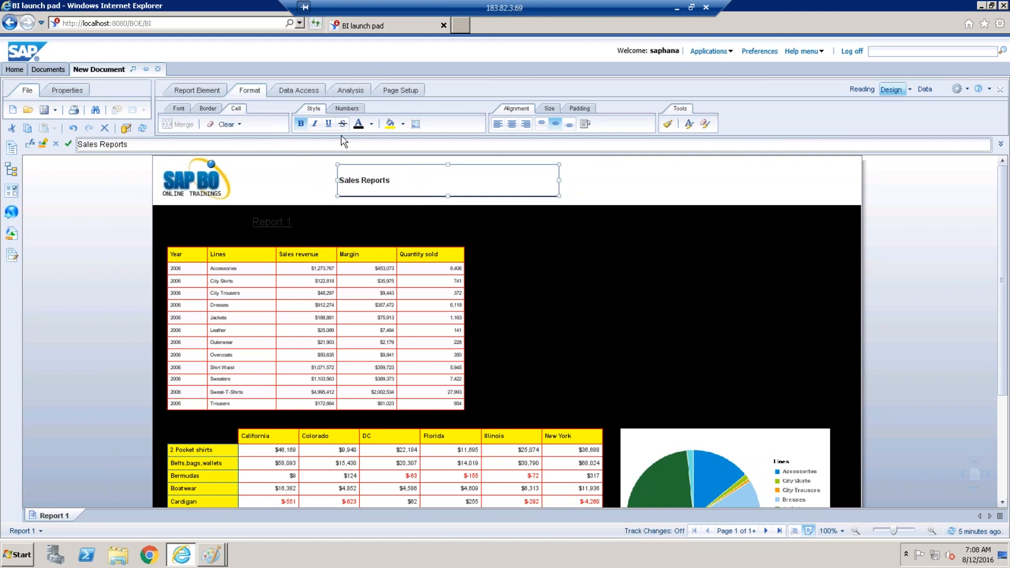
pyautogui.click(179, 109)
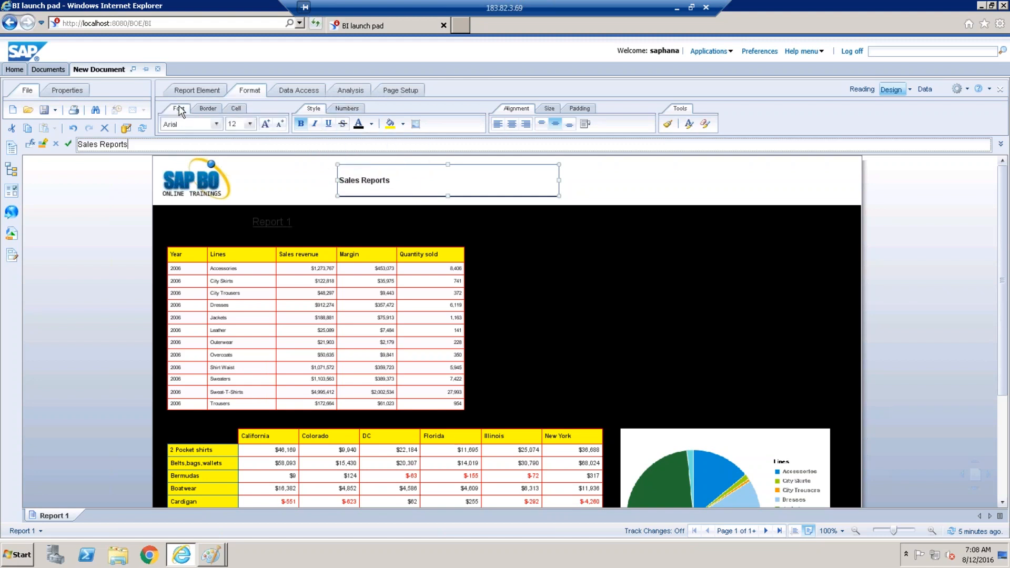
pyautogui.click(249, 124)
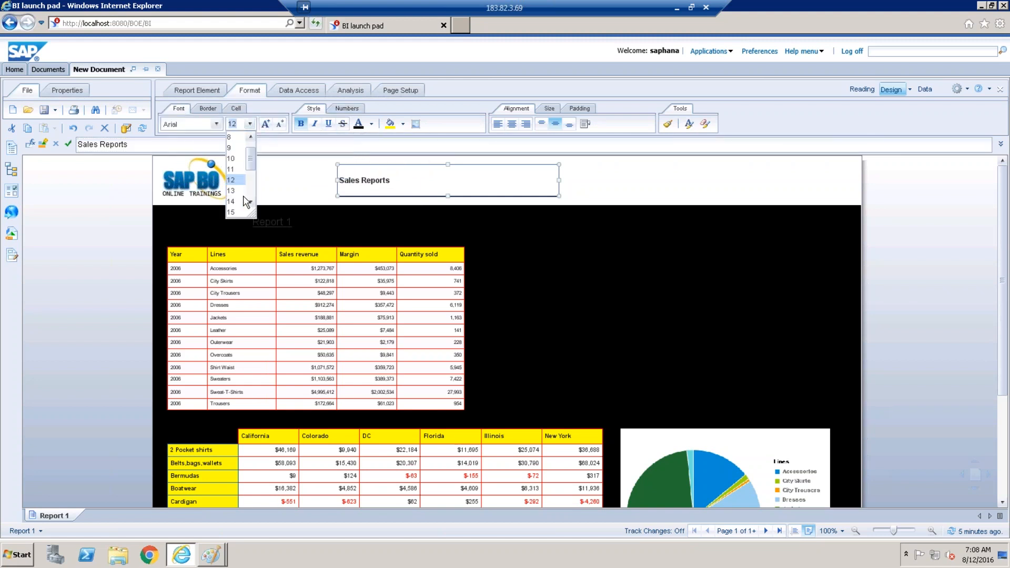
pyautogui.scroll(-3, 251, 199)
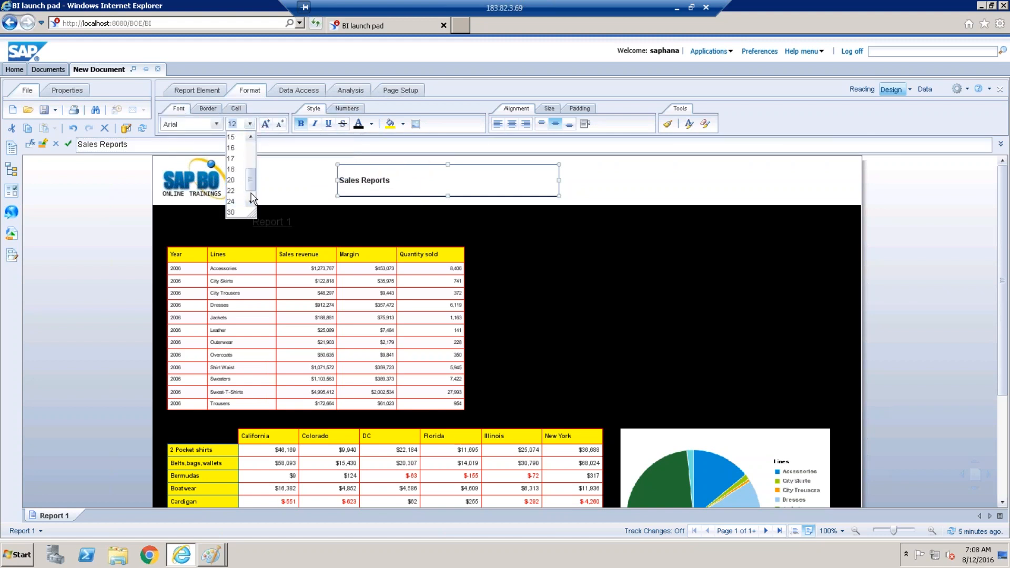
pyautogui.click(234, 169)
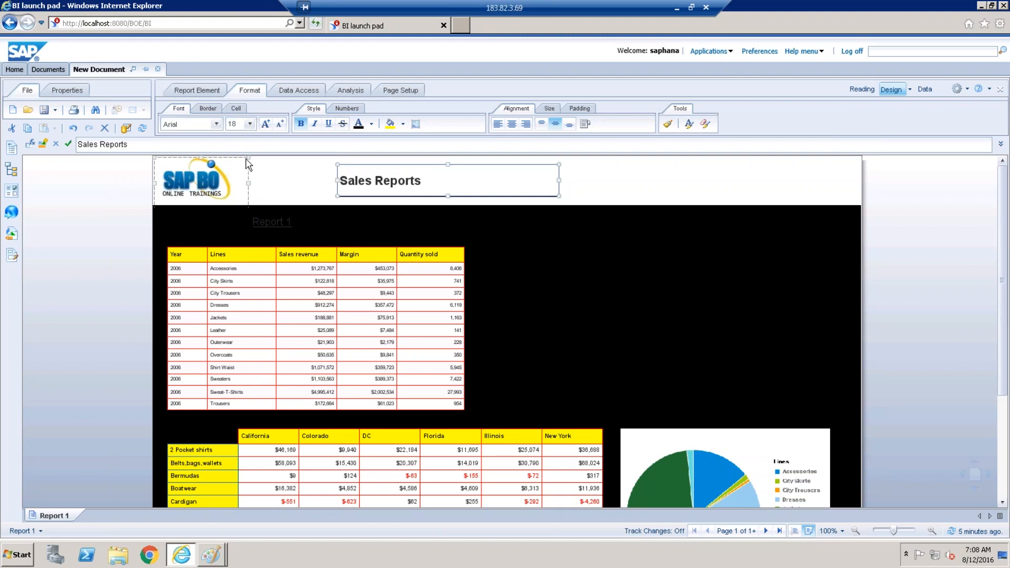
pyautogui.click(249, 124)
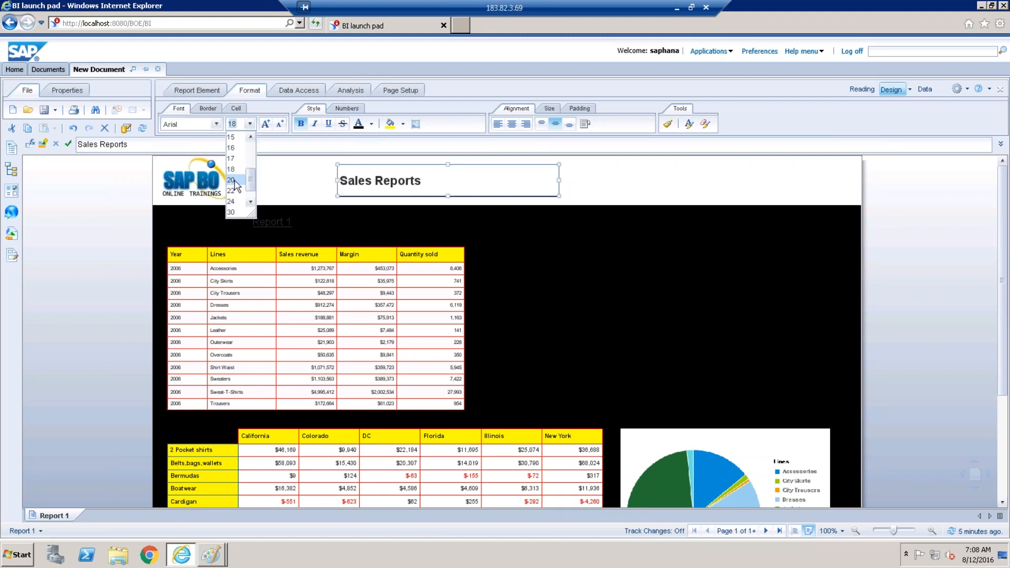
pyautogui.click(231, 180)
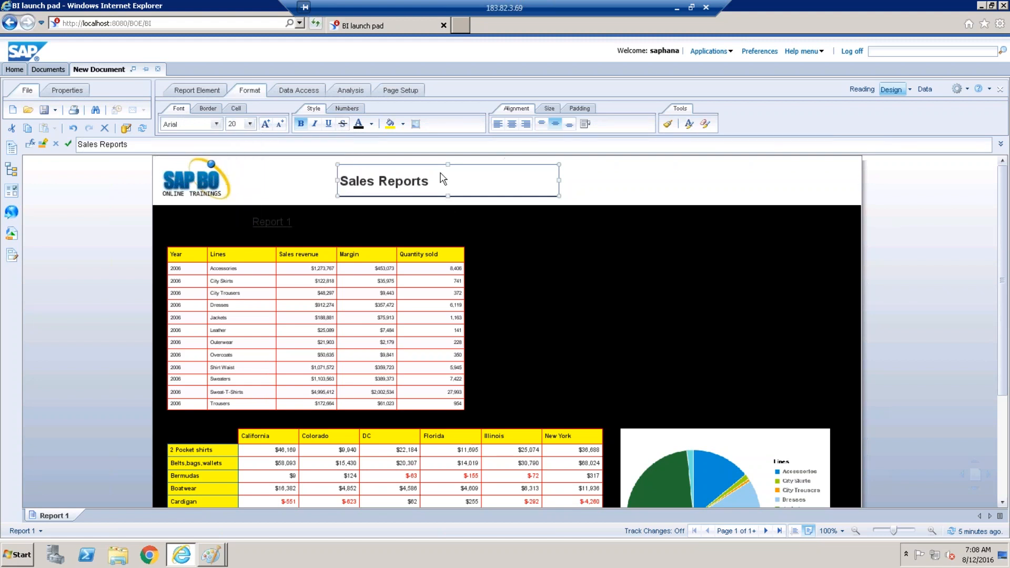
# Move the title cell left and change its text to 'State wise Sales Reports'.
pyautogui.moveTo(429, 164); pyautogui.dragTo(574, 213)
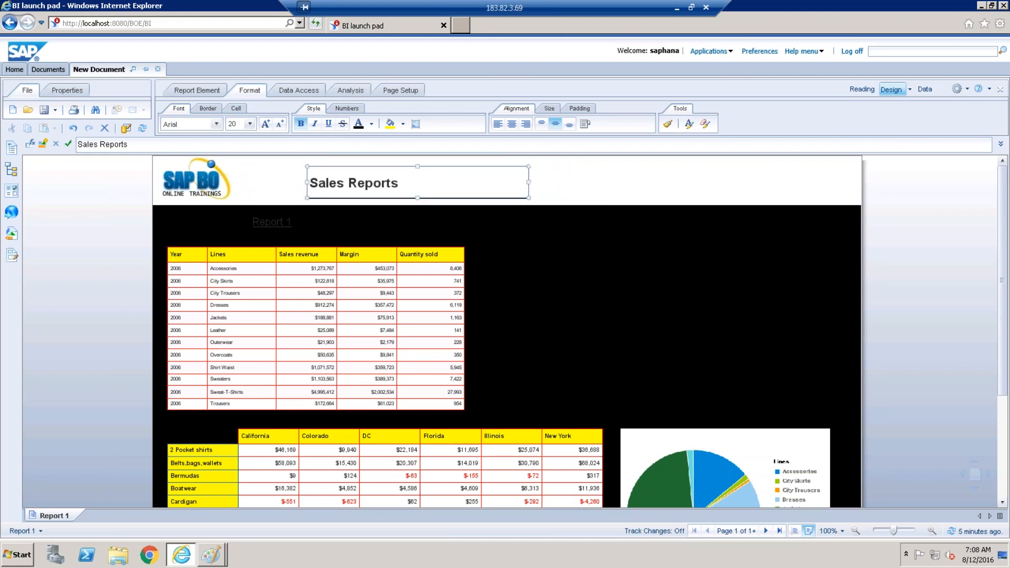
pyautogui.click(439, 190)
pyautogui.click(80, 144)
pyautogui.write('State si')
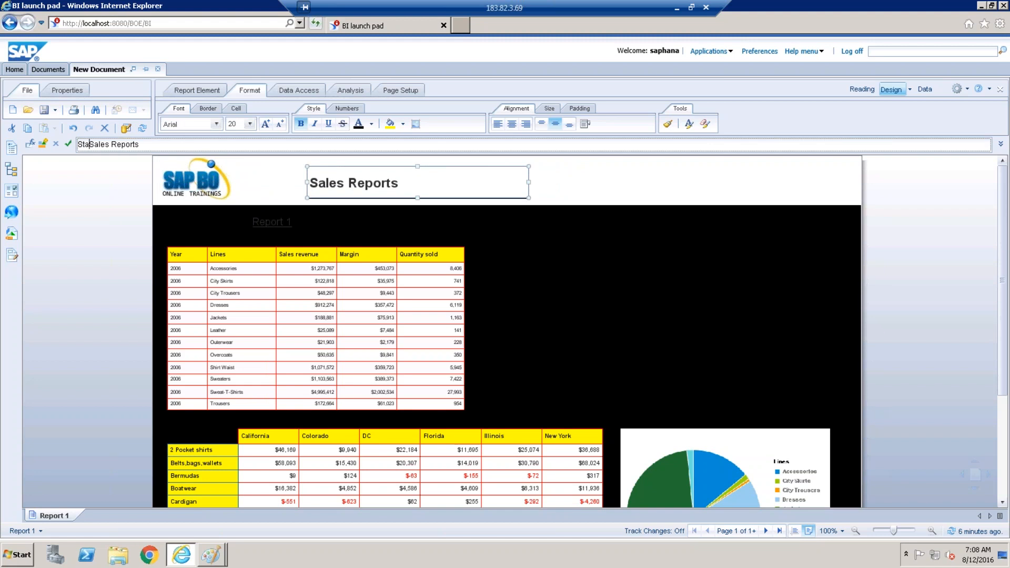
pyautogui.press('BackSpace')
pyautogui.press('BackSpace')
pyautogui.write('wise')
pyautogui.press('Return')
pyautogui.click(532, 285)
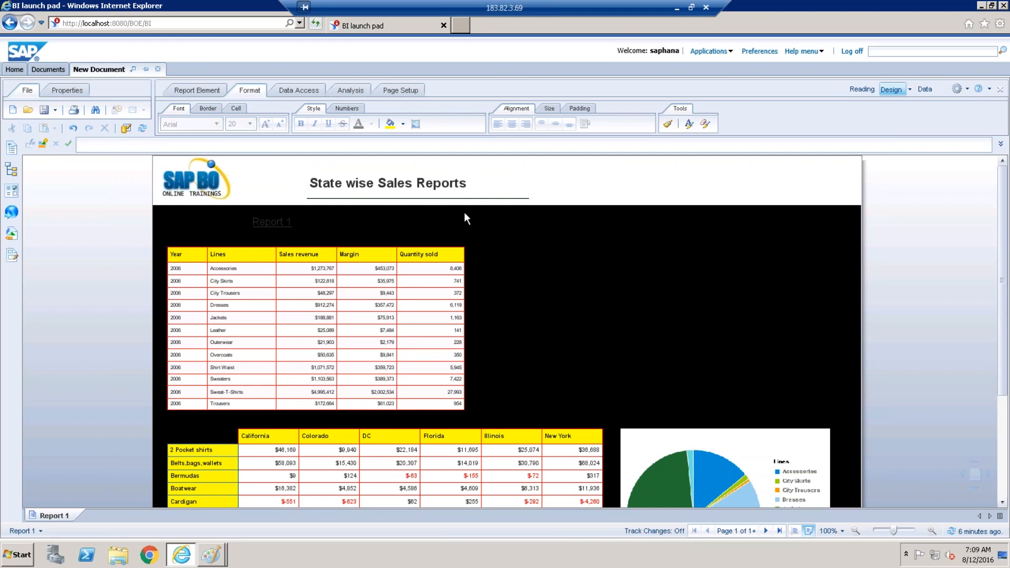
# Give the title cell a box border.
pyautogui.click(493, 194)
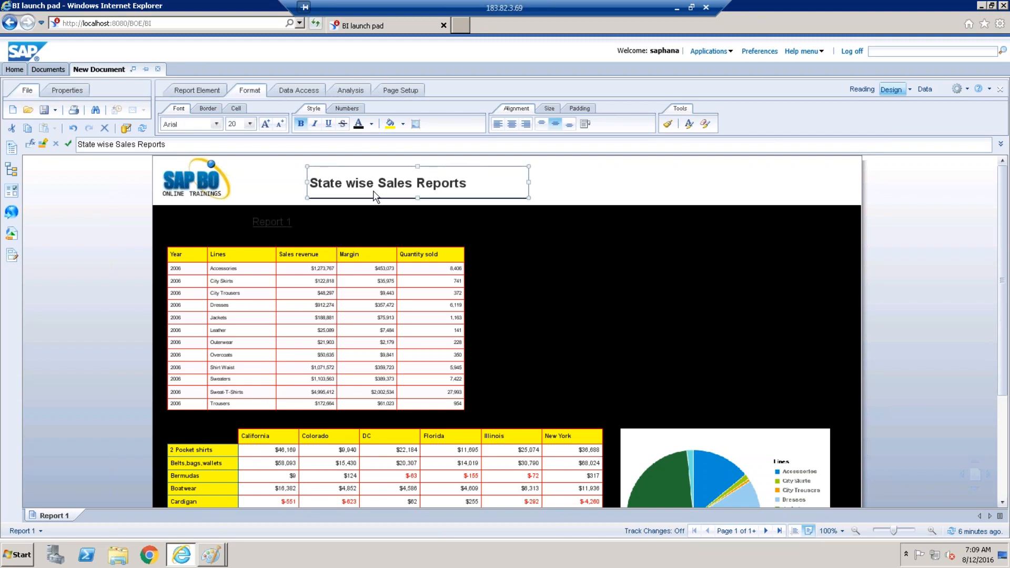
pyautogui.click(208, 107)
pyautogui.click(180, 124)
pyautogui.click(186, 172)
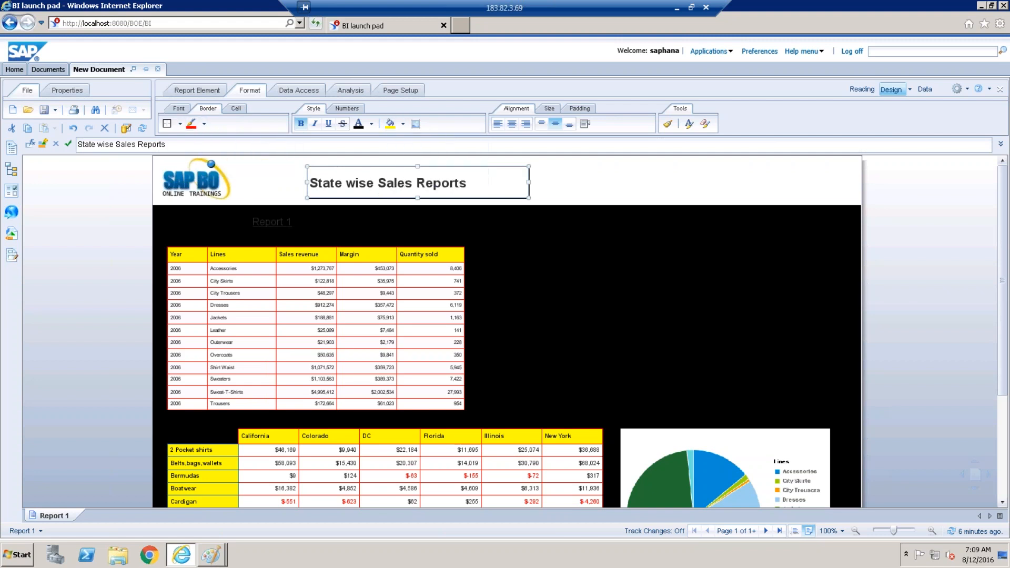
# Fill the title box yellow and give the page header band a light peach background.
pyautogui.click(390, 124)
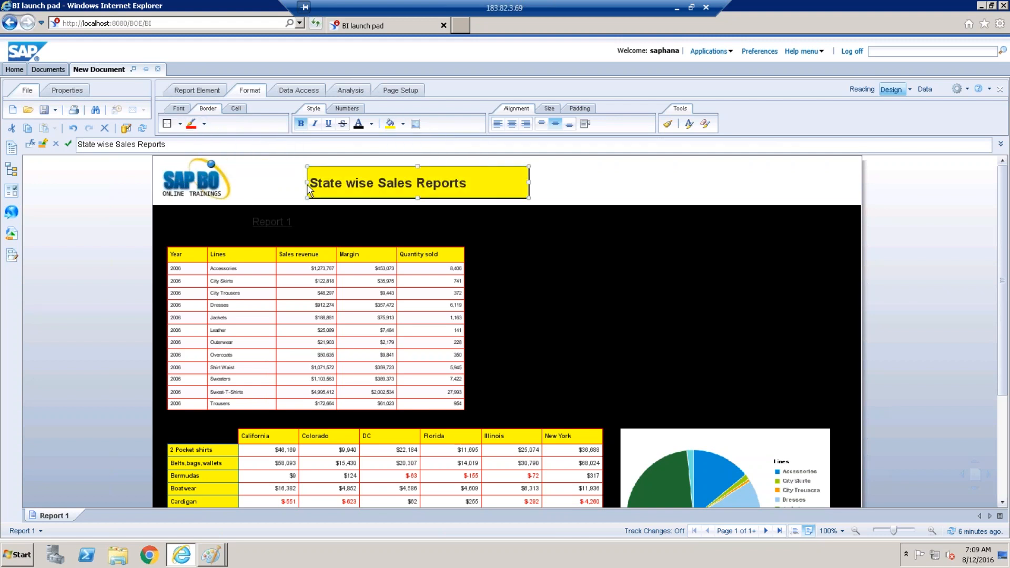
pyautogui.moveTo(287, 181); pyautogui.dragTo(288, 181)
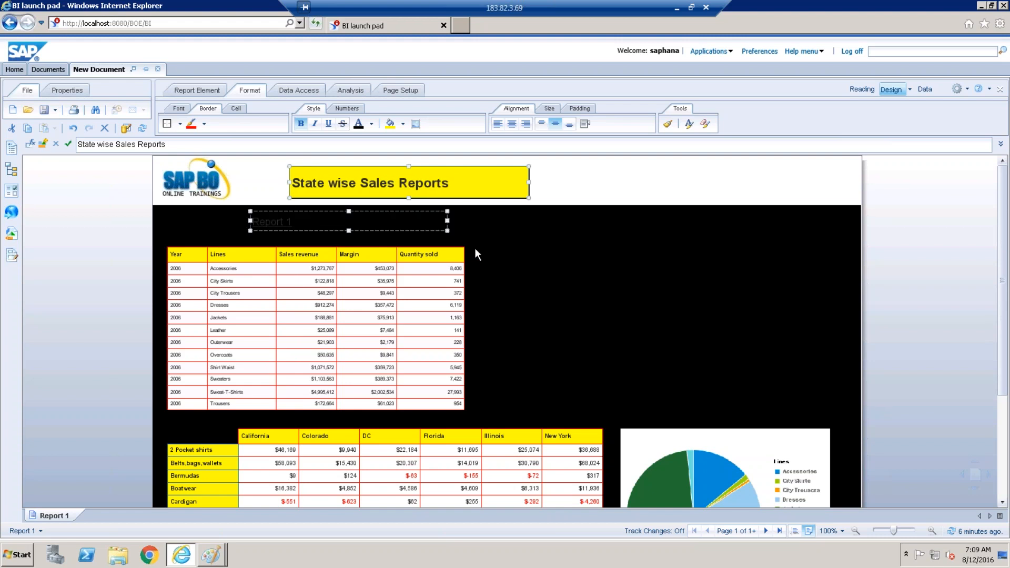
pyautogui.click(610, 183)
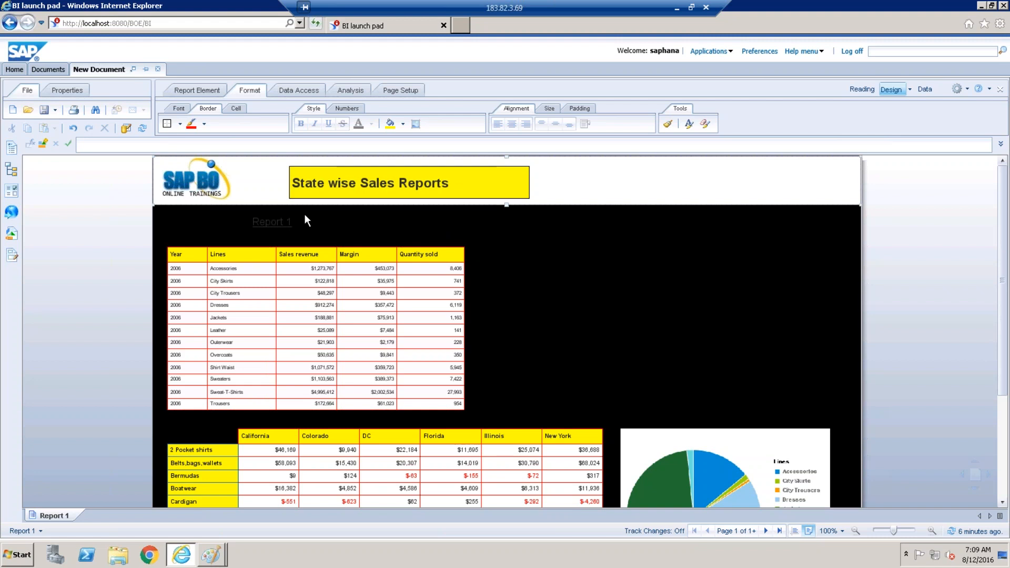
pyautogui.click(403, 129)
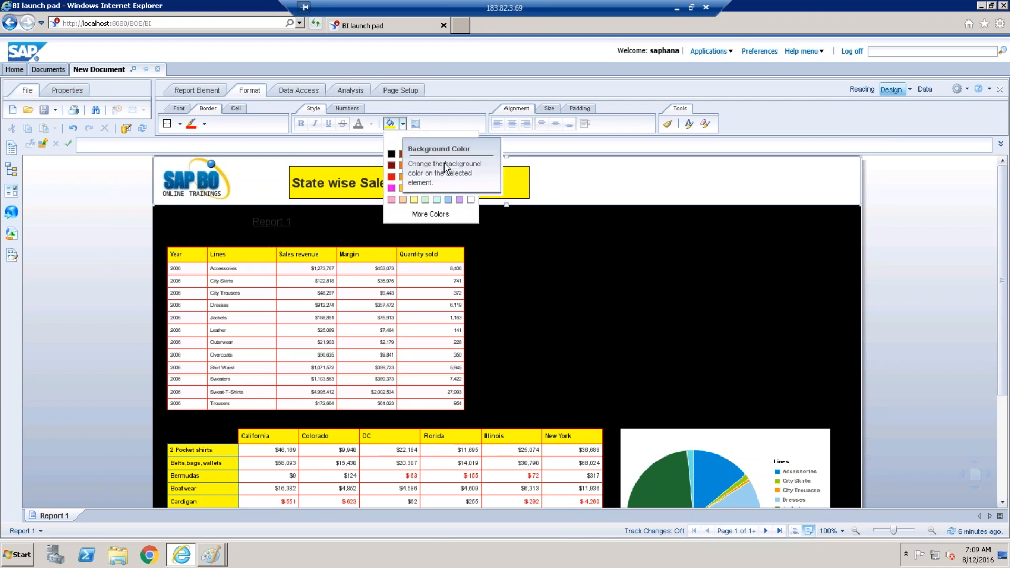
pyautogui.click(403, 199)
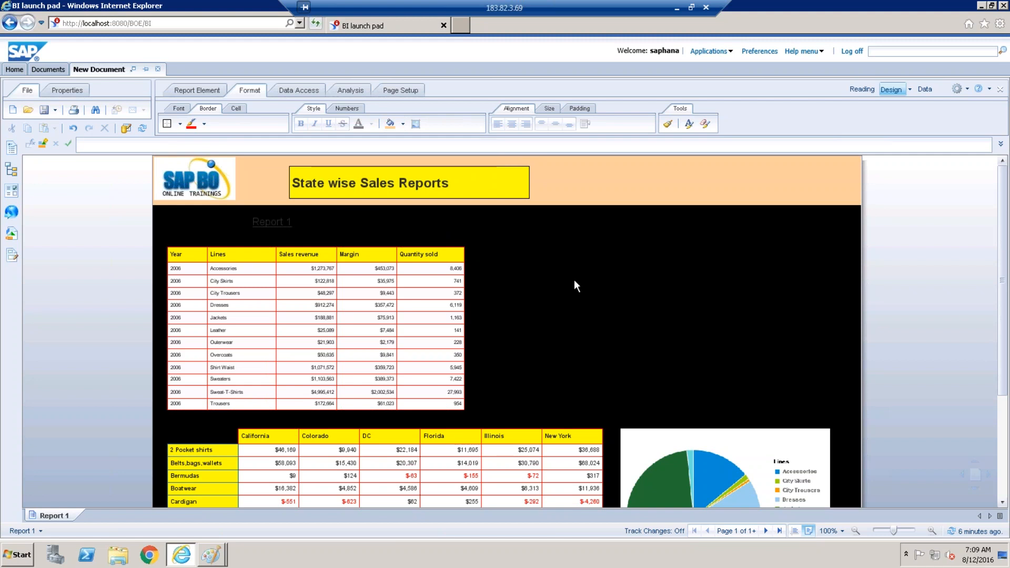
pyautogui.click(641, 159)
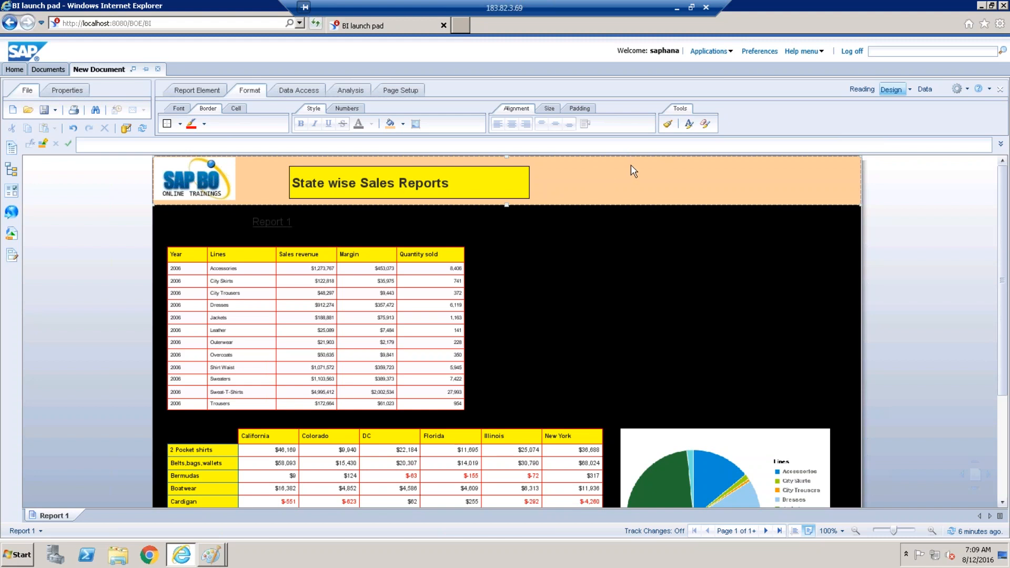
pyautogui.click(698, 88)
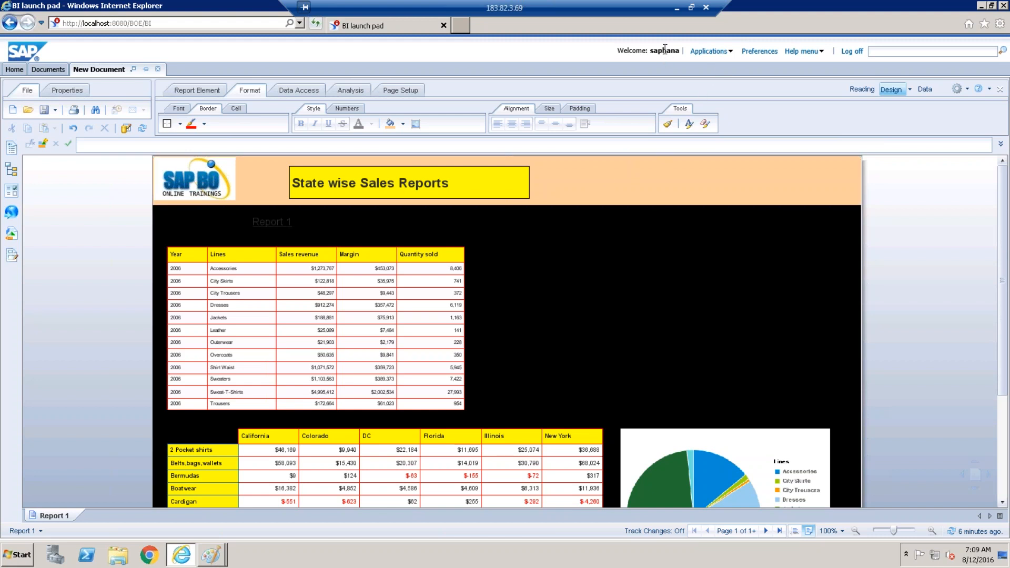
pyautogui.click(693, 176)
# Insert a blank cell at the header's right side, widened and made taller.
pyautogui.click(210, 94)
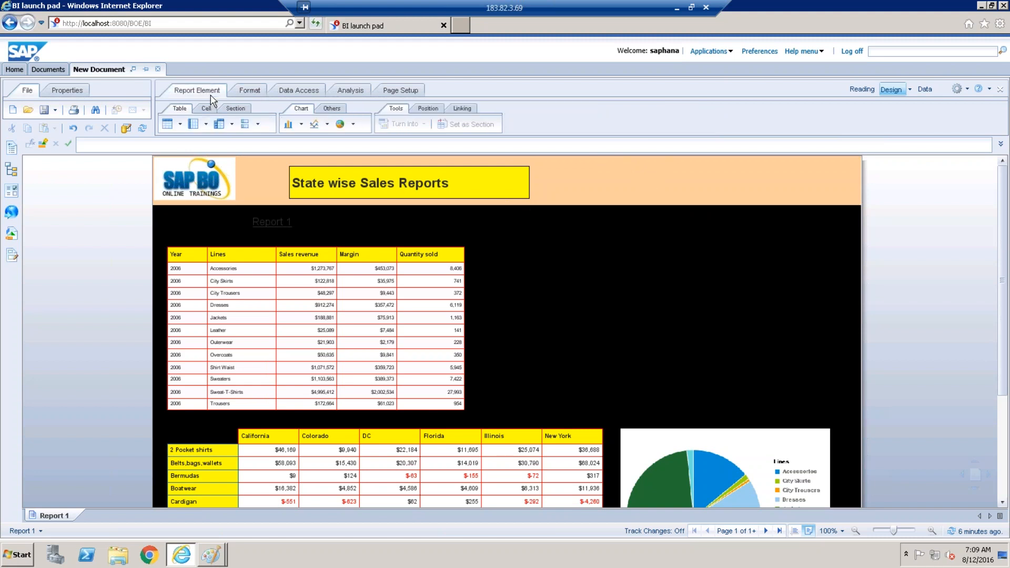
pyautogui.click(205, 109)
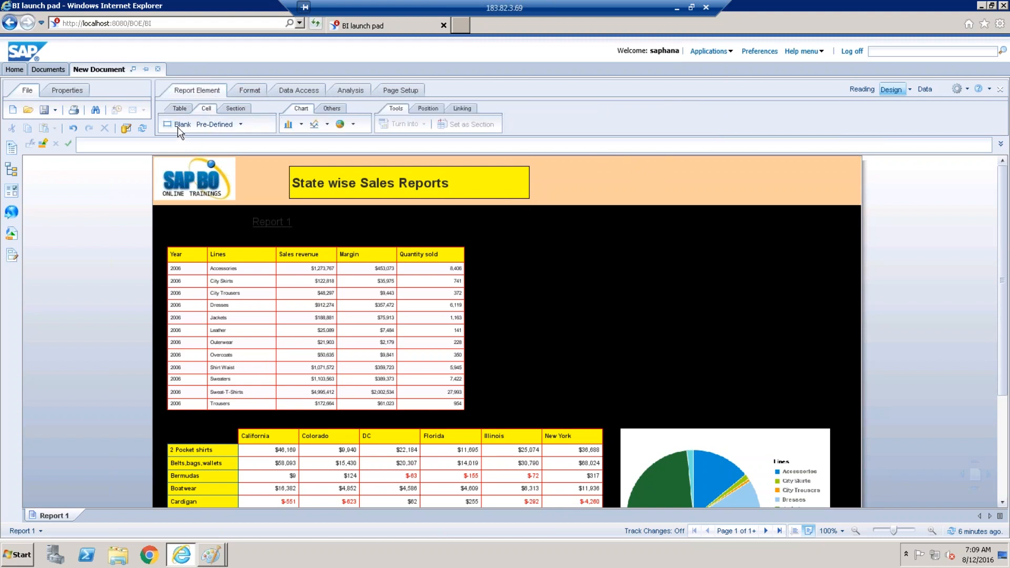
pyautogui.click(179, 125)
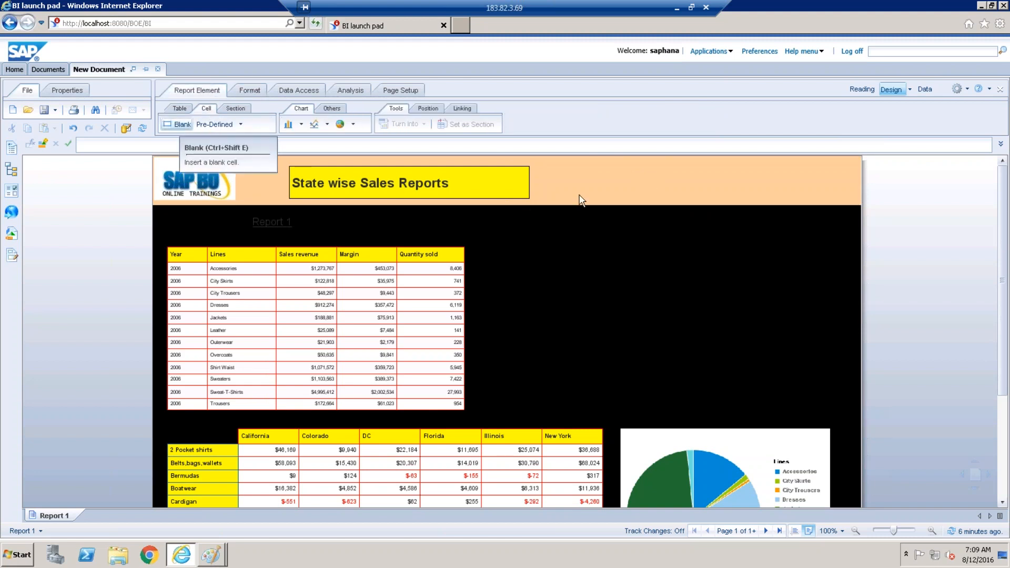
pyautogui.click(590, 167)
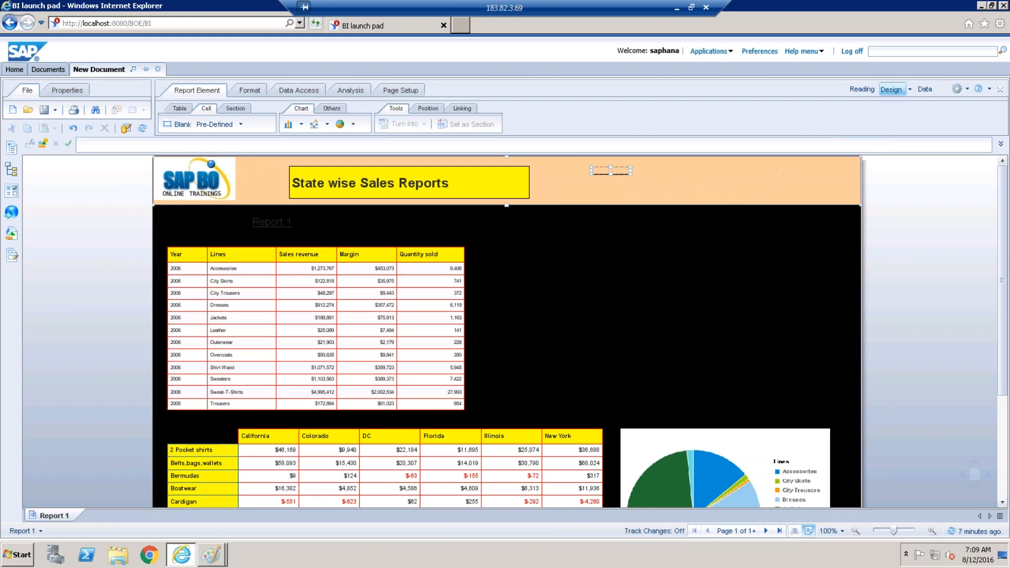
pyautogui.moveTo(629, 170); pyautogui.dragTo(697, 170)
pyautogui.moveTo(645, 164); pyautogui.dragTo(645, 161)
# Open the Formula Editor for the new header cell.
pyautogui.click(182, 109)
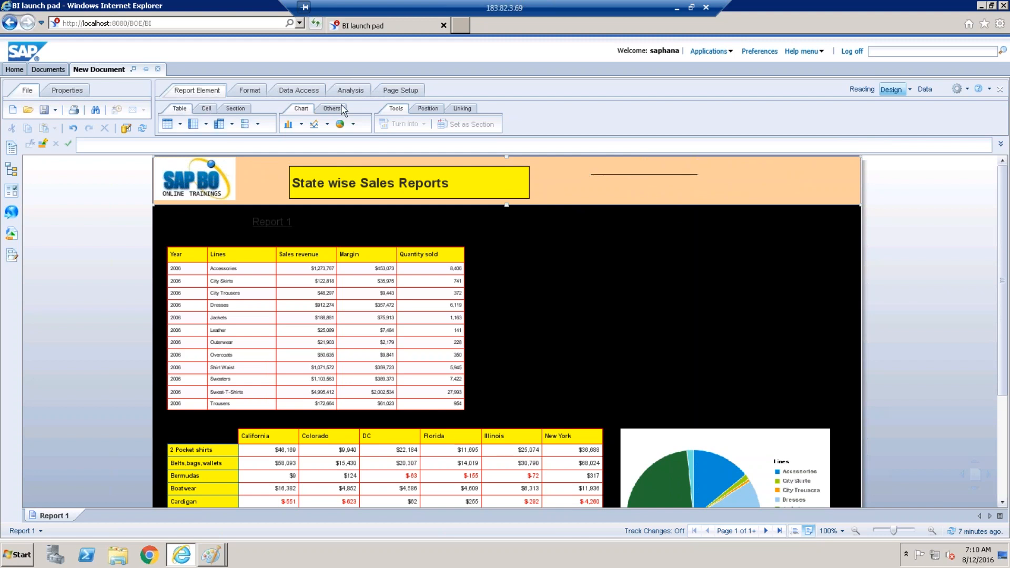
pyautogui.click(612, 168)
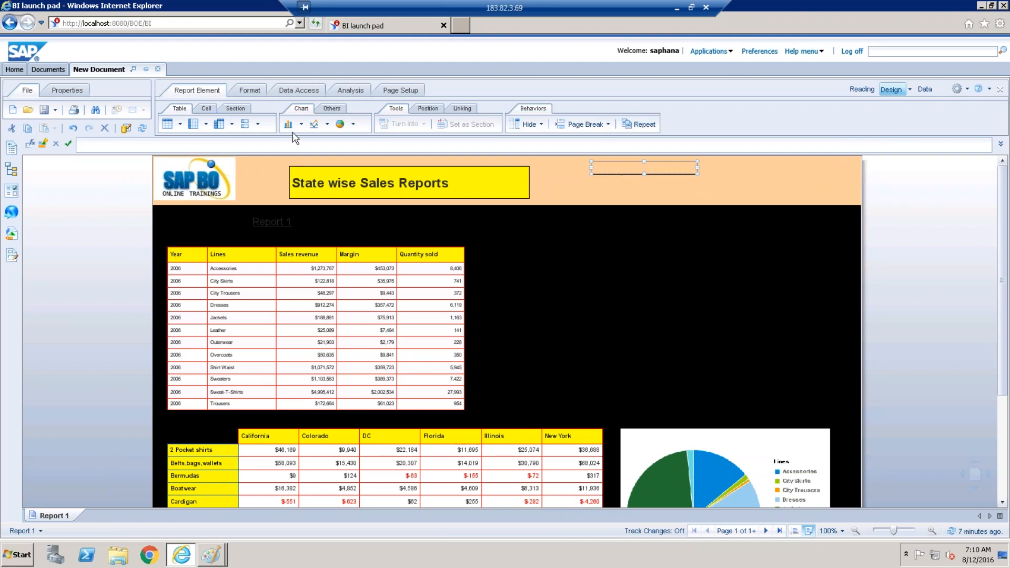
pyautogui.click(30, 148)
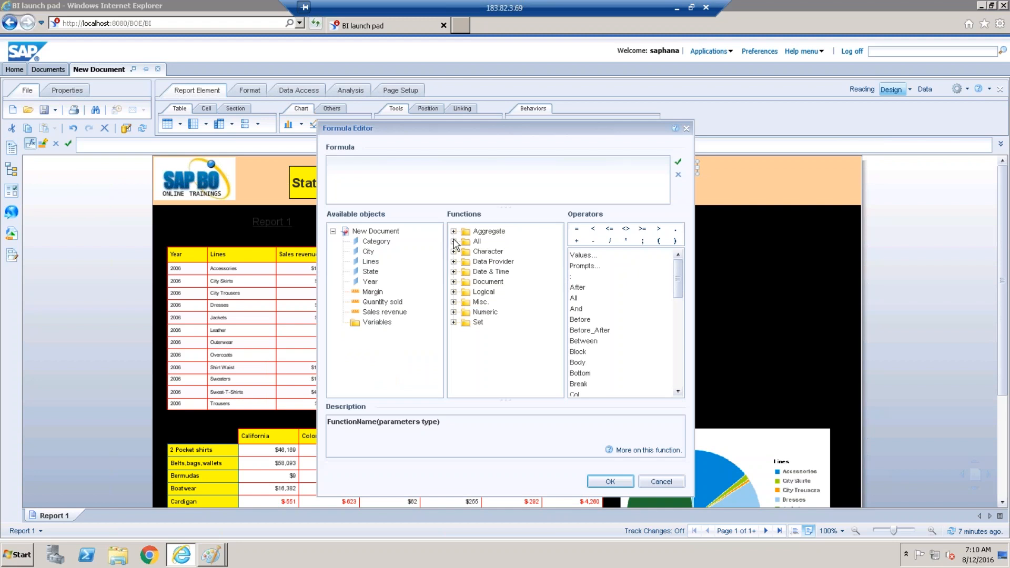
# Insert =LastExecutionDate() from All functions into the new header cell, showing 8/12/16.
pyautogui.click(453, 241)
pyautogui.click(496, 241)
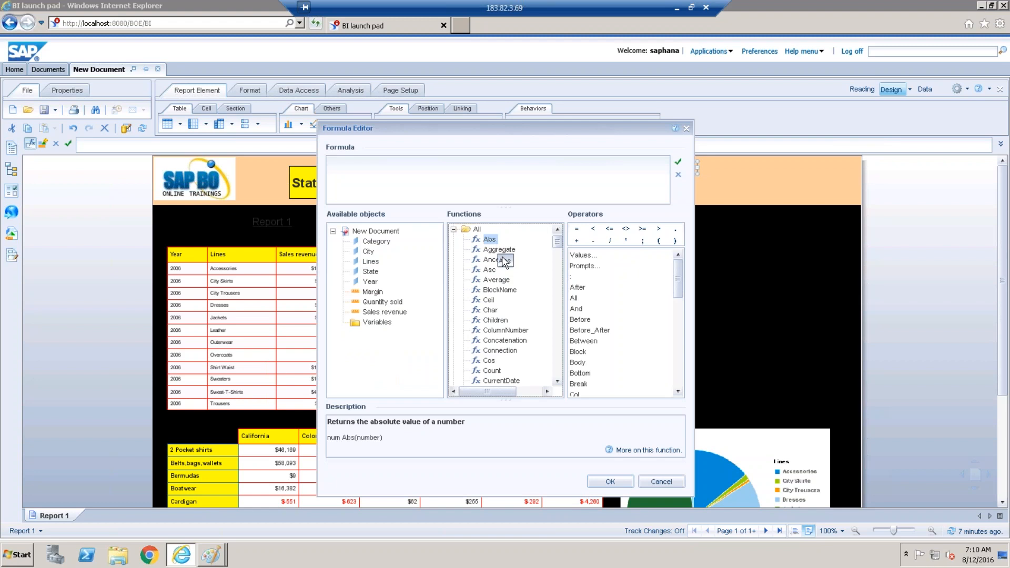
pyautogui.click(502, 295)
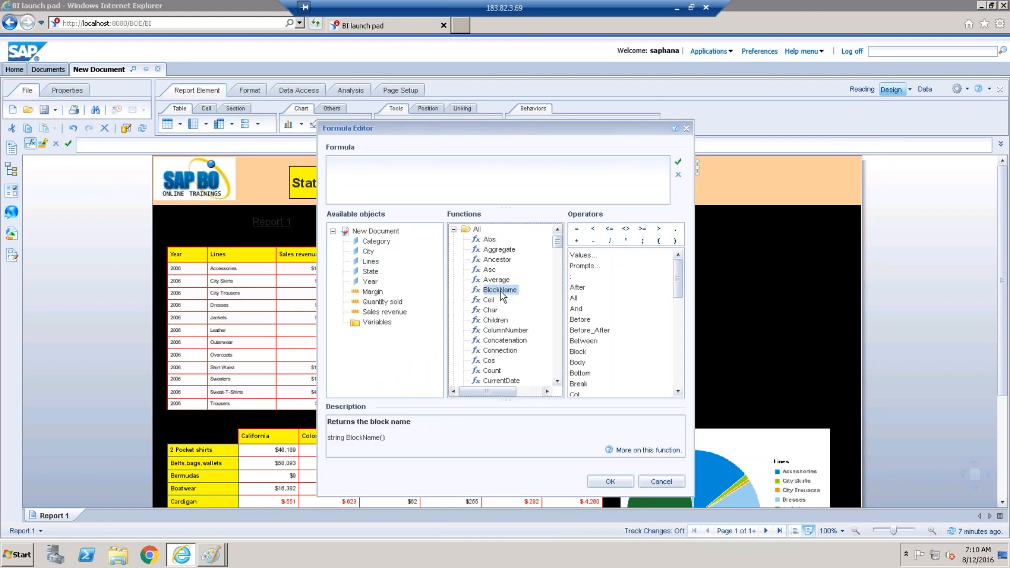
pyautogui.write('lll')
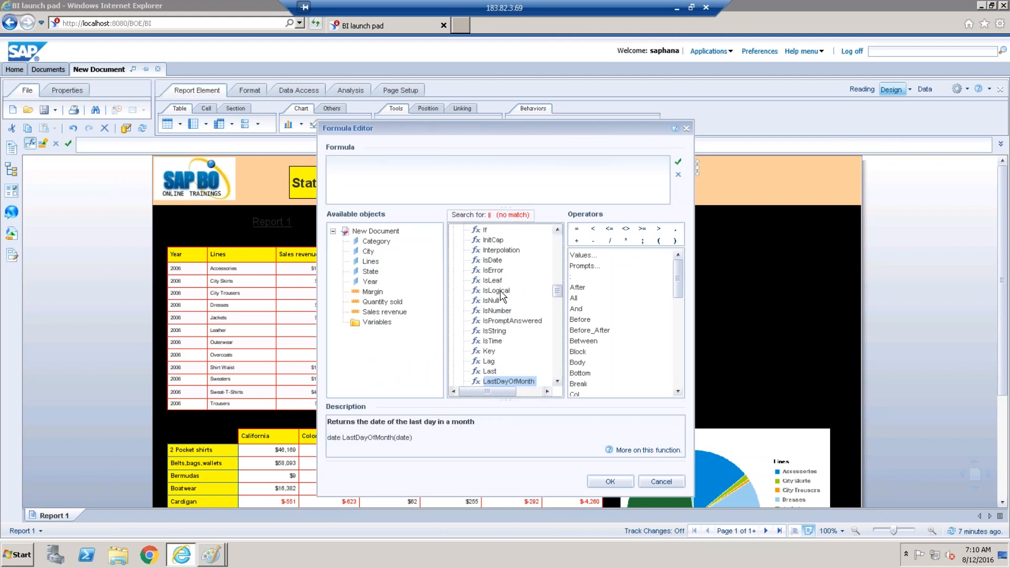
pyautogui.press('Down')
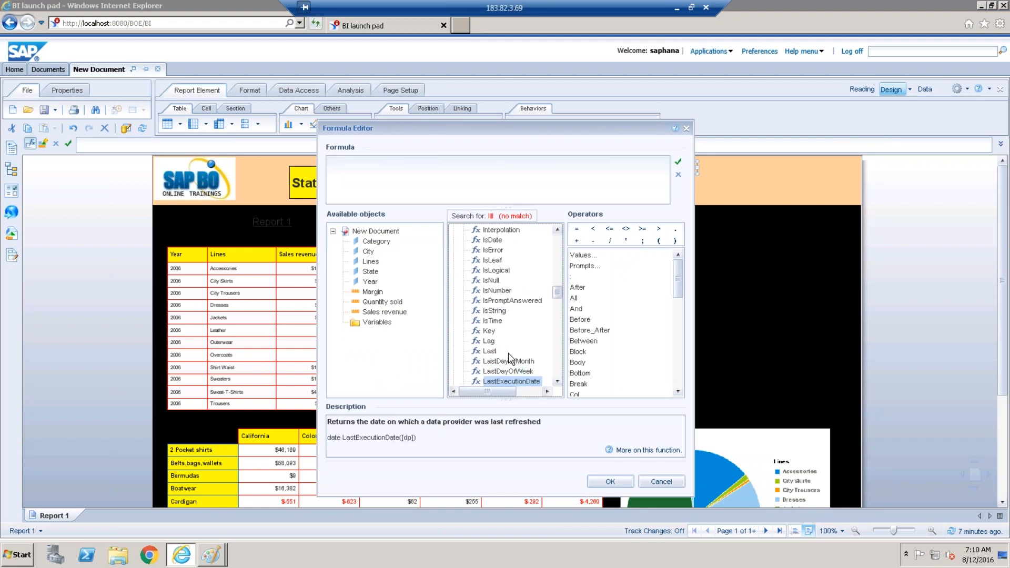
pyautogui.doubleClick(520, 381)
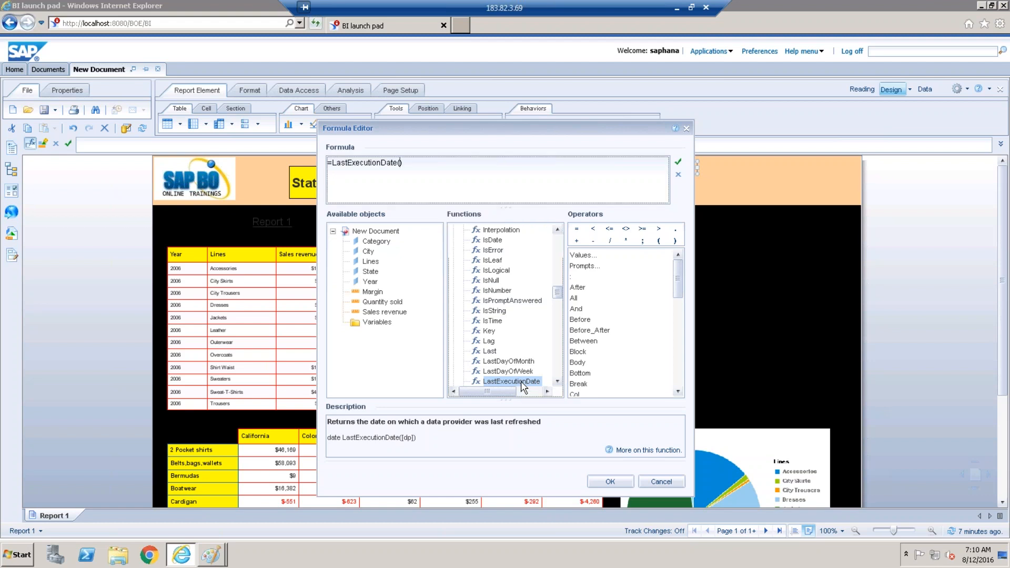
pyautogui.click(613, 481)
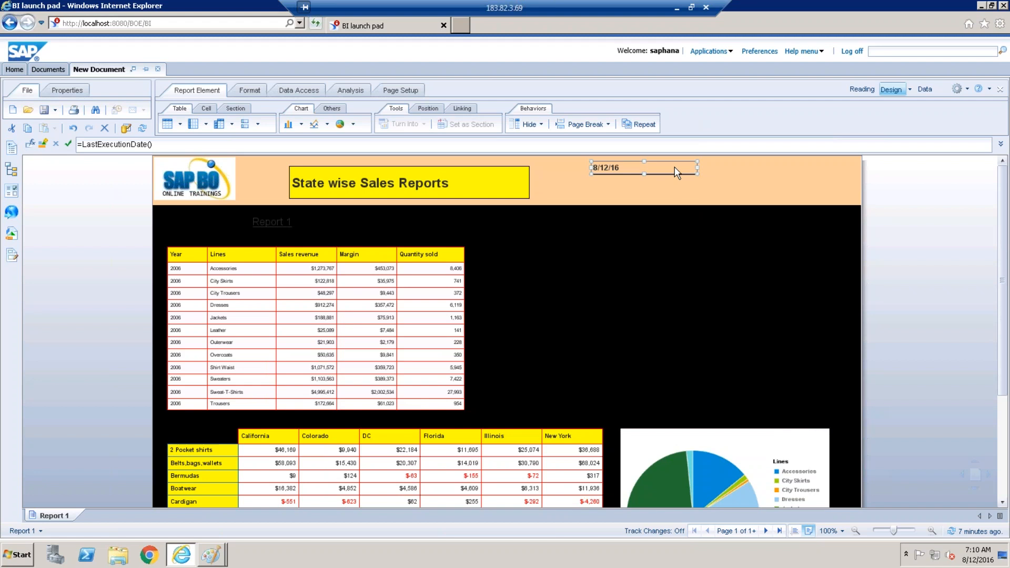
# Apply the Date/Time format 9/21/2004 8:45:30 PM to the refresh-date cell.
pyautogui.rightClick(674, 166)
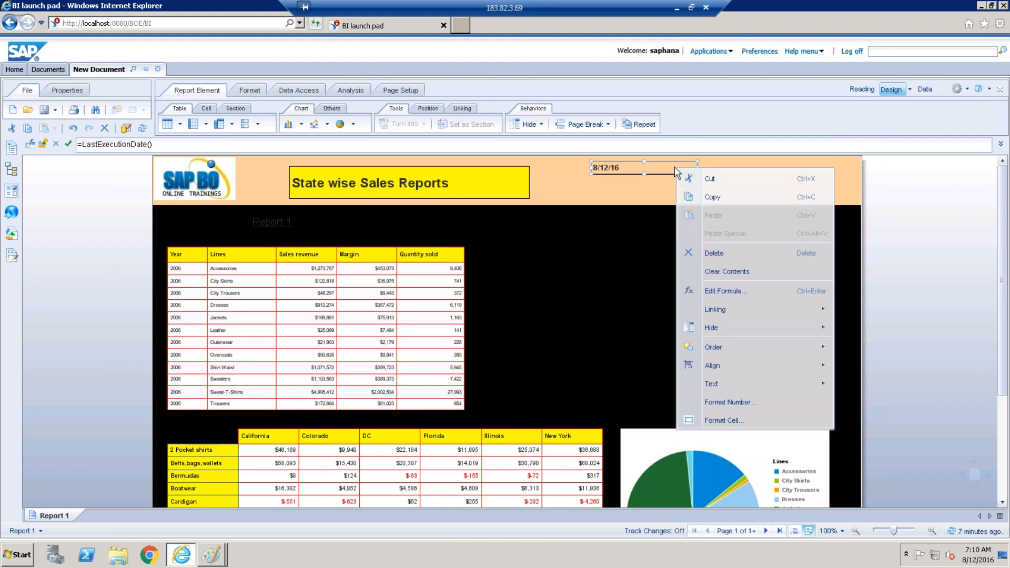
pyautogui.click(738, 402)
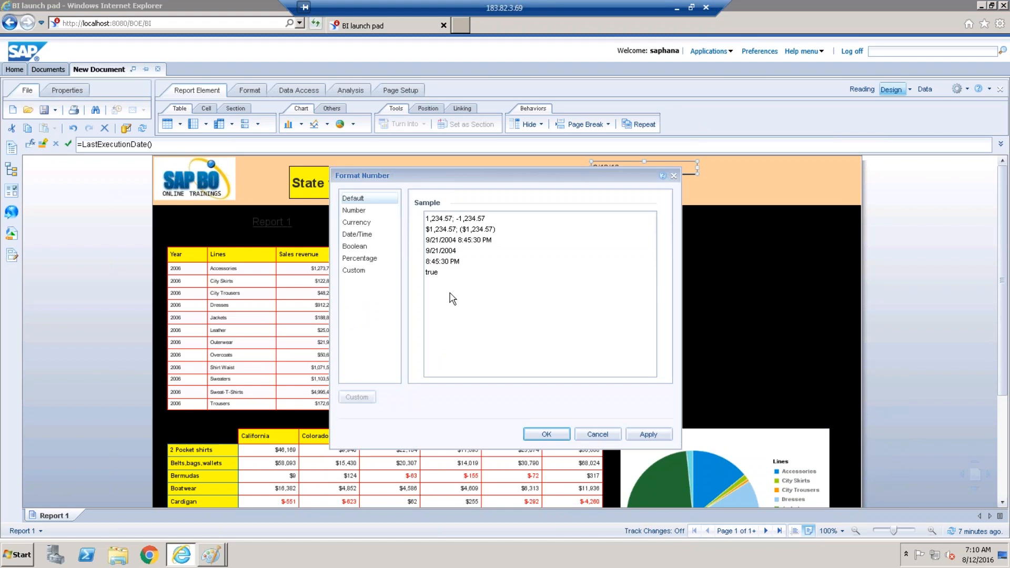
pyautogui.click(358, 234)
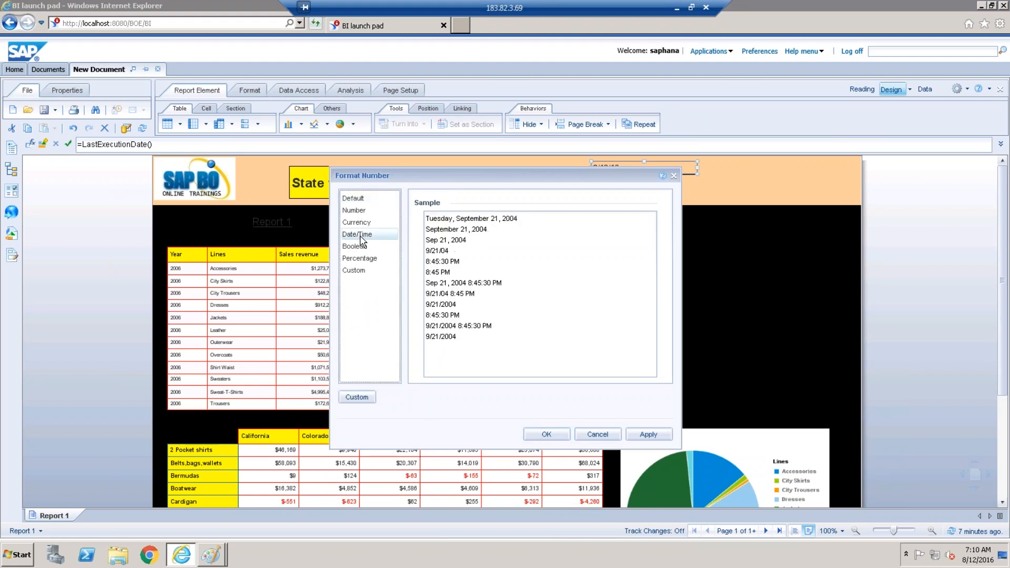
pyautogui.click(475, 326)
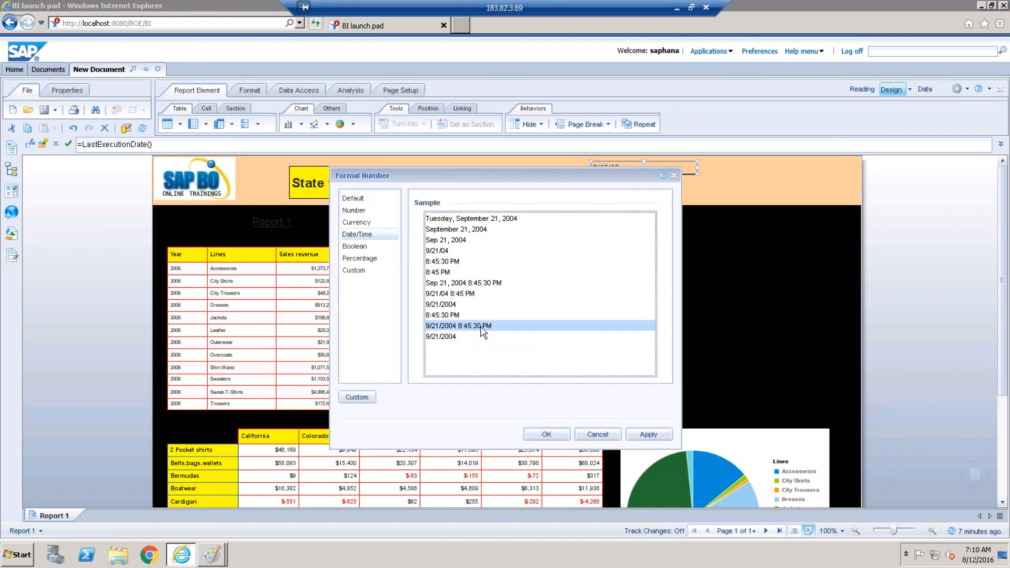
pyautogui.click(546, 435)
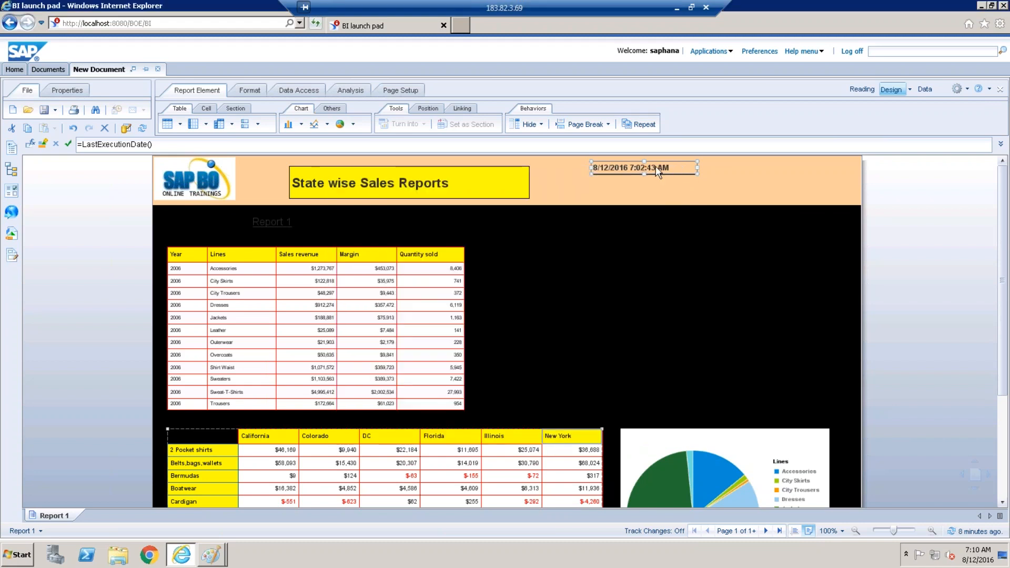
pyautogui.click(683, 190)
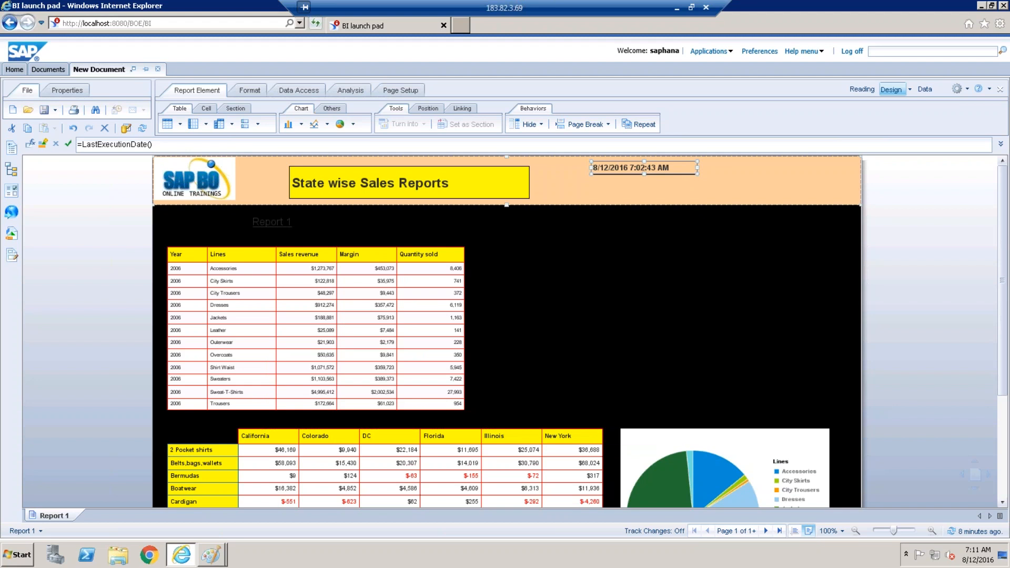
# Refresh the report data, keeping the existing Year and State prompt values.
pyautogui.click(308, 93)
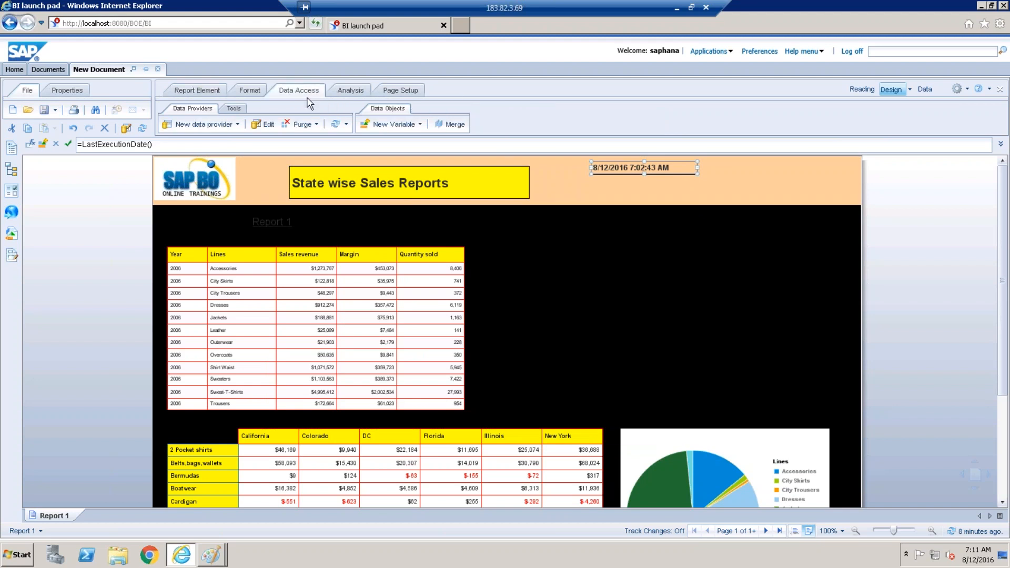
pyautogui.click(336, 126)
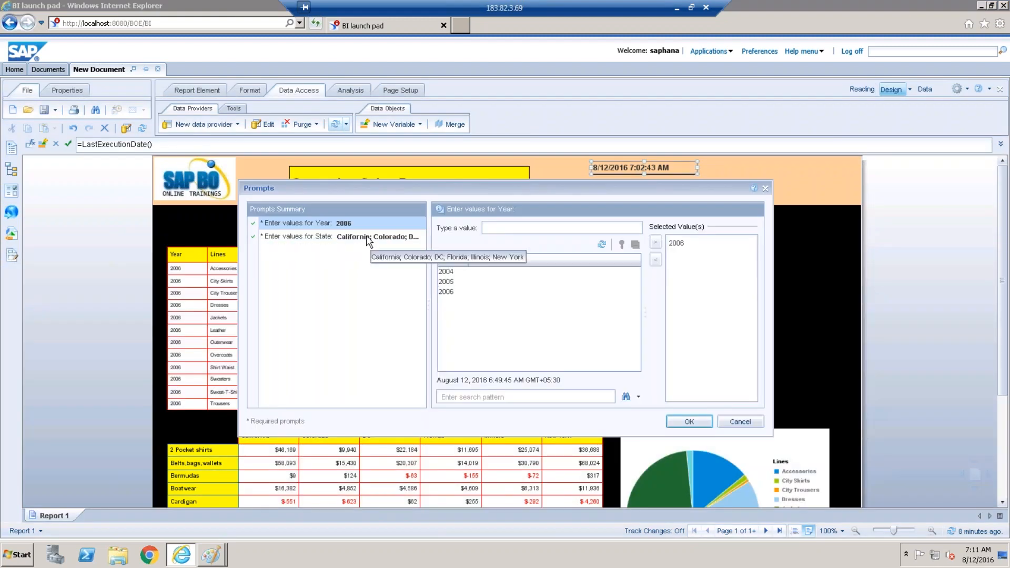
pyautogui.click(368, 238)
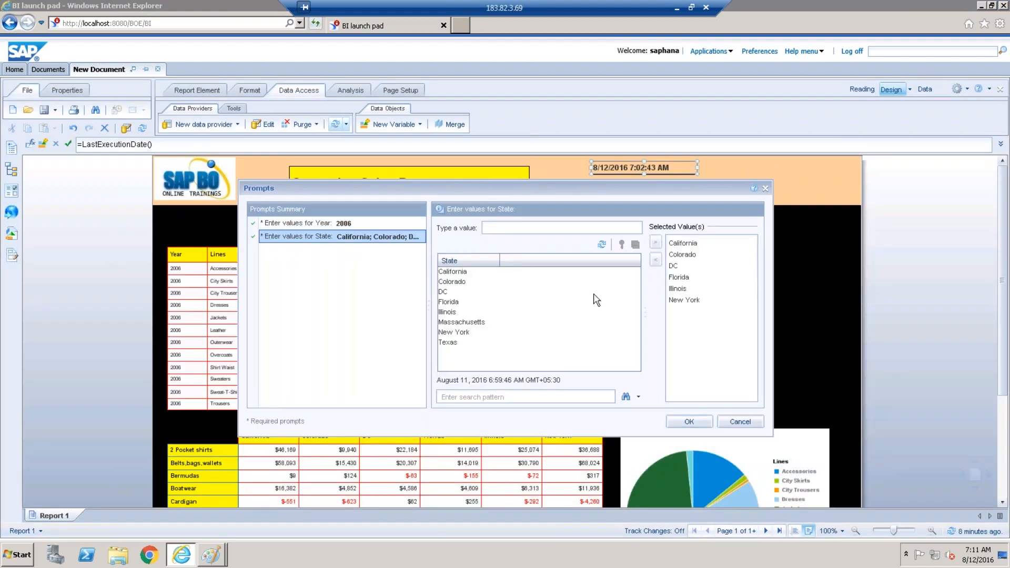
pyautogui.click(689, 421)
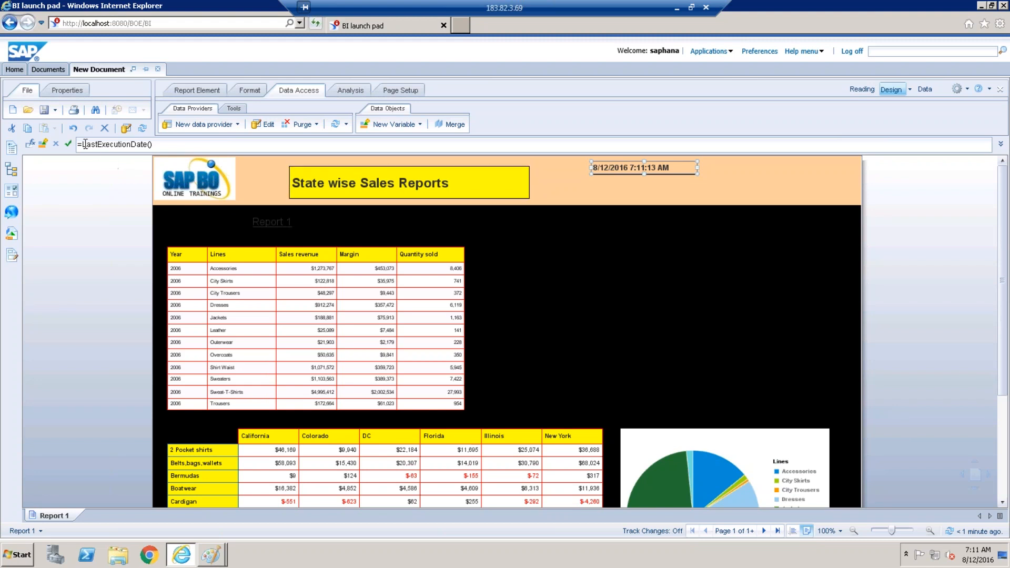
# Change the formula to ="Report Refresh Time "+LastExecutionDate() and validate it.
pyautogui.click(31, 145)
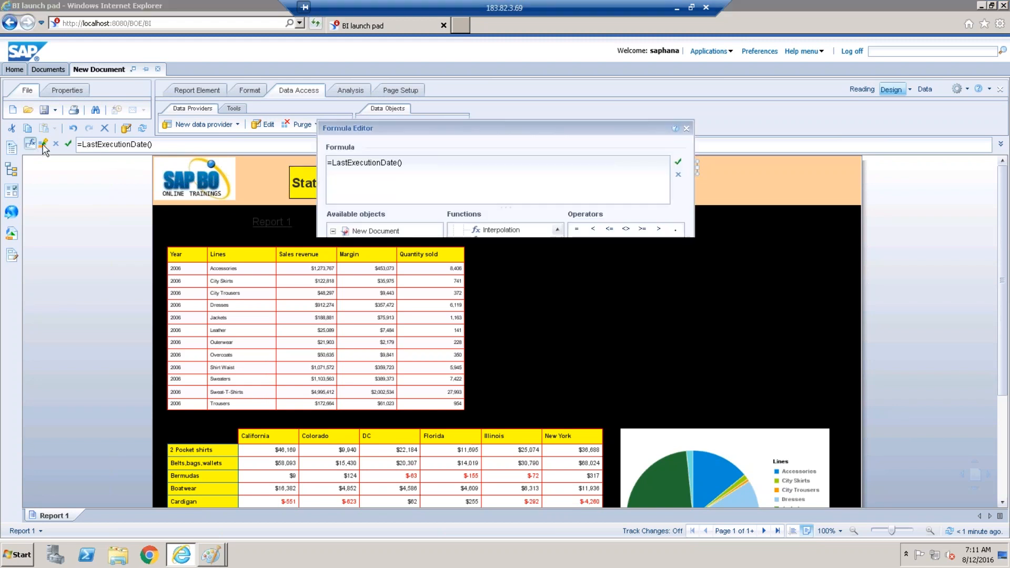
pyautogui.write('Report Refresh Tme')
pyautogui.press('BackSpace')
pyautogui.press('BackSpace')
pyautogui.write('ime')
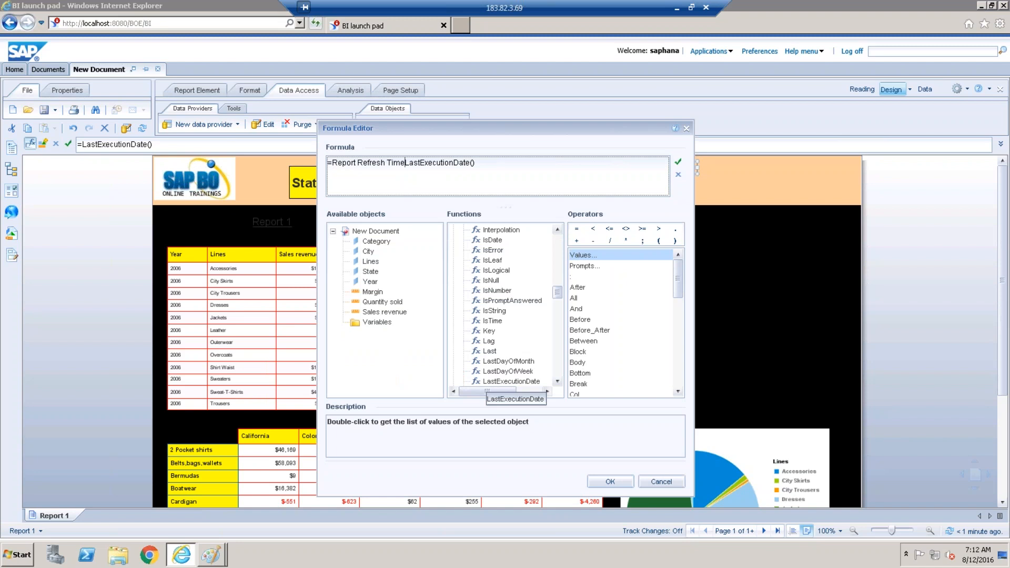
pyautogui.write('"')
pyautogui.write('"')
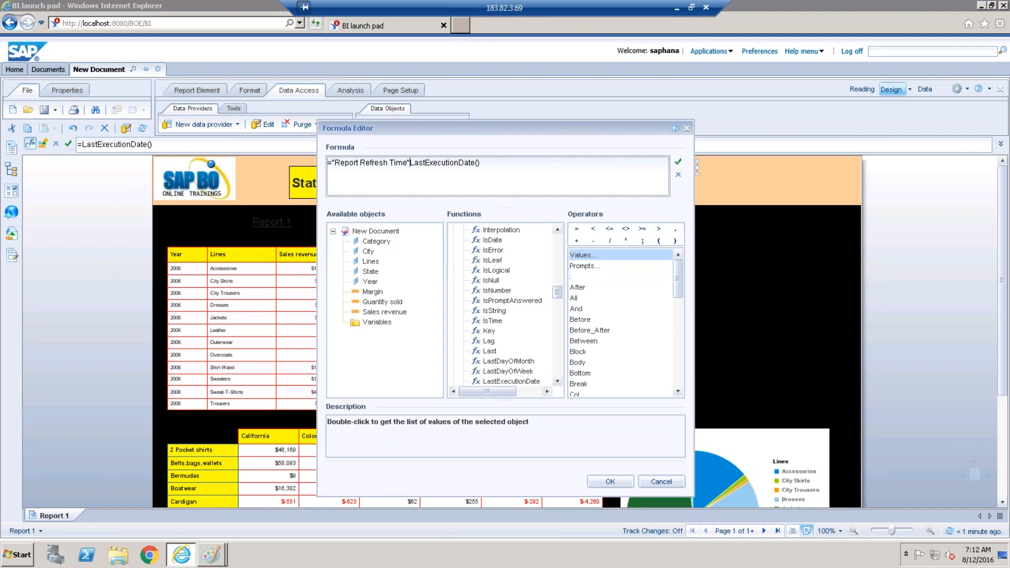
pyautogui.write('+')
pyautogui.press('Left')
pyautogui.click(678, 162)
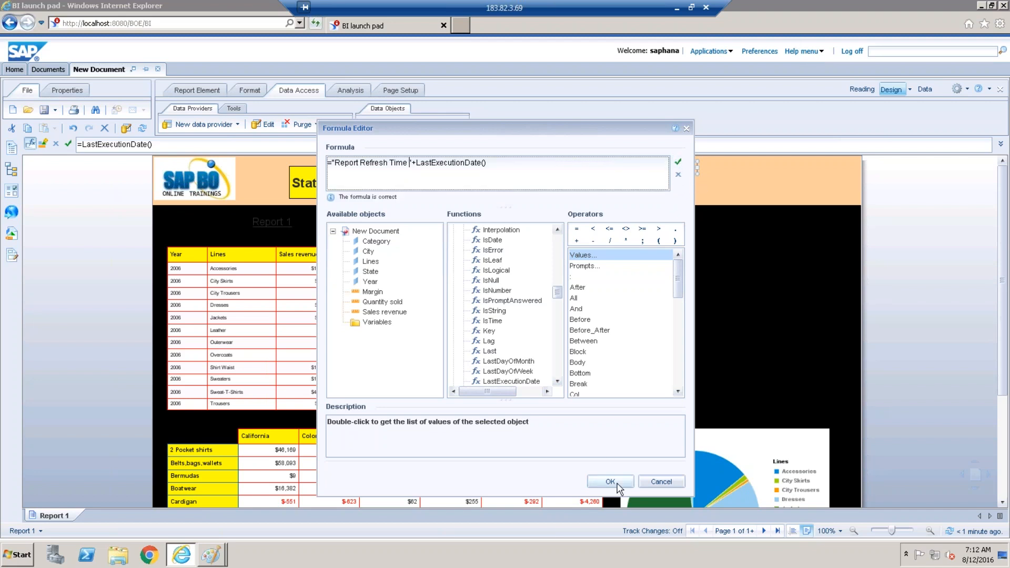
pyautogui.click(610, 482)
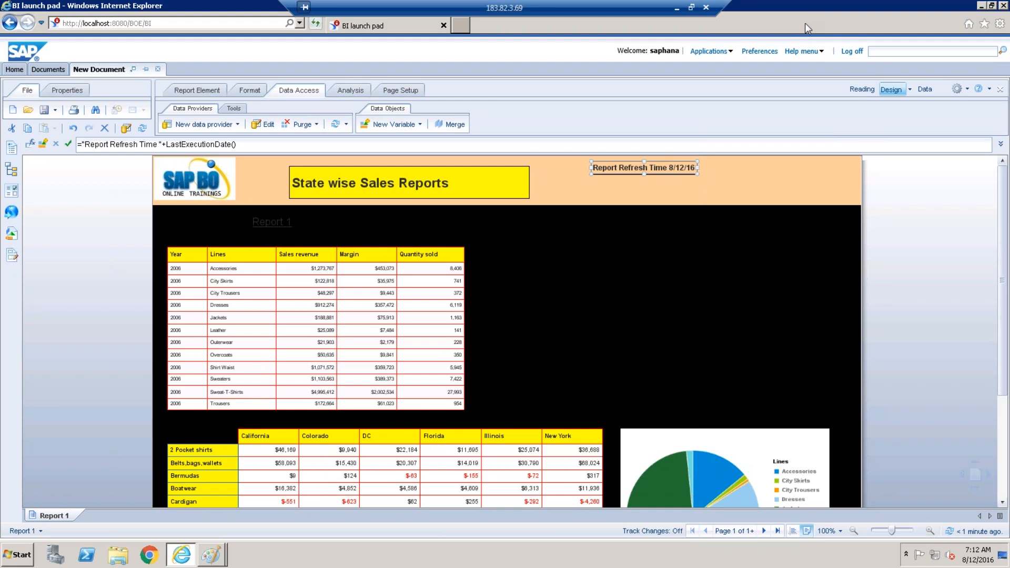
# Drag the Report Refresh Time cell's right edge to widen it slightly.
pyautogui.click(709, 181)
pyautogui.click(690, 167)
pyautogui.moveTo(697, 167); pyautogui.dragTo(712, 166)
pyautogui.rightClick(648, 176)
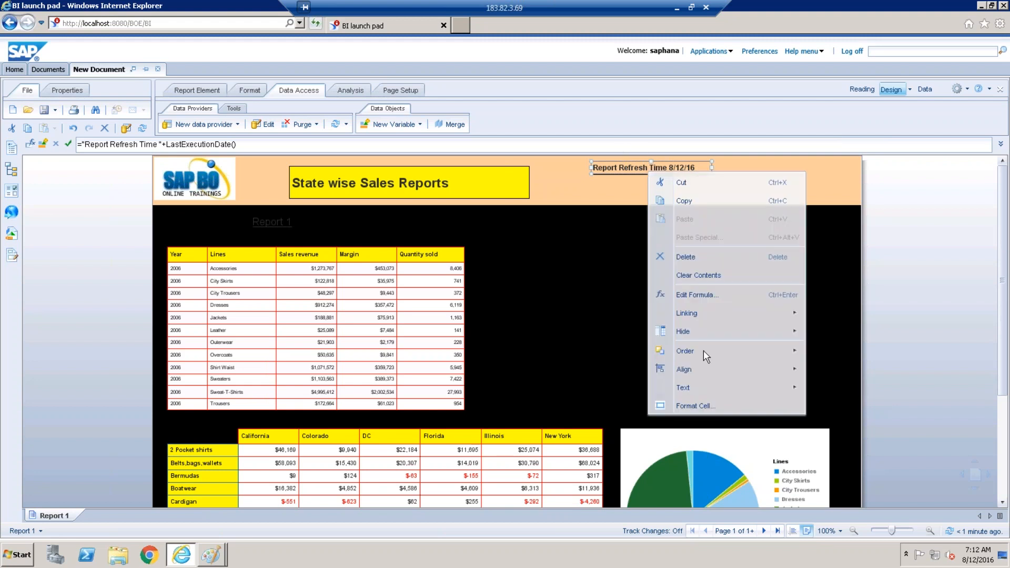
pyautogui.click(700, 405)
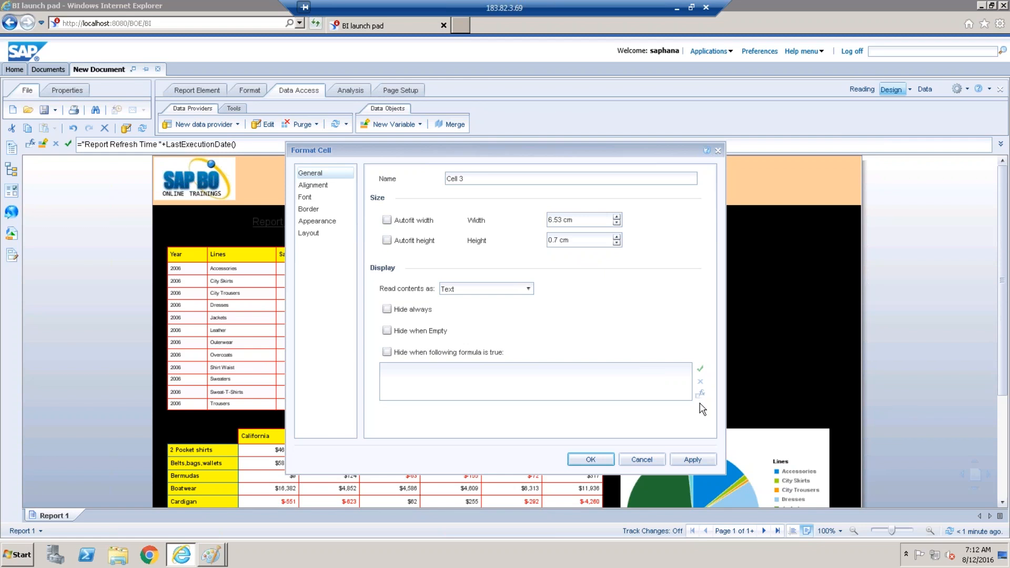
pyautogui.click(640, 459)
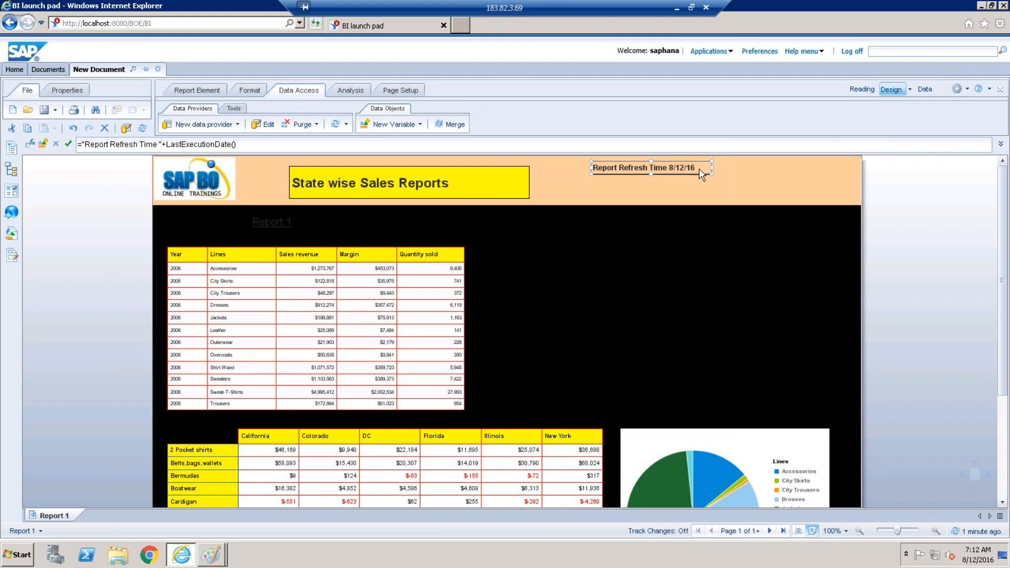
pyautogui.moveTo(711, 166); pyautogui.dragTo(729, 167)
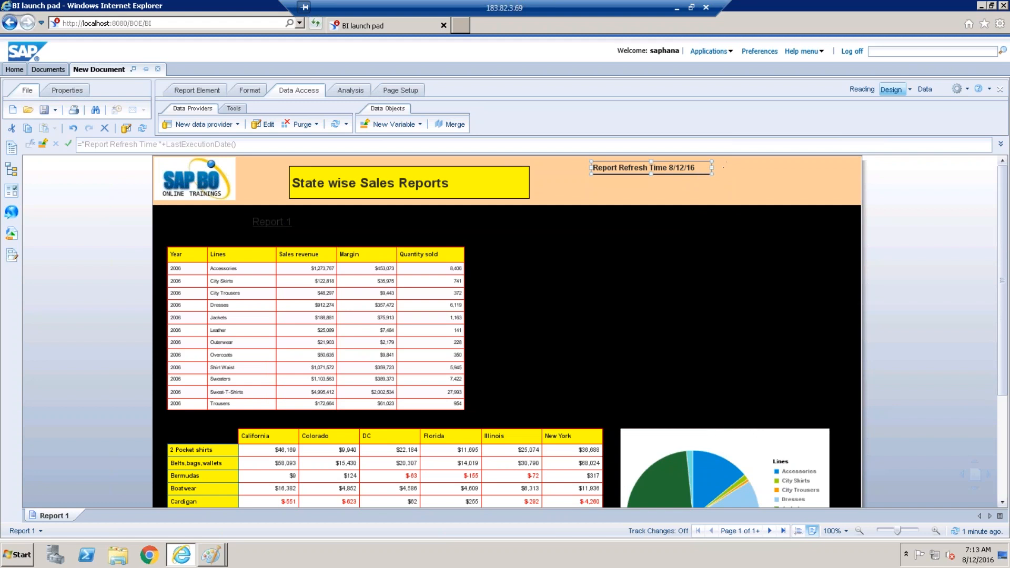
pyautogui.rightClick(695, 168)
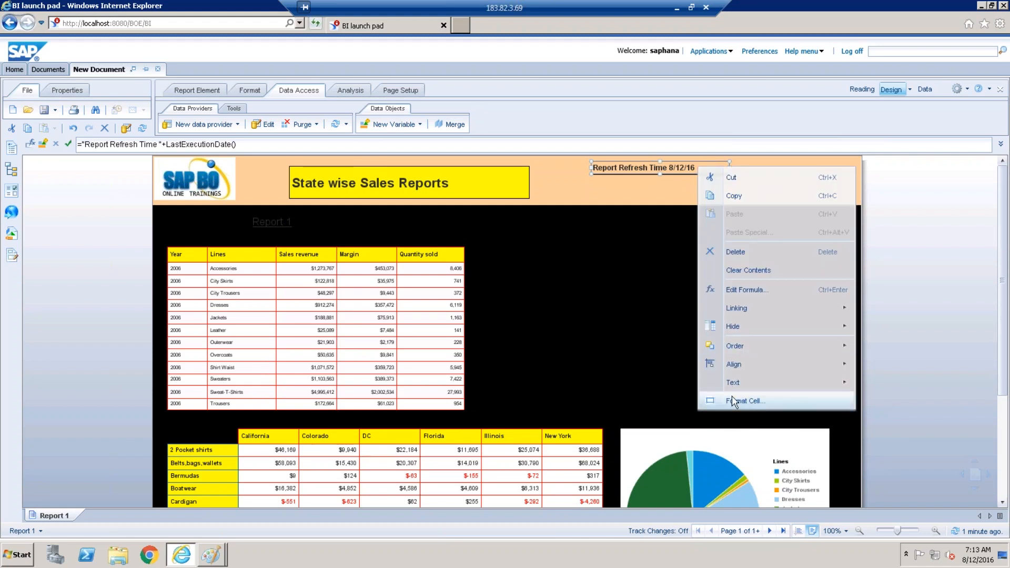
pyautogui.click(627, 185)
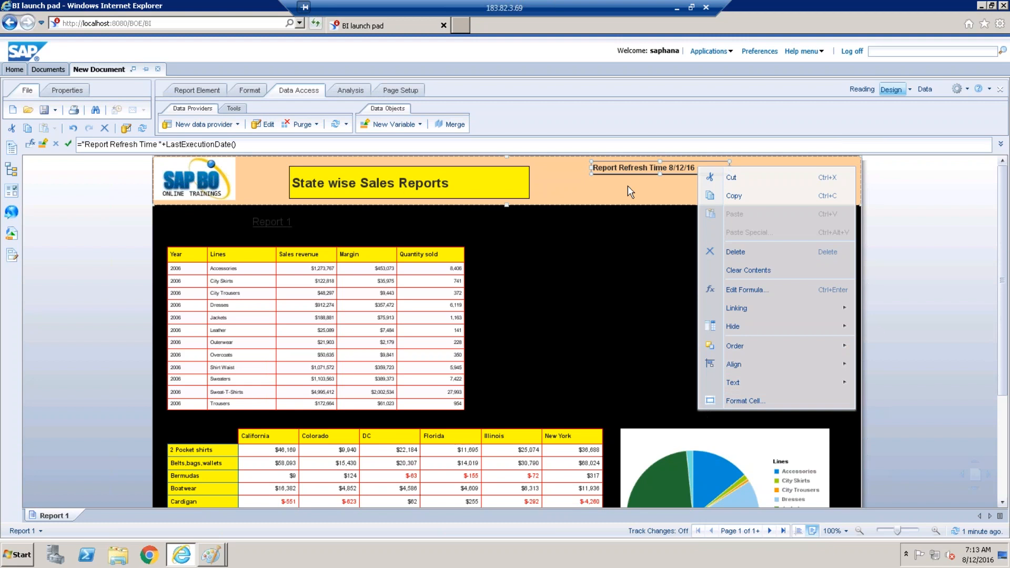
pyautogui.click(697, 167)
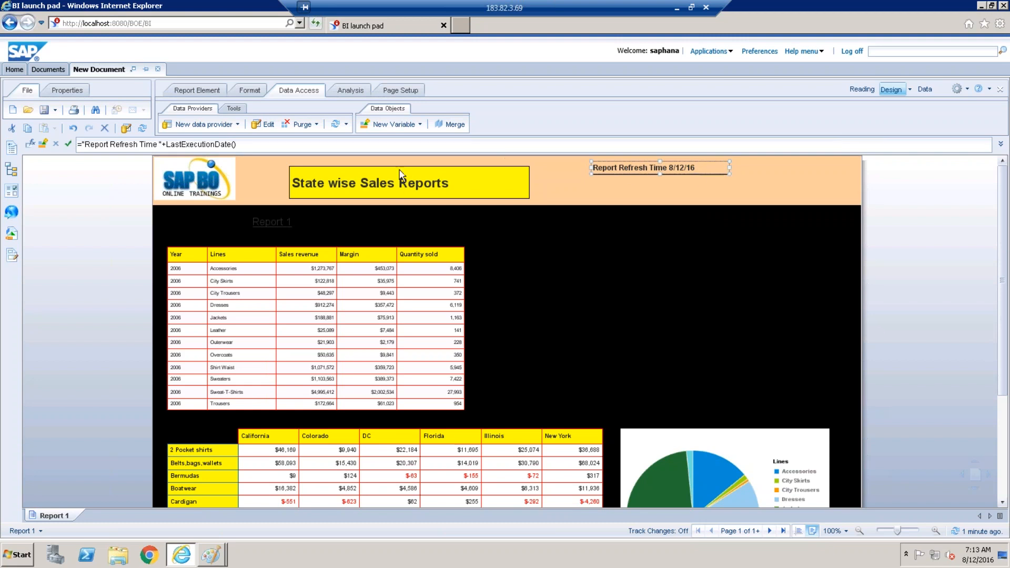
# Wrap LastExecutionDate() in FormatDate with "dd/MM/yyyy hh:mm" and validate the formula.
pyautogui.click(31, 143)
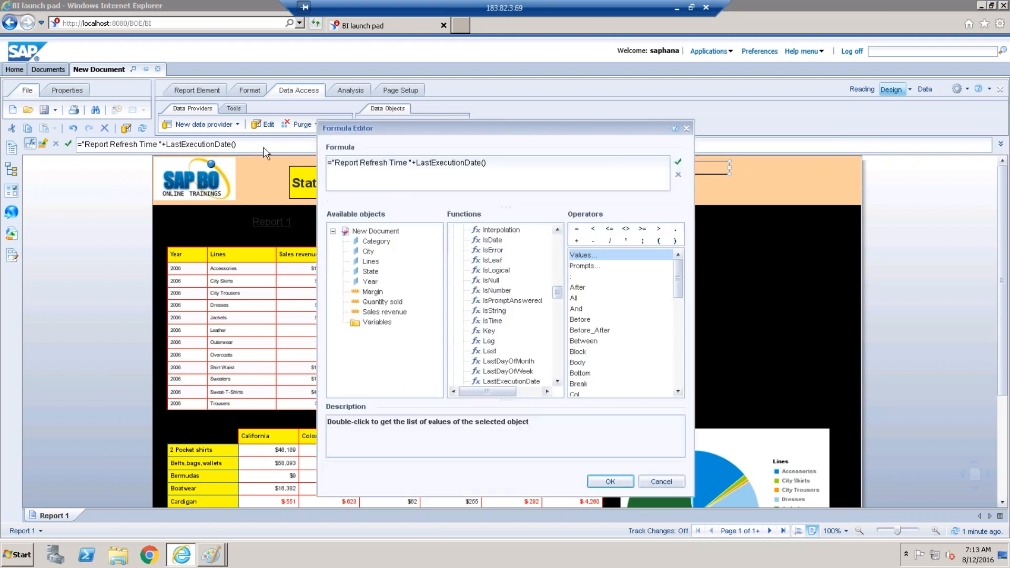
pyautogui.click(417, 164)
pyautogui.write('format')
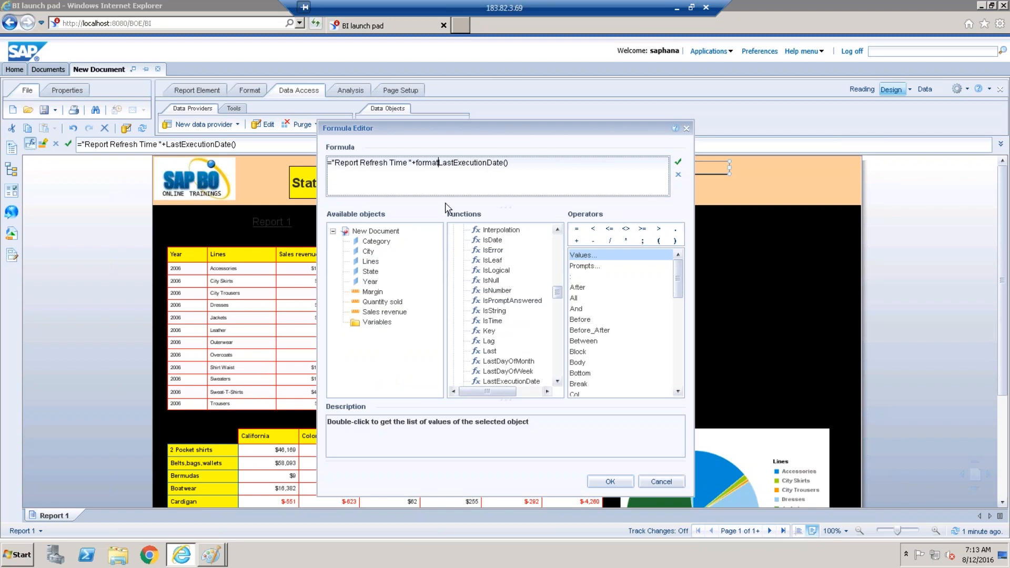
pyautogui.write('date(')
pyautogui.click(542, 165)
pyautogui.write(';dd/Mm')
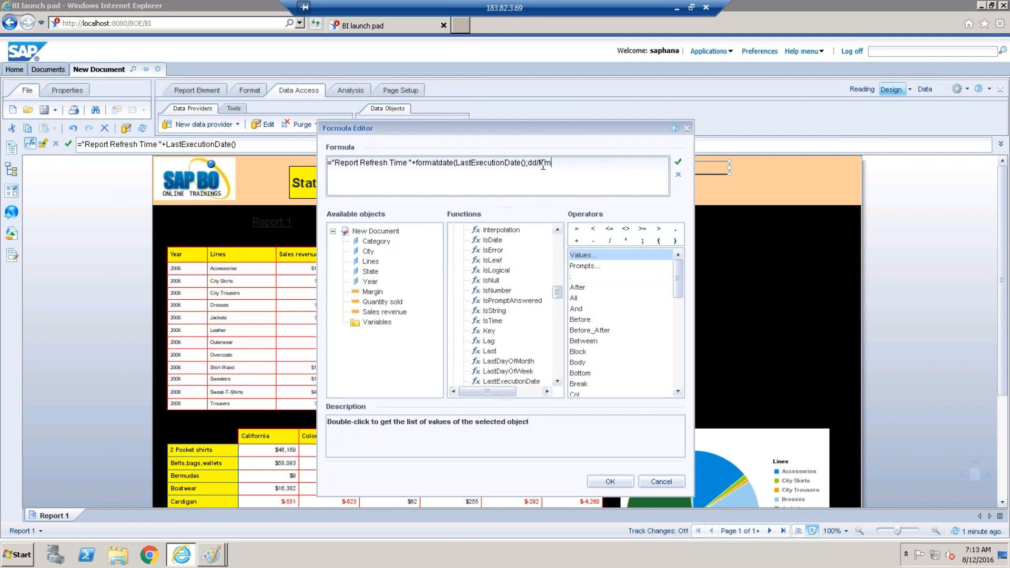
pyautogui.press('BackSpace')
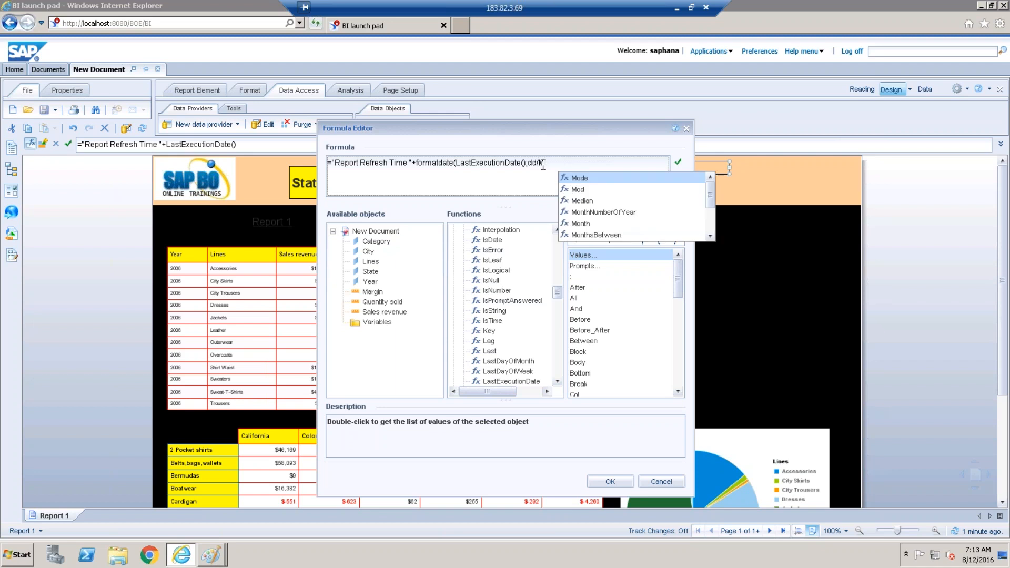
pyautogui.write('M')
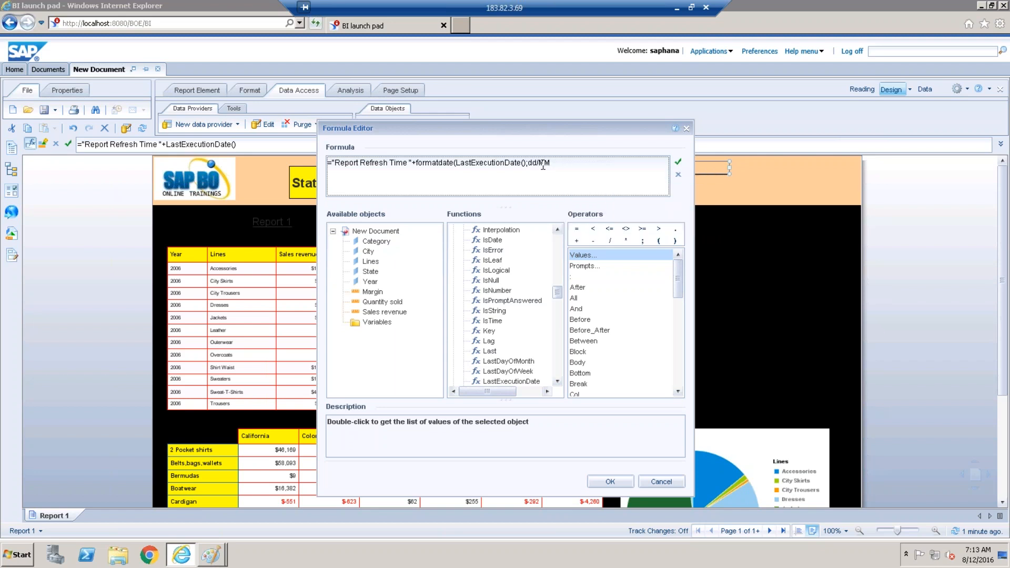
pyautogui.write('/yyyy hh:mm)')
pyautogui.click(531, 162)
pyautogui.write('"')
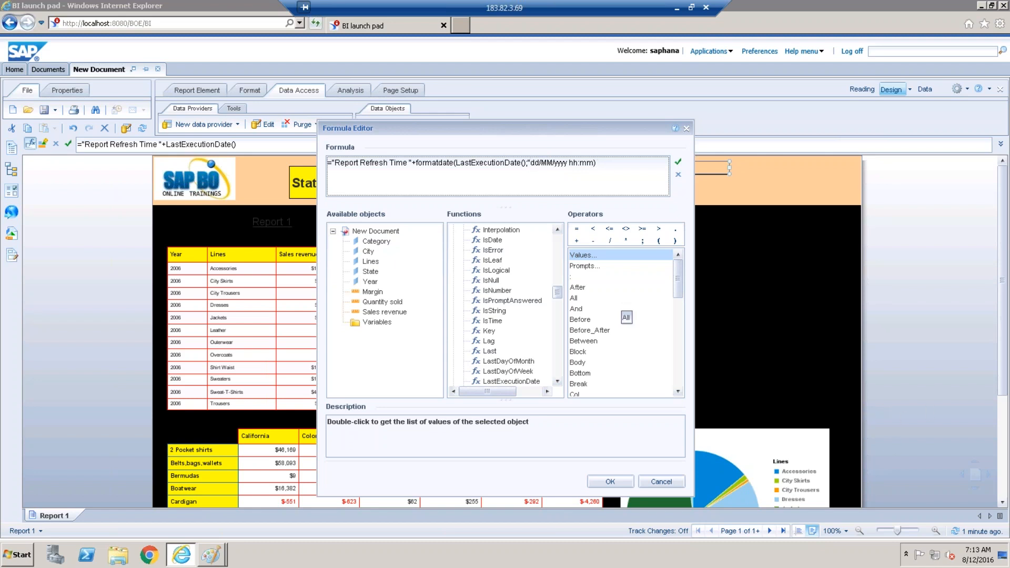
pyautogui.write('"')
pyautogui.click(678, 162)
pyautogui.click(622, 484)
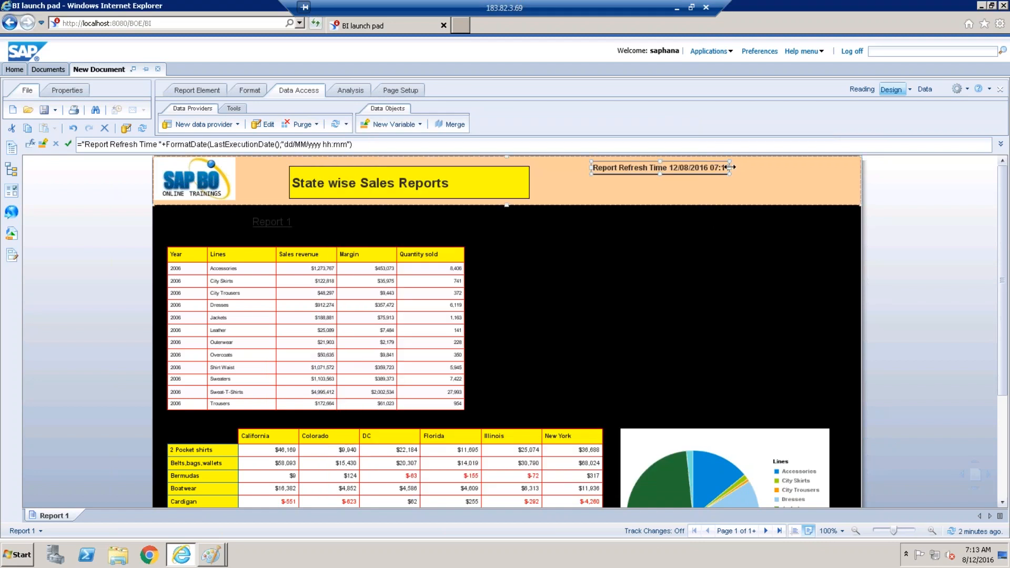
# Widen the refresh-time cell and change its date format to "dd-Mmm-yyyy hh:mm".
pyautogui.moveTo(751, 167); pyautogui.dragTo(765, 167)
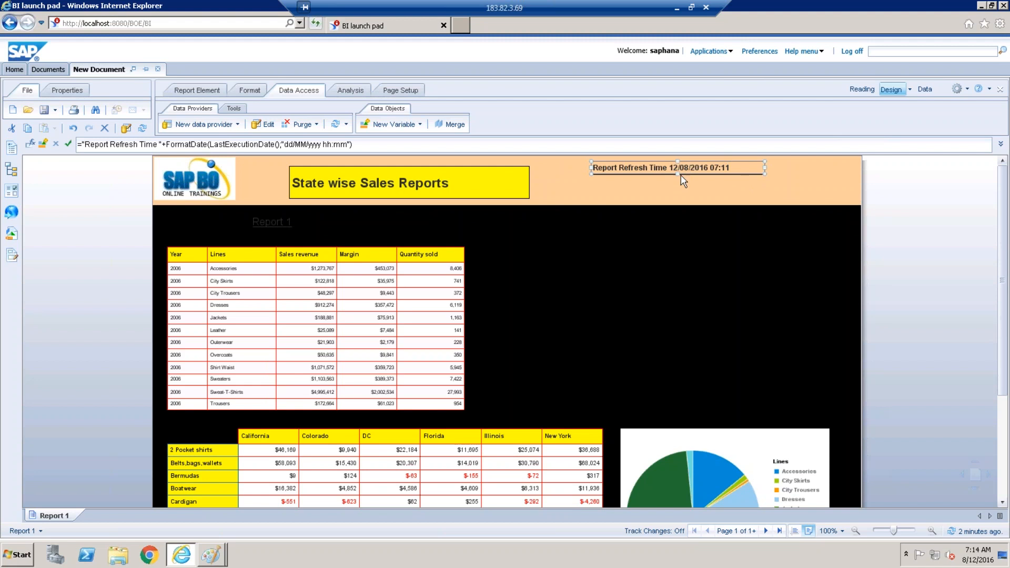
pyautogui.click(382, 161)
pyautogui.click(306, 144)
pyautogui.press('BackSpace')
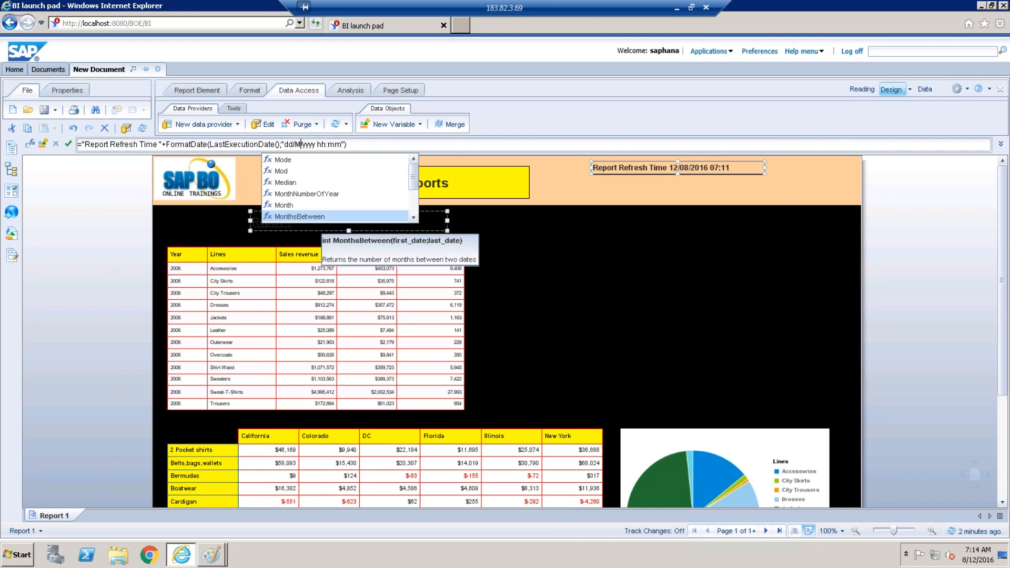
pyautogui.write('mm')
pyautogui.press('Left')
pyautogui.press('Left')
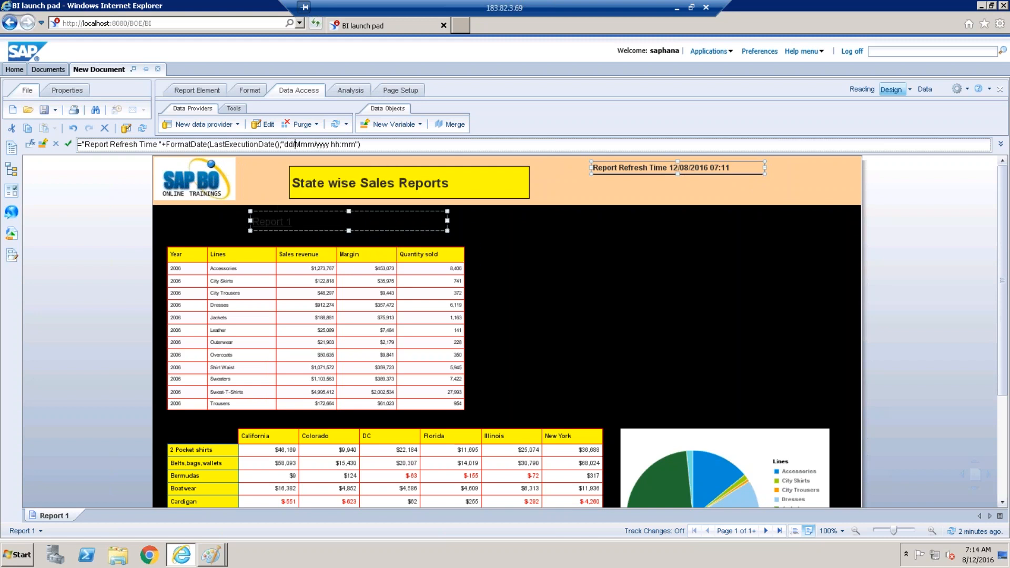
pyautogui.press('BackSpace')
pyautogui.write('-')
pyautogui.click(320, 144)
pyautogui.press('BackSpace')
pyautogui.write('-')
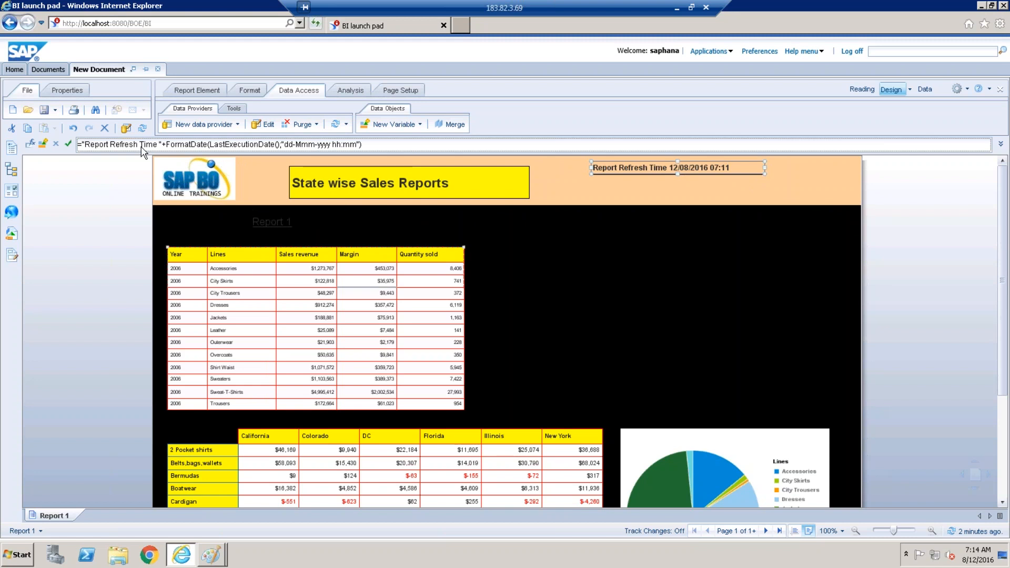
pyautogui.click(67, 144)
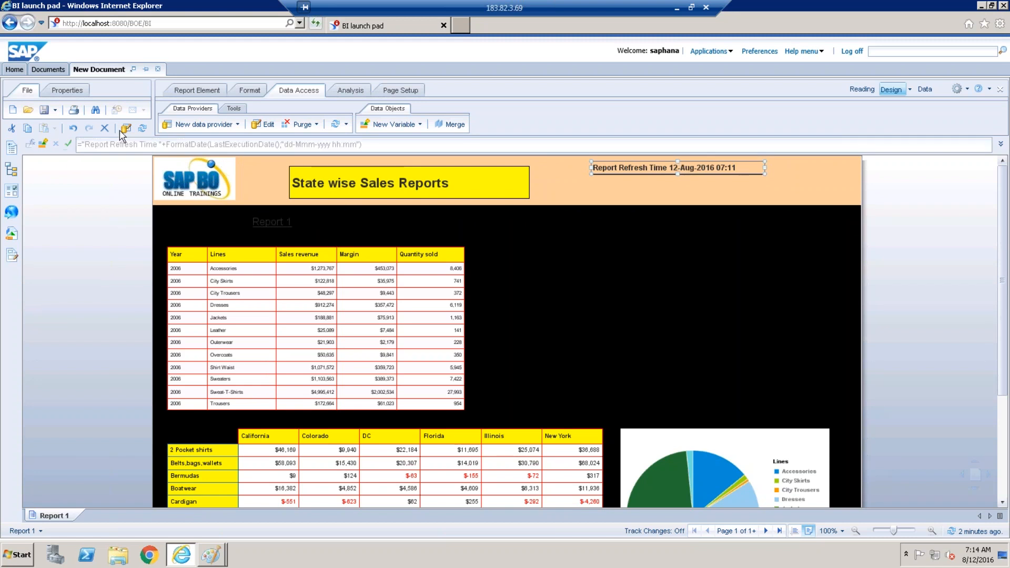
# Reselect the Report Refresh Time cell to edit its label in the formula bar.
pyautogui.click(700, 191)
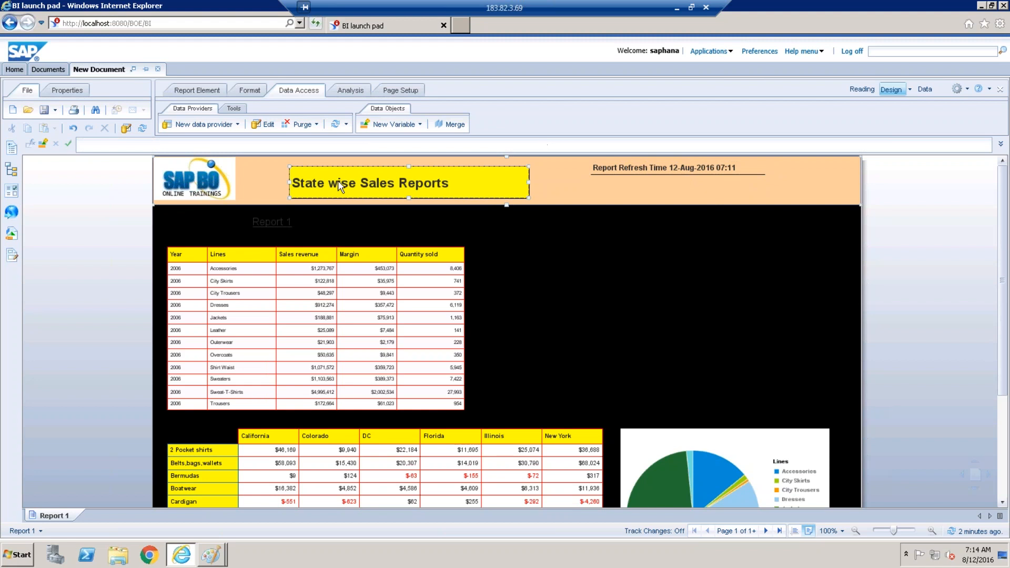
pyautogui.click(700, 169)
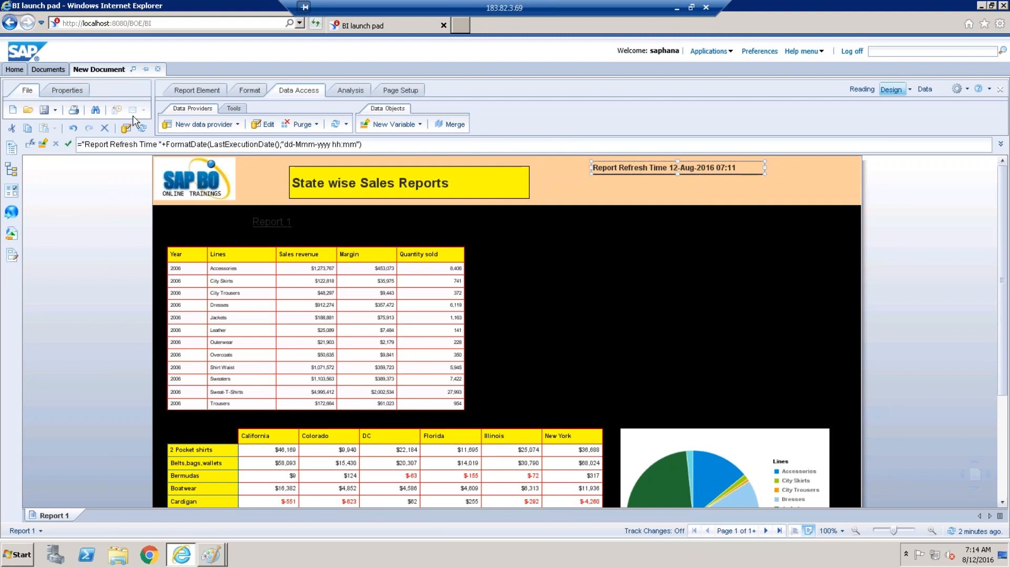
pyautogui.click(162, 147)
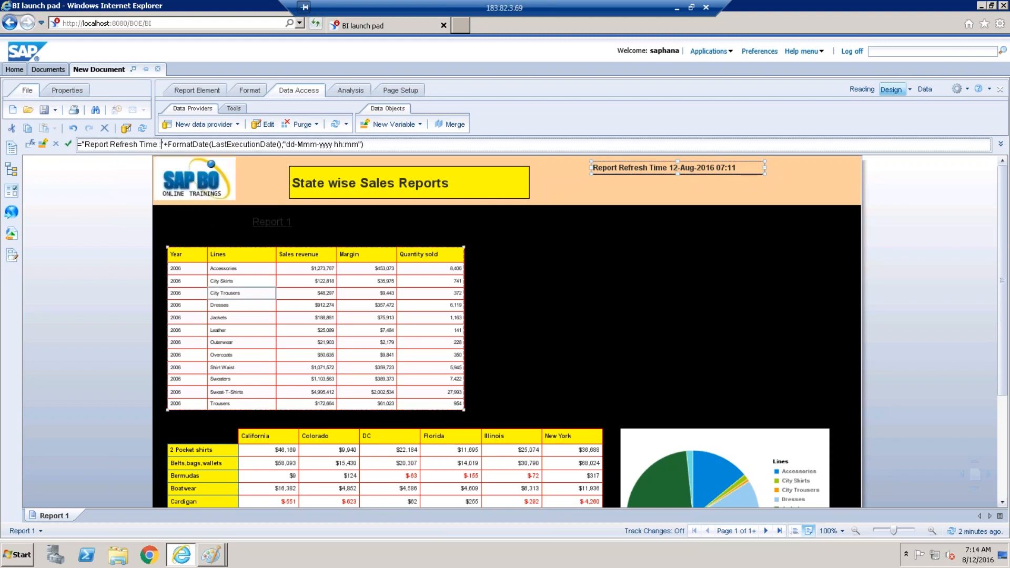
# Add a colon after the Report Refresh Time label and append an AM/PM marker.
pyautogui.press('Return')
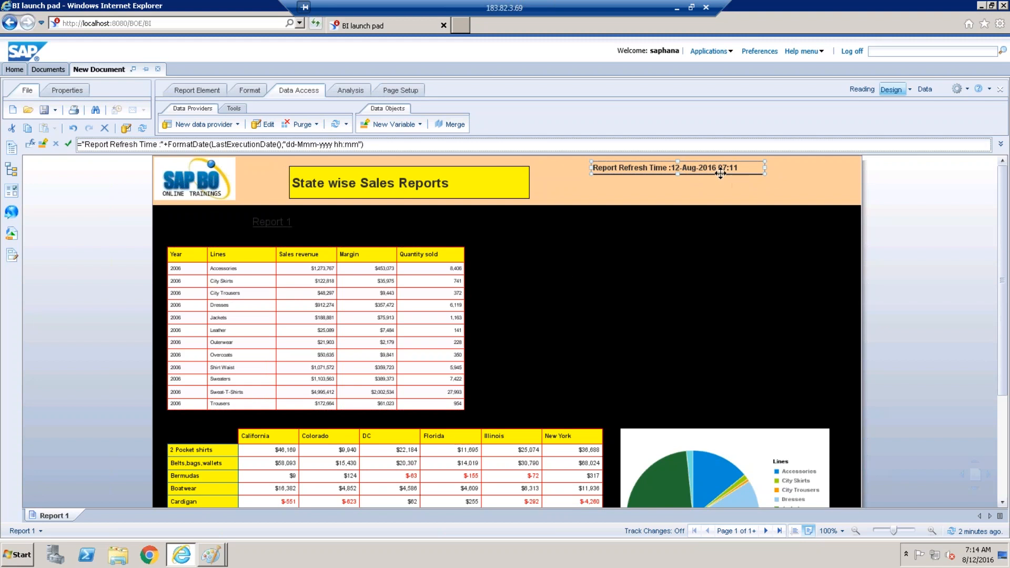
pyautogui.click(723, 168)
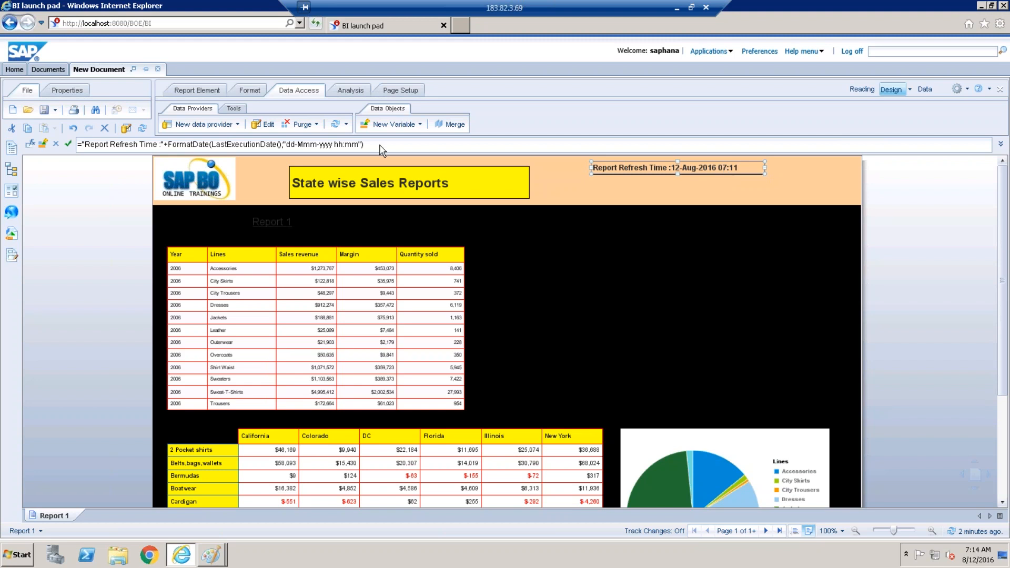
pyautogui.click(343, 144)
pyautogui.write(':')
pyautogui.click(360, 144)
pyautogui.write('"')
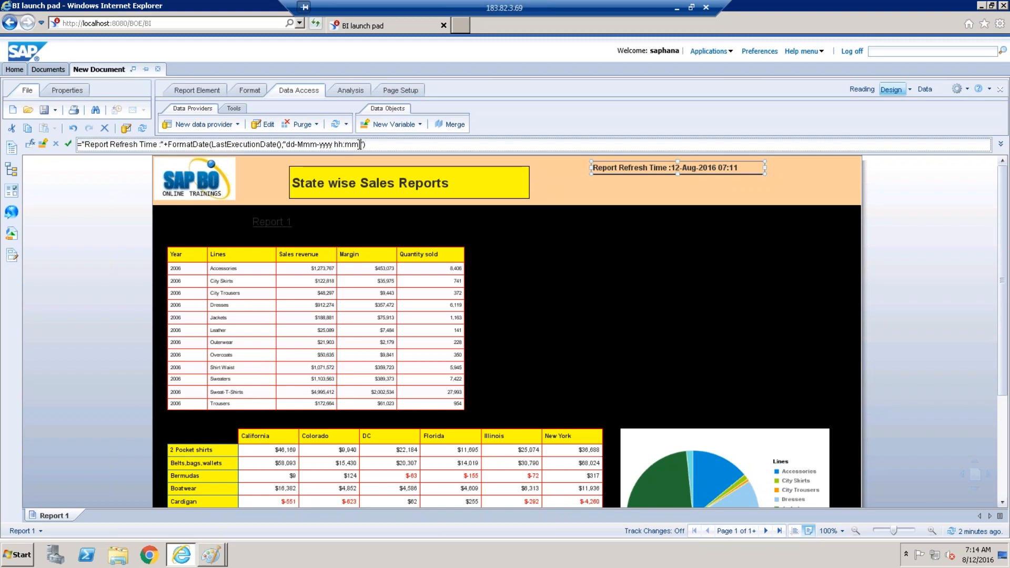
pyautogui.write('A')
pyautogui.click(359, 144)
pyautogui.press('Return')
# Switch the time to 24-hour HH:mm and remove the AM/PM marker.
pyautogui.click(743, 170)
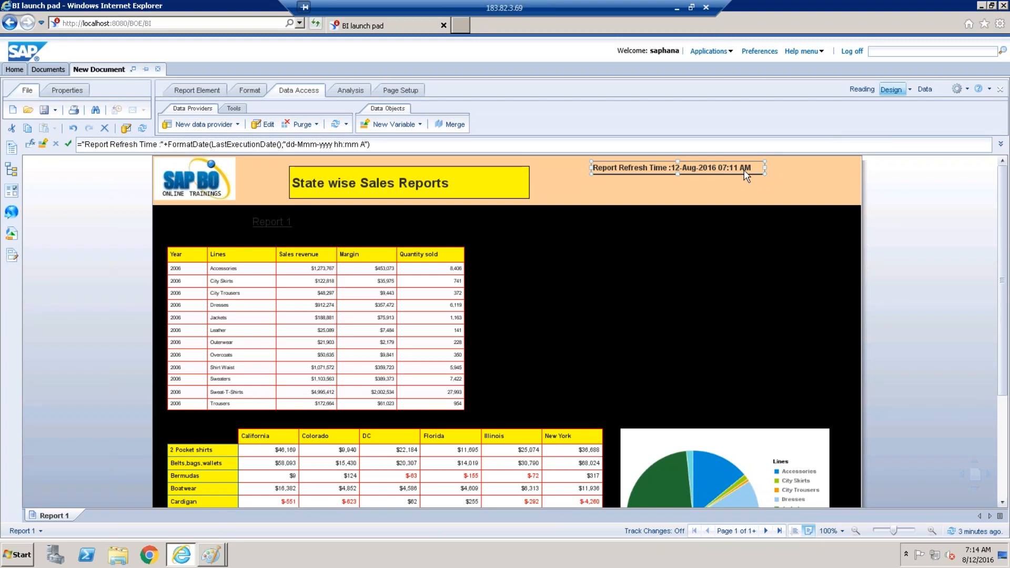
pyautogui.click(341, 144)
pyautogui.press('BackSpace')
pyautogui.press('BackSpace')
pyautogui.press('BackSpace')
pyautogui.write('HH:')
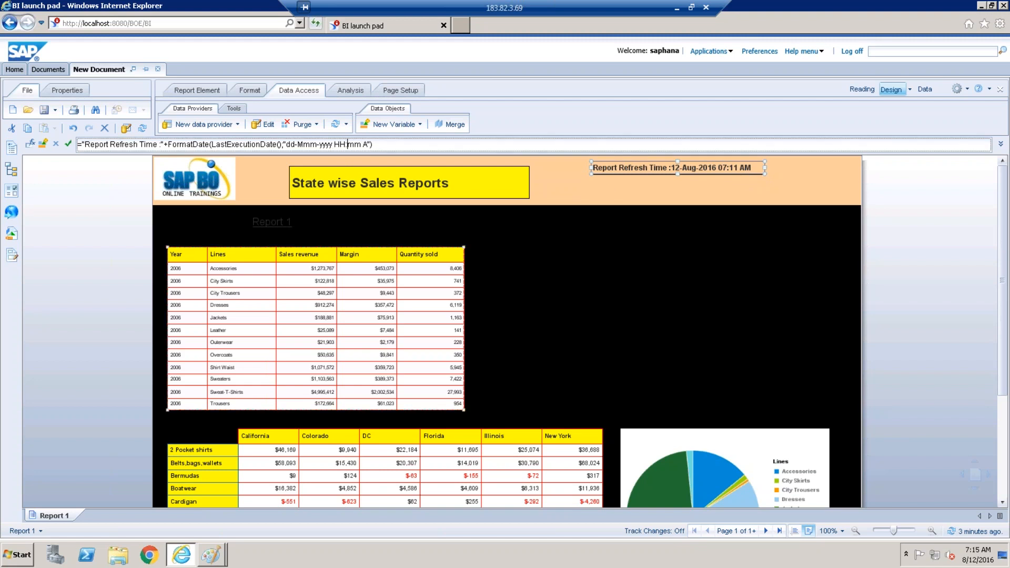
pyautogui.press('Right')
pyautogui.press('Right')
pyautogui.press('Right')
pyautogui.press('BackSpace')
pyautogui.press('BackSpace')
pyautogui.press('Return')
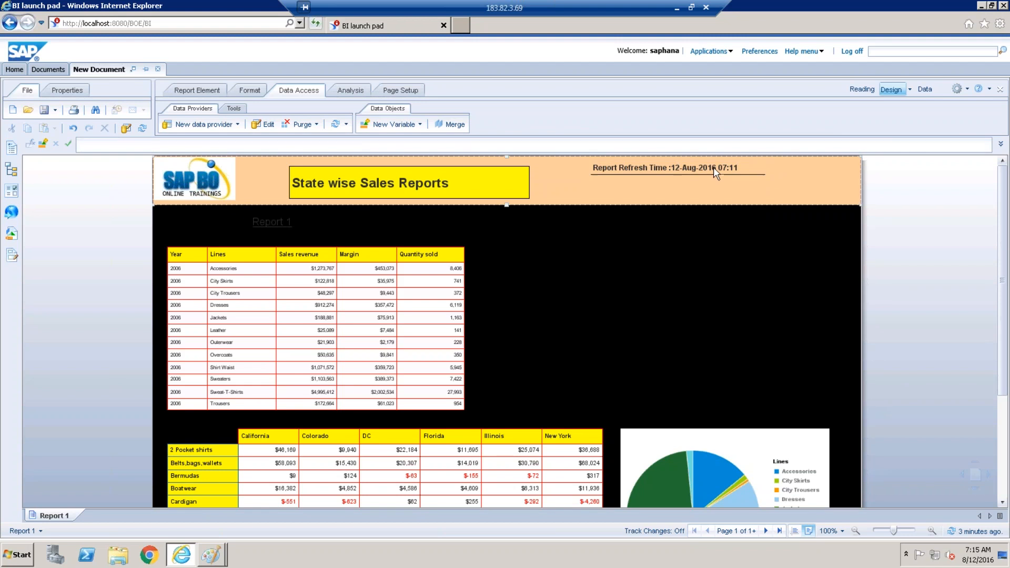
# Set the refresh time text colour to Gray-50% and remove the cell border.
pyautogui.click(249, 90)
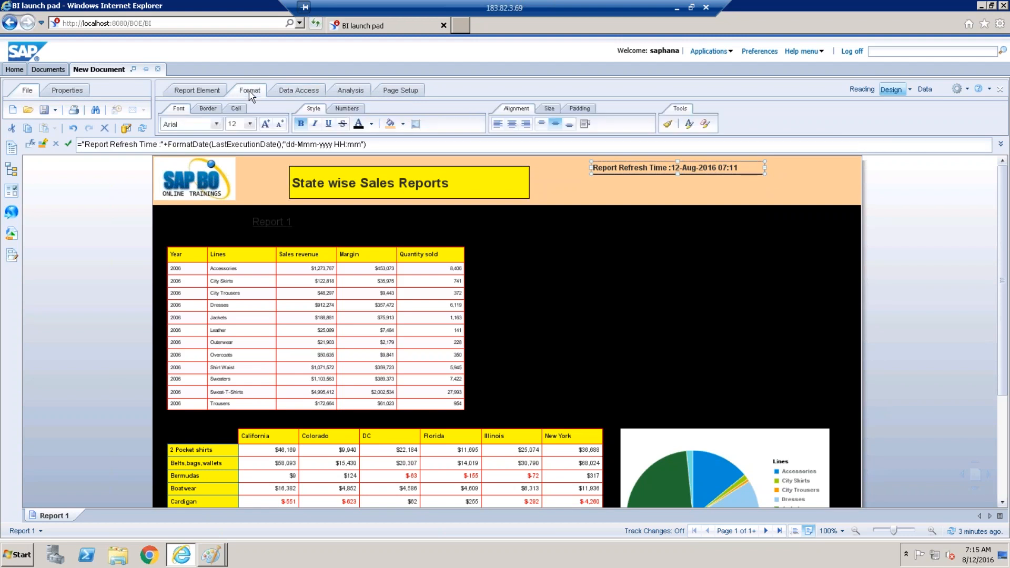
pyautogui.click(371, 123)
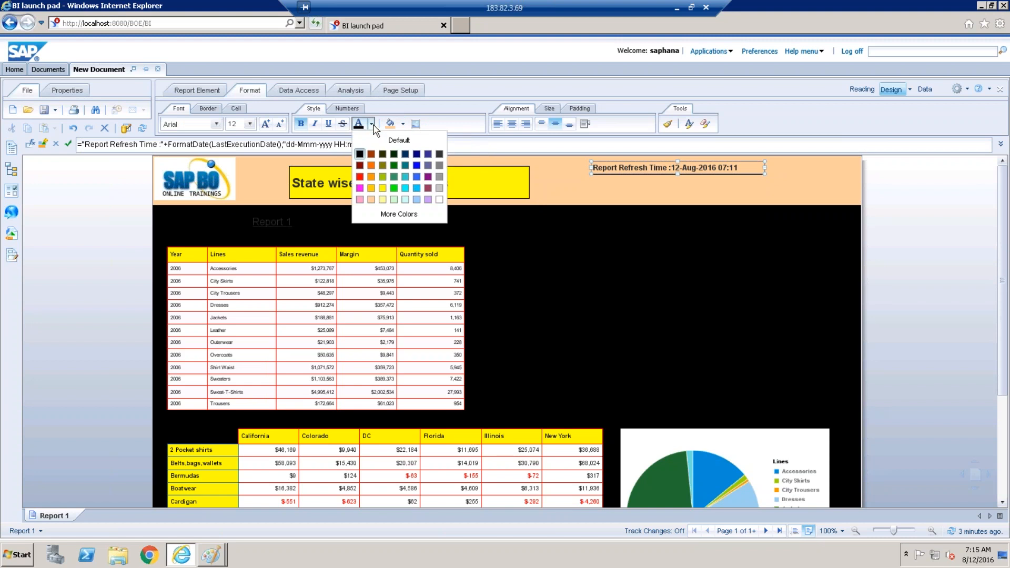
pyautogui.click(439, 166)
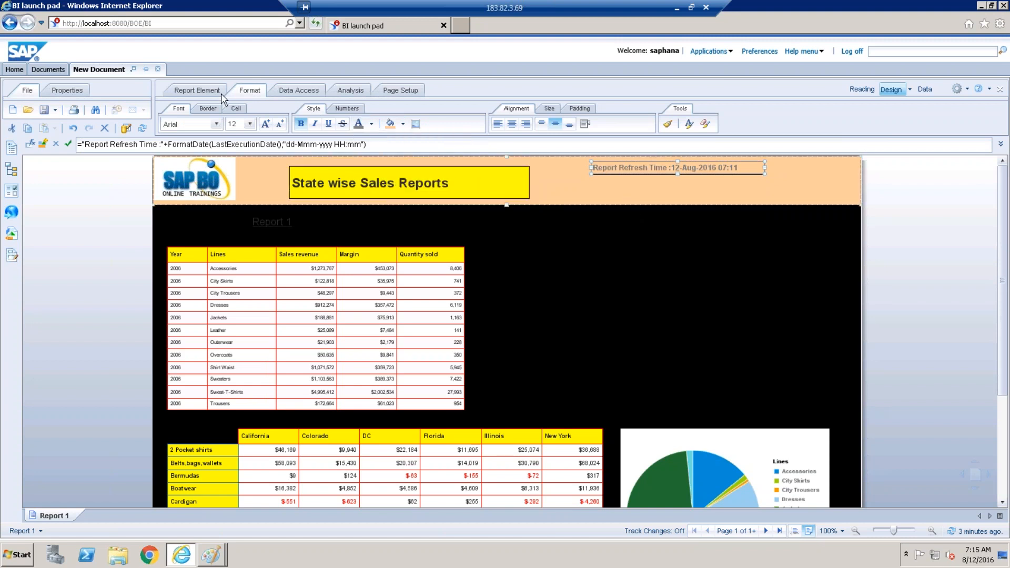
pyautogui.click(209, 109)
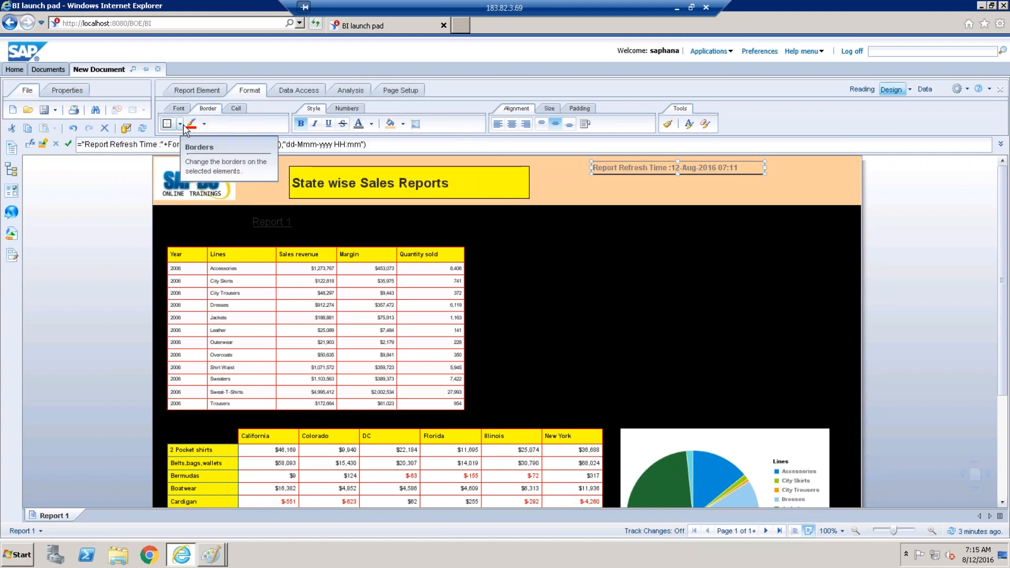
pyautogui.click(180, 125)
pyautogui.click(170, 141)
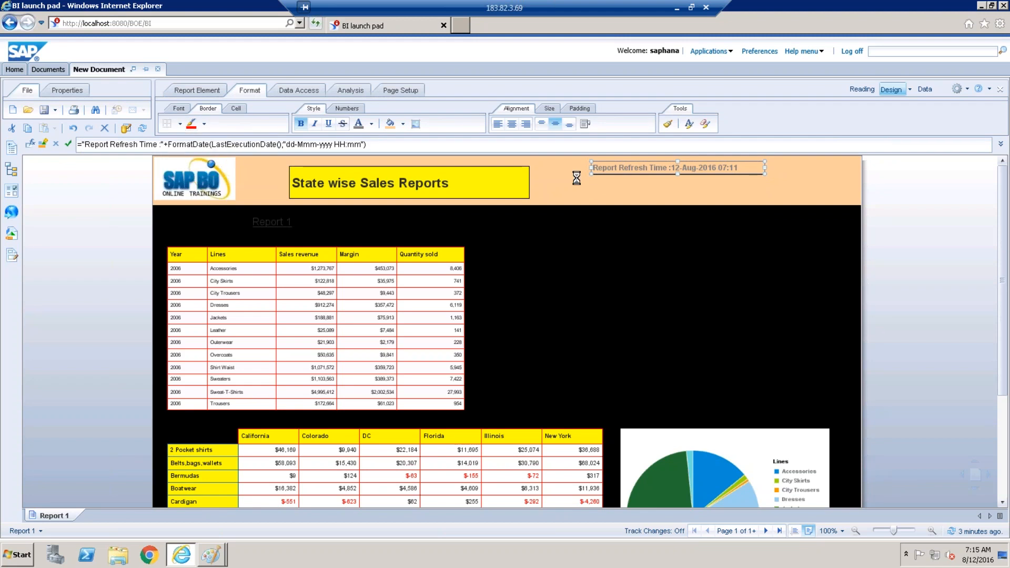
# Select the report header and browse the cell merge and Report Element options.
pyautogui.click(625, 198)
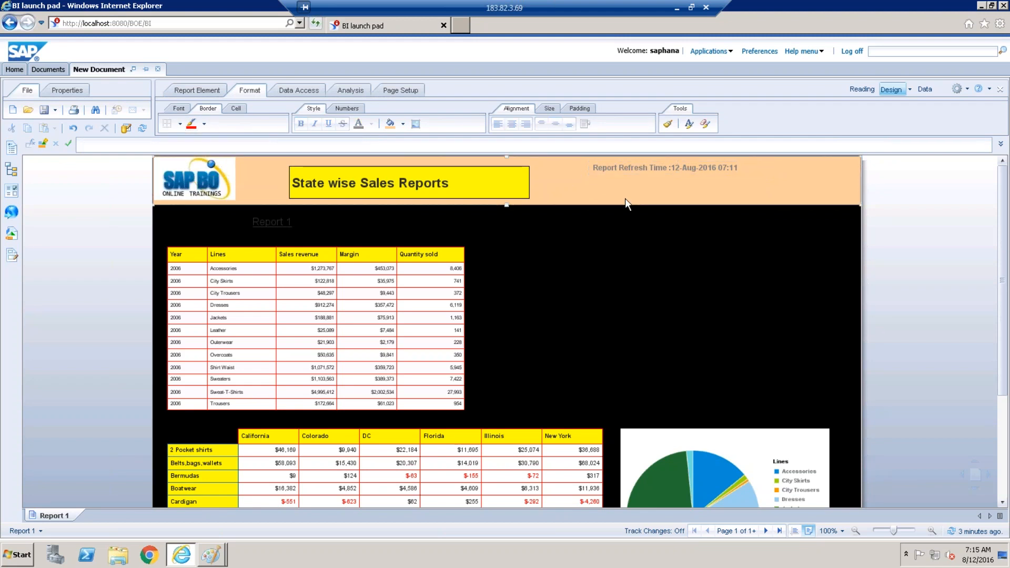
pyautogui.click(181, 110)
pyautogui.click(236, 108)
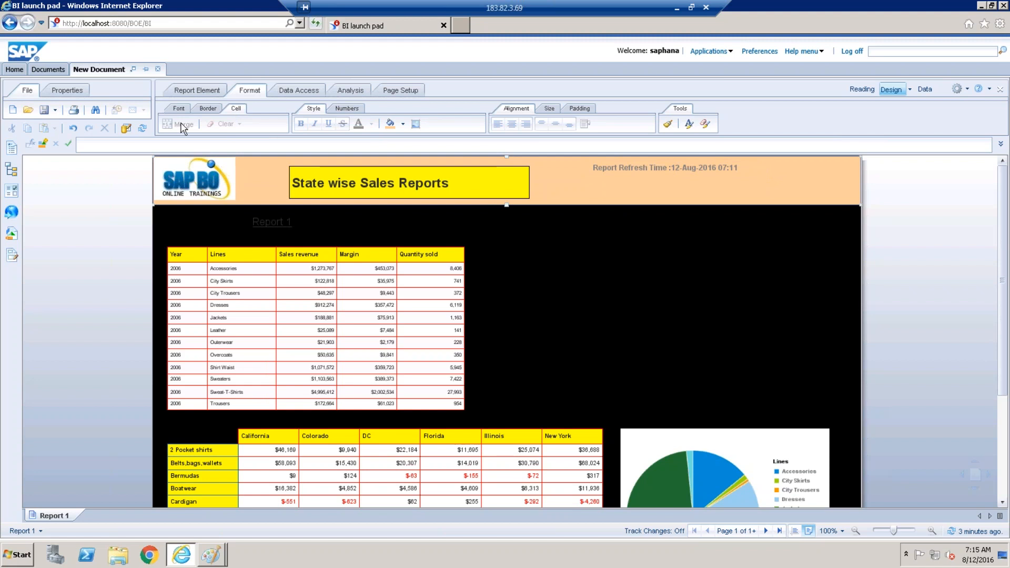
pyautogui.click(209, 93)
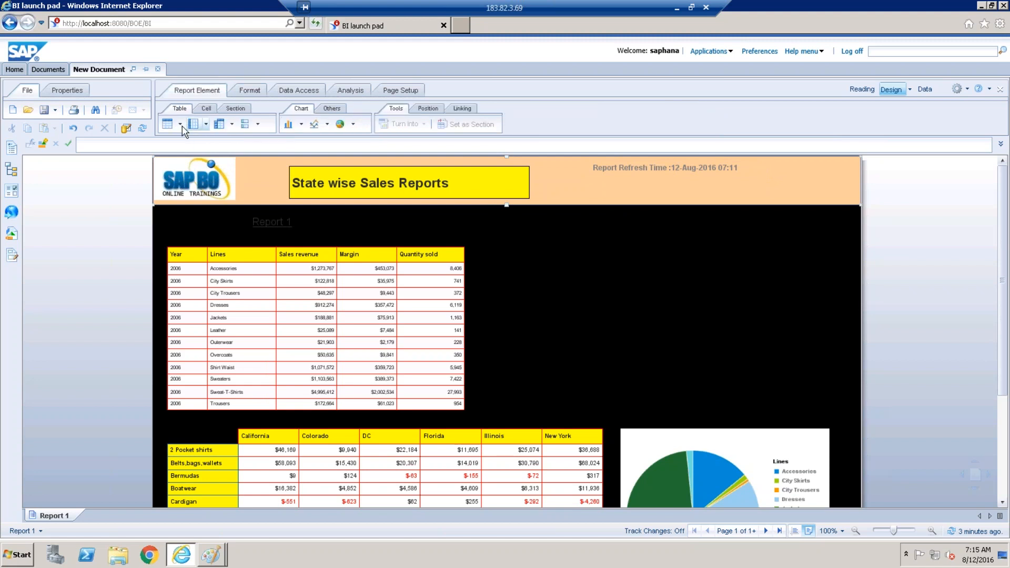
# Place a blank cell below the refresh time and open its Formula Editor at the C functions.
pyautogui.click(206, 108)
pyautogui.click(167, 126)
pyautogui.click(598, 183)
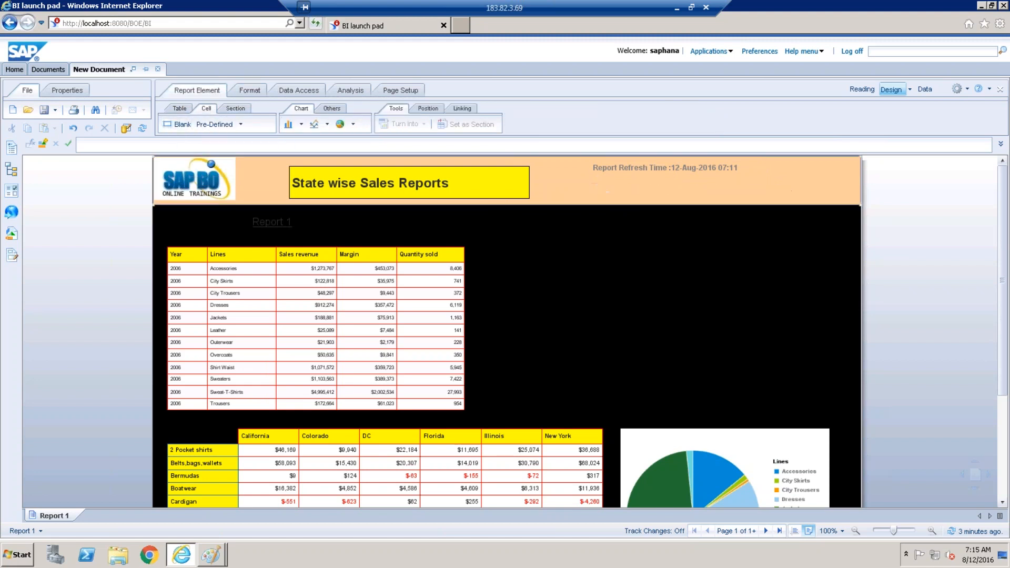
pyautogui.click(619, 187)
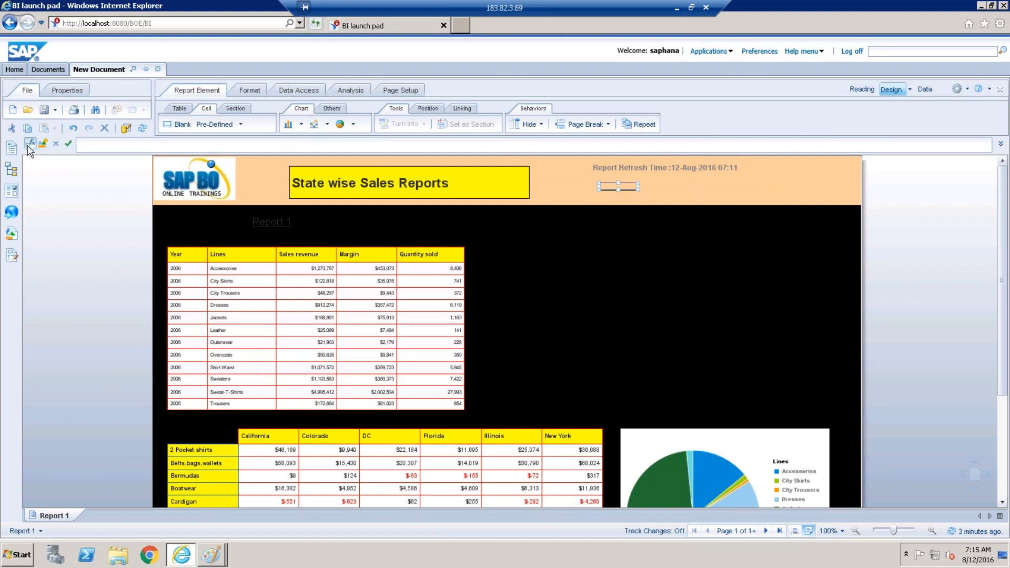
pyautogui.click(30, 143)
pyautogui.click(489, 251)
pyautogui.write('c')
# Insert the CurrentUser function into the new cell, move it under the refresh time and widen it.
pyautogui.doubleClick(505, 330)
pyautogui.click(610, 481)
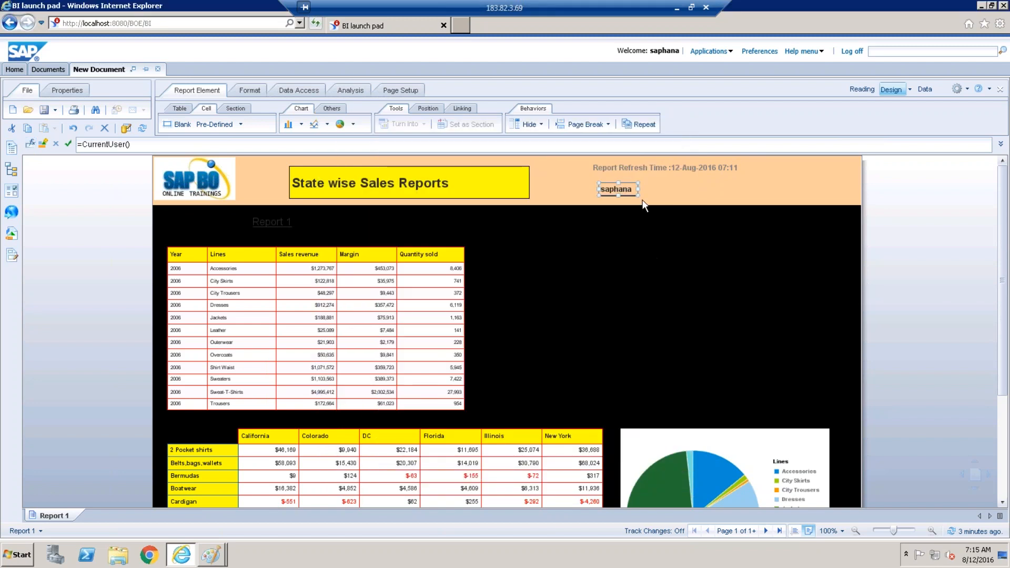
pyautogui.moveTo(613, 184); pyautogui.dragTo(608, 175)
pyautogui.moveTo(640, 182); pyautogui.dragTo(662, 183)
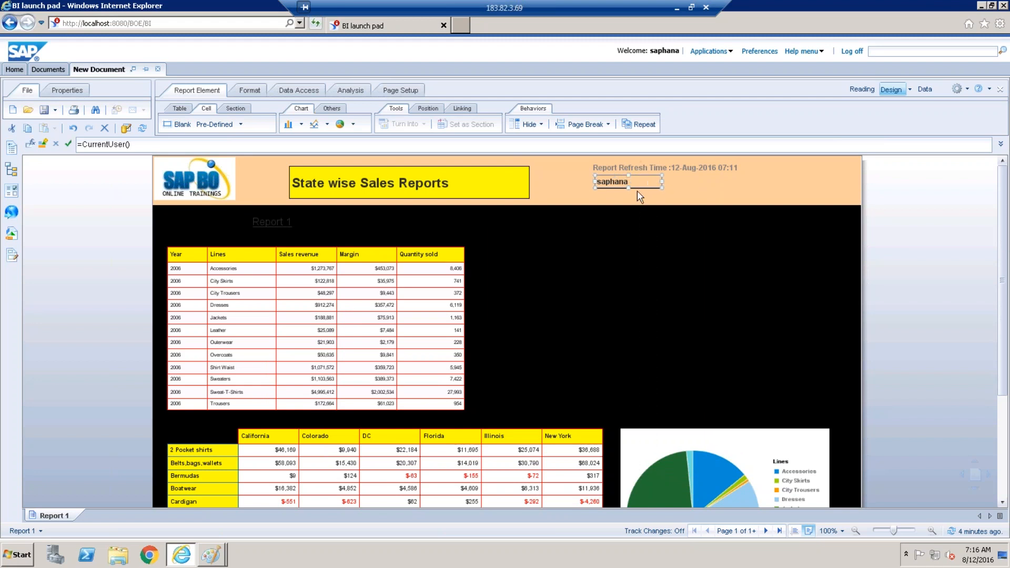
# Make the user name text grey and copy the refresh time cell's formatting onto it with Format Painter.
pyautogui.click(249, 90)
pyautogui.click(358, 125)
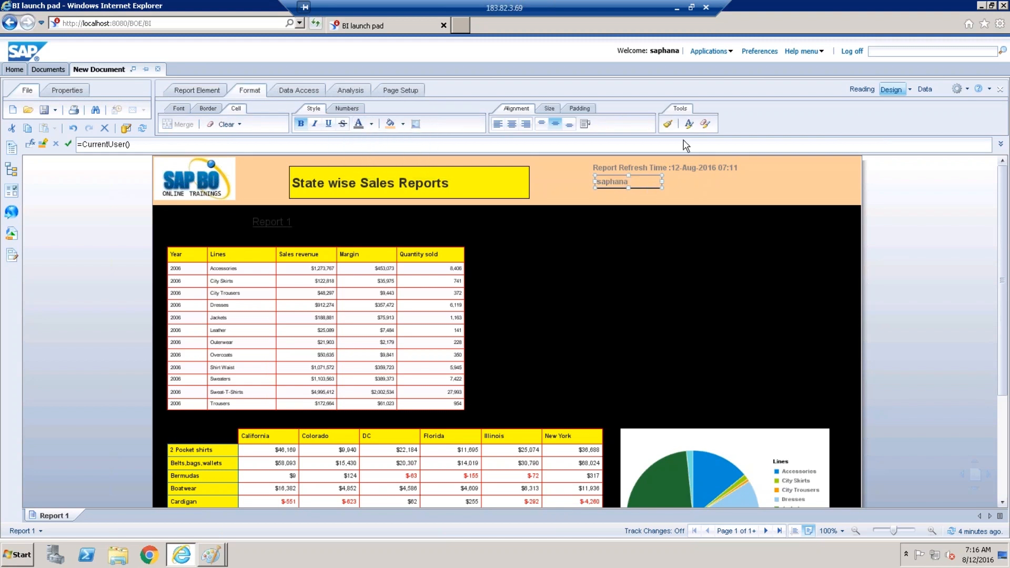
pyautogui.click(667, 123)
pyautogui.click(656, 173)
pyautogui.click(668, 123)
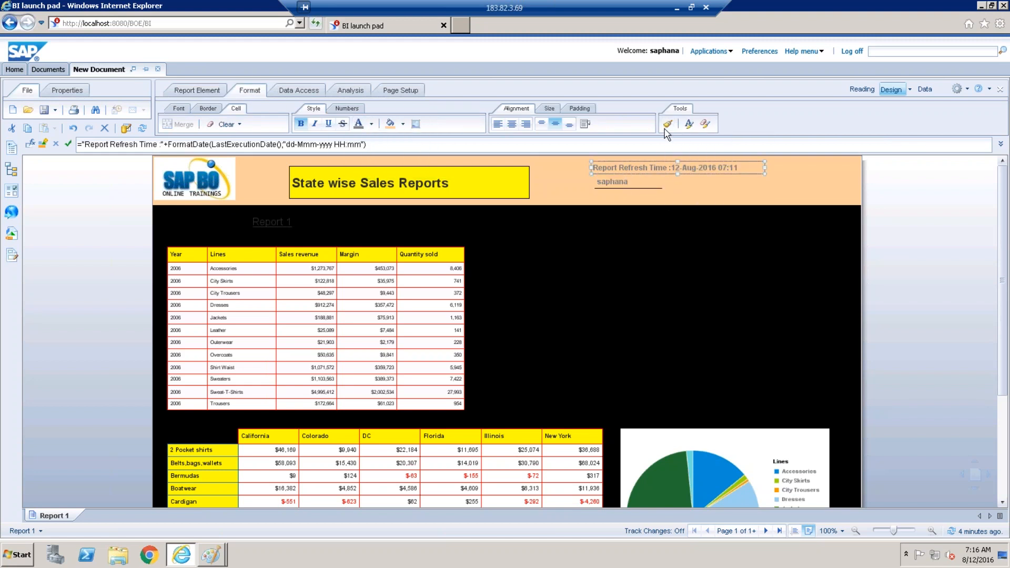
pyautogui.click(637, 184)
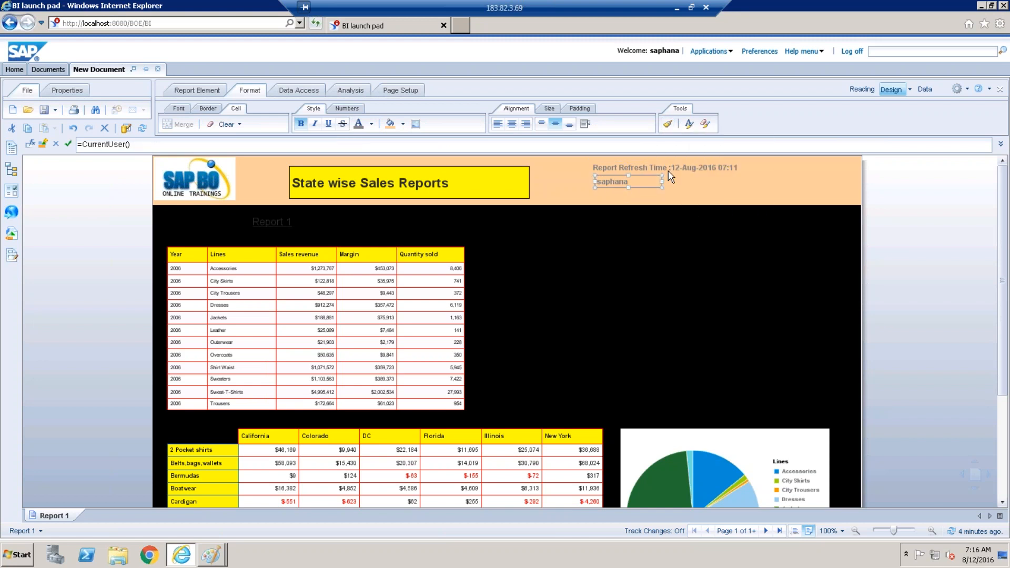
pyautogui.click(771, 182)
pyautogui.click(618, 182)
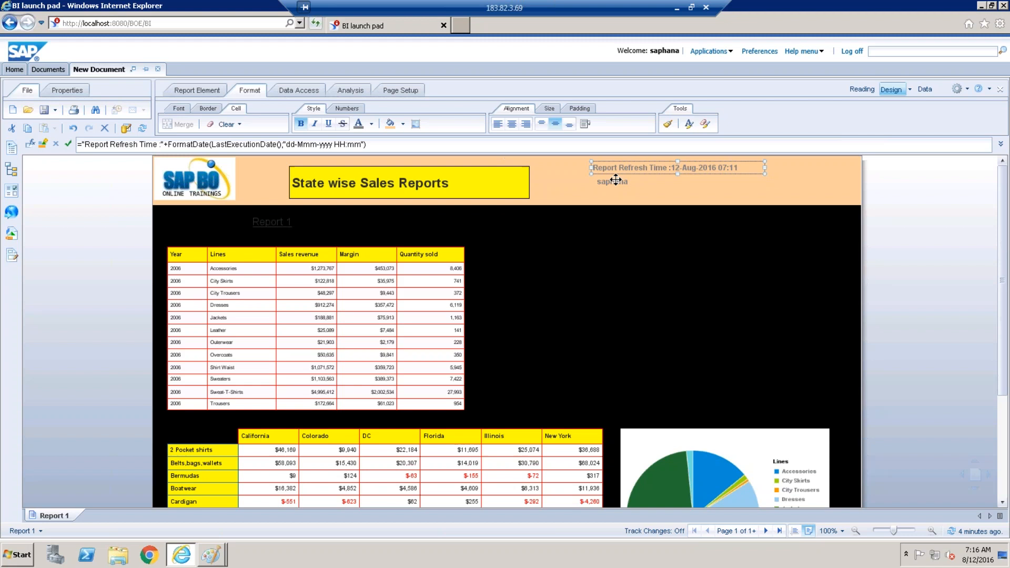
pyautogui.click(614, 184)
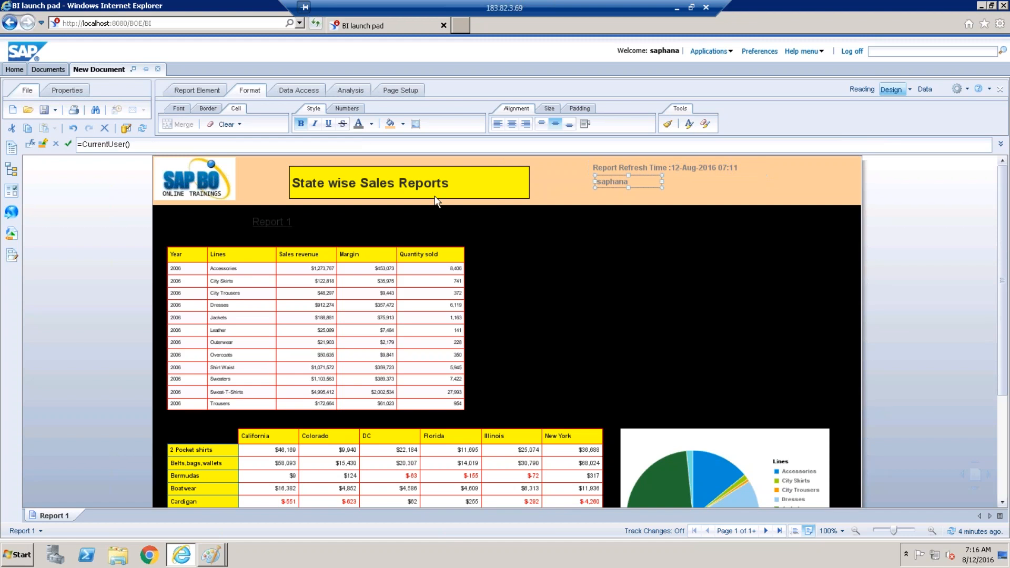
# Change the user cell formula to ="Current User Name :"+CurrentUser() and widen the cell to fit.
pyautogui.click(85, 142)
pyautogui.write('Current User Name ')
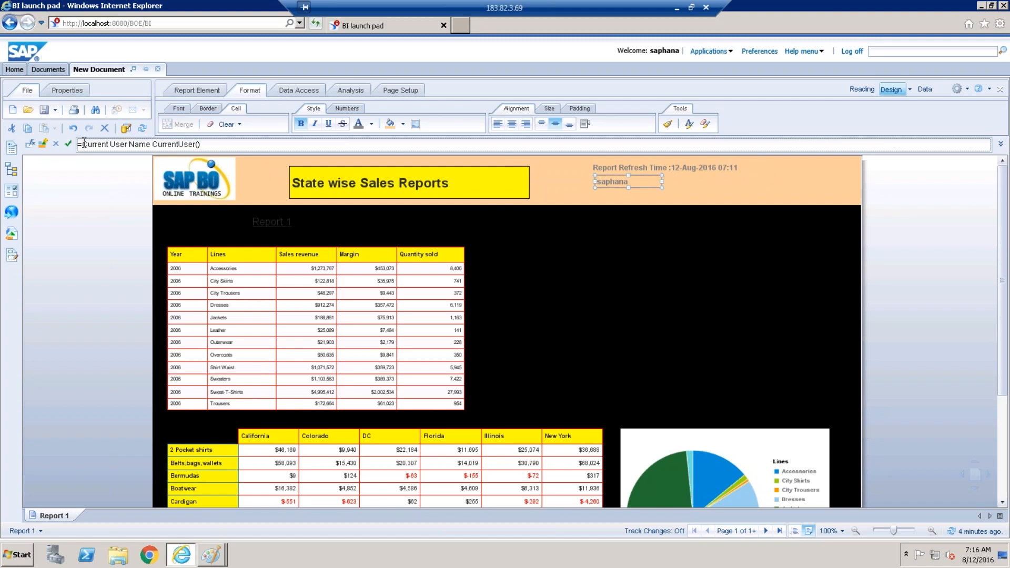
pyautogui.write(':+')
pyautogui.press('Return')
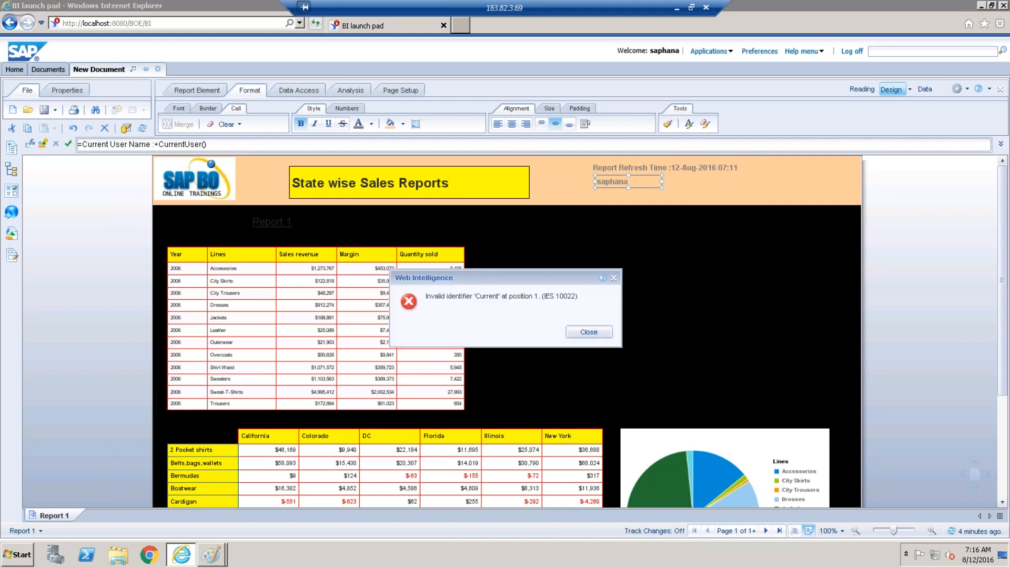
pyautogui.click(597, 332)
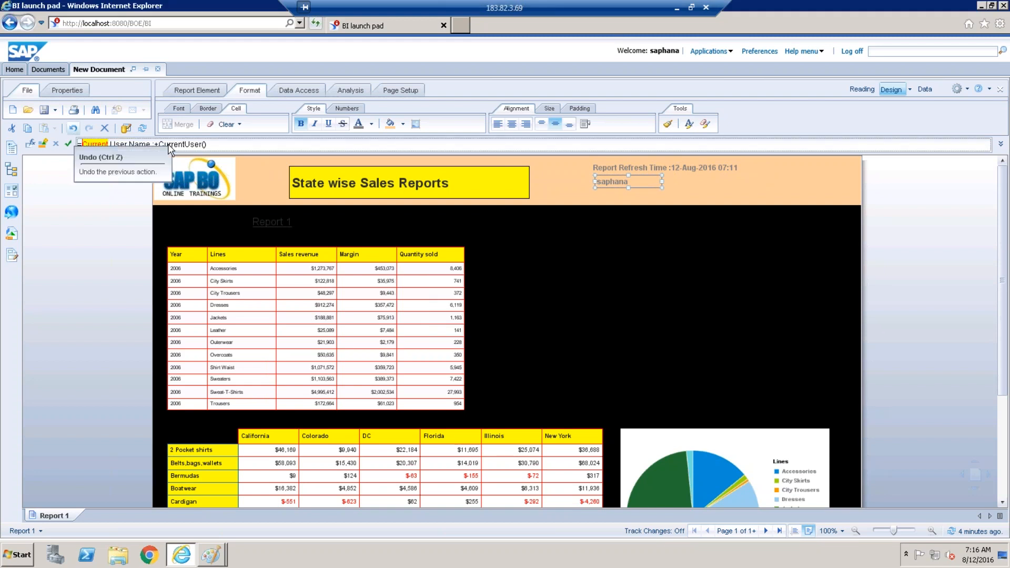
pyautogui.click(84, 144)
pyautogui.write('="')
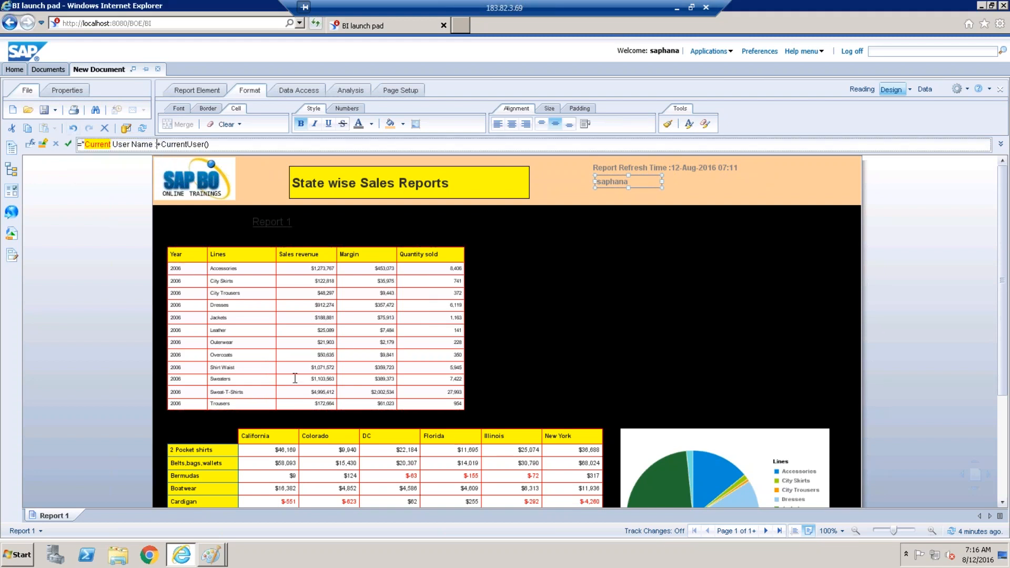
pyautogui.write('"')
pyautogui.press('Return')
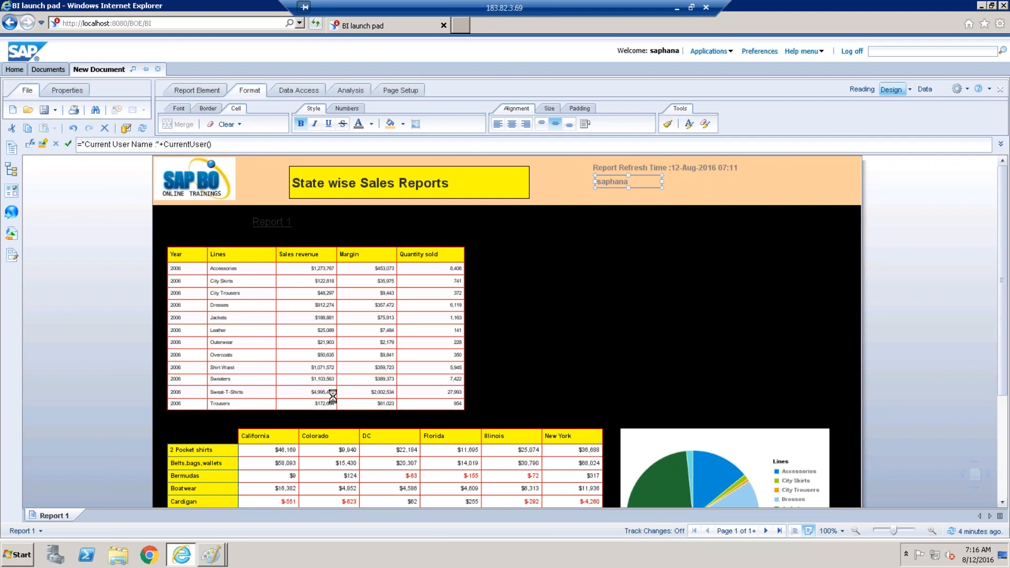
pyautogui.moveTo(663, 181); pyautogui.dragTo(741, 177)
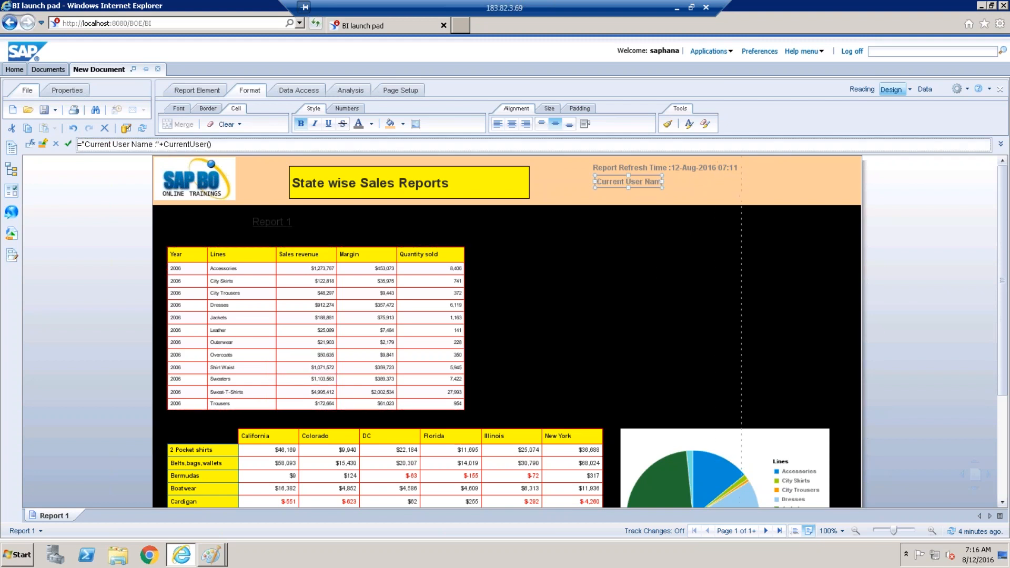
pyautogui.click(601, 231)
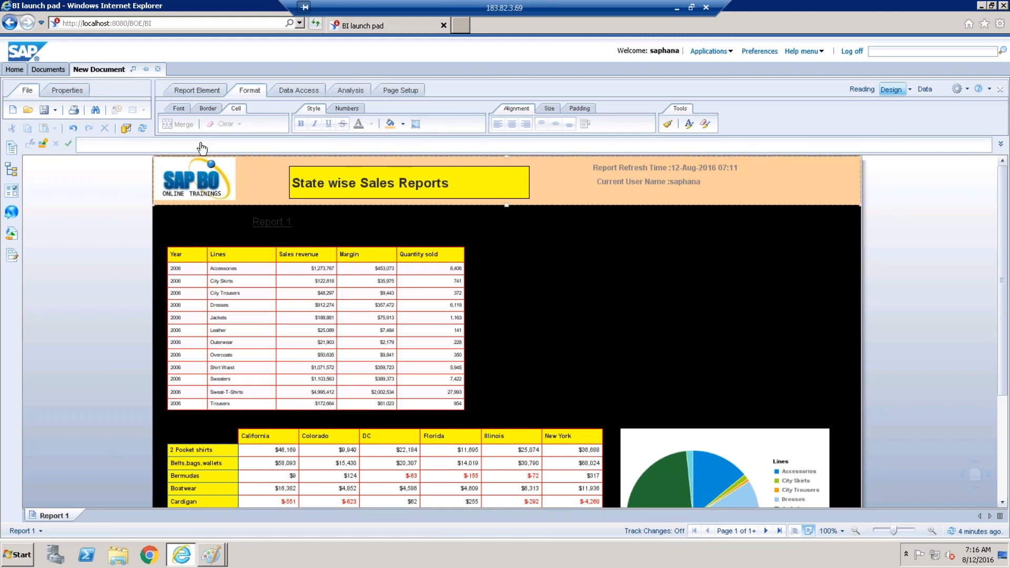
# Save the report as 'Formating the report' in Public Folders > 1_Sales_DS.
pyautogui.click(556, 179)
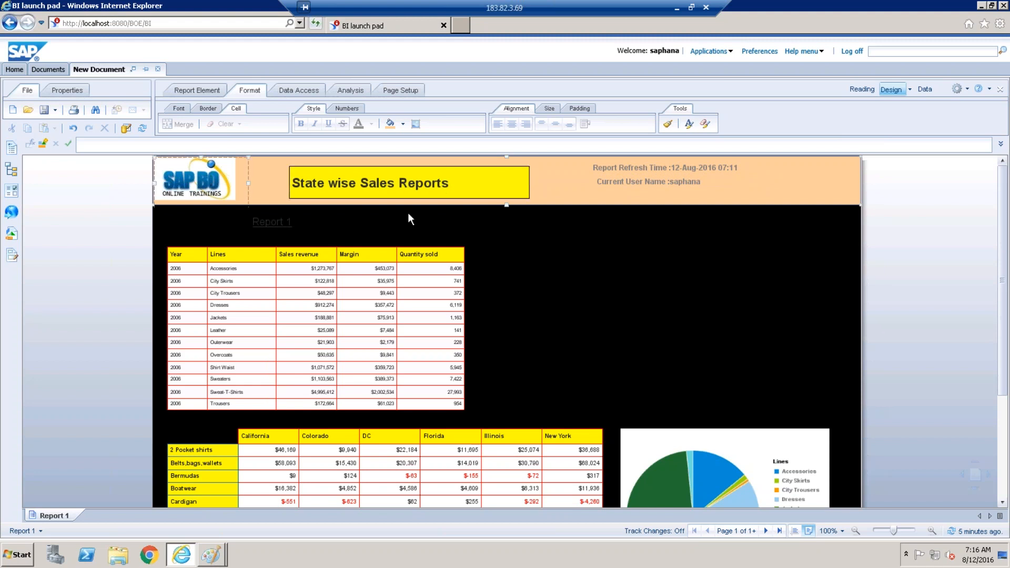
pyautogui.moveTo(1007, 394)
pyautogui.mouseDown()
pyautogui.moveTo(1006, 436)
pyautogui.moveTo(1005, 389)
pyautogui.mouseUp()
pyautogui.click(56, 111)
pyautogui.click(84, 148)
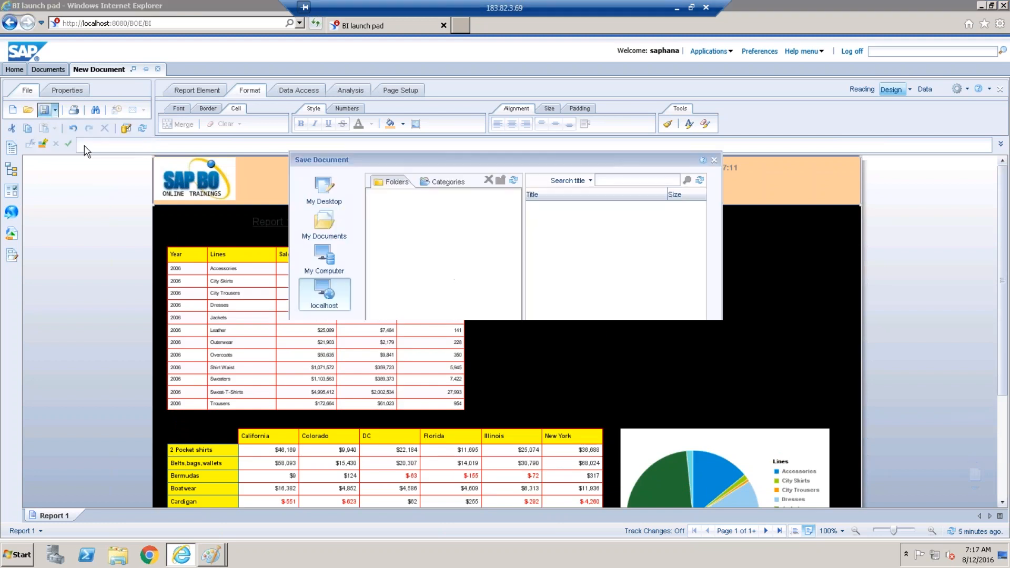
pyautogui.click(318, 259)
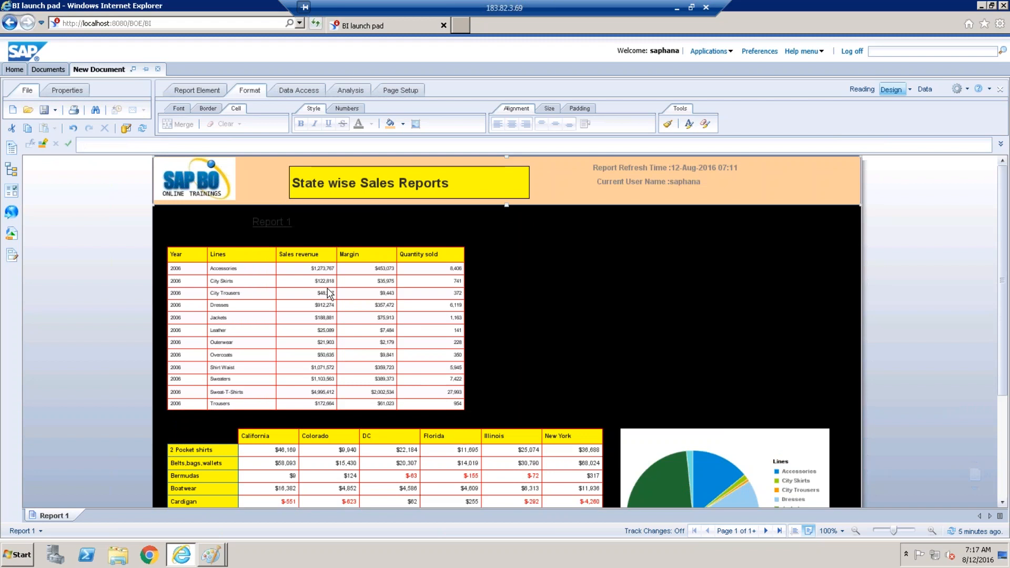
pyautogui.click(325, 314)
pyautogui.click(382, 267)
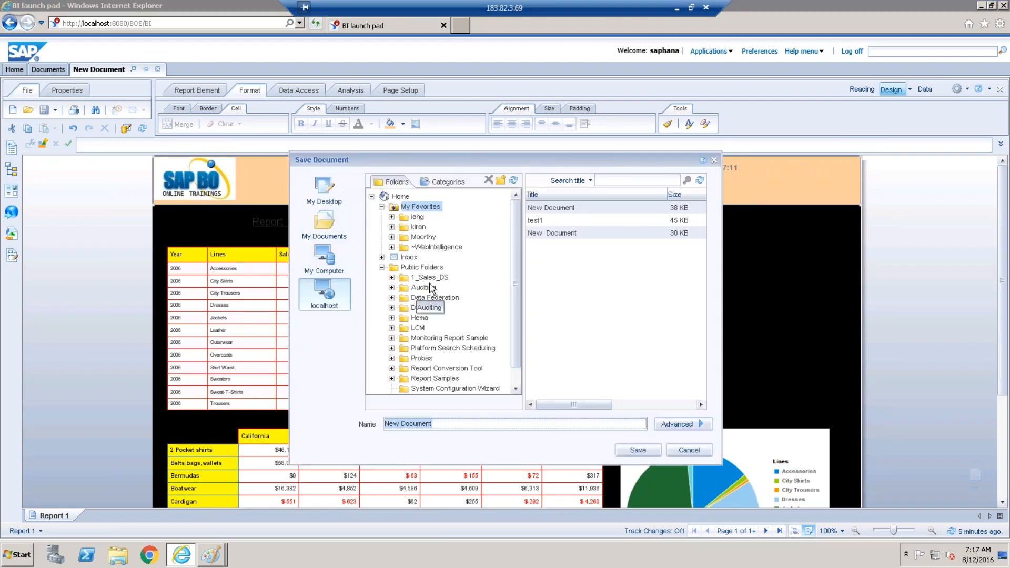
pyautogui.click(432, 279)
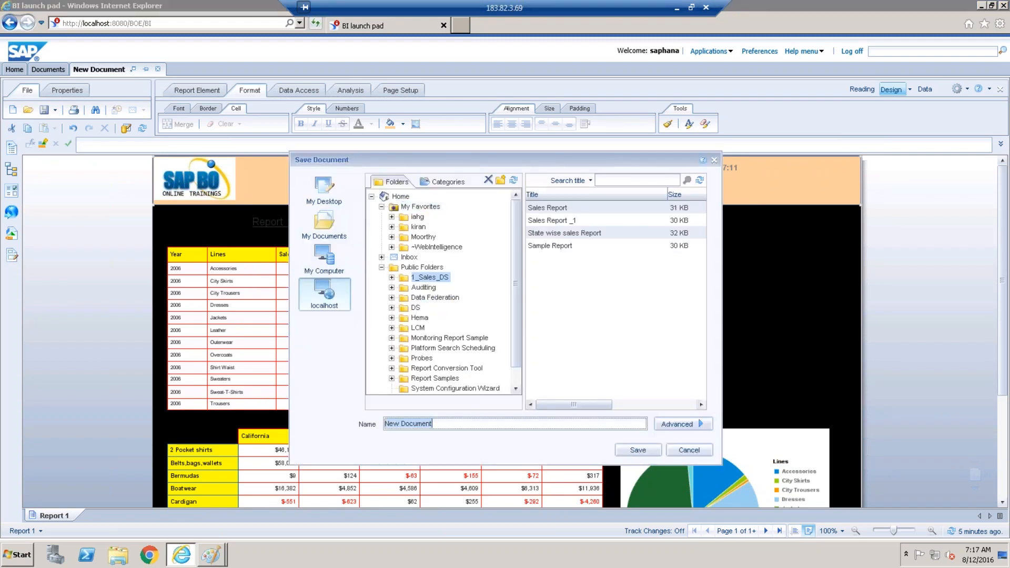
pyautogui.write('Formating the report')
pyautogui.click(638, 449)
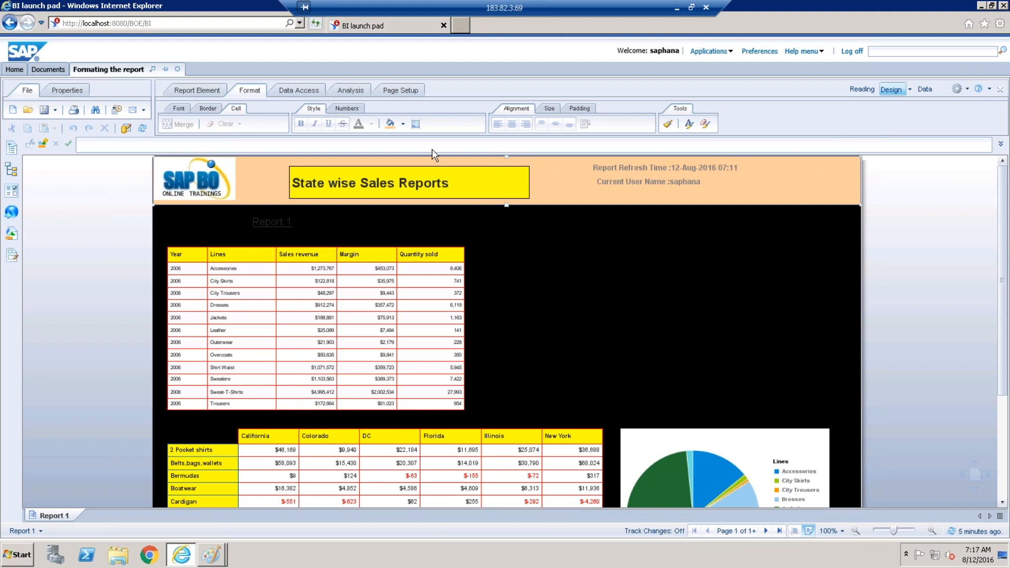
# Look through the Data Access, Report Element and Format toolbar options and briefly select the first sales table.
pyautogui.click(312, 92)
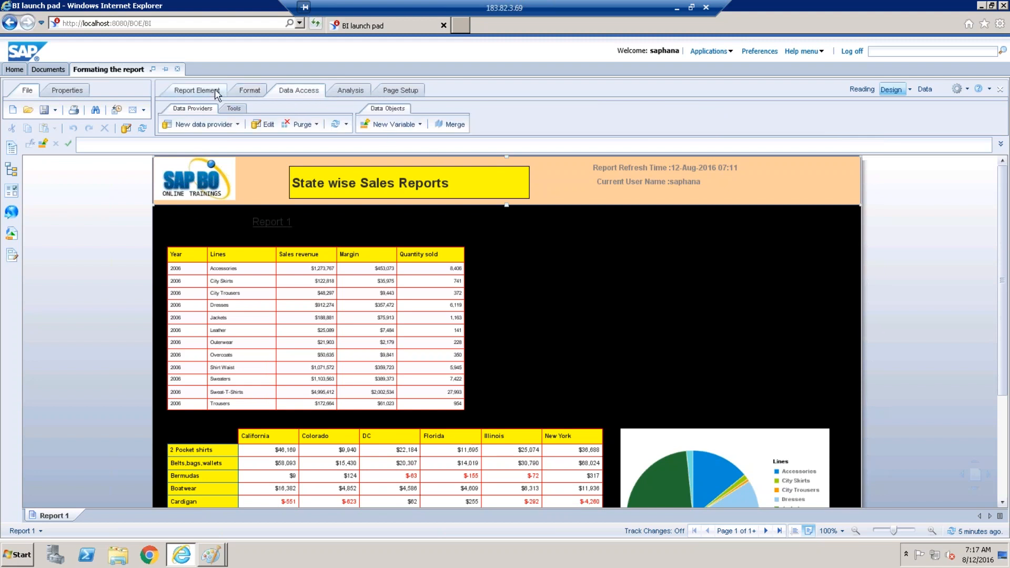
pyautogui.click(248, 91)
pyautogui.click(205, 92)
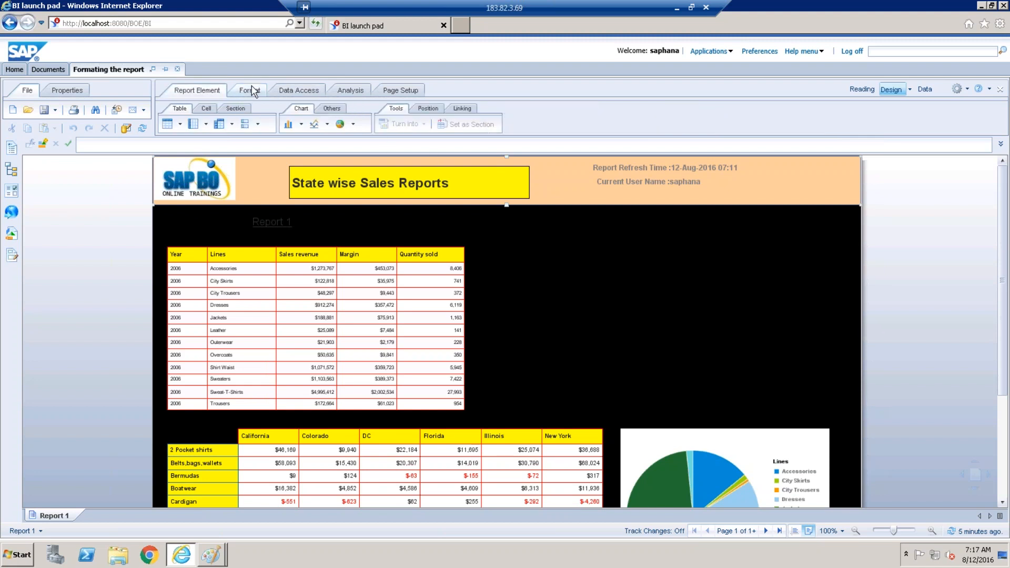
pyautogui.click(249, 90)
pyautogui.click(297, 89)
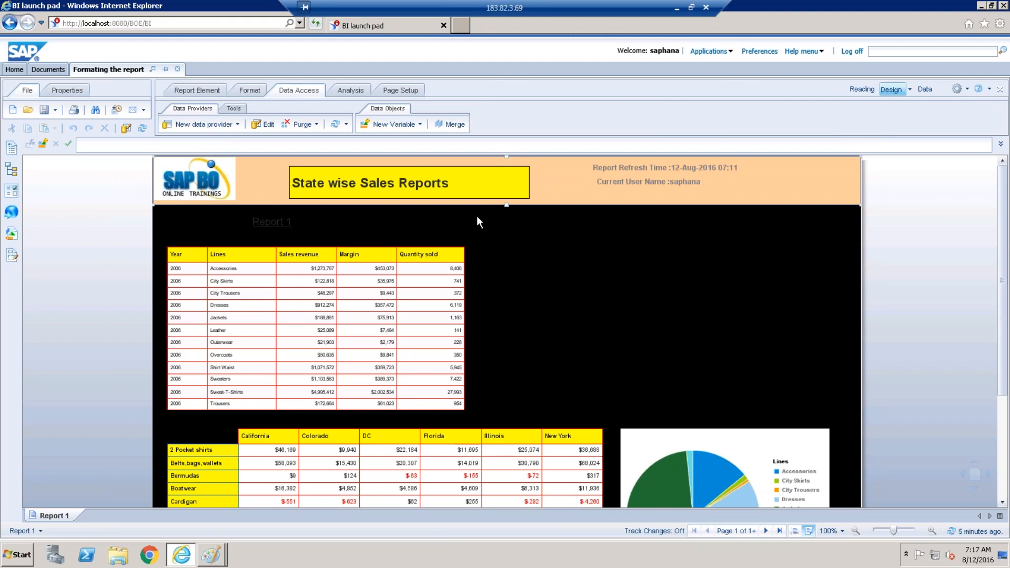
pyautogui.click(368, 267)
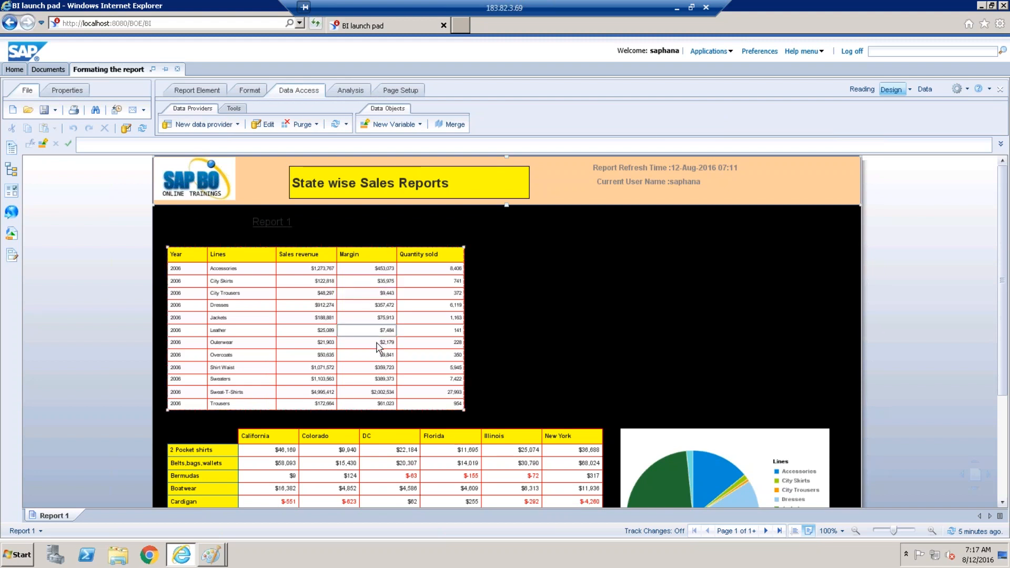
pyautogui.click(583, 369)
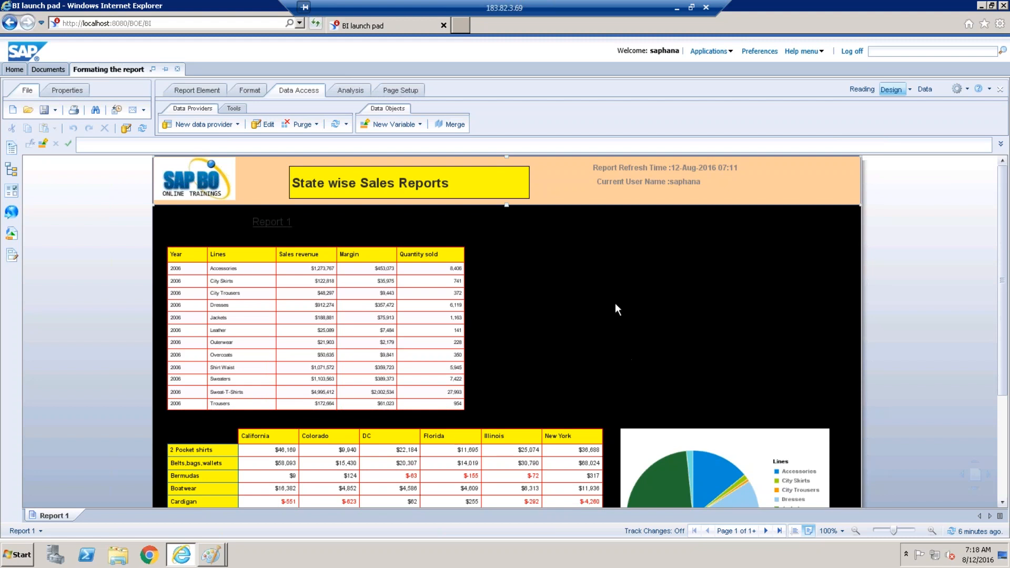
# Narrow the yellow 'State wise Sales Reports' title box slightly.
pyautogui.click(520, 190)
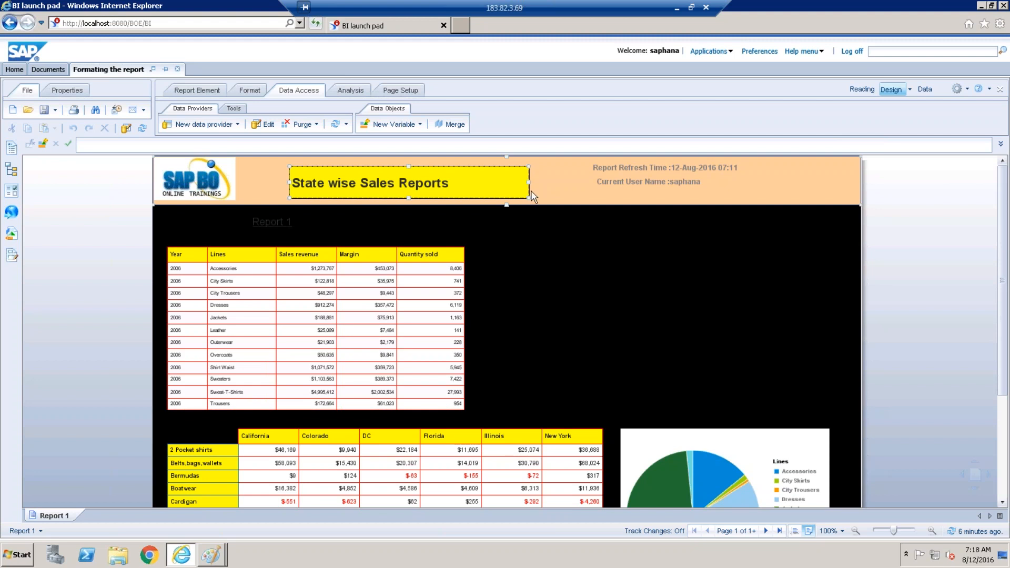
pyautogui.moveTo(527, 196); pyautogui.dragTo(521, 196)
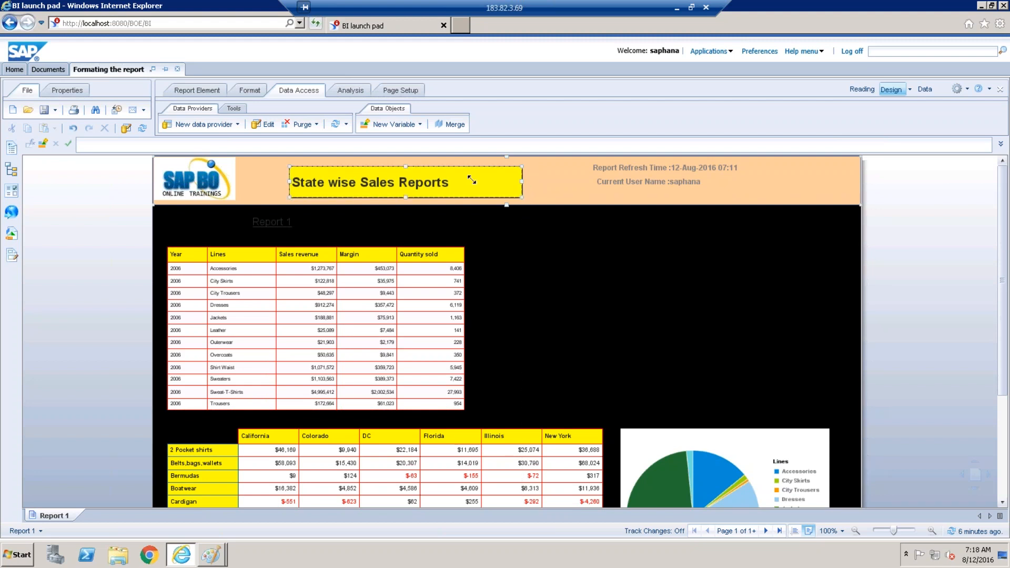
pyautogui.click(365, 178)
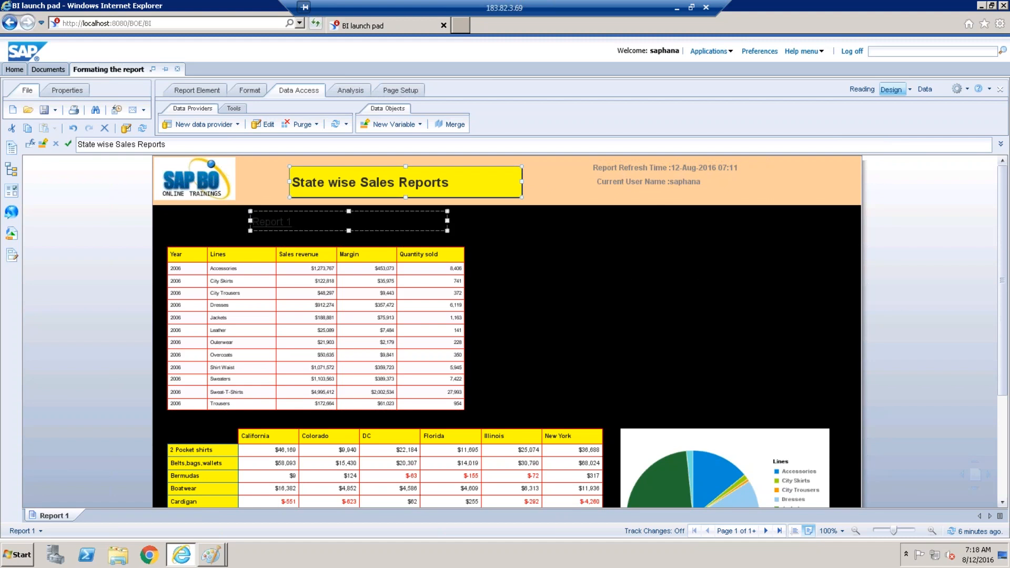
# Delete the 'Report 1' name cell from the black band above the first sales table.
pyautogui.click(332, 217)
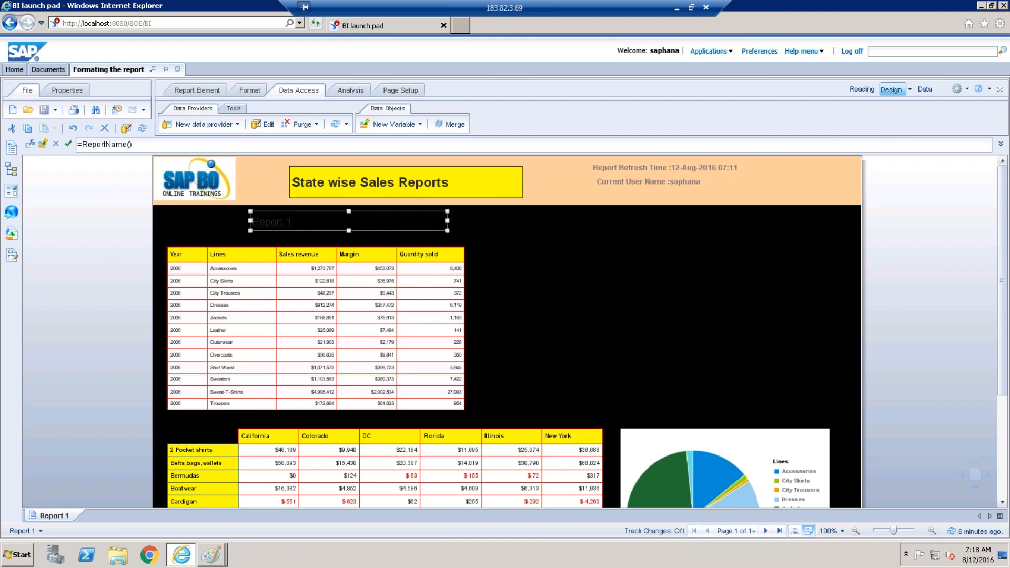
pyautogui.press('Delete')
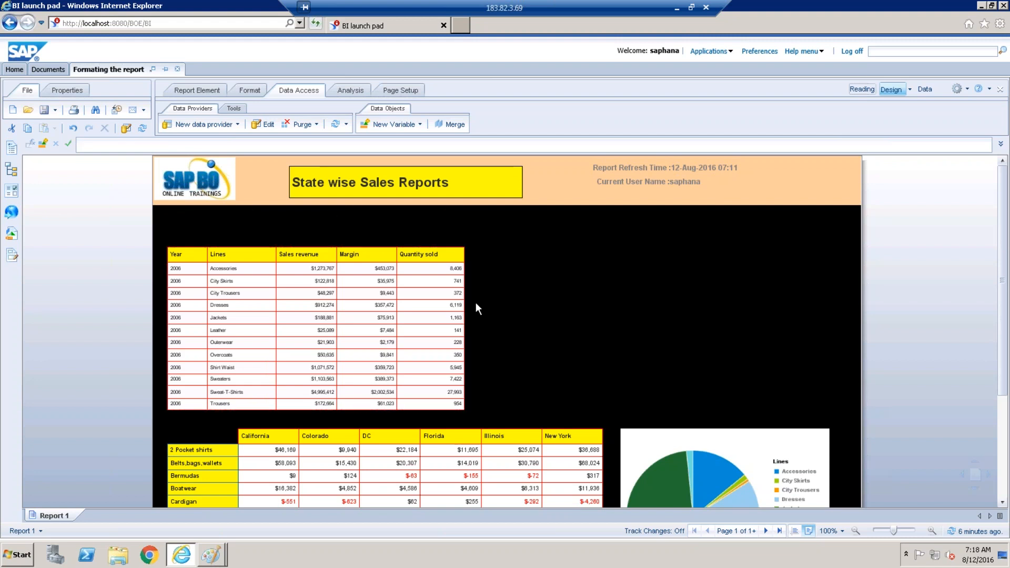
pyautogui.click(476, 304)
pyautogui.click(252, 272)
pyautogui.click(210, 182)
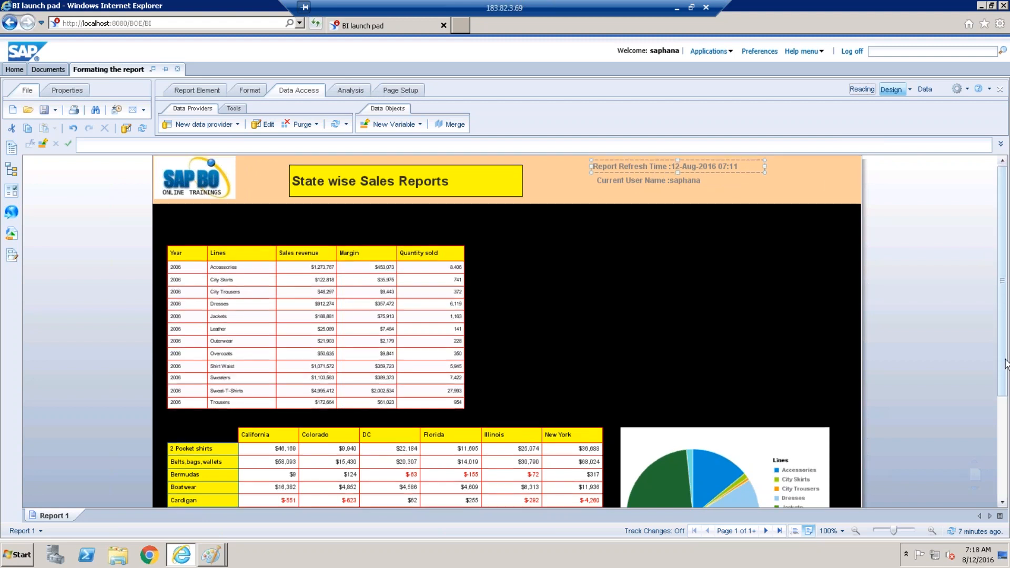
pyautogui.scroll(-3, 1006, 368)
pyautogui.scroll(-3, 1006, 368)
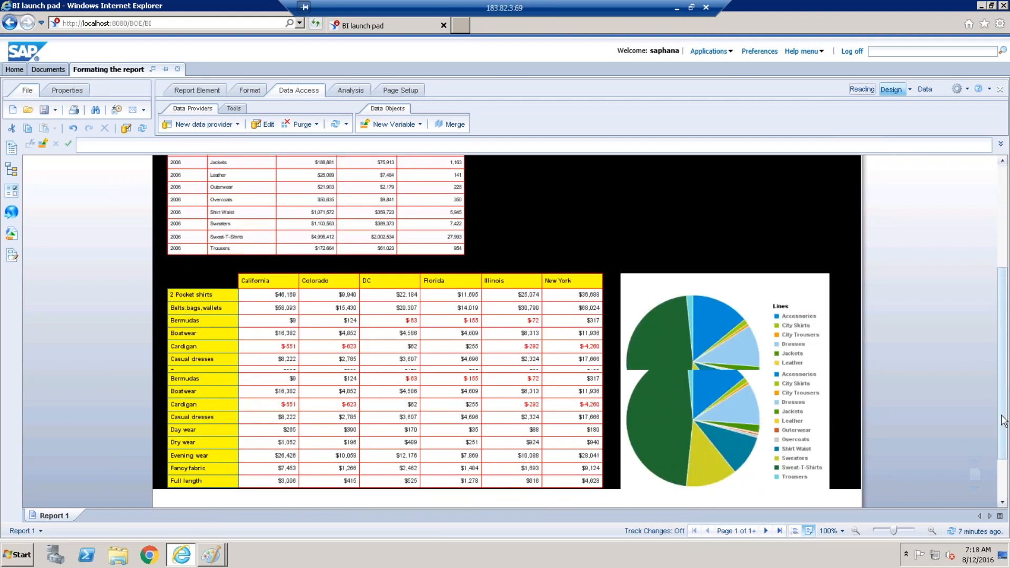
pyautogui.scroll(6, 611, 226)
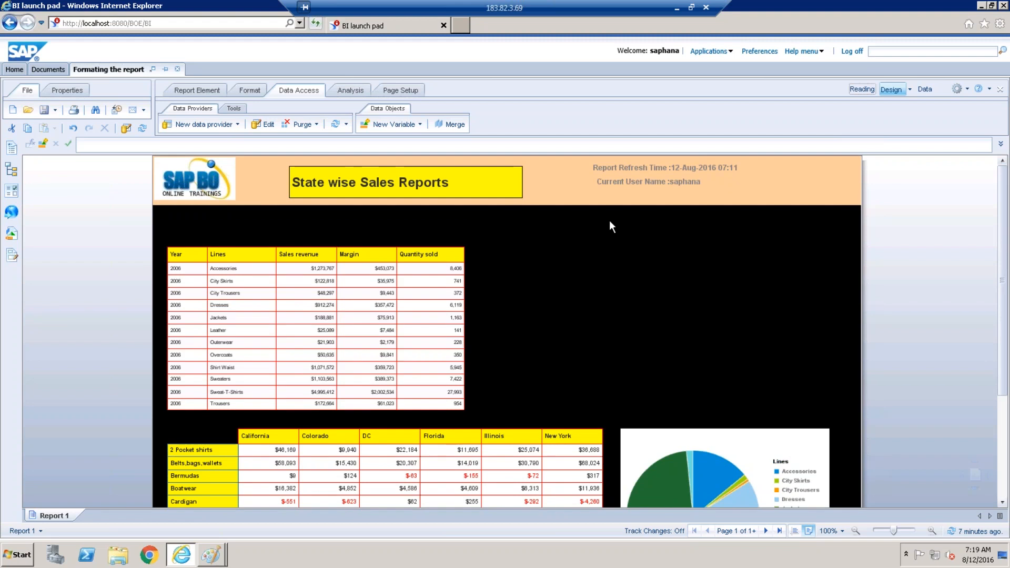
# Close the local Desktop folder window and the SAP Business Objects tab in Chrome.
pyautogui.click(676, 9)
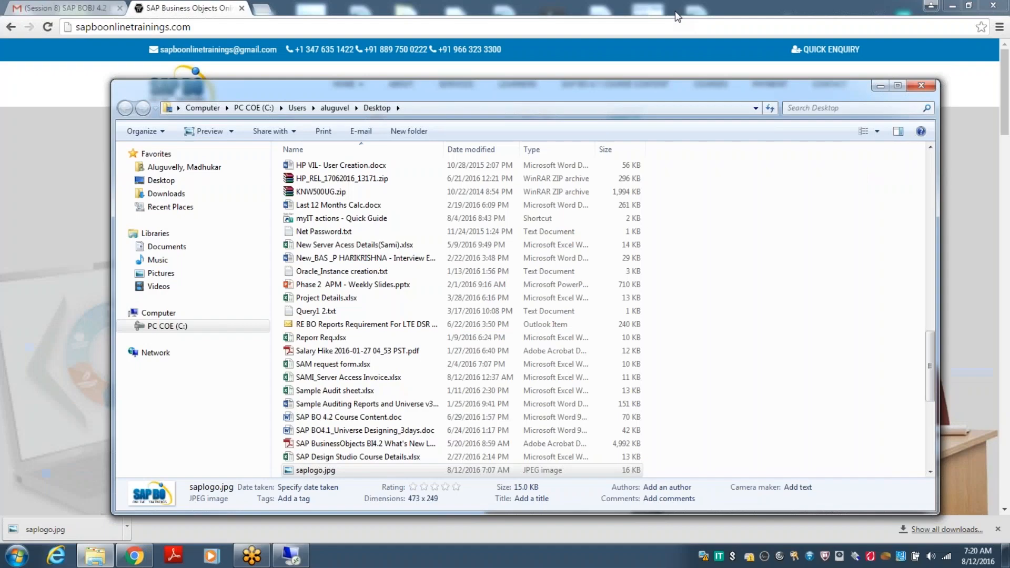
pyautogui.click(920, 86)
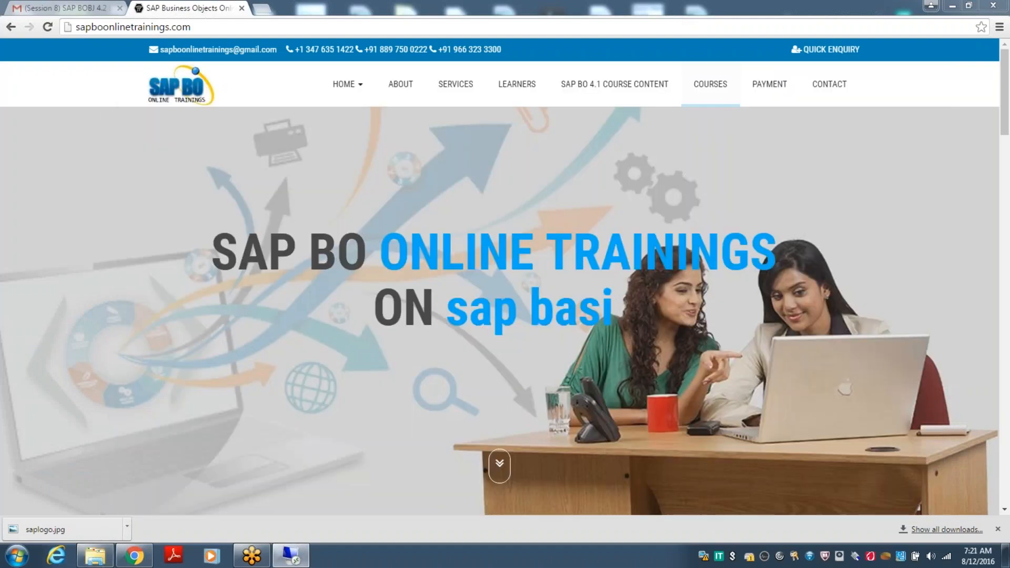
pyautogui.click(241, 8)
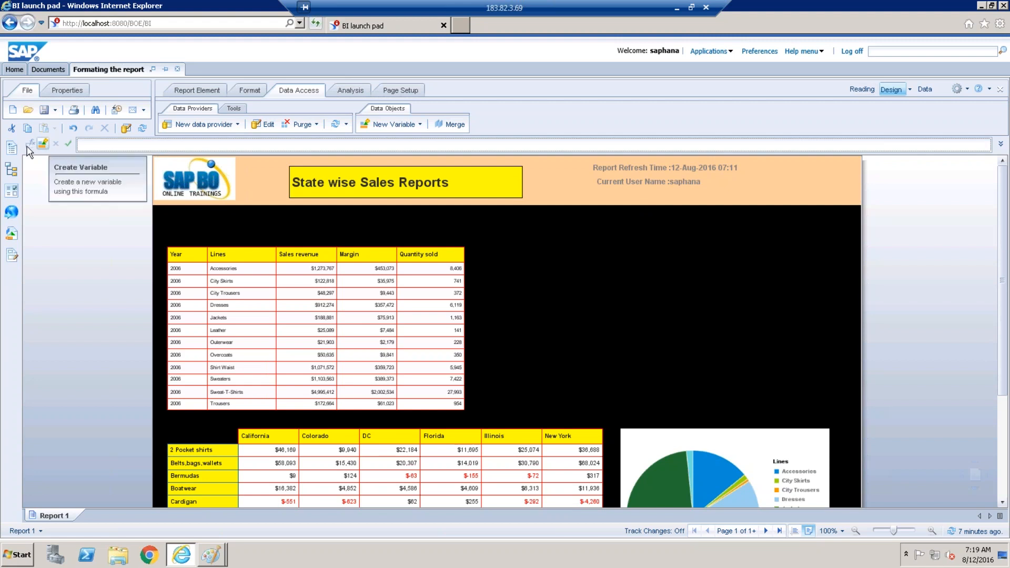
pyautogui.click(475, 197)
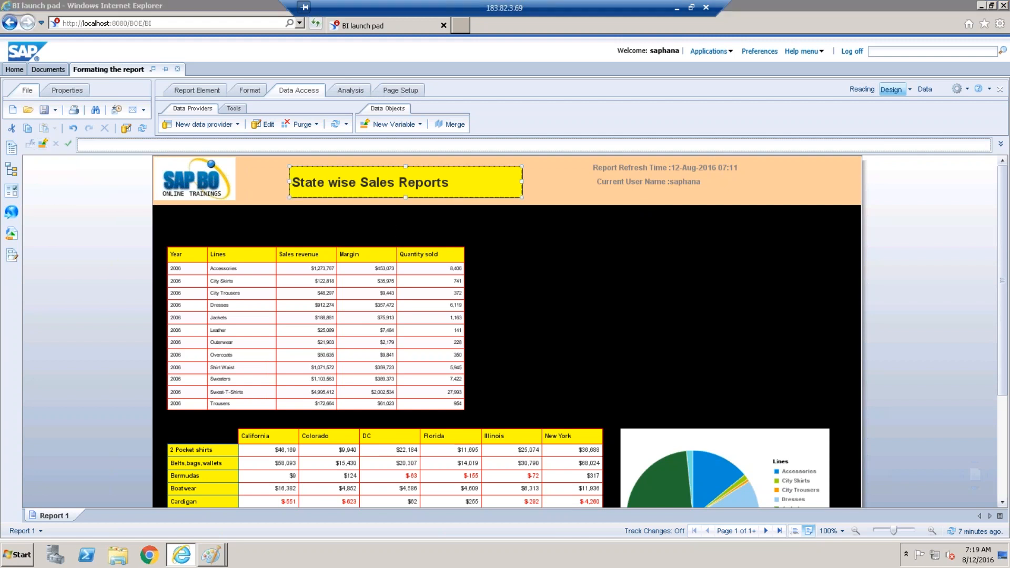
pyautogui.click(542, 331)
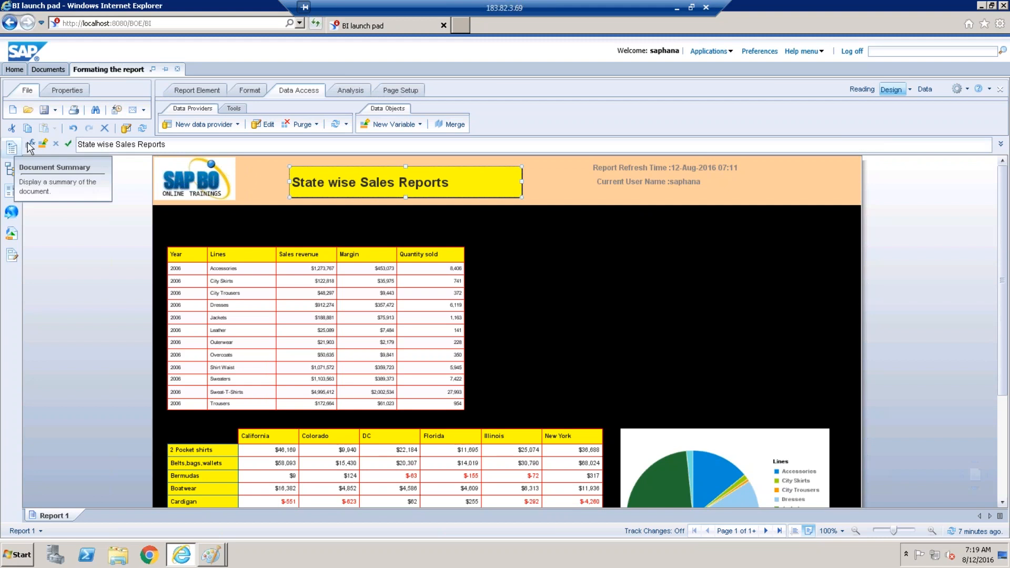
pyautogui.click(30, 144)
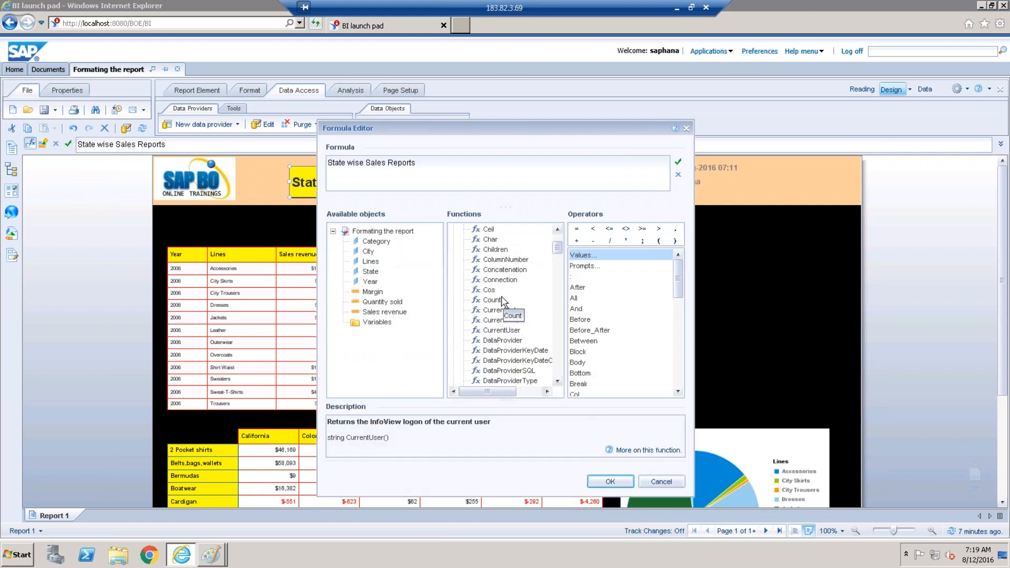
pyautogui.click(498, 302)
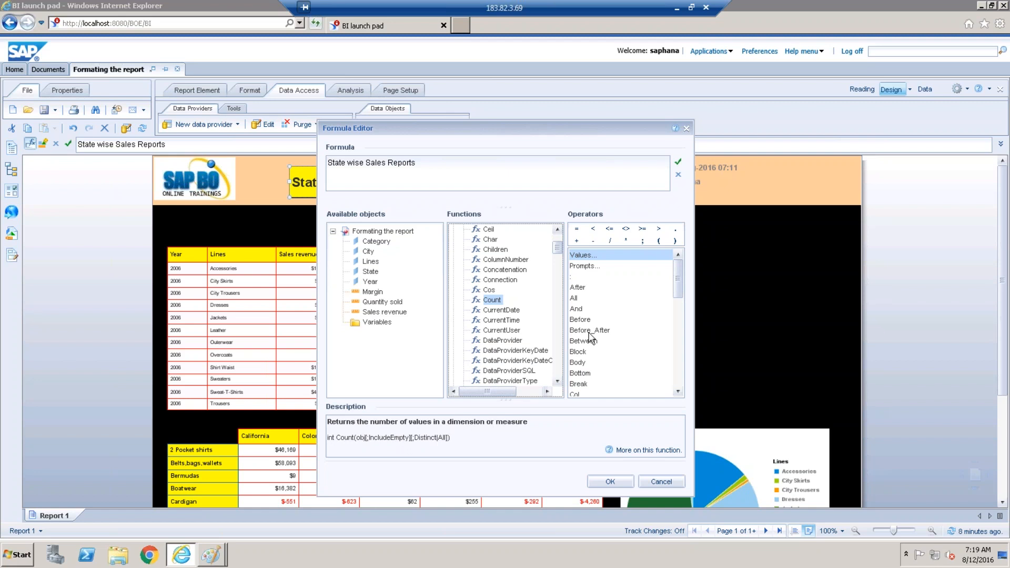
pyautogui.click(557, 288)
pyautogui.moveTo(558, 293); pyautogui.dragTo(559, 235)
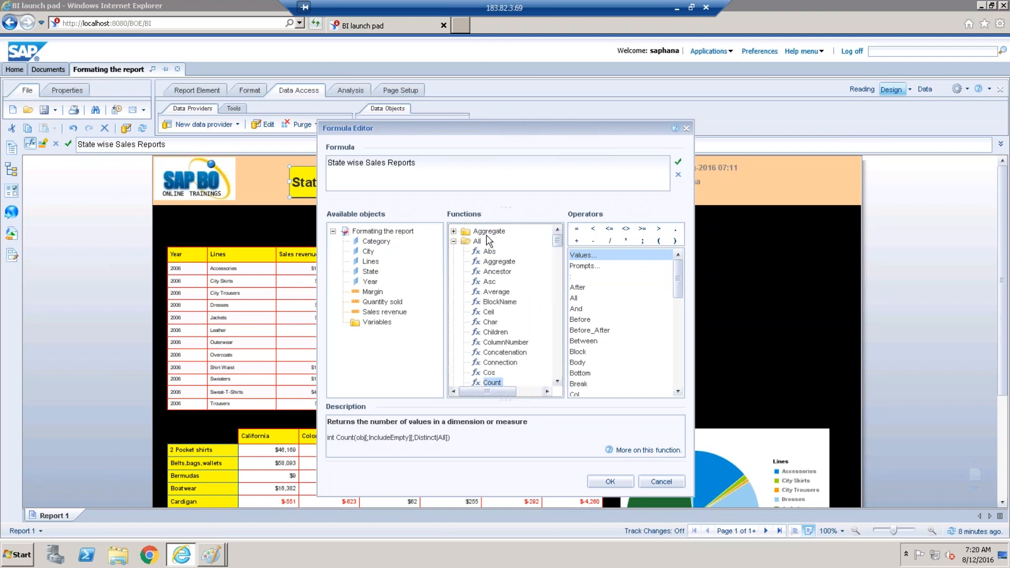
pyautogui.click(453, 241)
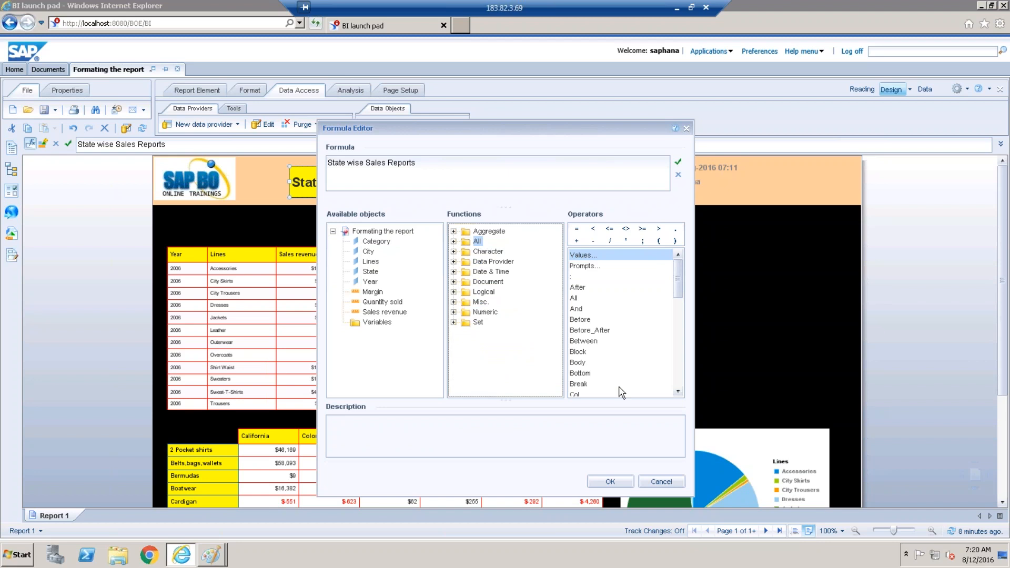
pyautogui.click(672, 482)
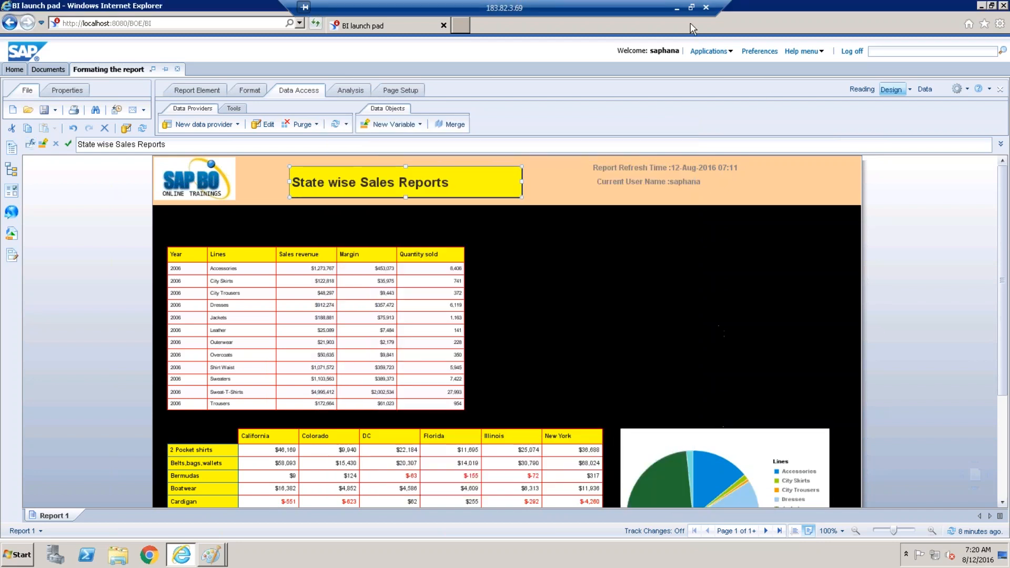